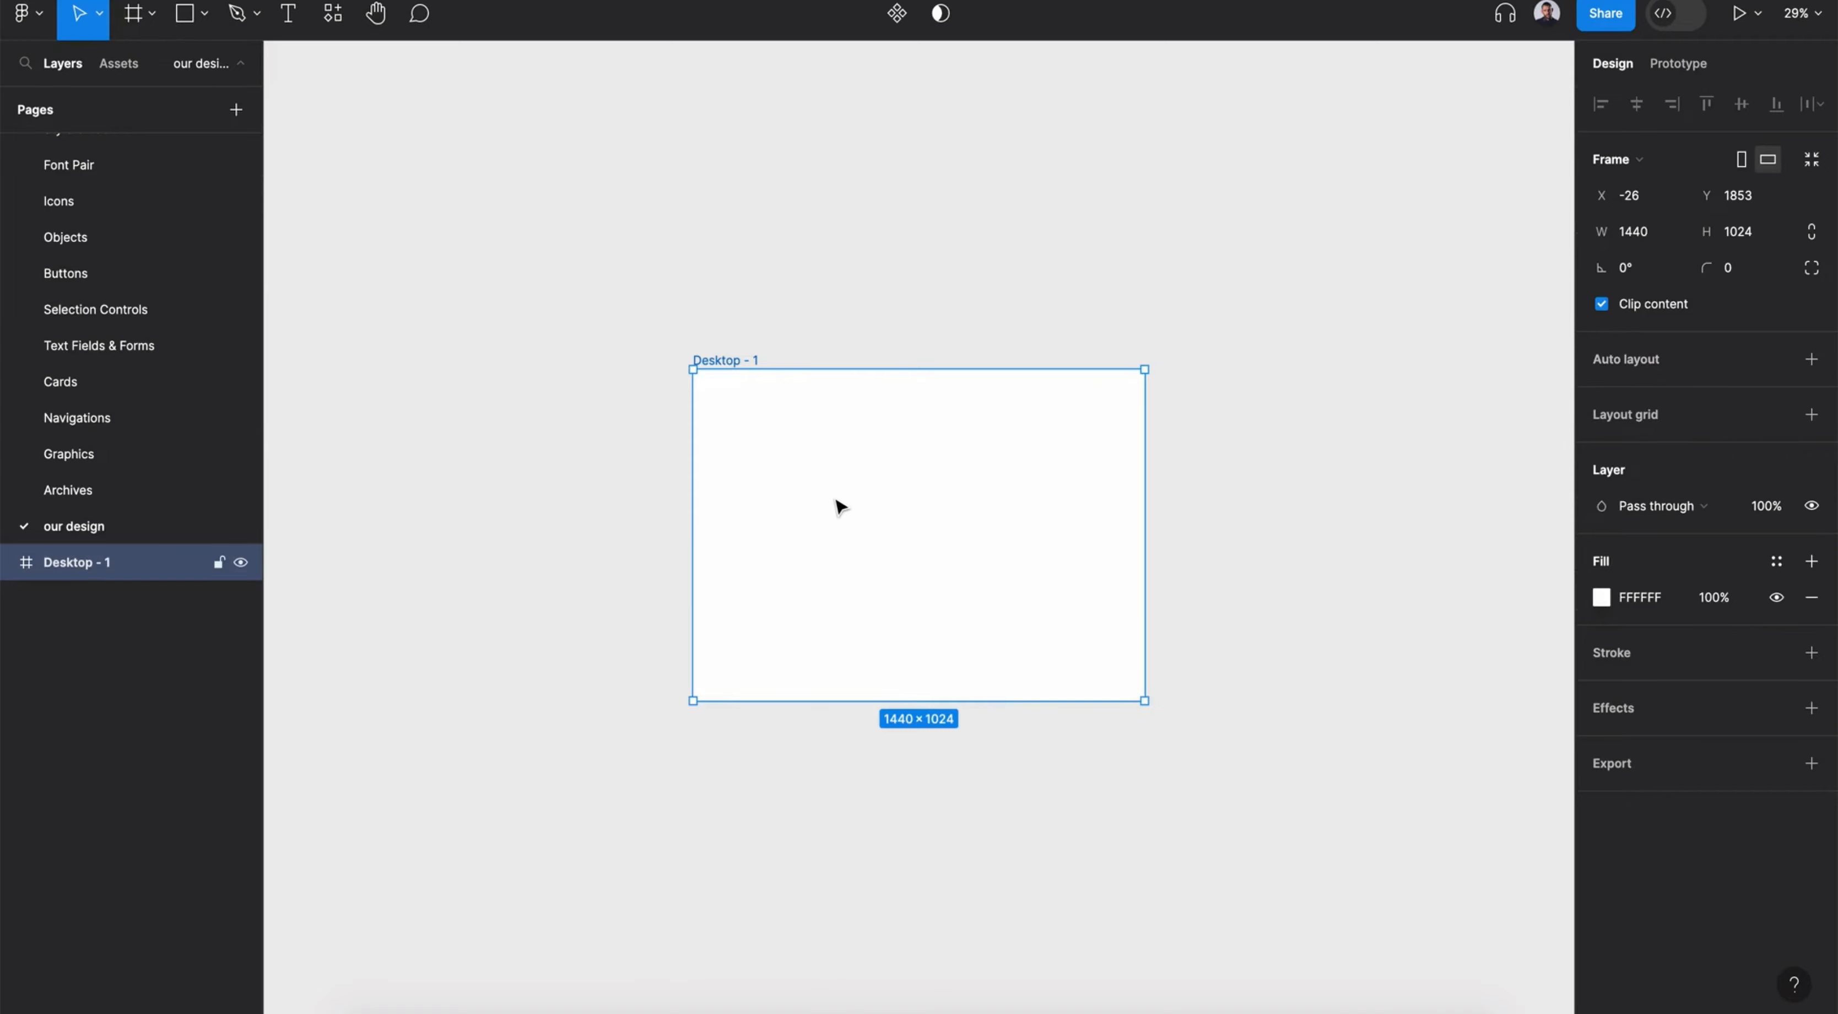
# Fill the Desktop - 1 frame with the Light background style and apply the Bootstrap desktop 1140px layout grid
pyautogui.click(1777, 561)
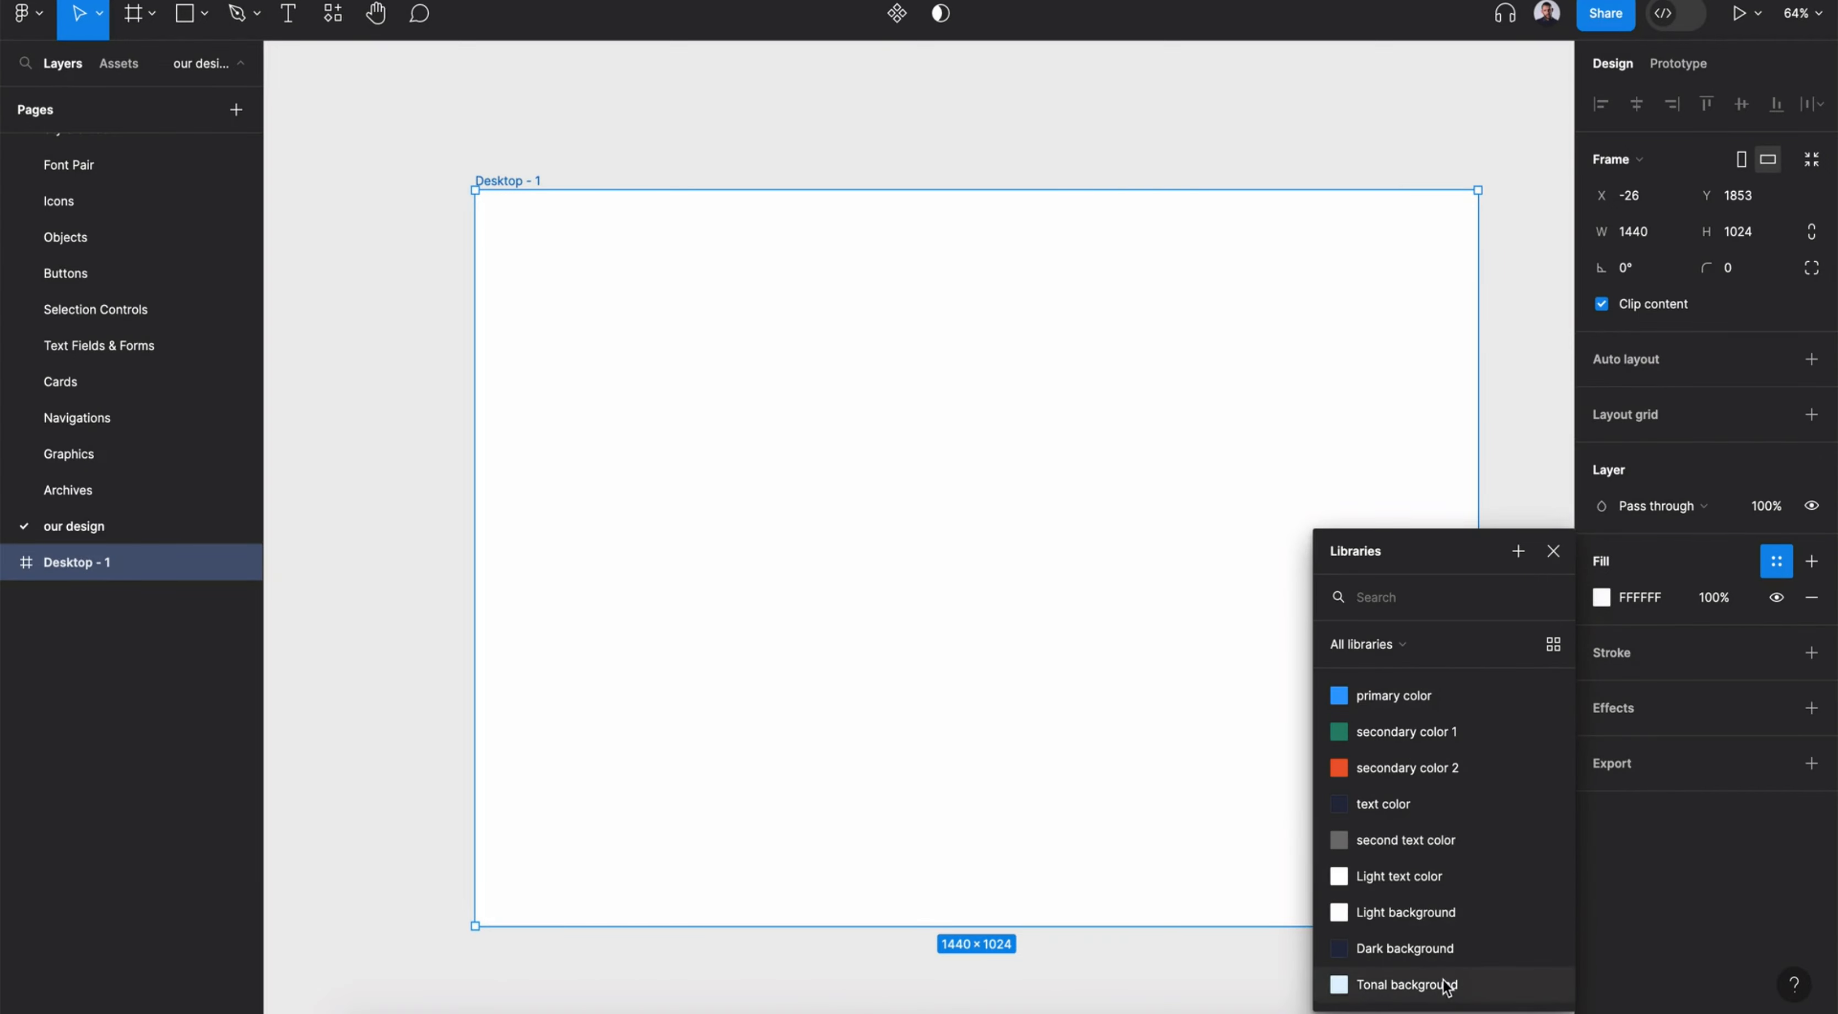
pyautogui.click(1452, 901)
pyautogui.click(1776, 418)
pyautogui.click(1696, 588)
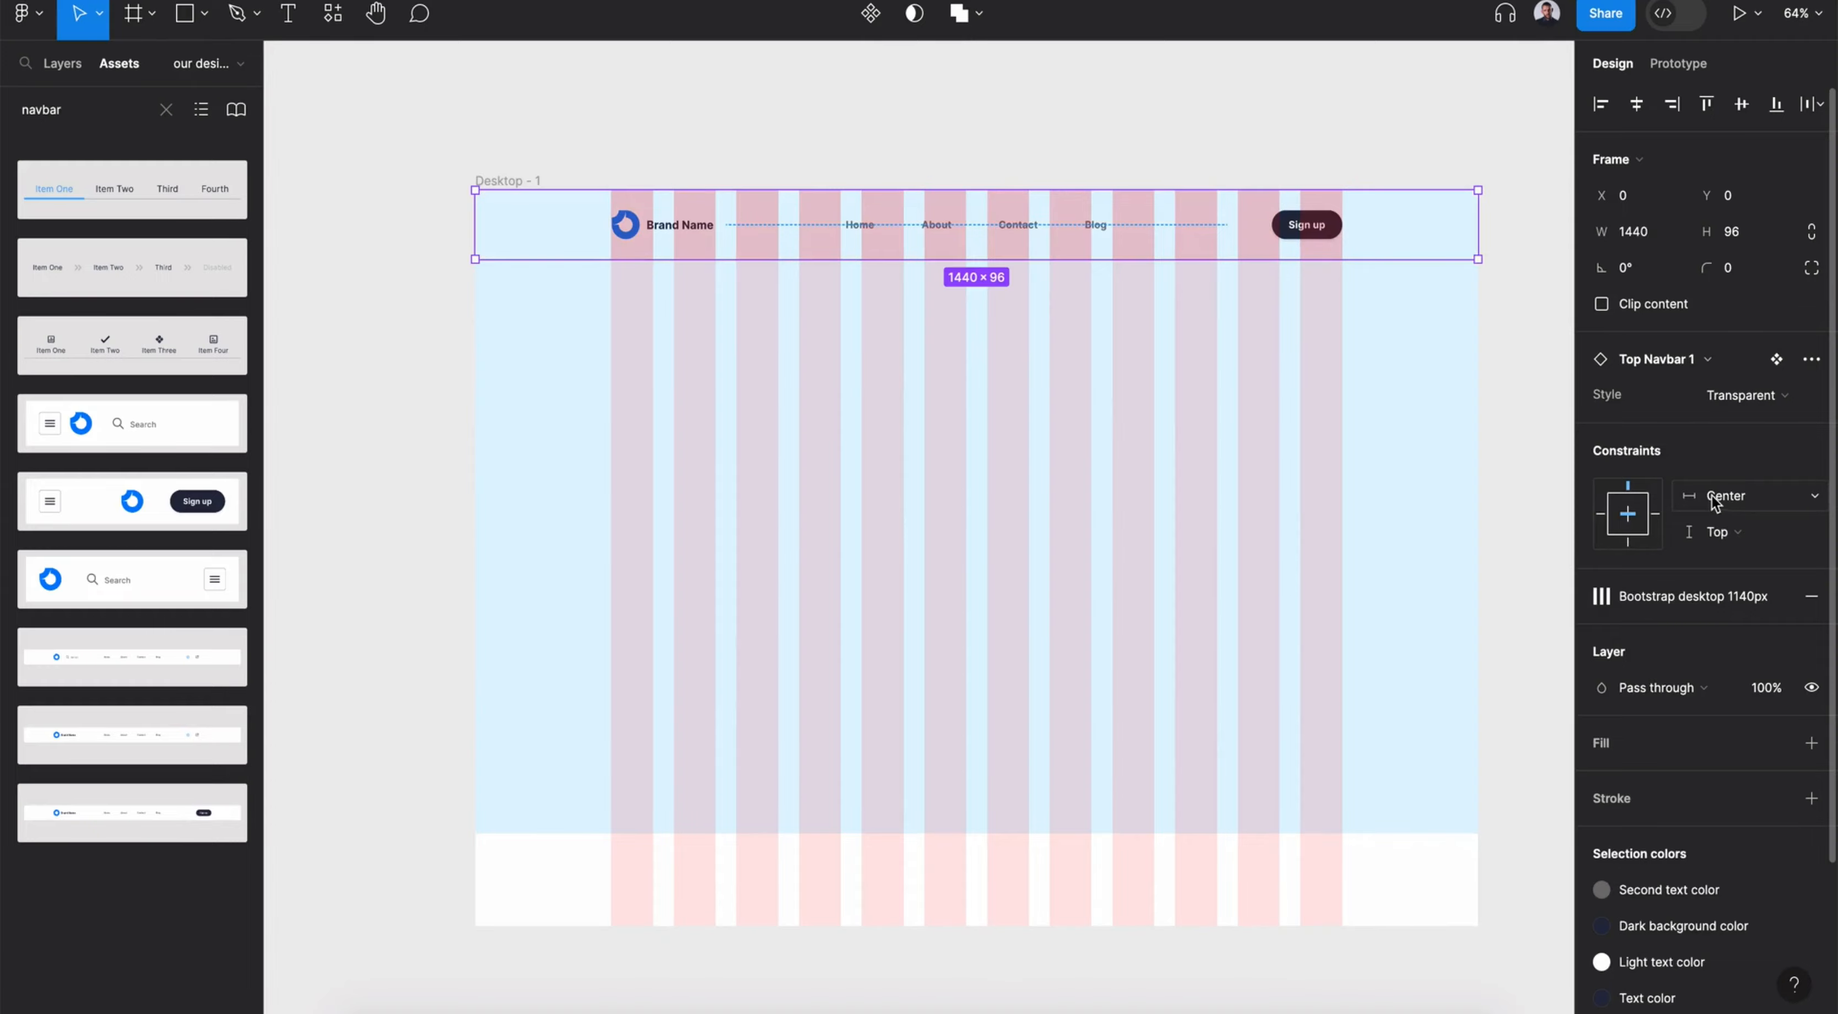
# Replace the navbar's dark background color with the primary color style
pyautogui.scroll(-3, 1629, 862)
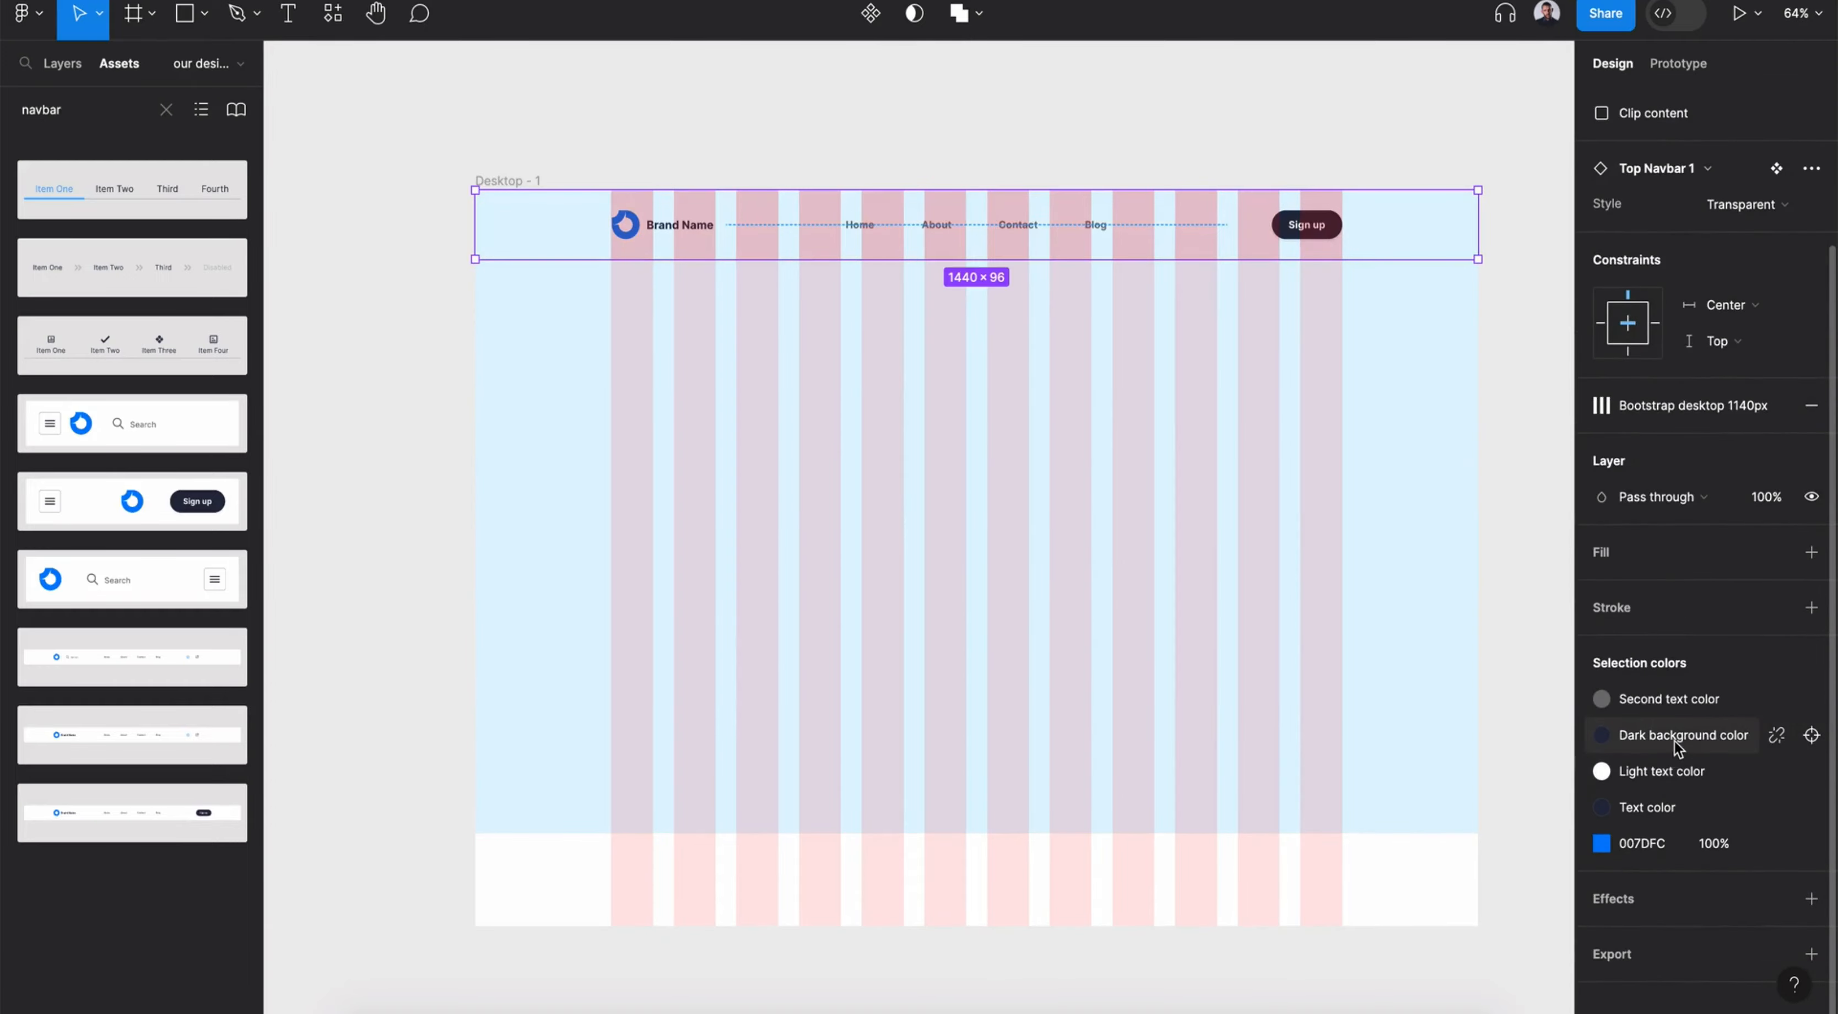
pyautogui.click(1680, 740)
pyautogui.scroll(2, 1504, 864)
pyautogui.click(1399, 689)
# Switch the navbar's secondary and main text colors to the second text color and text color styles
pyautogui.click(1670, 735)
pyautogui.scroll(-4, 1422, 759)
pyautogui.scroll(4, 1412, 785)
pyautogui.click(1401, 837)
pyautogui.click(1671, 768)
pyautogui.scroll(4, 1435, 821)
pyautogui.click(1434, 887)
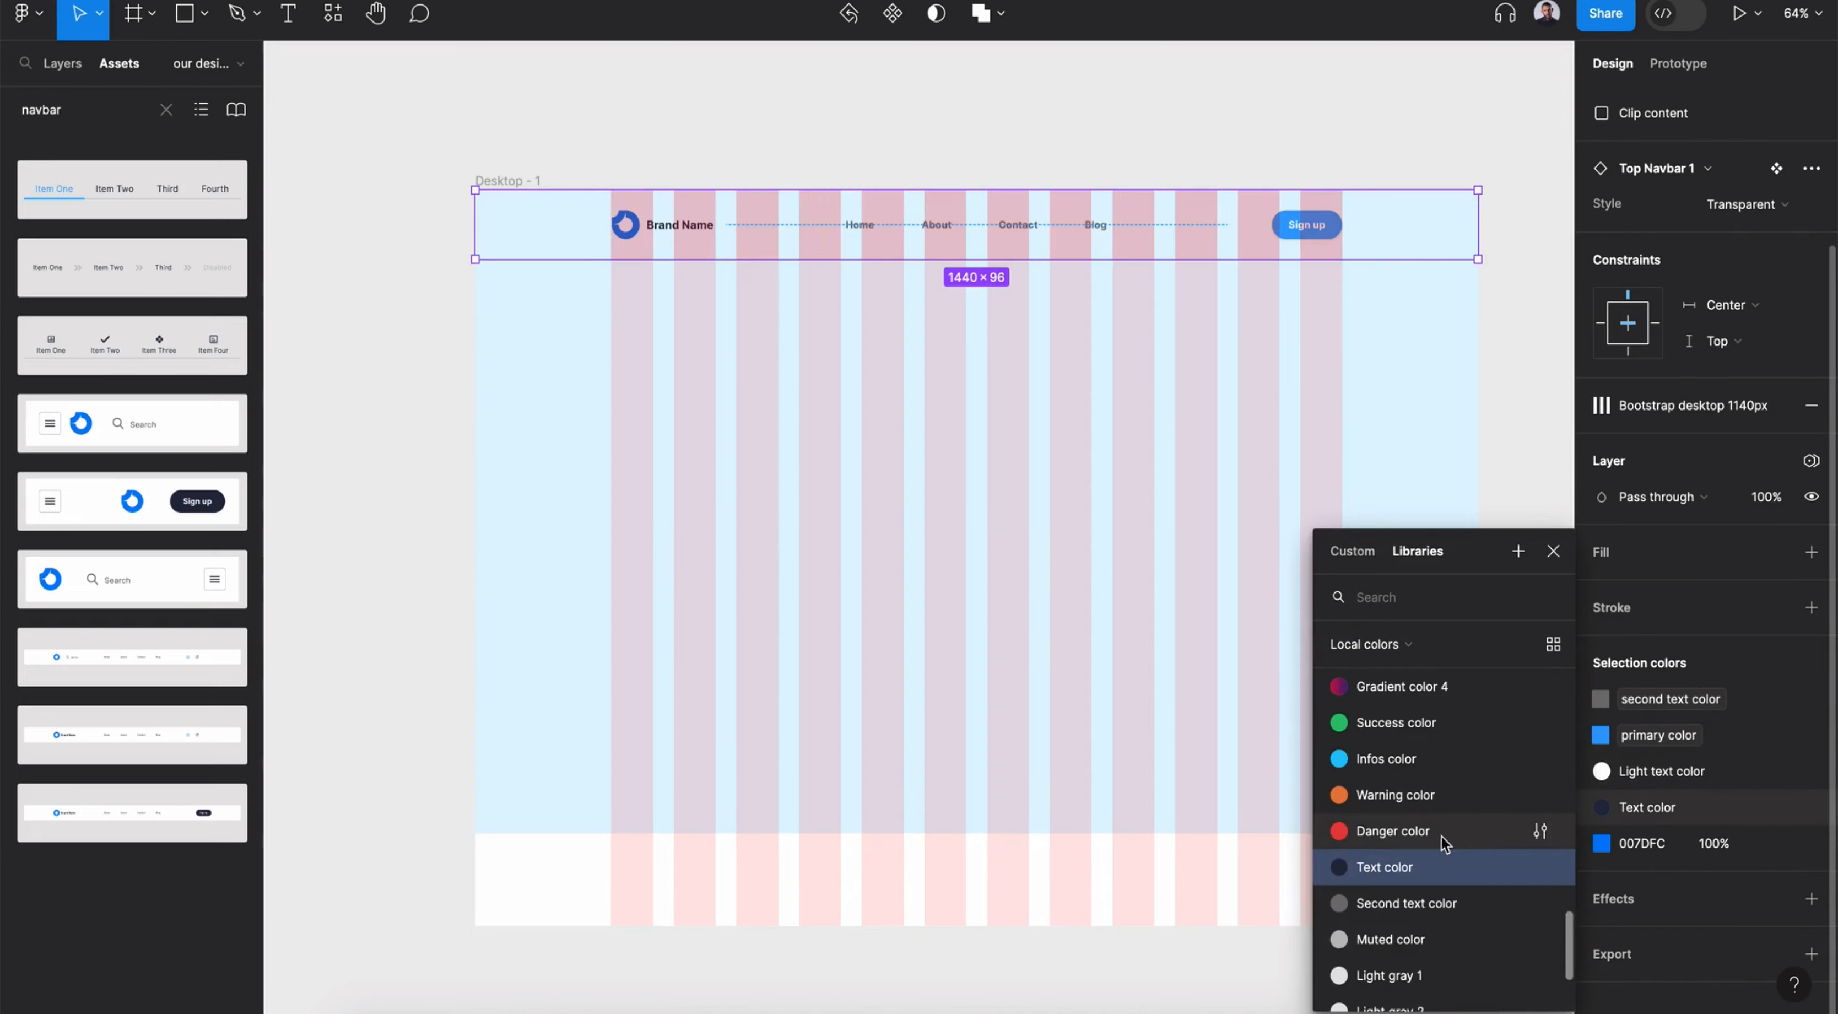
pyautogui.click(1398, 804)
# Remove the logo icon beside the brand name in the navbar
pyautogui.click(1812, 844)
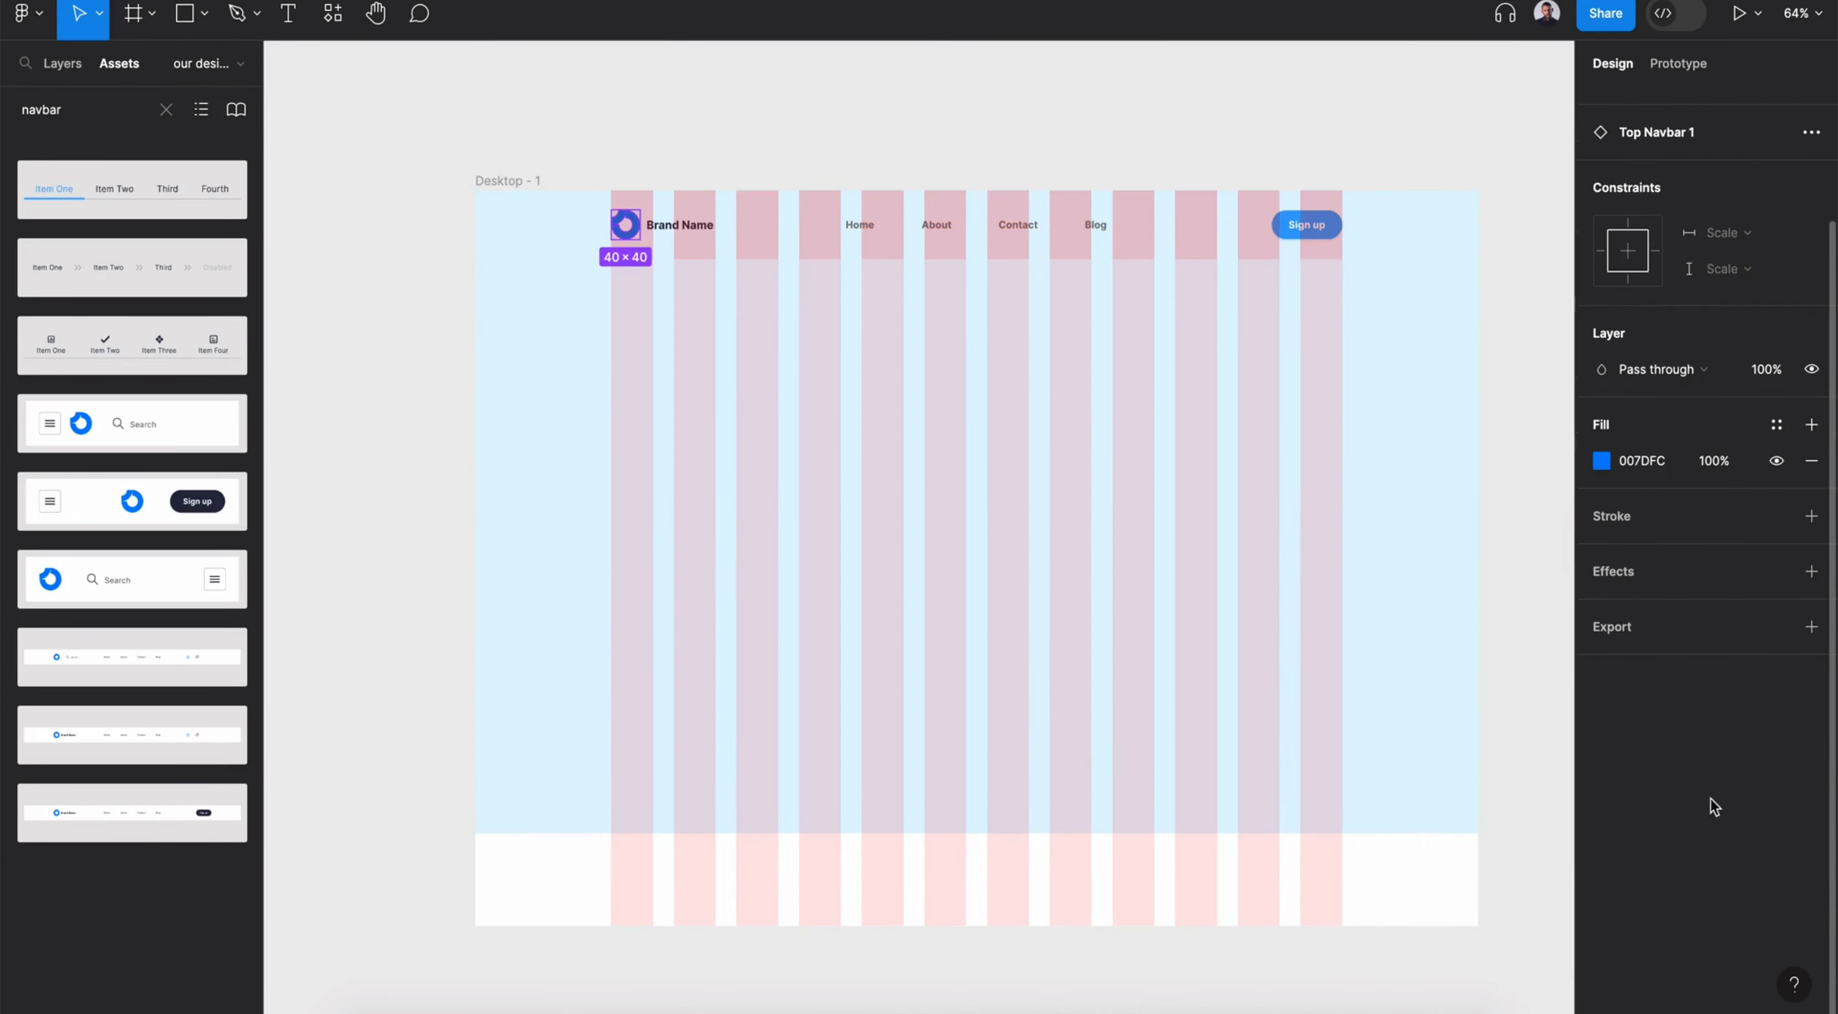
pyautogui.click(651, 275)
pyautogui.click(69, 57)
pyautogui.scroll(5, 716, 258)
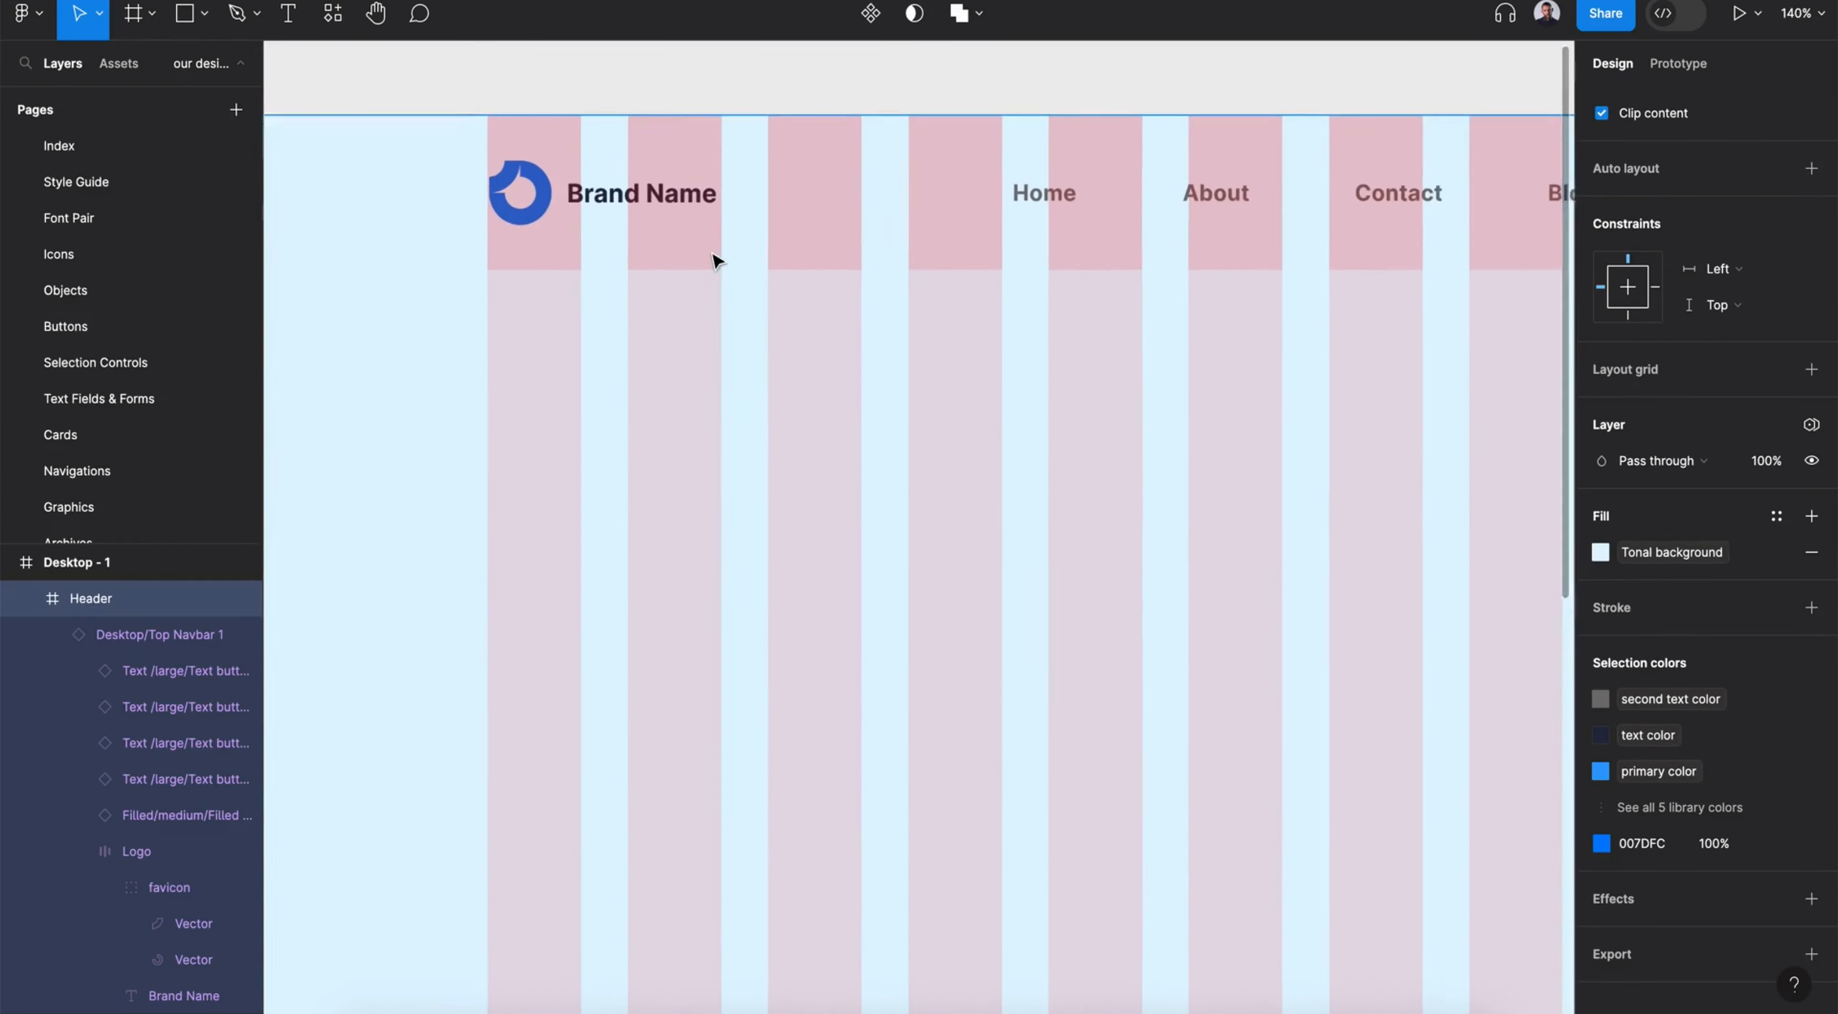
pyautogui.doubleClick(608, 189)
pyautogui.doubleClick(607, 189)
pyautogui.click(515, 189)
pyautogui.press('Delete')
# Change the navbar's brand name text to CourseMastery
pyautogui.doubleClick(544, 196)
pyautogui.doubleClick(544, 197)
pyautogui.write('Course')
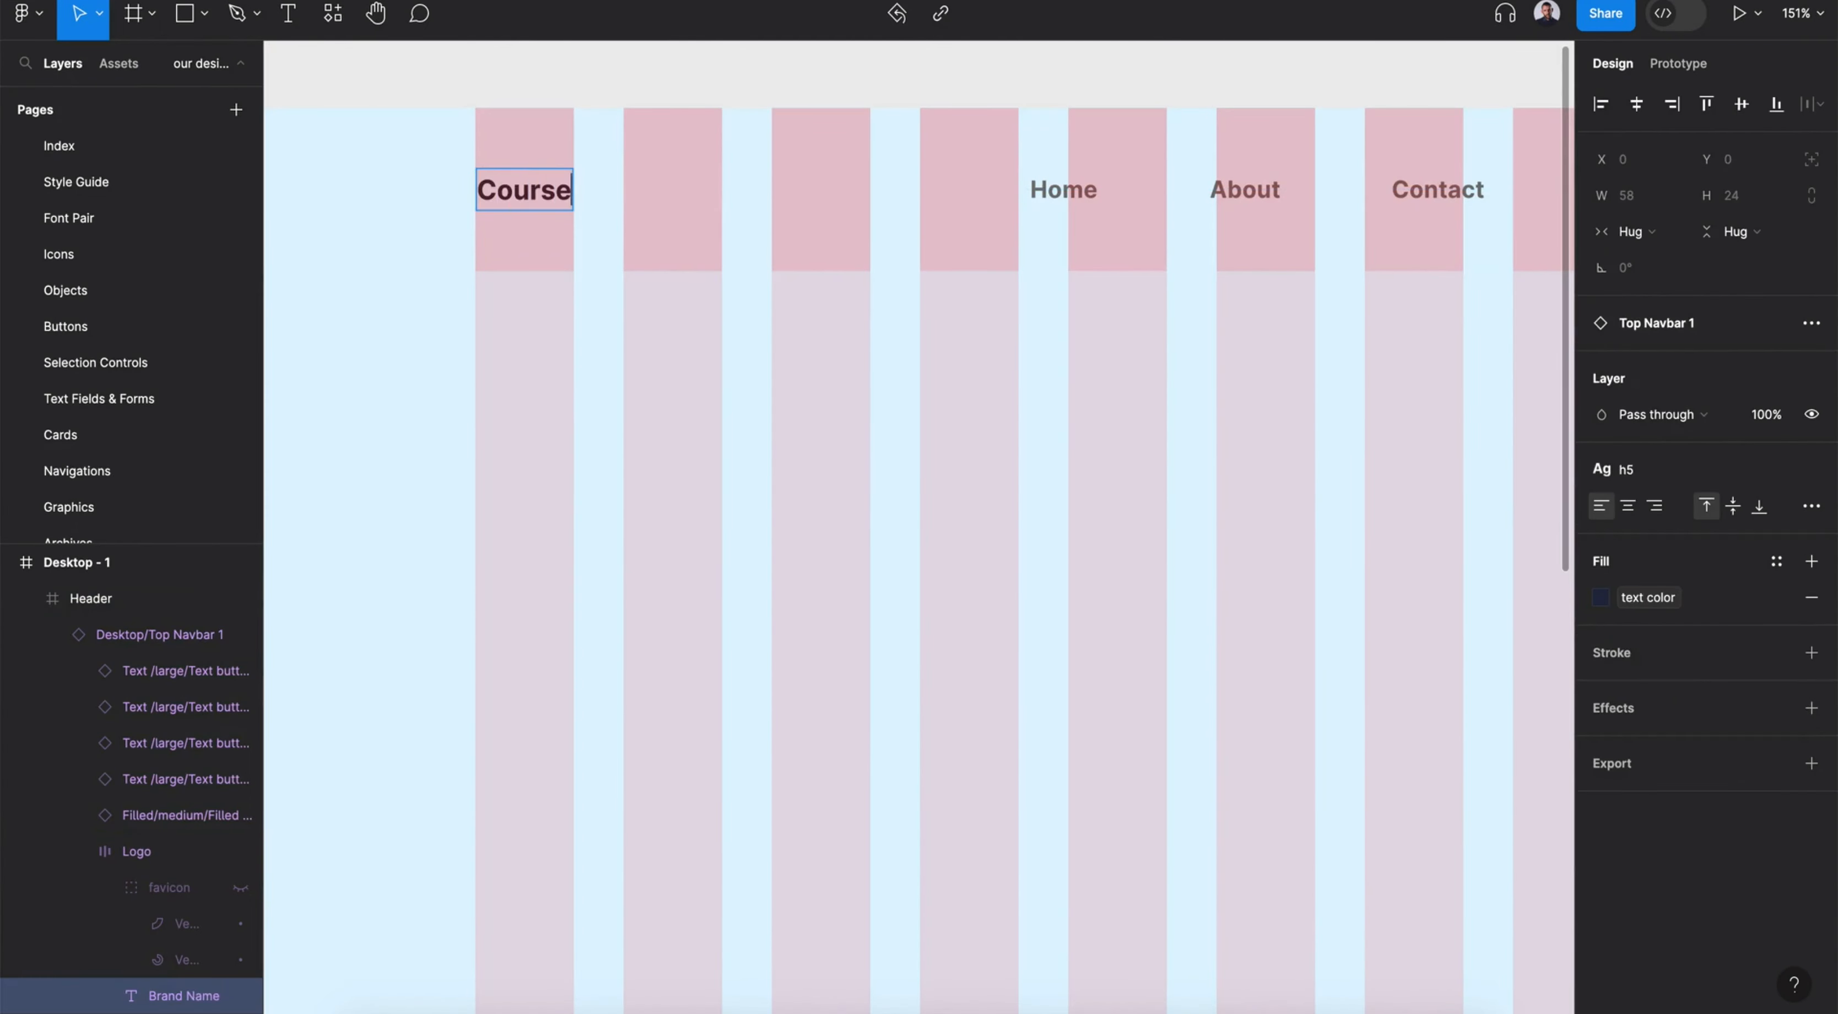
pyautogui.press('Escape')
# Set the state of the Home link in the navbar to Active
pyautogui.scroll(-5, 821, 333)
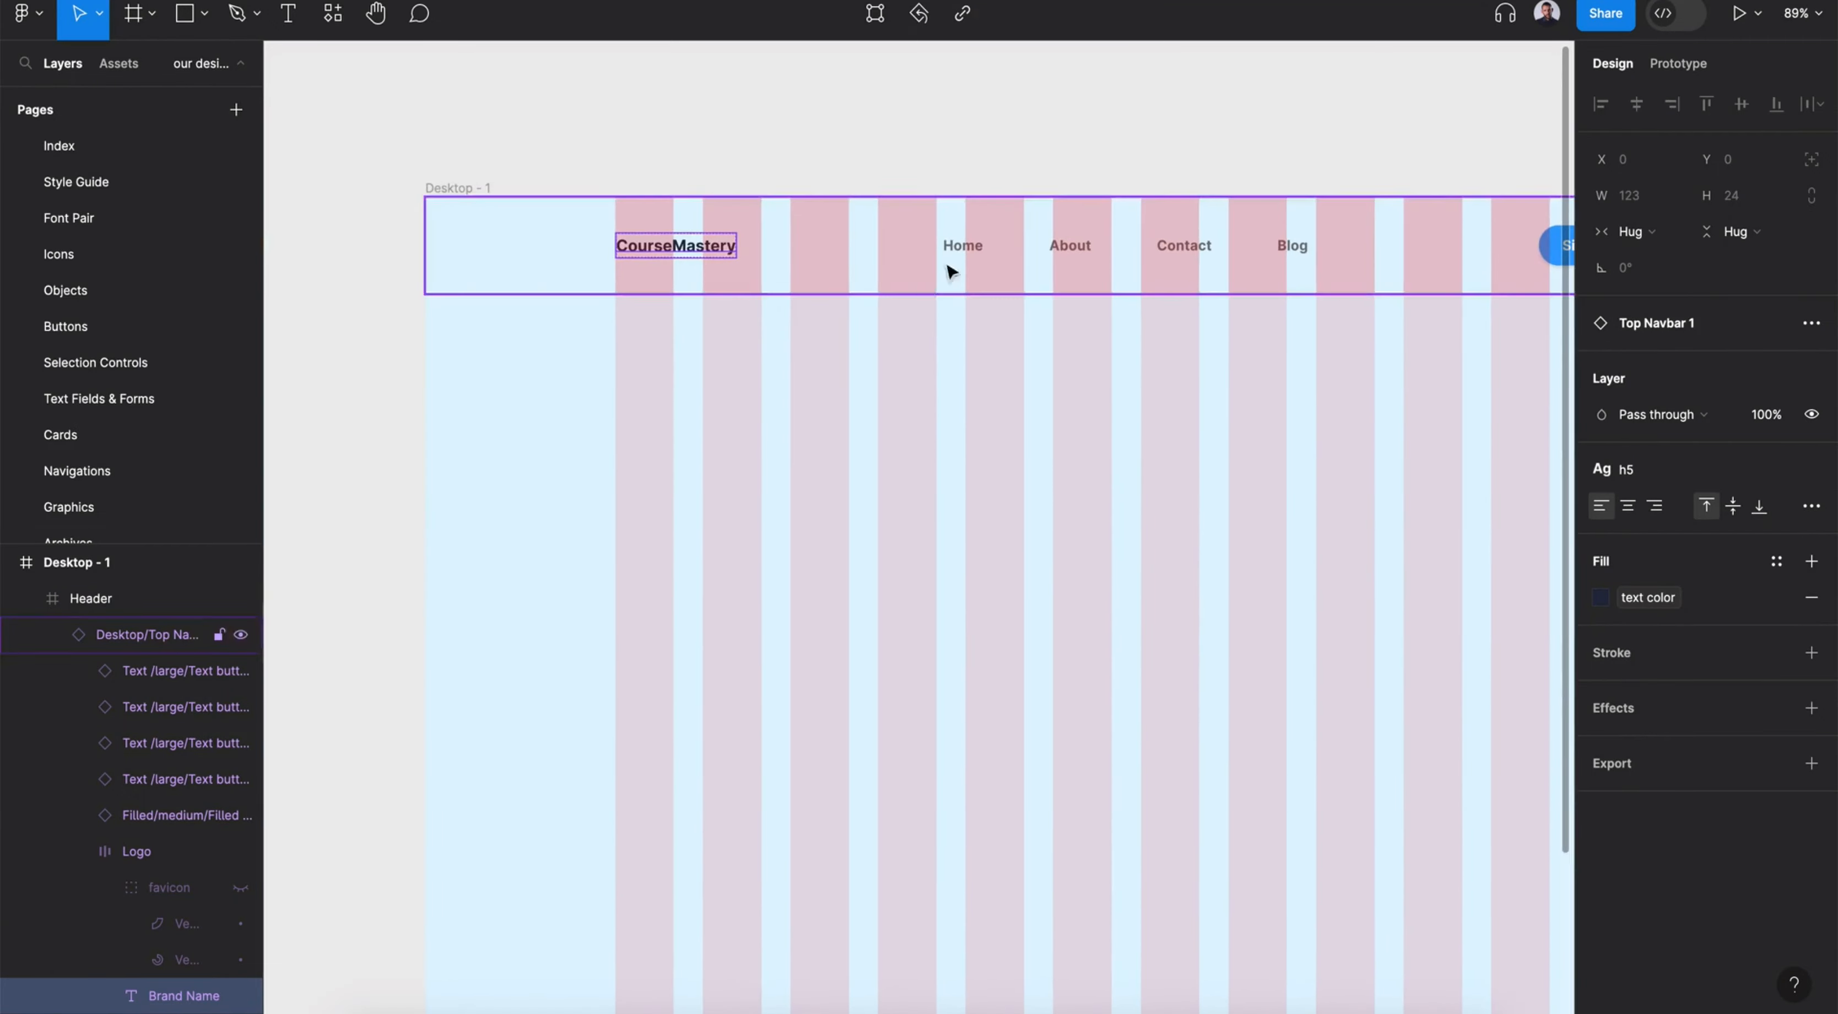
pyautogui.click(960, 244)
pyautogui.click(1736, 450)
pyautogui.click(1682, 582)
pyautogui.scroll(1, 1178, 398)
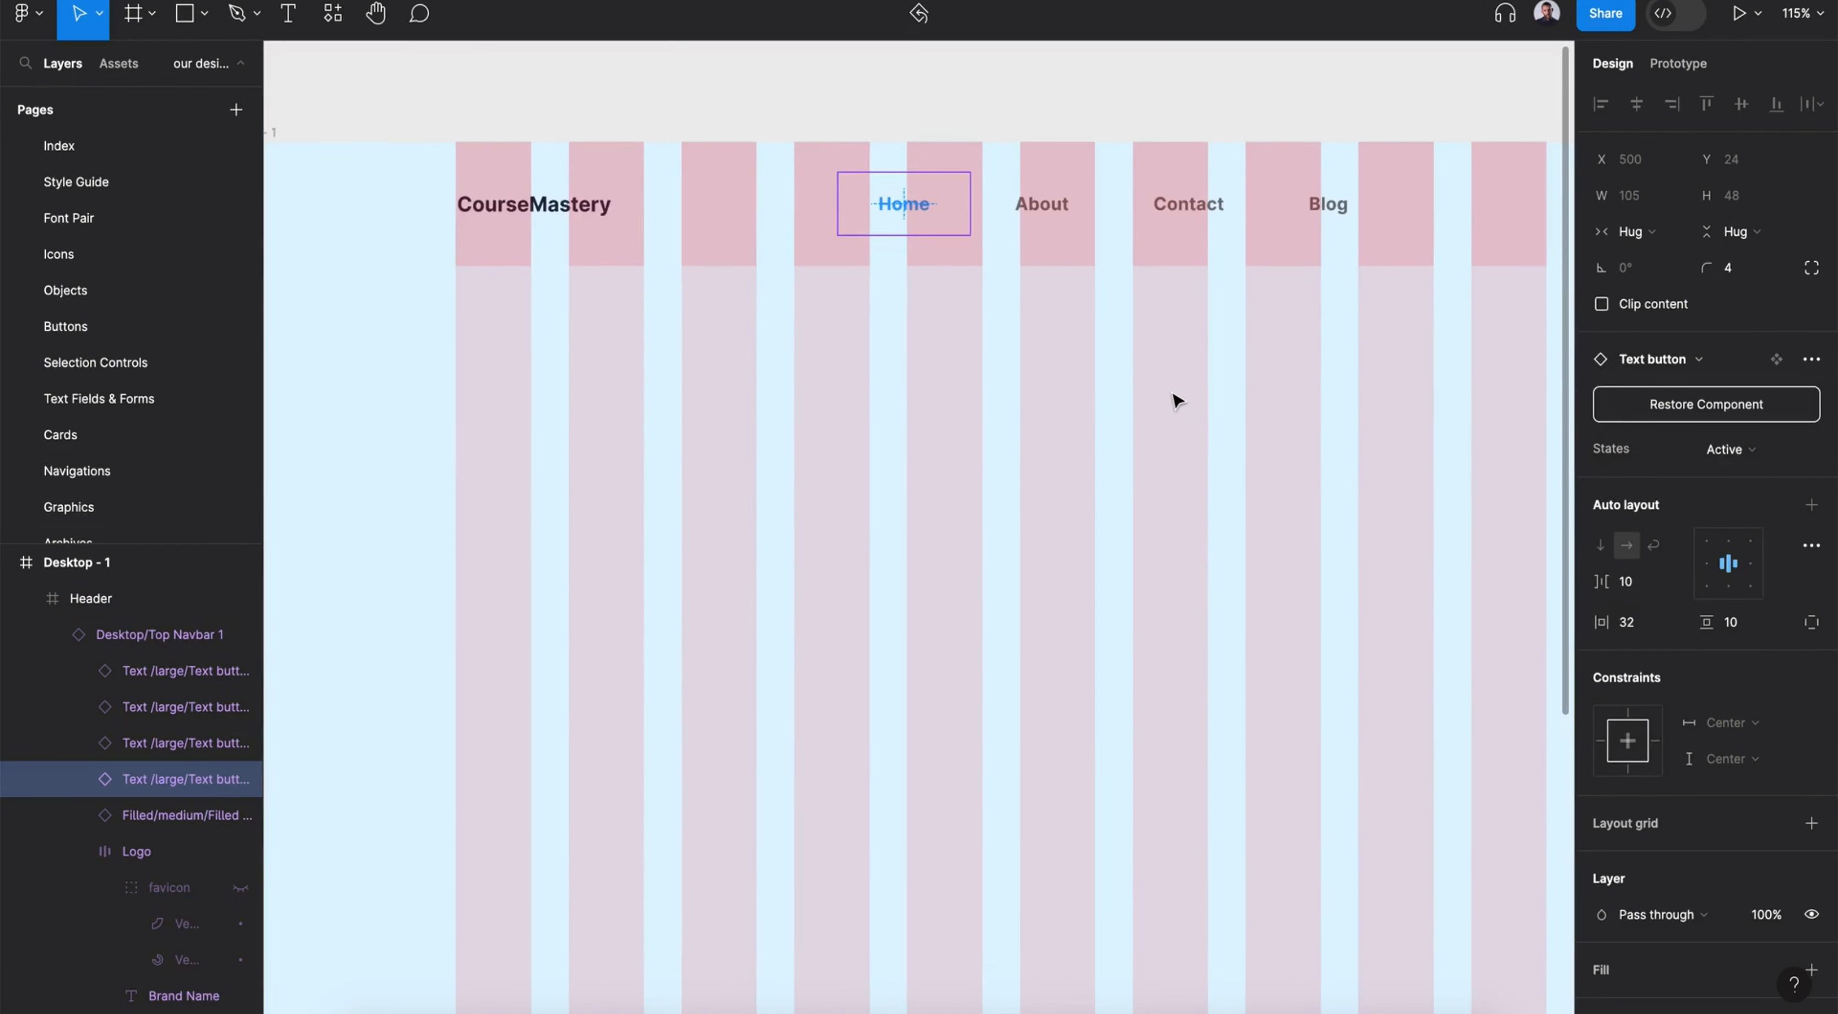
# Inspect the navbar's Sign up button and the font pairings on the Font Pair page, and return to the our design page
pyautogui.scroll(-5, 1177, 399)
pyautogui.click(1567, 507)
pyautogui.scroll(6, 964, 279)
pyautogui.hscroll(10, 964, 278)
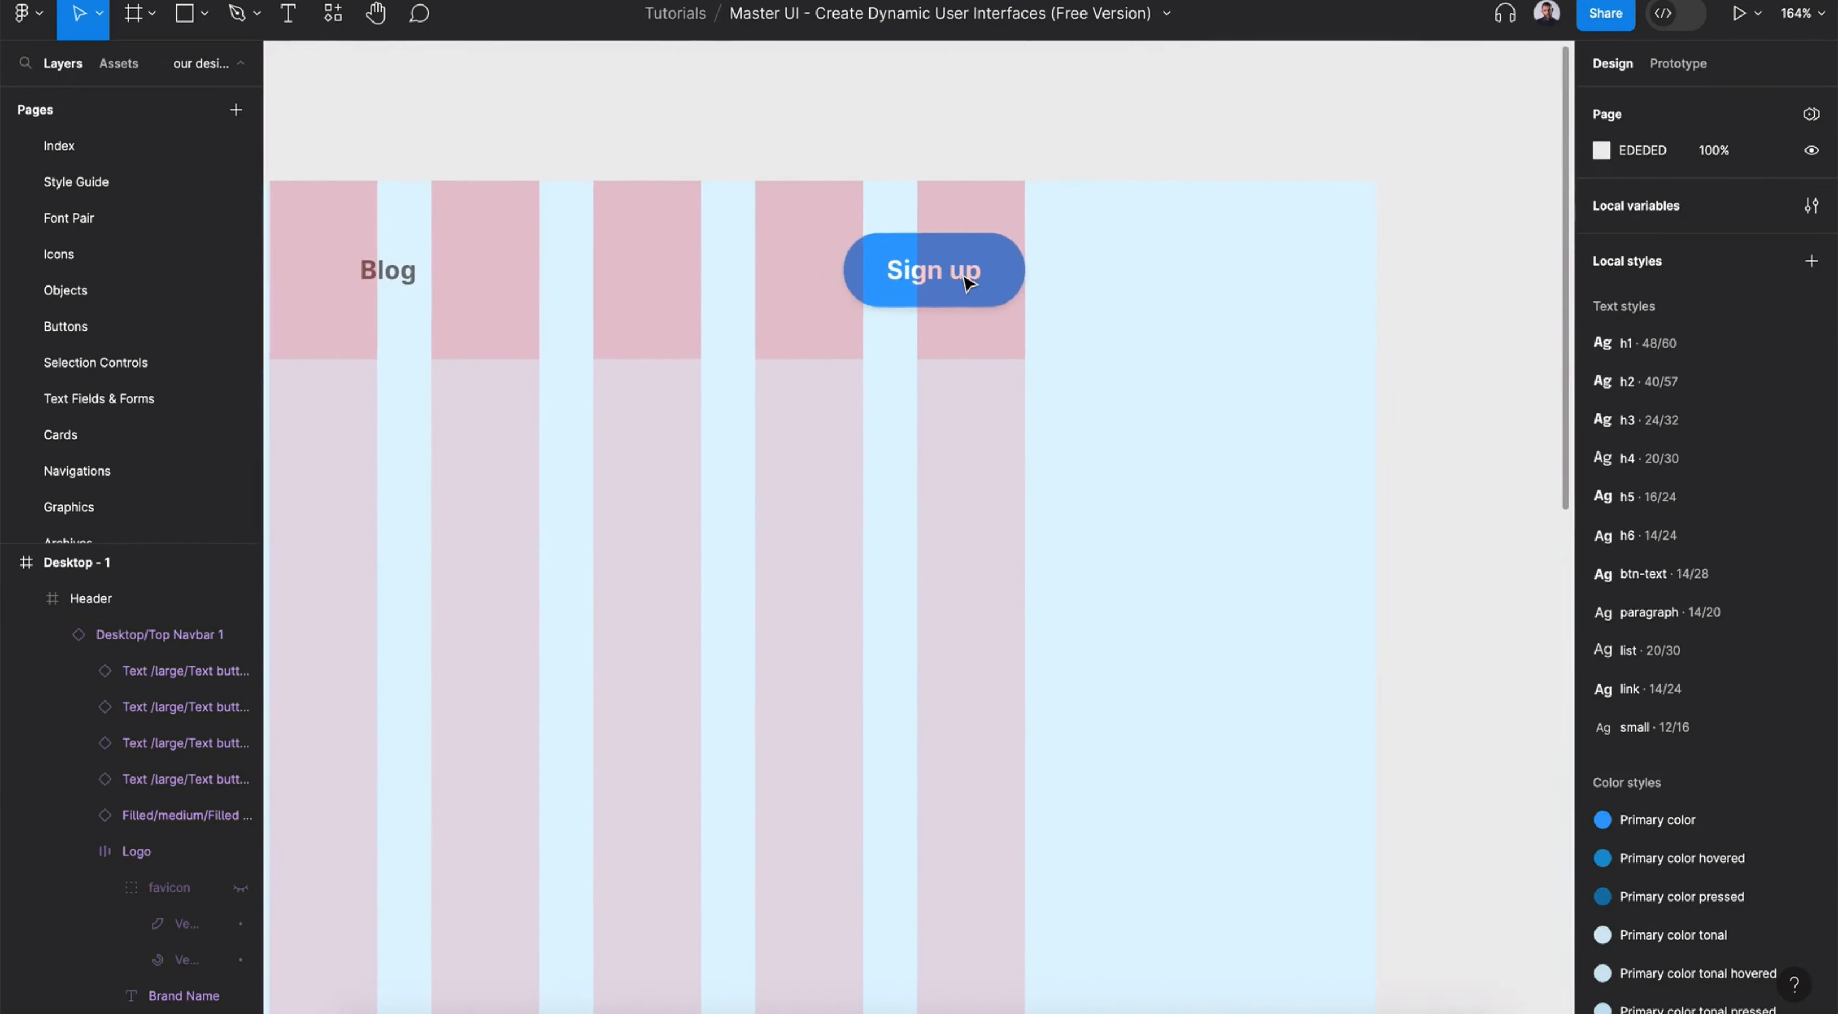
pyautogui.hscroll(-15, 964, 278)
pyautogui.scroll(-5, 964, 278)
pyautogui.click(68, 218)
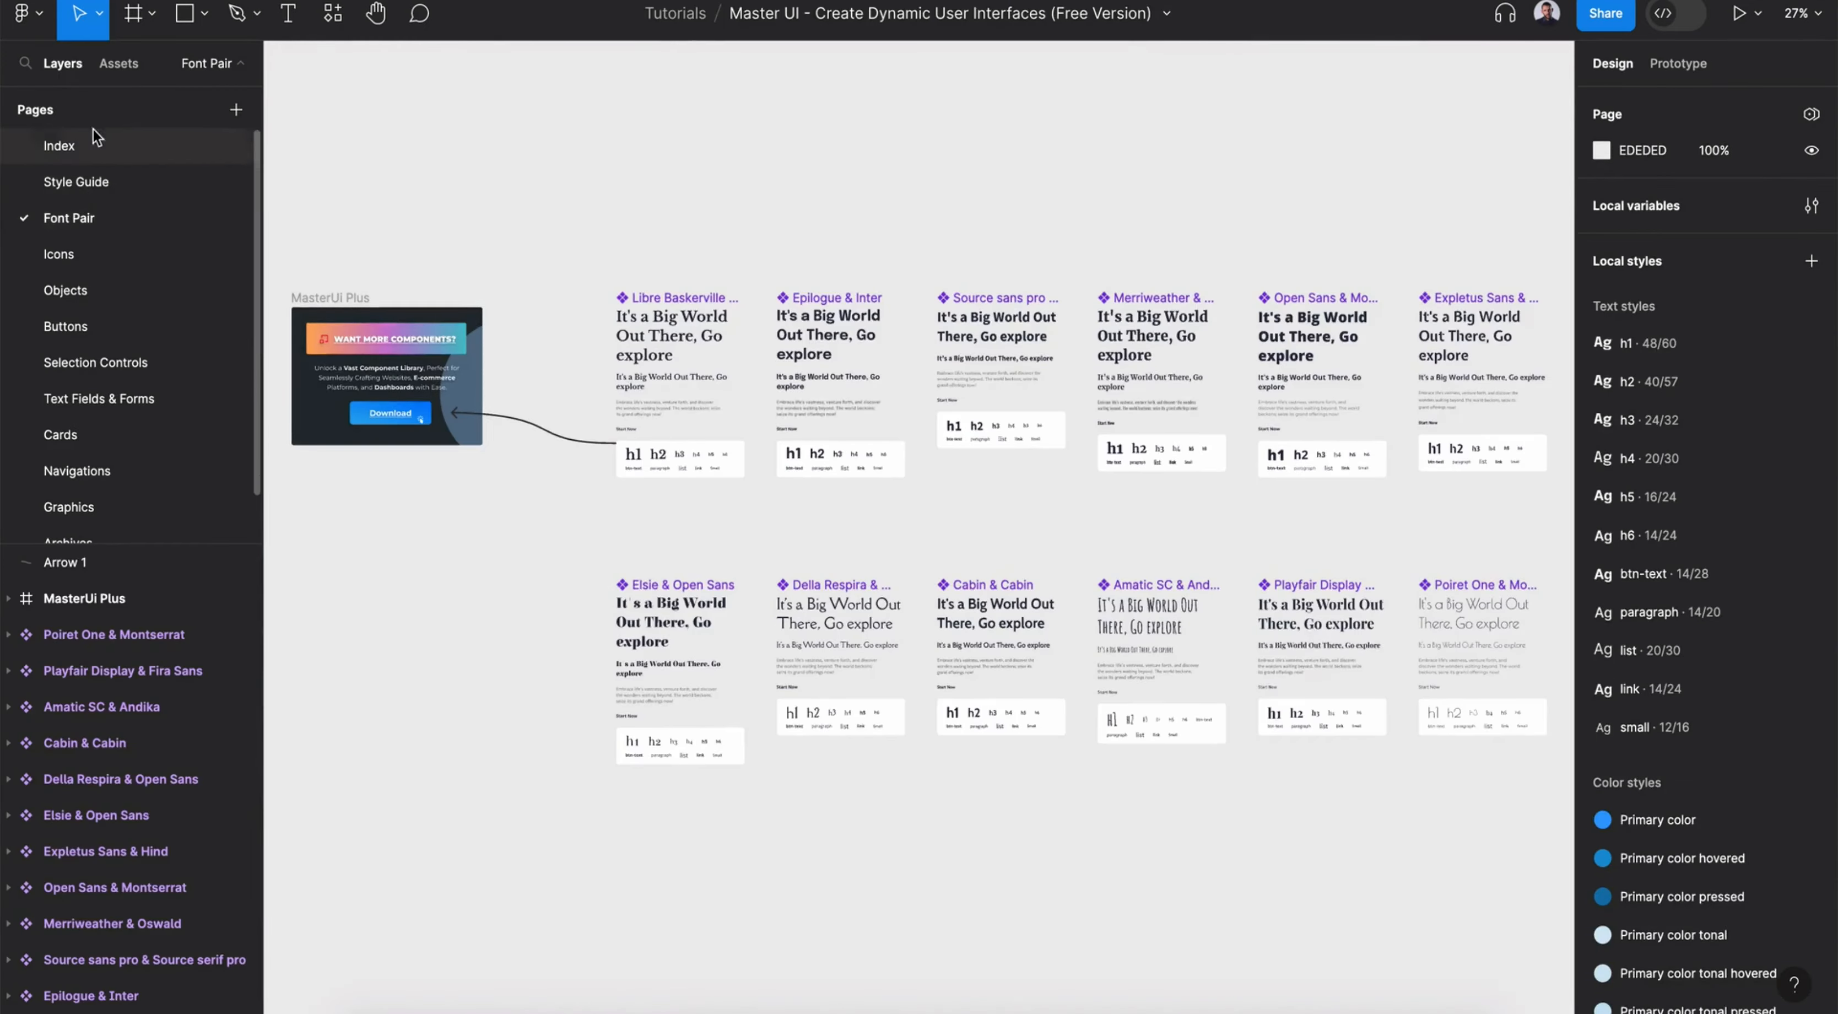
pyautogui.scroll(-2, 99, 457)
pyautogui.click(101, 526)
# Add the Epilogue & Inter font pair component to the header area below the brand name
pyautogui.click(119, 63)
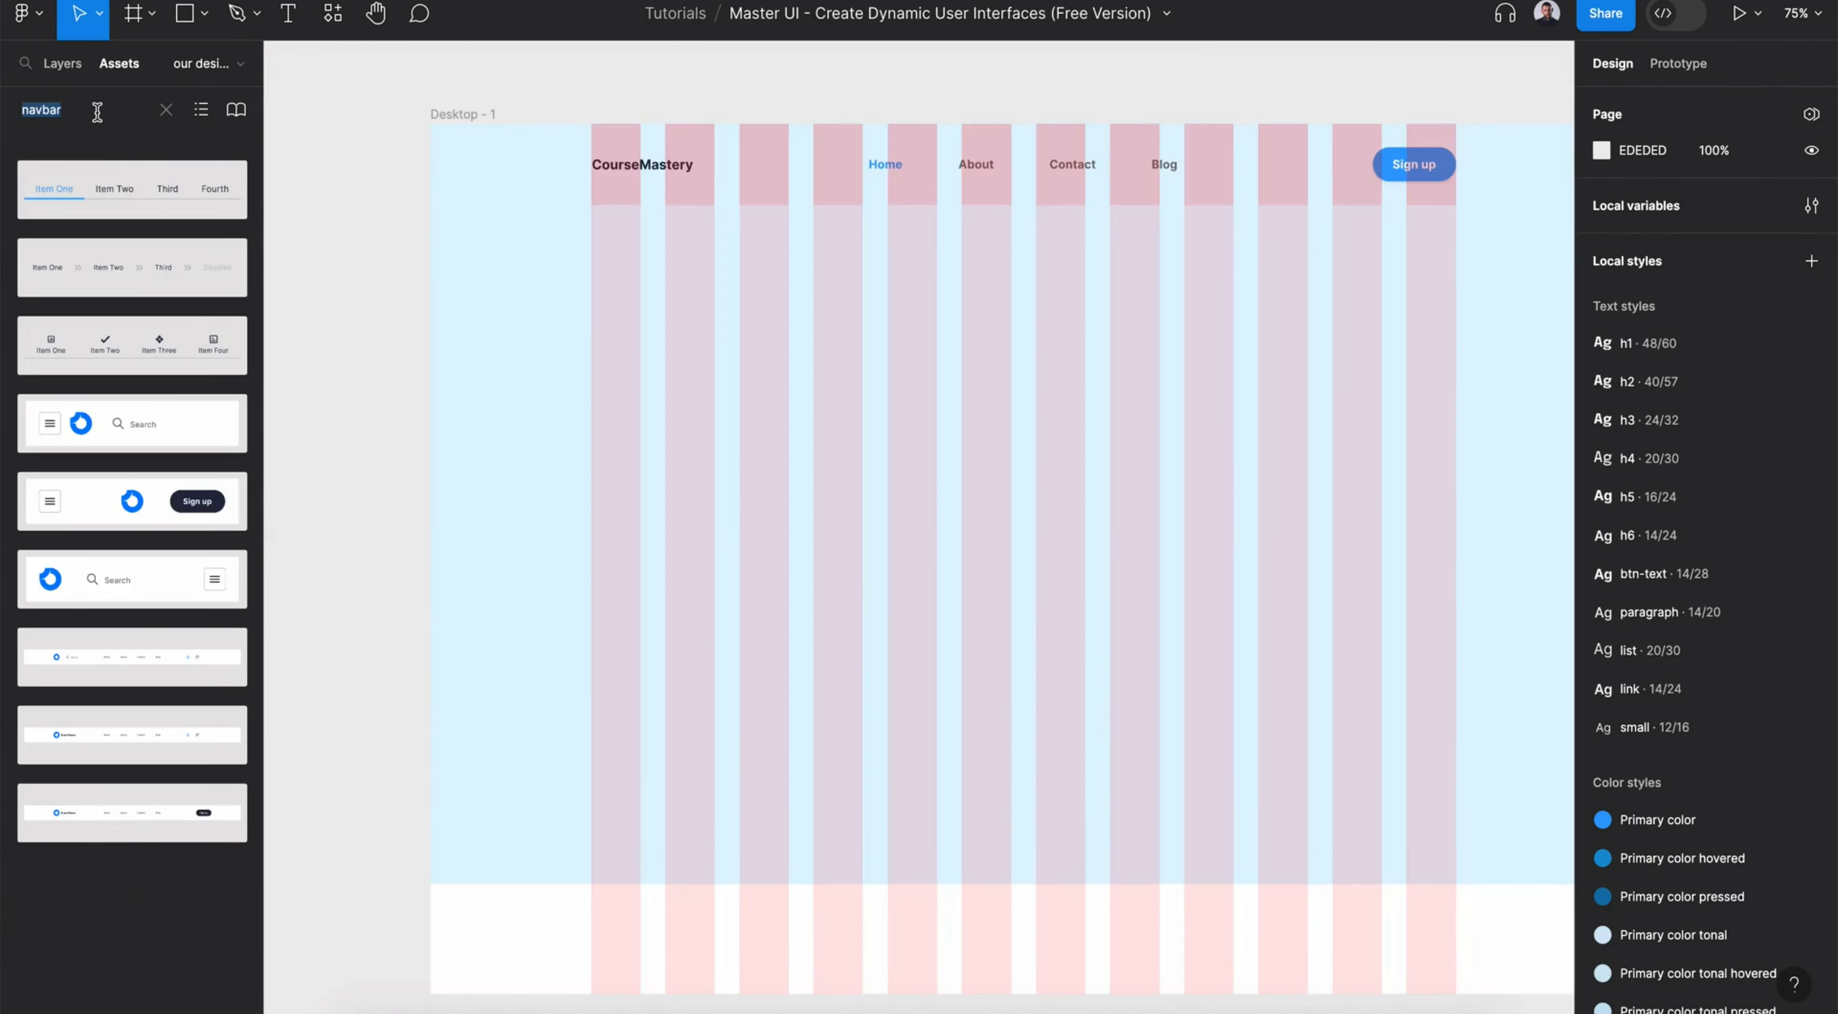
pyautogui.press('BackSpace')
pyautogui.click(52, 256)
pyautogui.moveTo(70, 593); pyautogui.dragTo(773, 553)
# Hide the Desktop - 1 layout grid and move the font pair block to X 196, Y 205
pyautogui.click(491, 116)
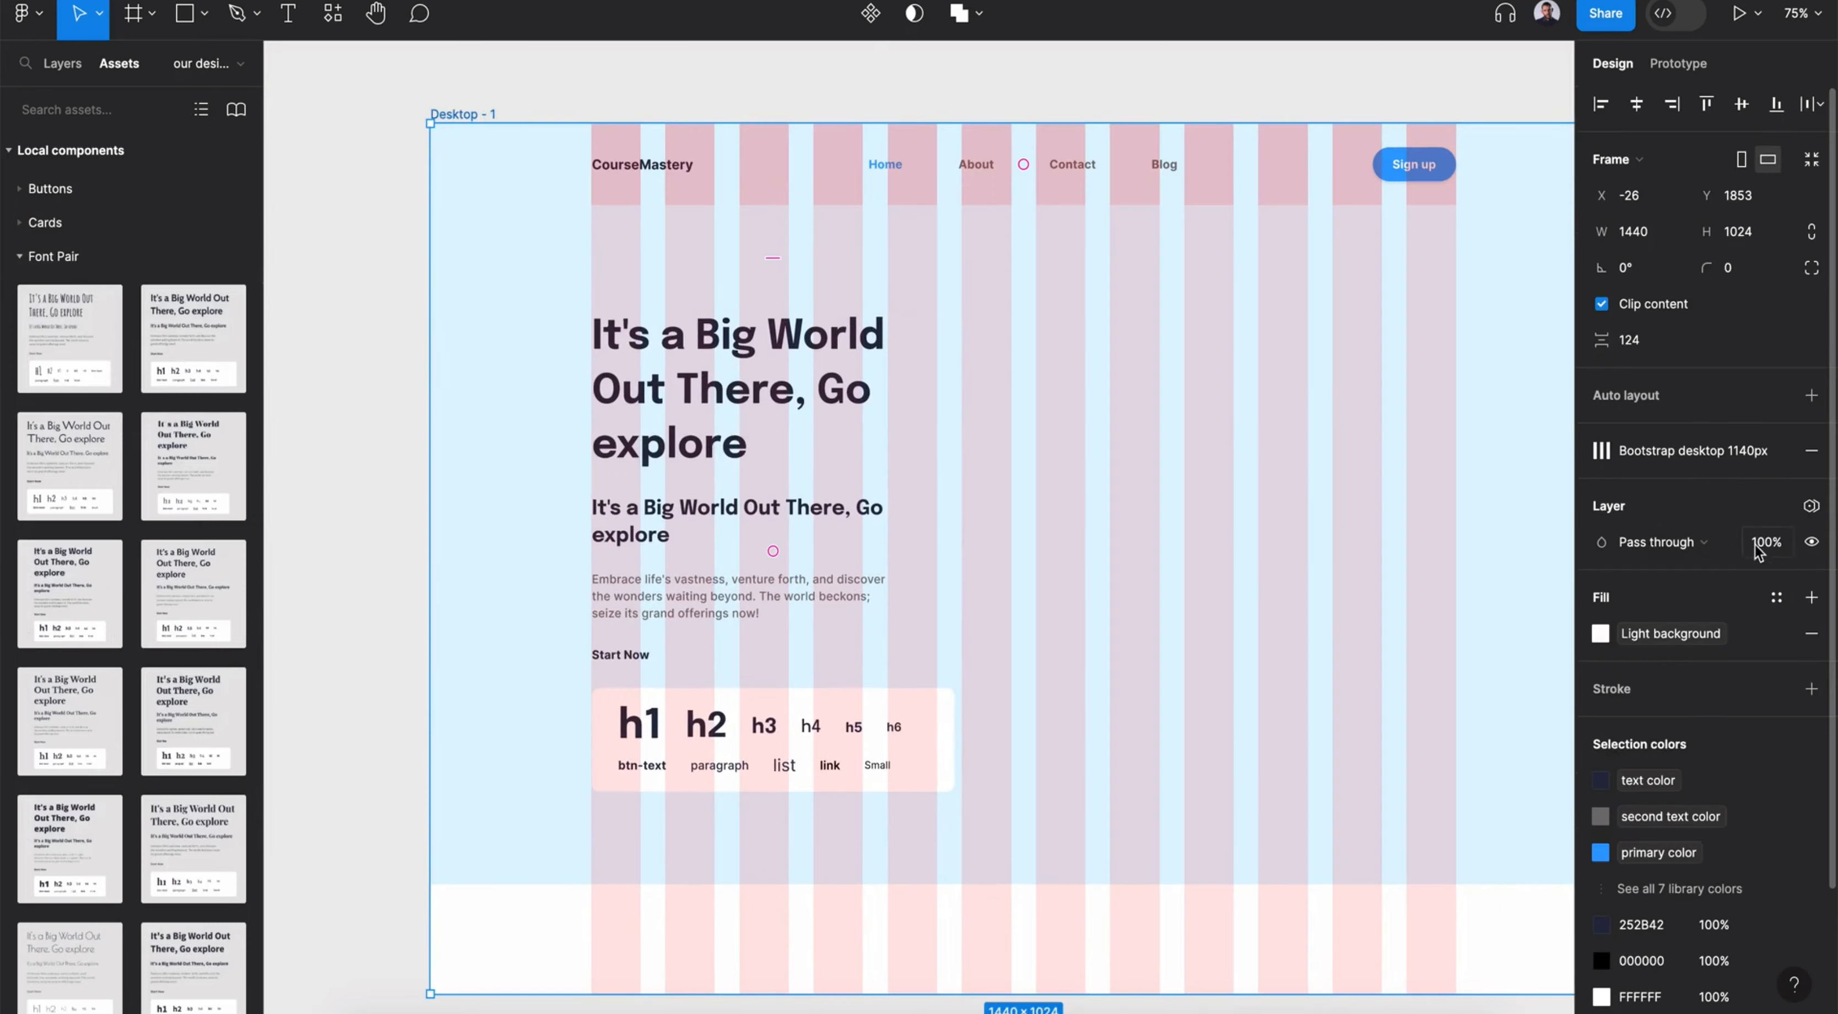
pyautogui.click(1743, 452)
pyautogui.moveTo(685, 472); pyautogui.dragTo(674, 453)
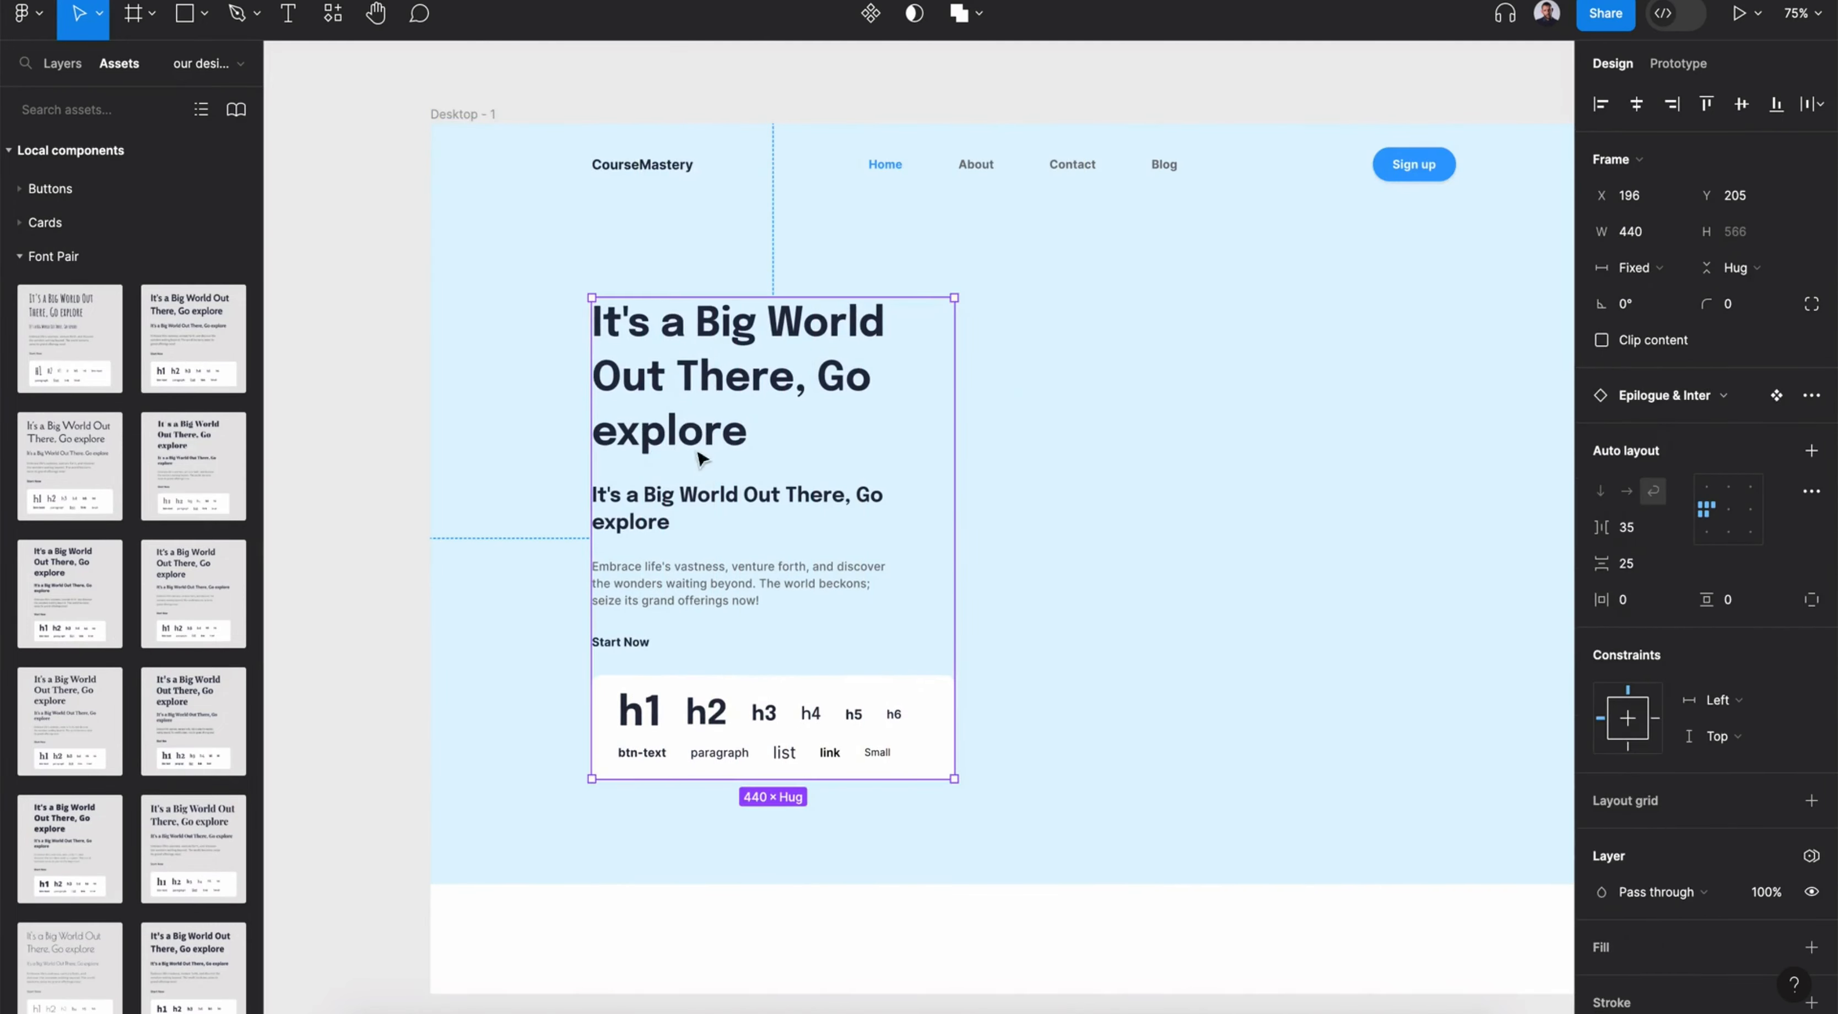
# Swap the font pair block to the Open Sans & Montserrat component and detach the instance
pyautogui.click(1677, 396)
pyautogui.scroll(-2, 1684, 638)
pyautogui.click(1761, 821)
pyautogui.click(1812, 396)
pyautogui.click(1678, 441)
# Delete the subheading and the Start Now text from the font pair block
pyautogui.doubleClick(760, 496)
pyautogui.press('BackSpace')
pyautogui.doubleClick(628, 574)
pyautogui.press('BackSpace')
# Select all the sample texts from h1 to small and run Generate Styles from the Styler plugin on them
pyautogui.click(711, 425)
pyautogui.doubleClick(646, 607)
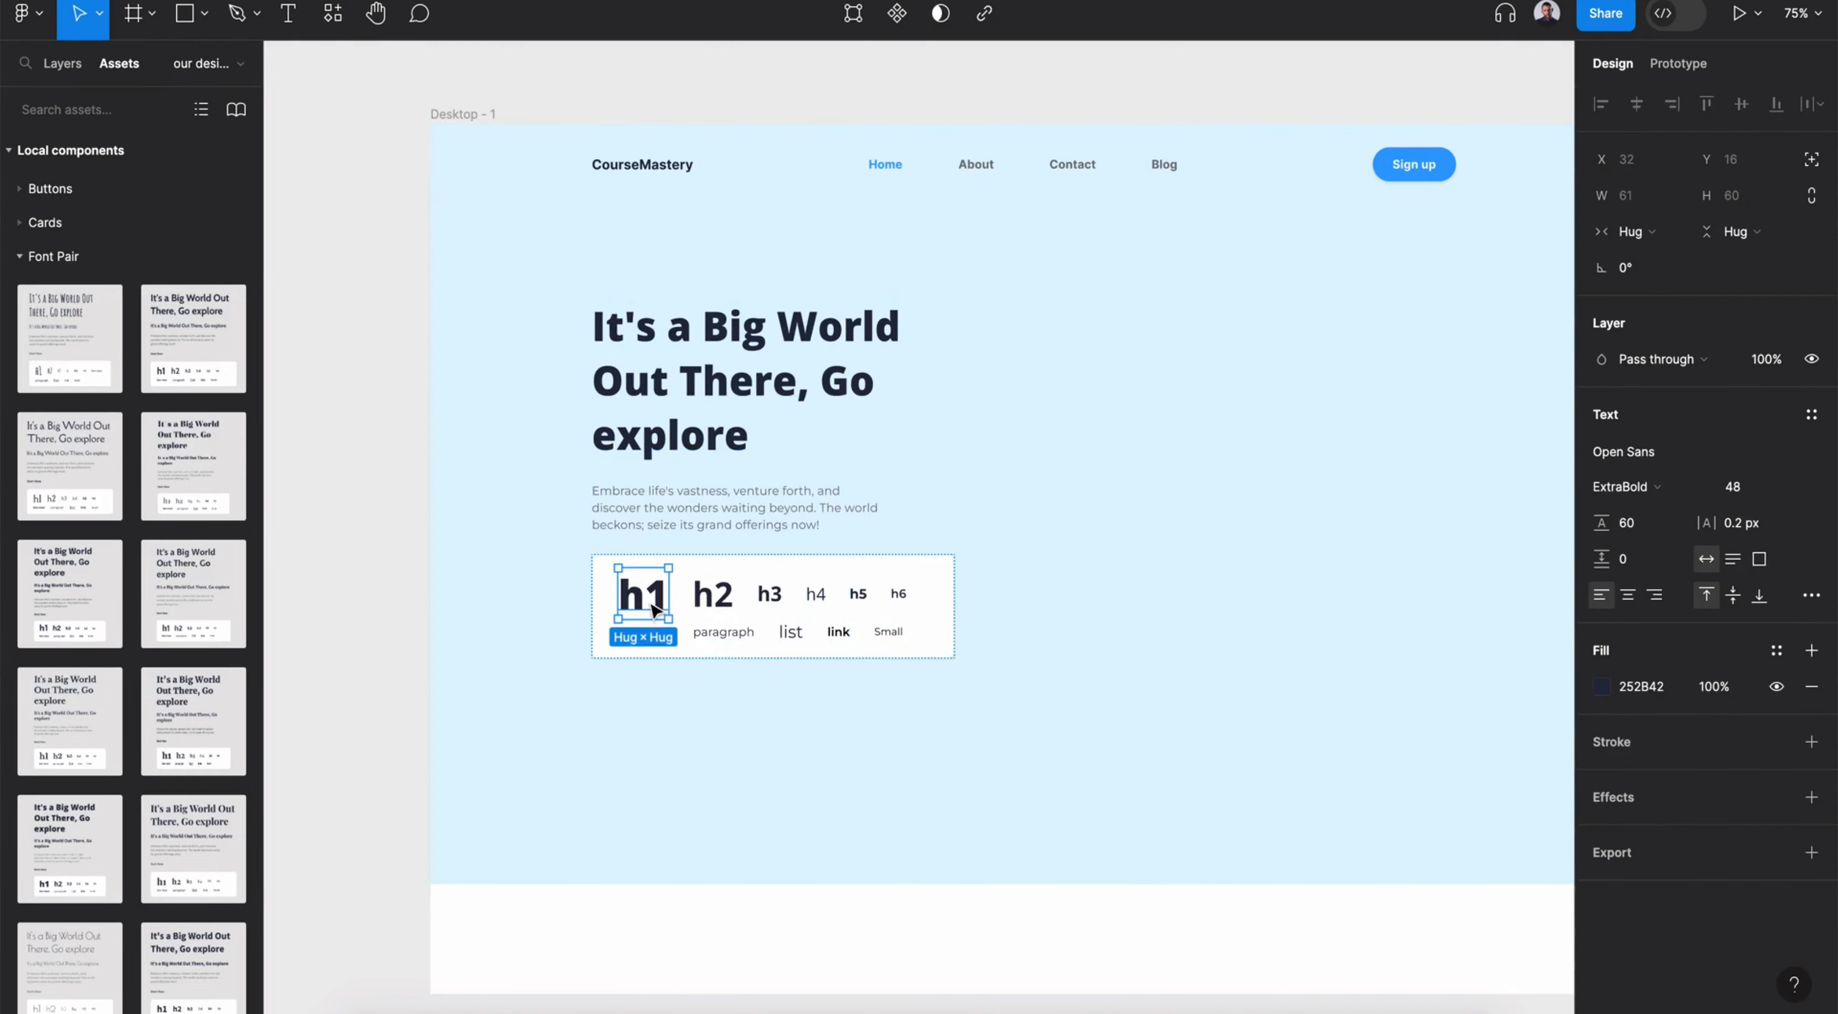
pyautogui.click(63, 63)
pyautogui.scroll(-2, 238, 919)
pyautogui.keyDown('shift'); pyautogui.click(235, 929); pyautogui.keyUp('shift')
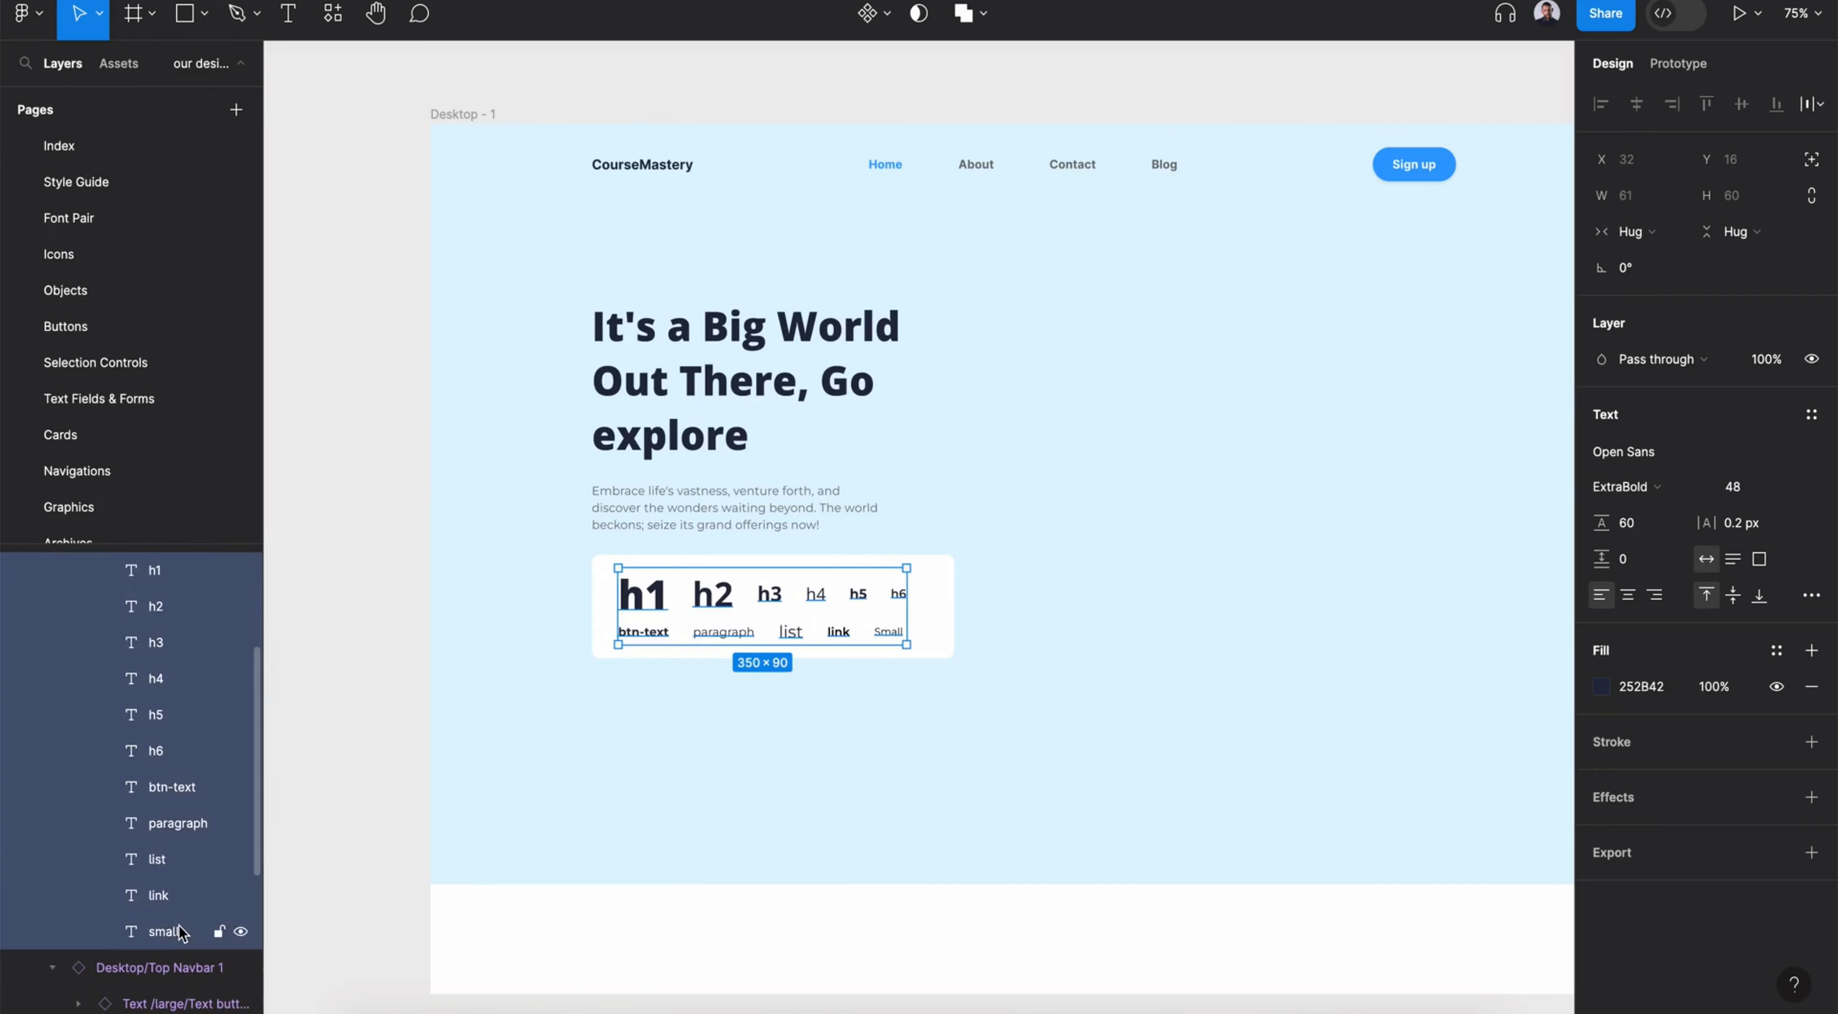
pyautogui.click(339, 13)
pyautogui.click(440, 135)
pyautogui.write('styler')
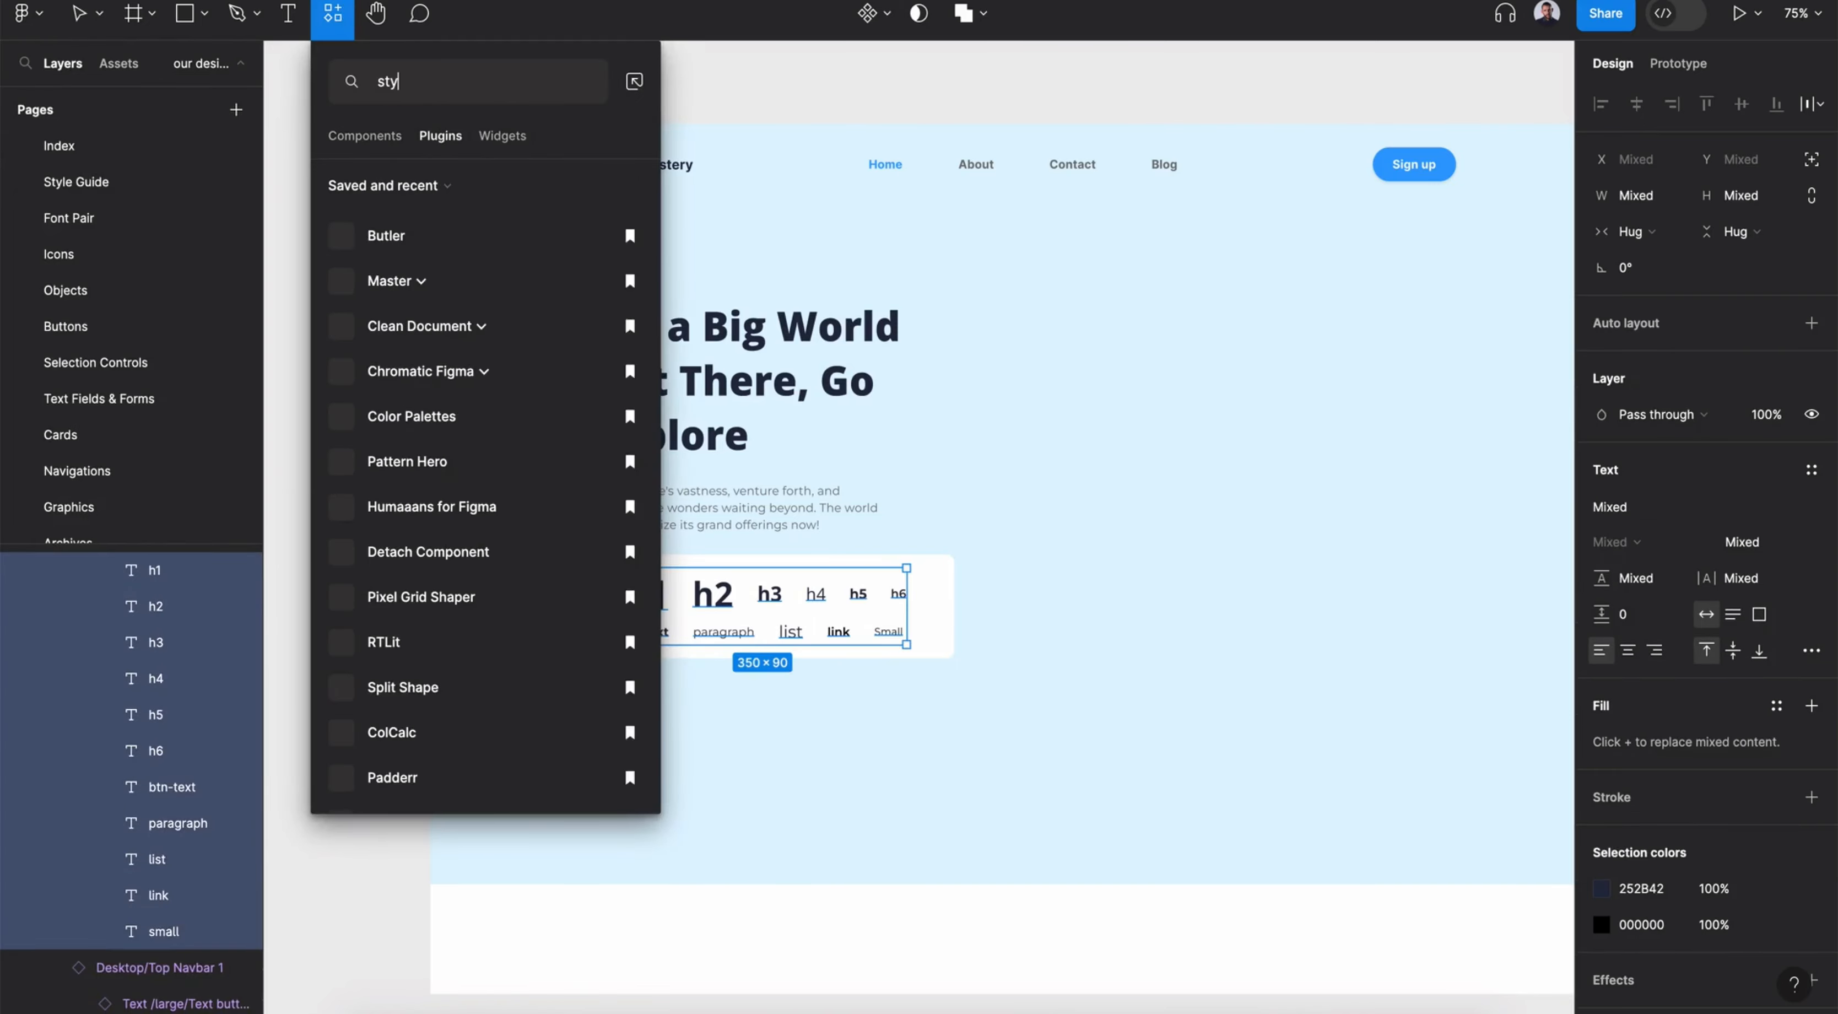
pyautogui.click(415, 233)
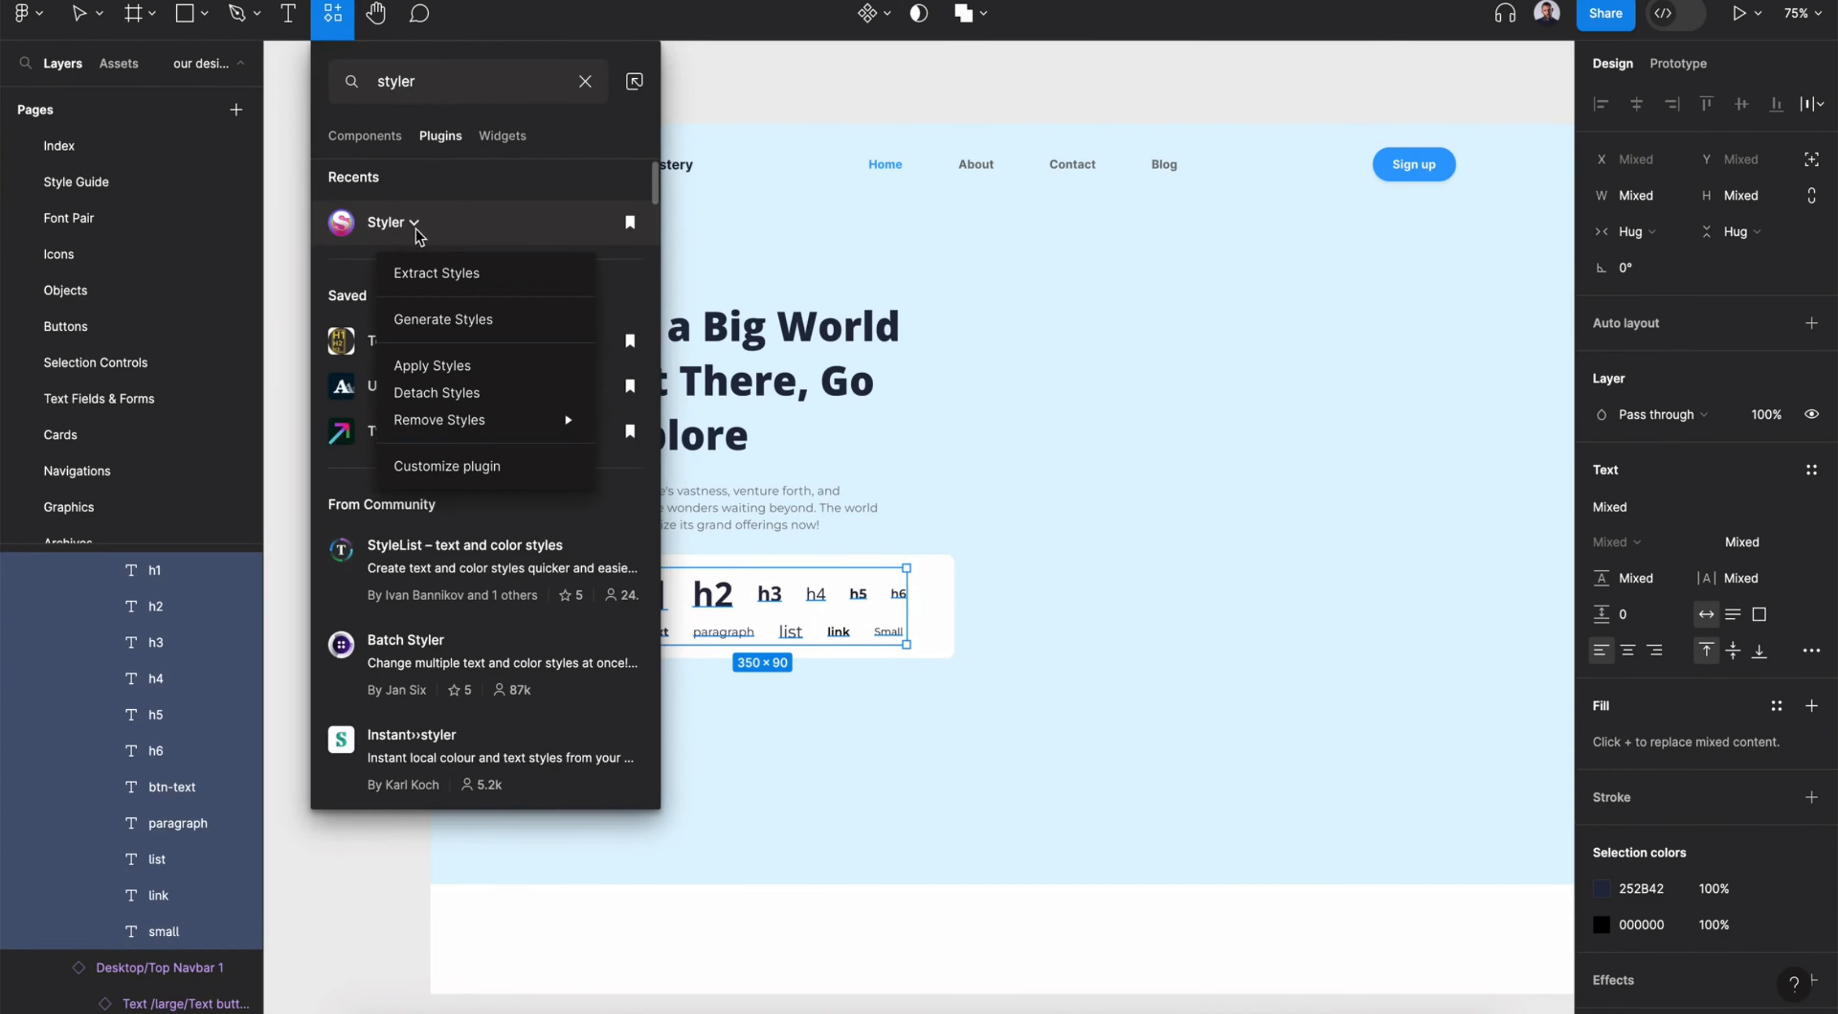
pyautogui.click(450, 322)
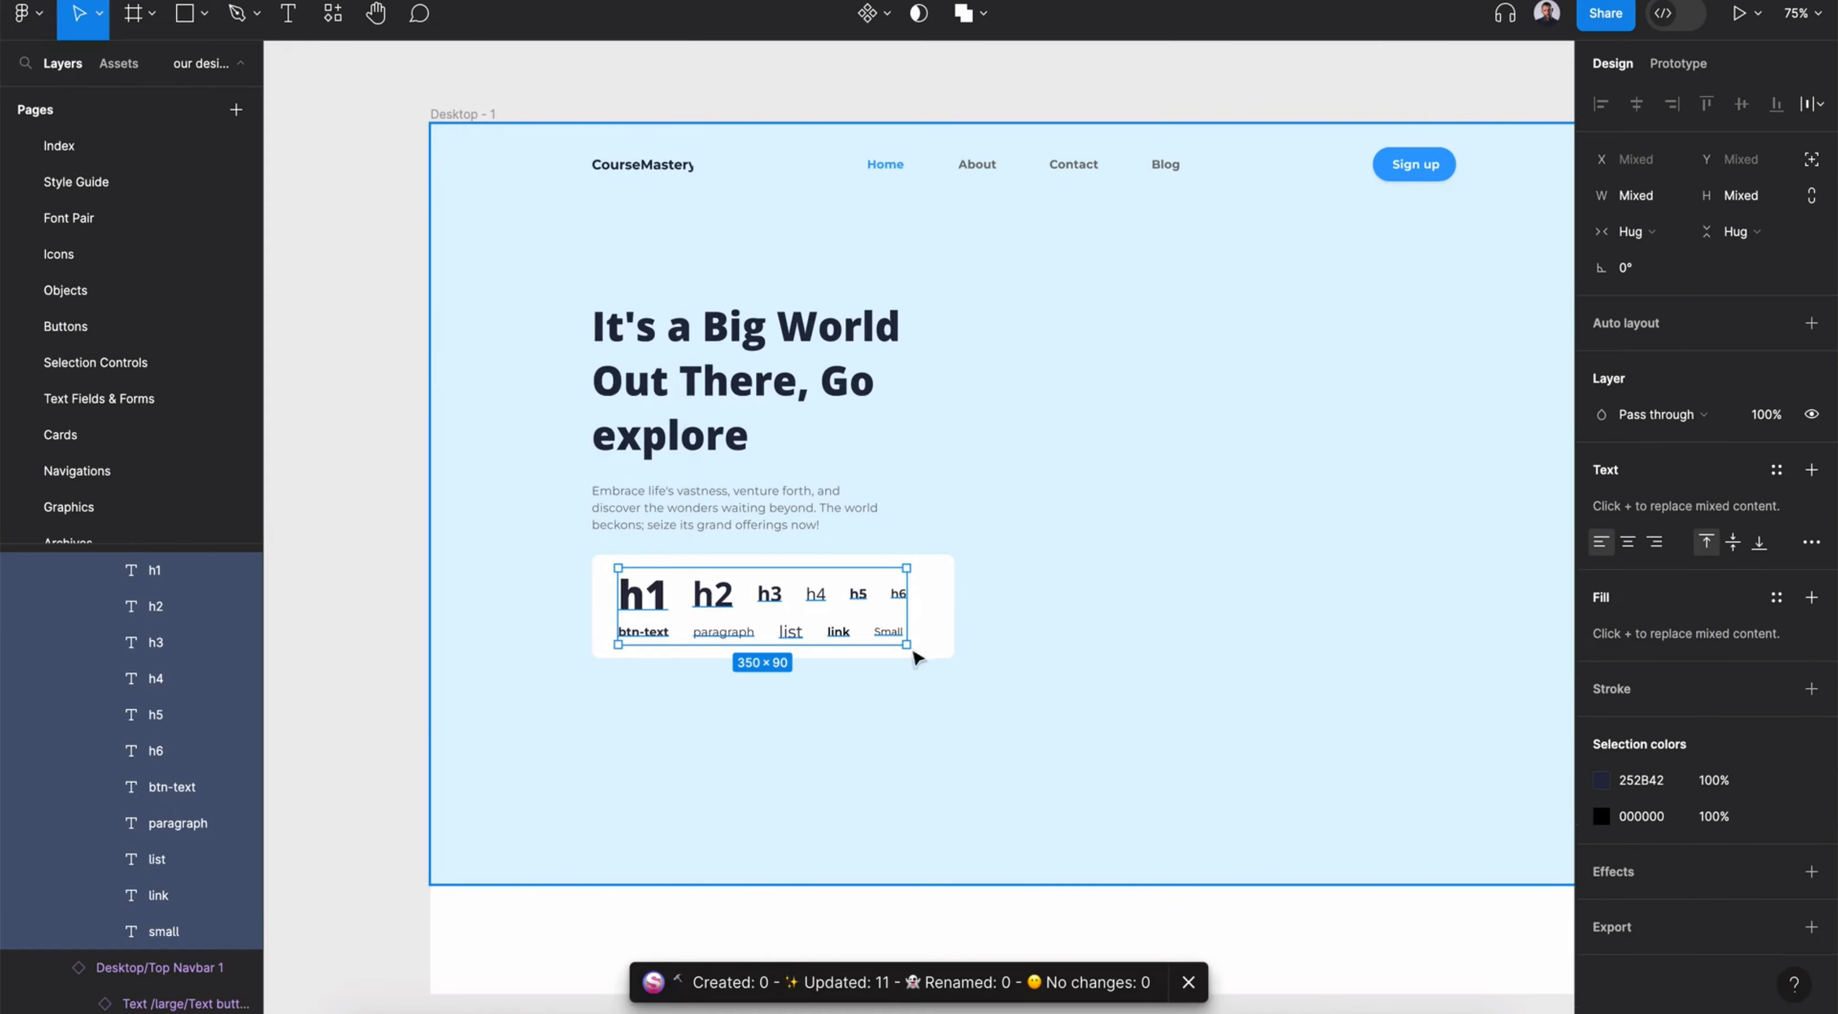
# Delete the type sample card and move the heading and paragraph block slightly down
pyautogui.click(941, 636)
pyautogui.press('Delete')
pyautogui.click(730, 361)
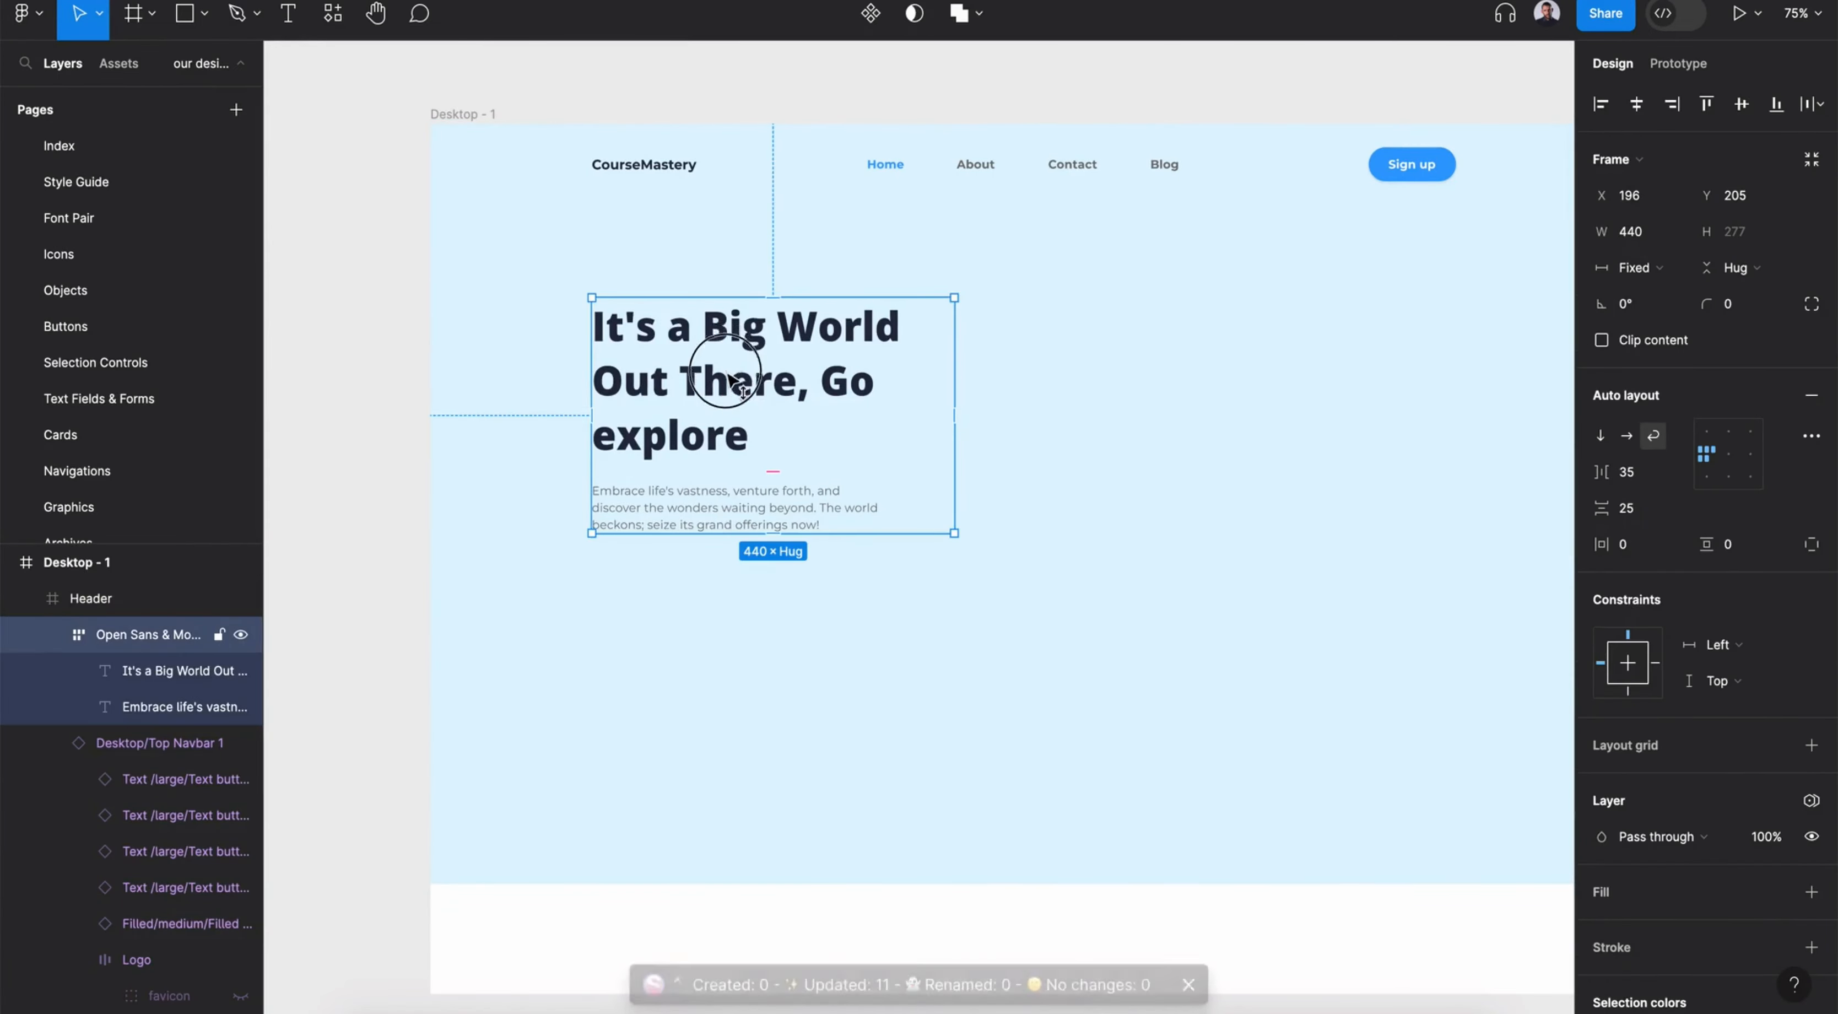
pyautogui.moveTo(730, 361); pyautogui.dragTo(730, 384)
# Apply the h1 text style to the hero heading and the paragraph text style to the text below it
pyautogui.click(794, 386)
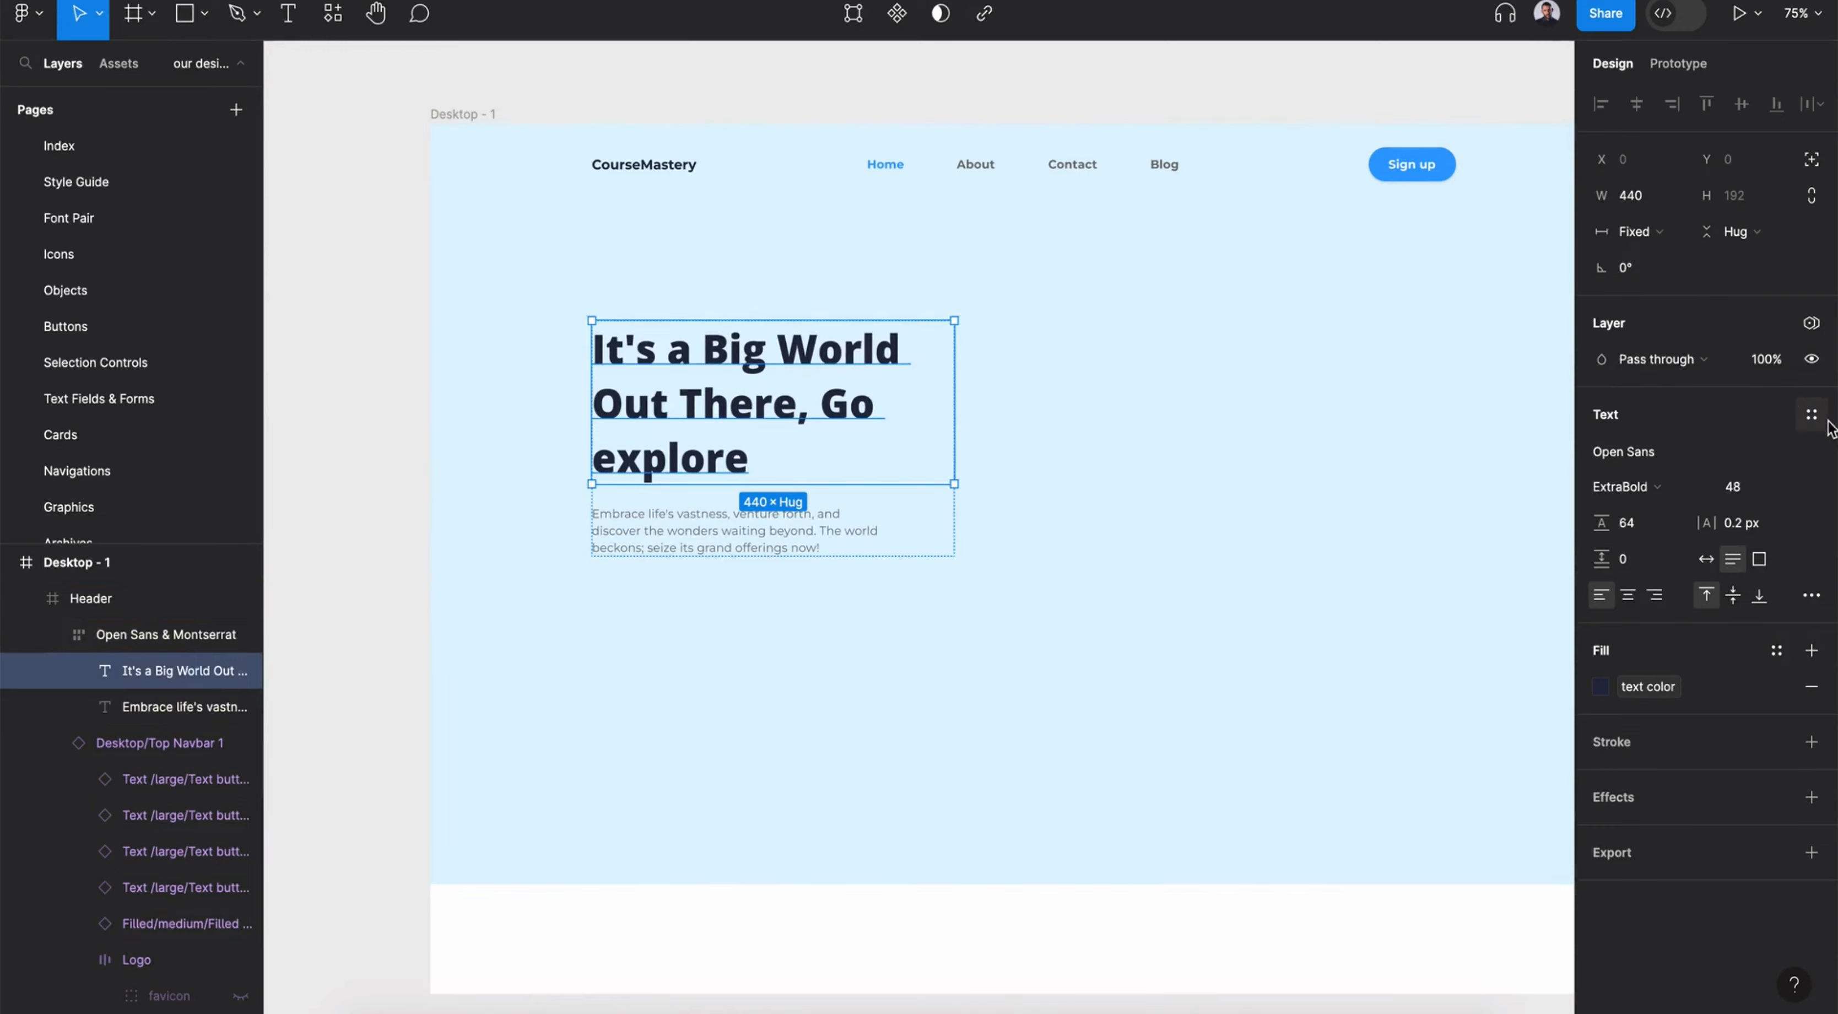
pyautogui.click(1812, 414)
pyautogui.click(1713, 550)
pyautogui.click(812, 517)
pyautogui.click(1812, 415)
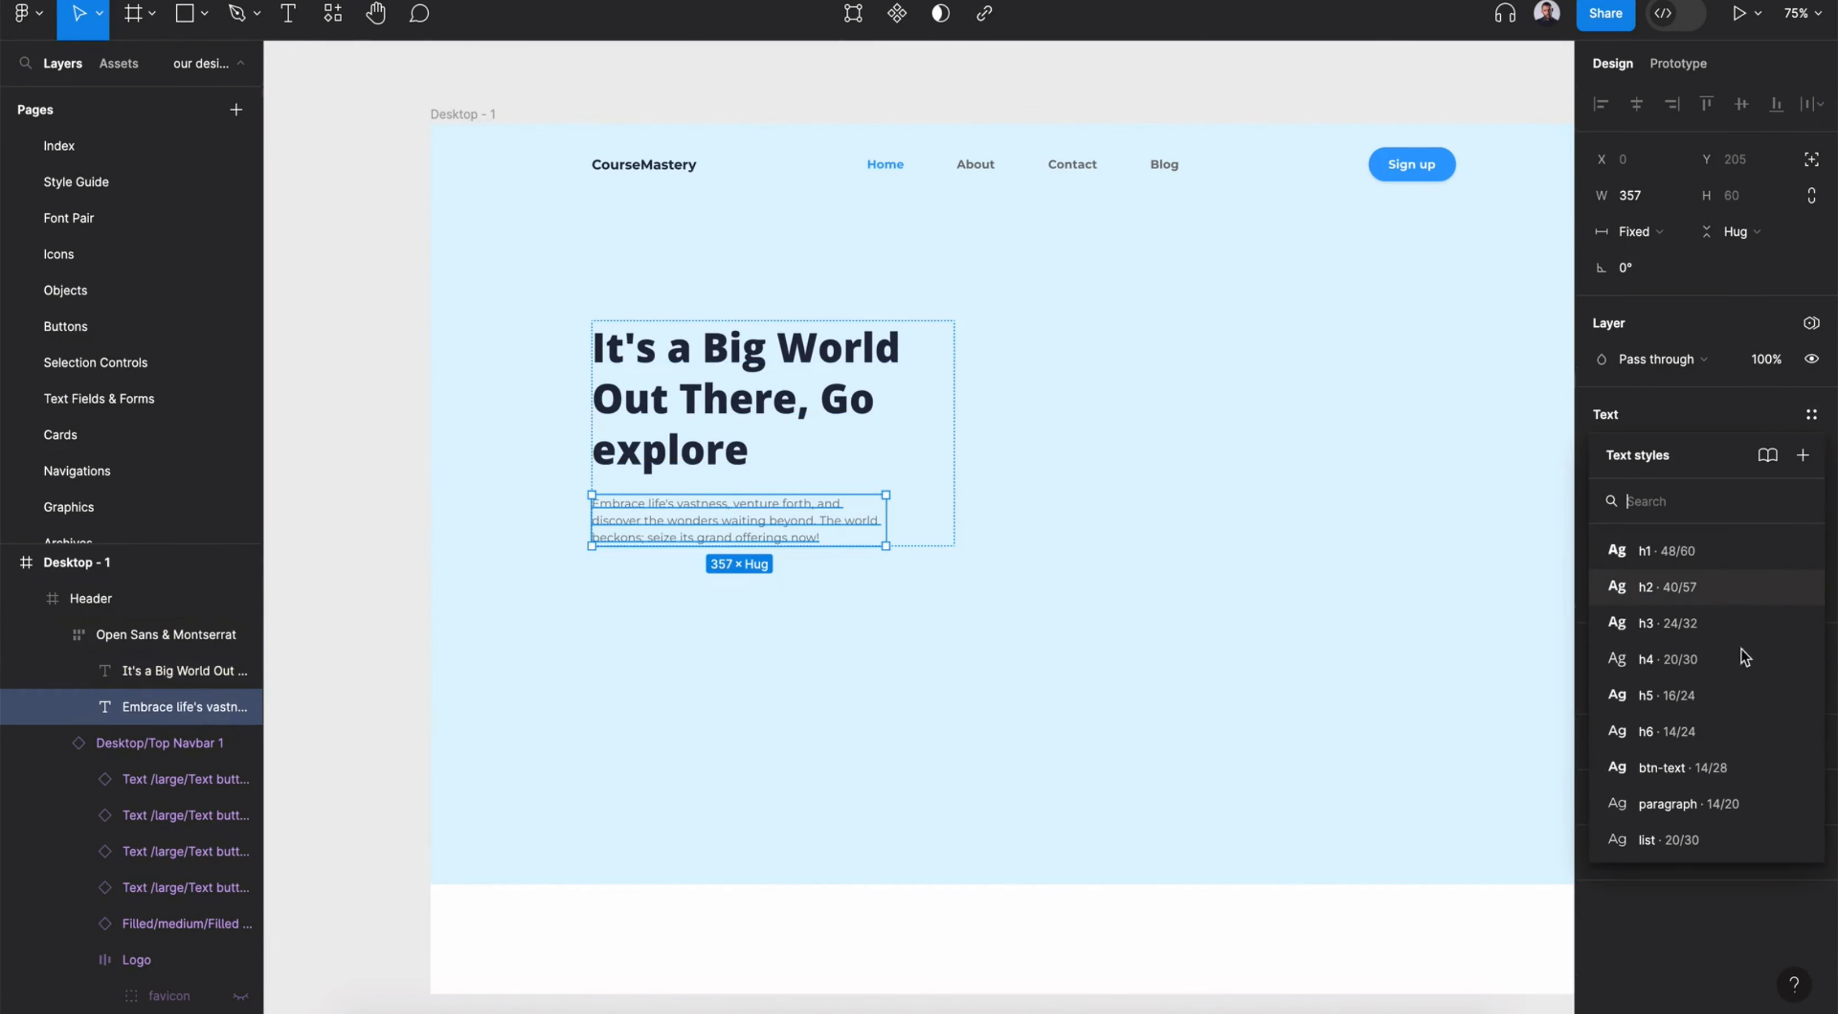
pyautogui.click(1689, 804)
# Replace the hero heading text with "Master New Skills with CourseMastery"
pyautogui.doubleClick(742, 426)
pyautogui.write('Ma')
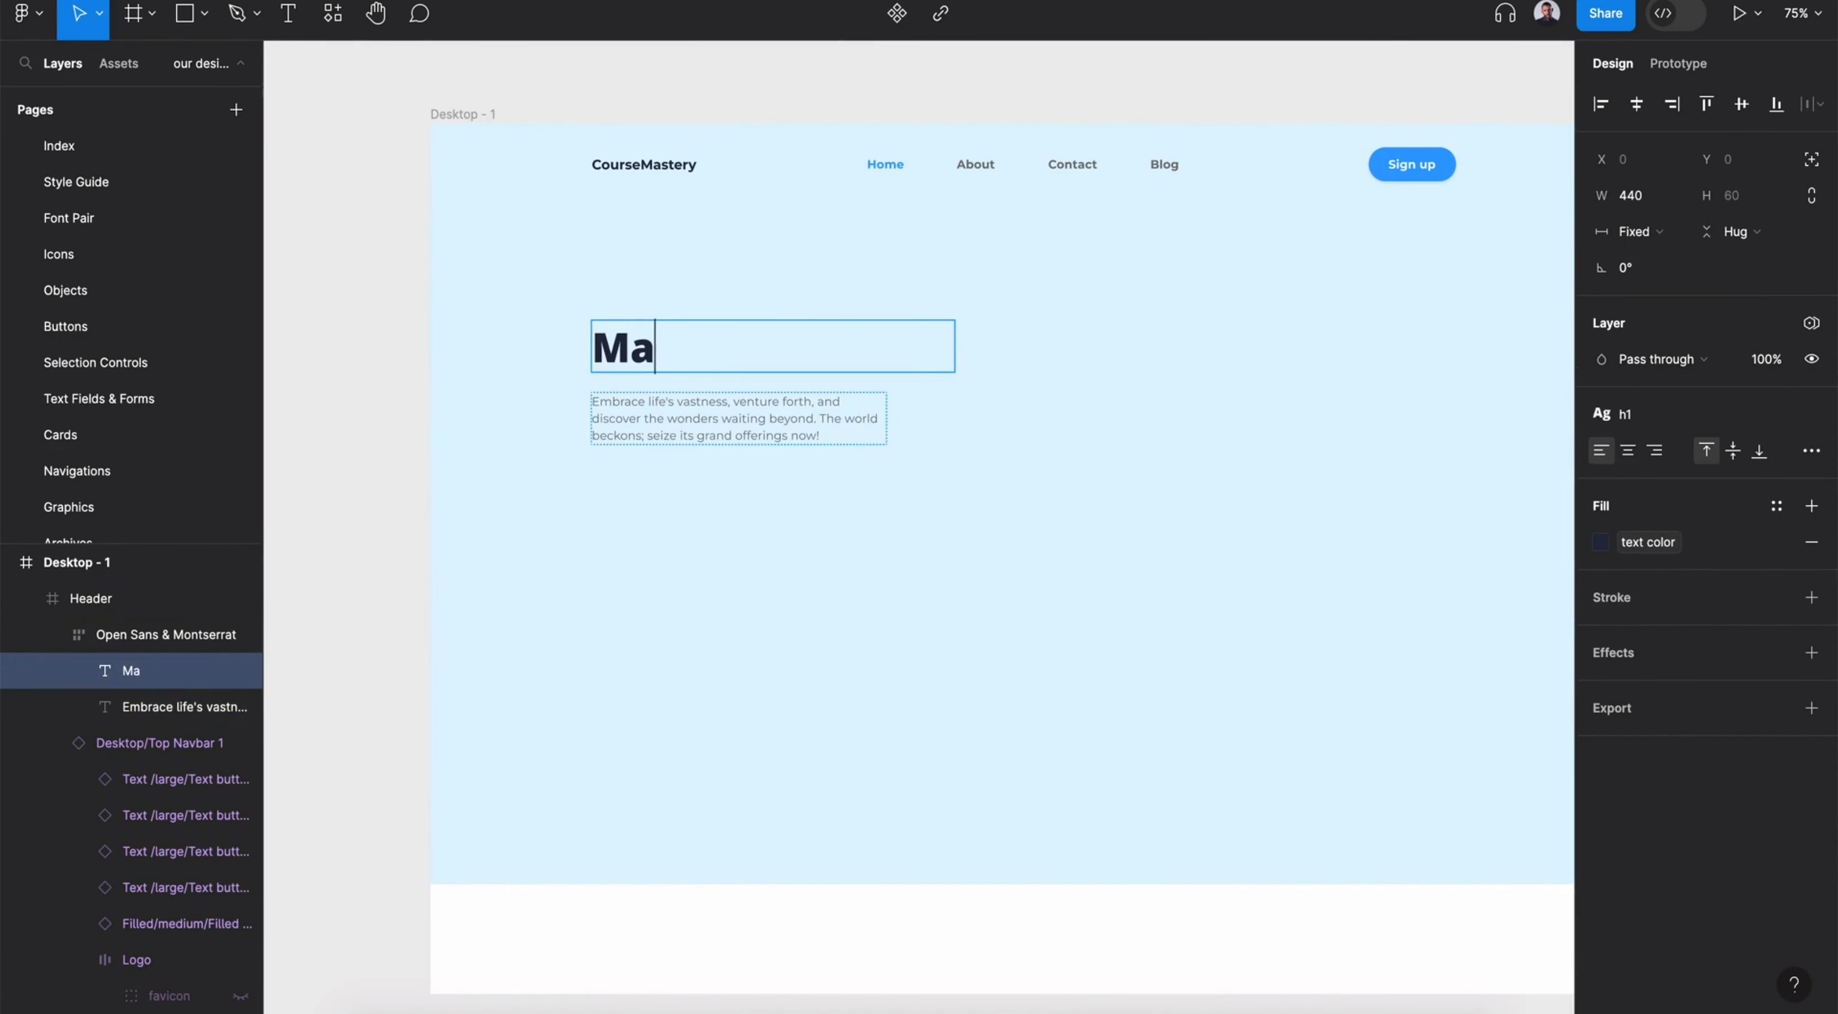
pyautogui.write('ster New Skill')
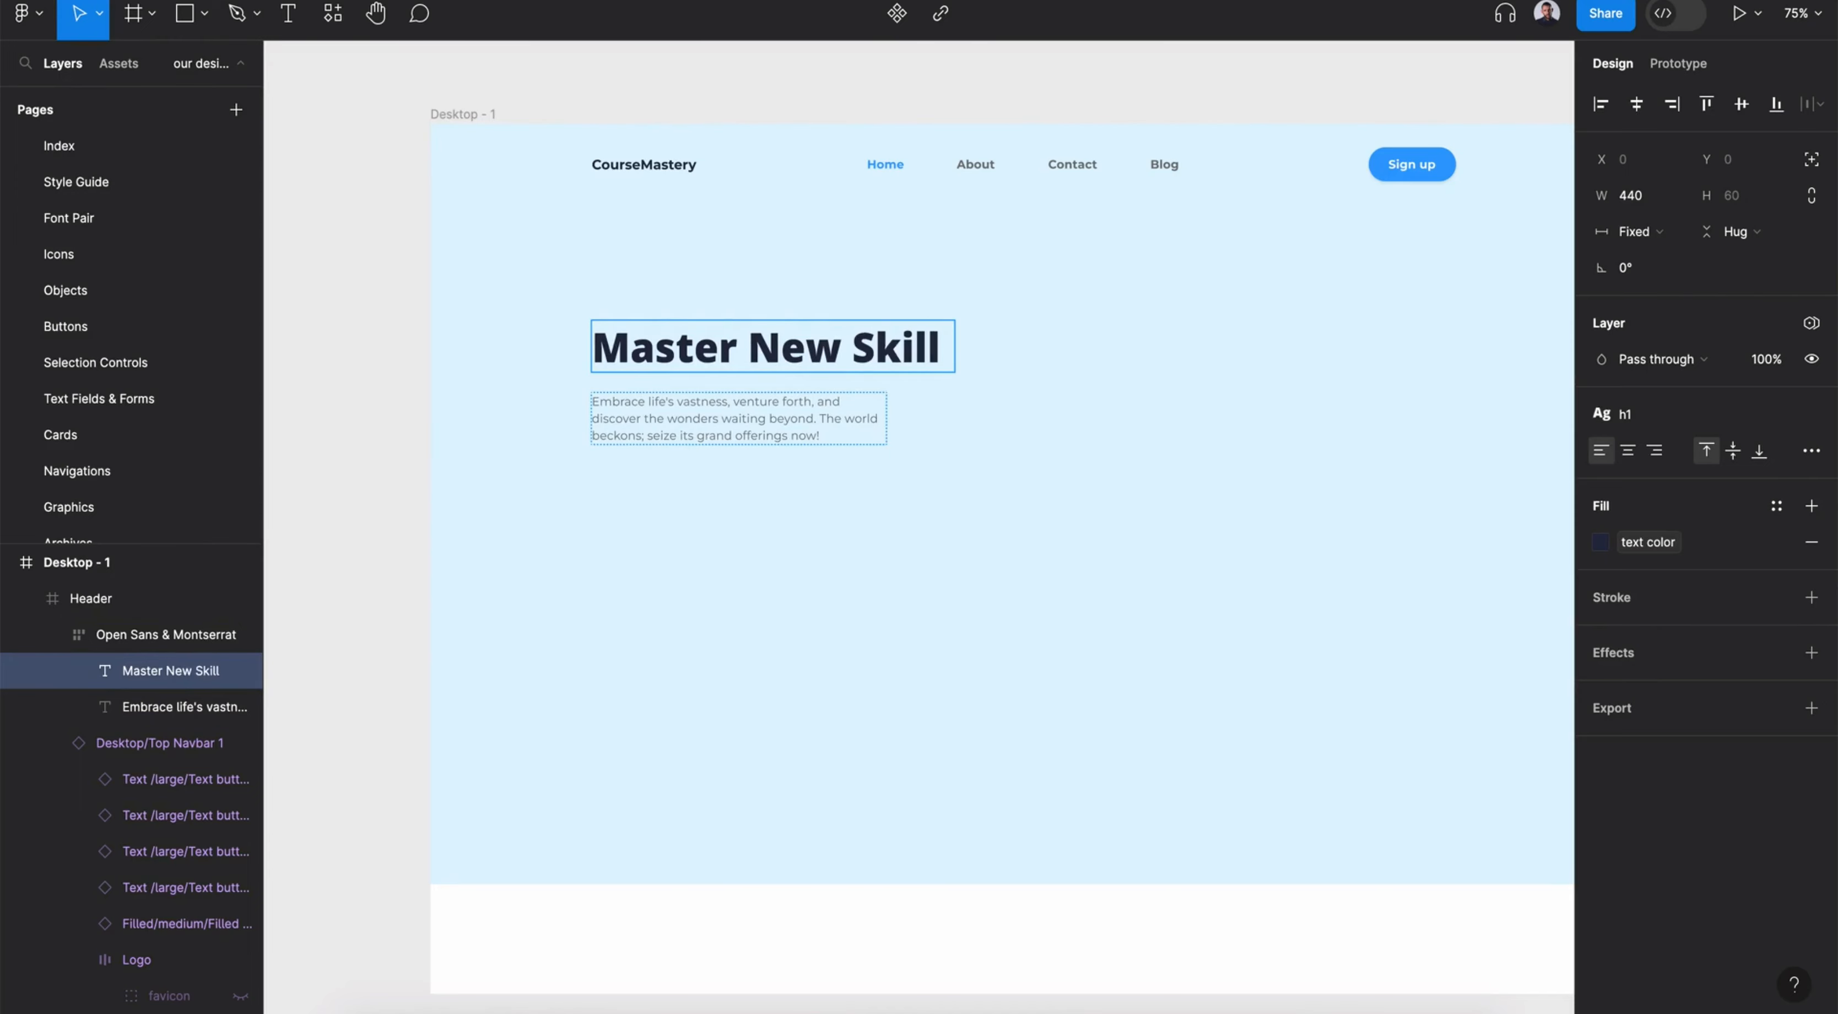
pyautogui.write('s with')
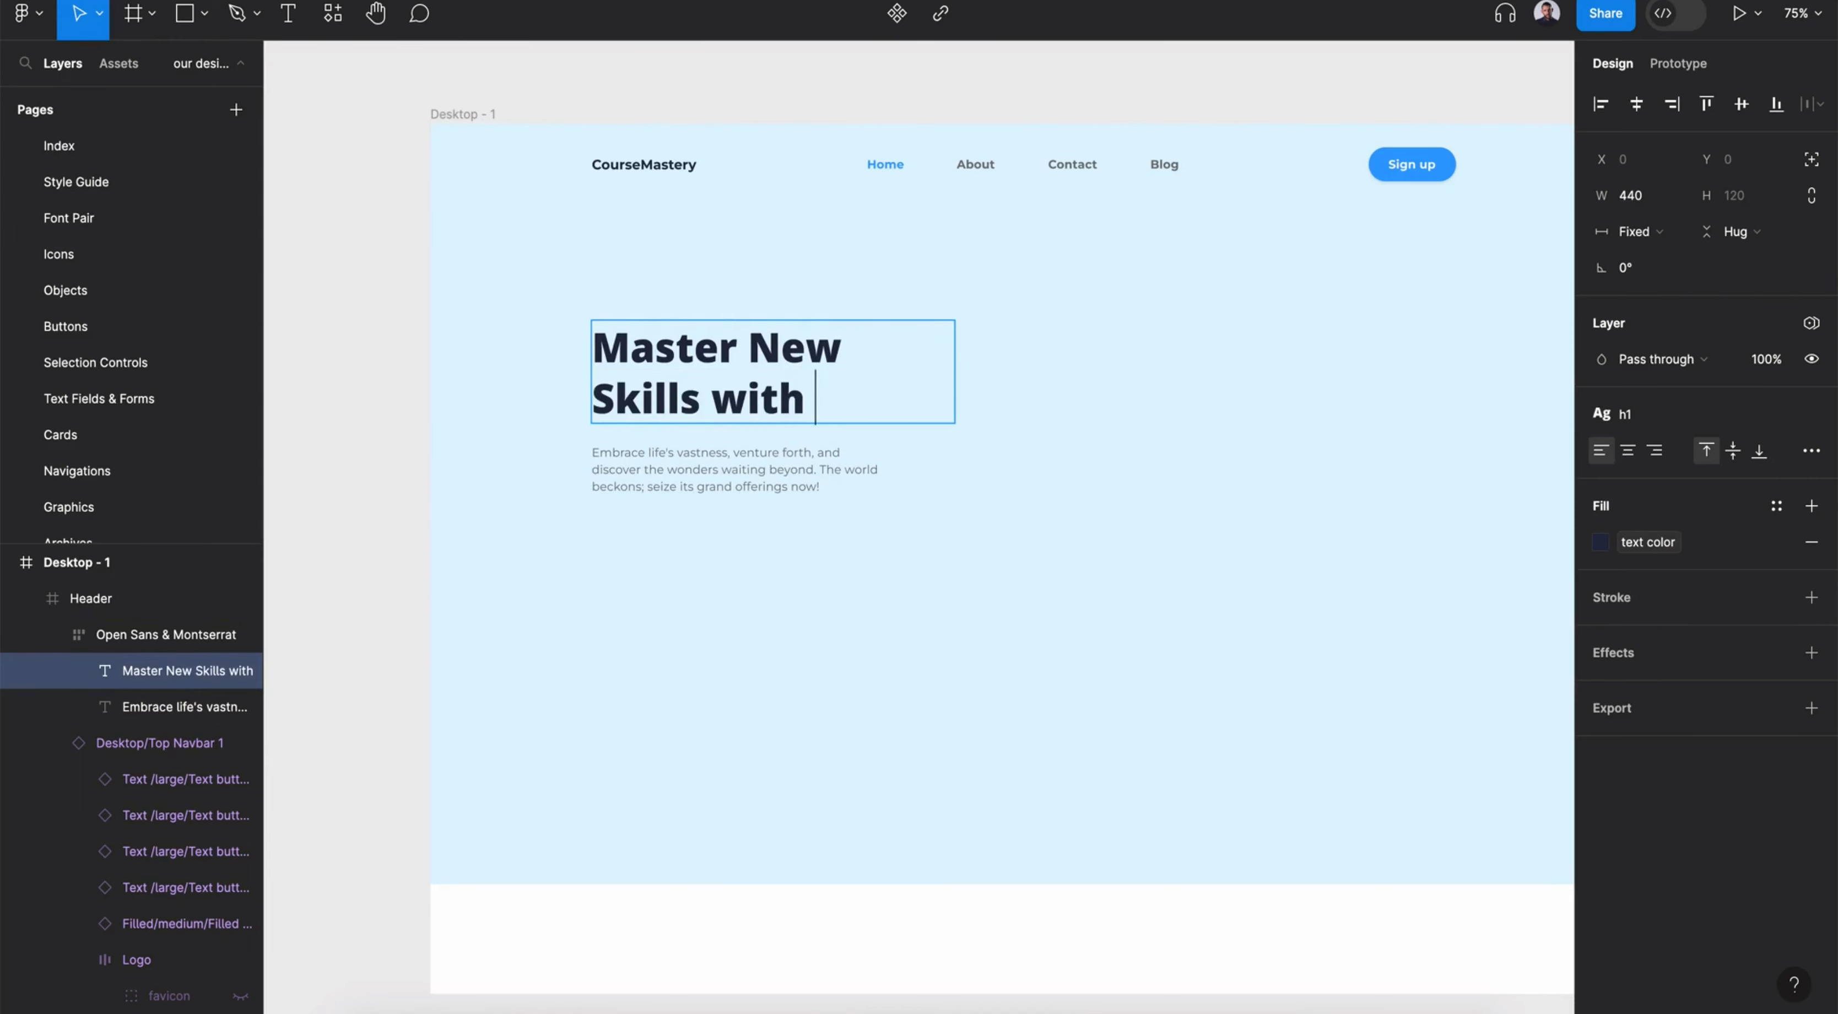
pyautogui.write(' CourseMastery')
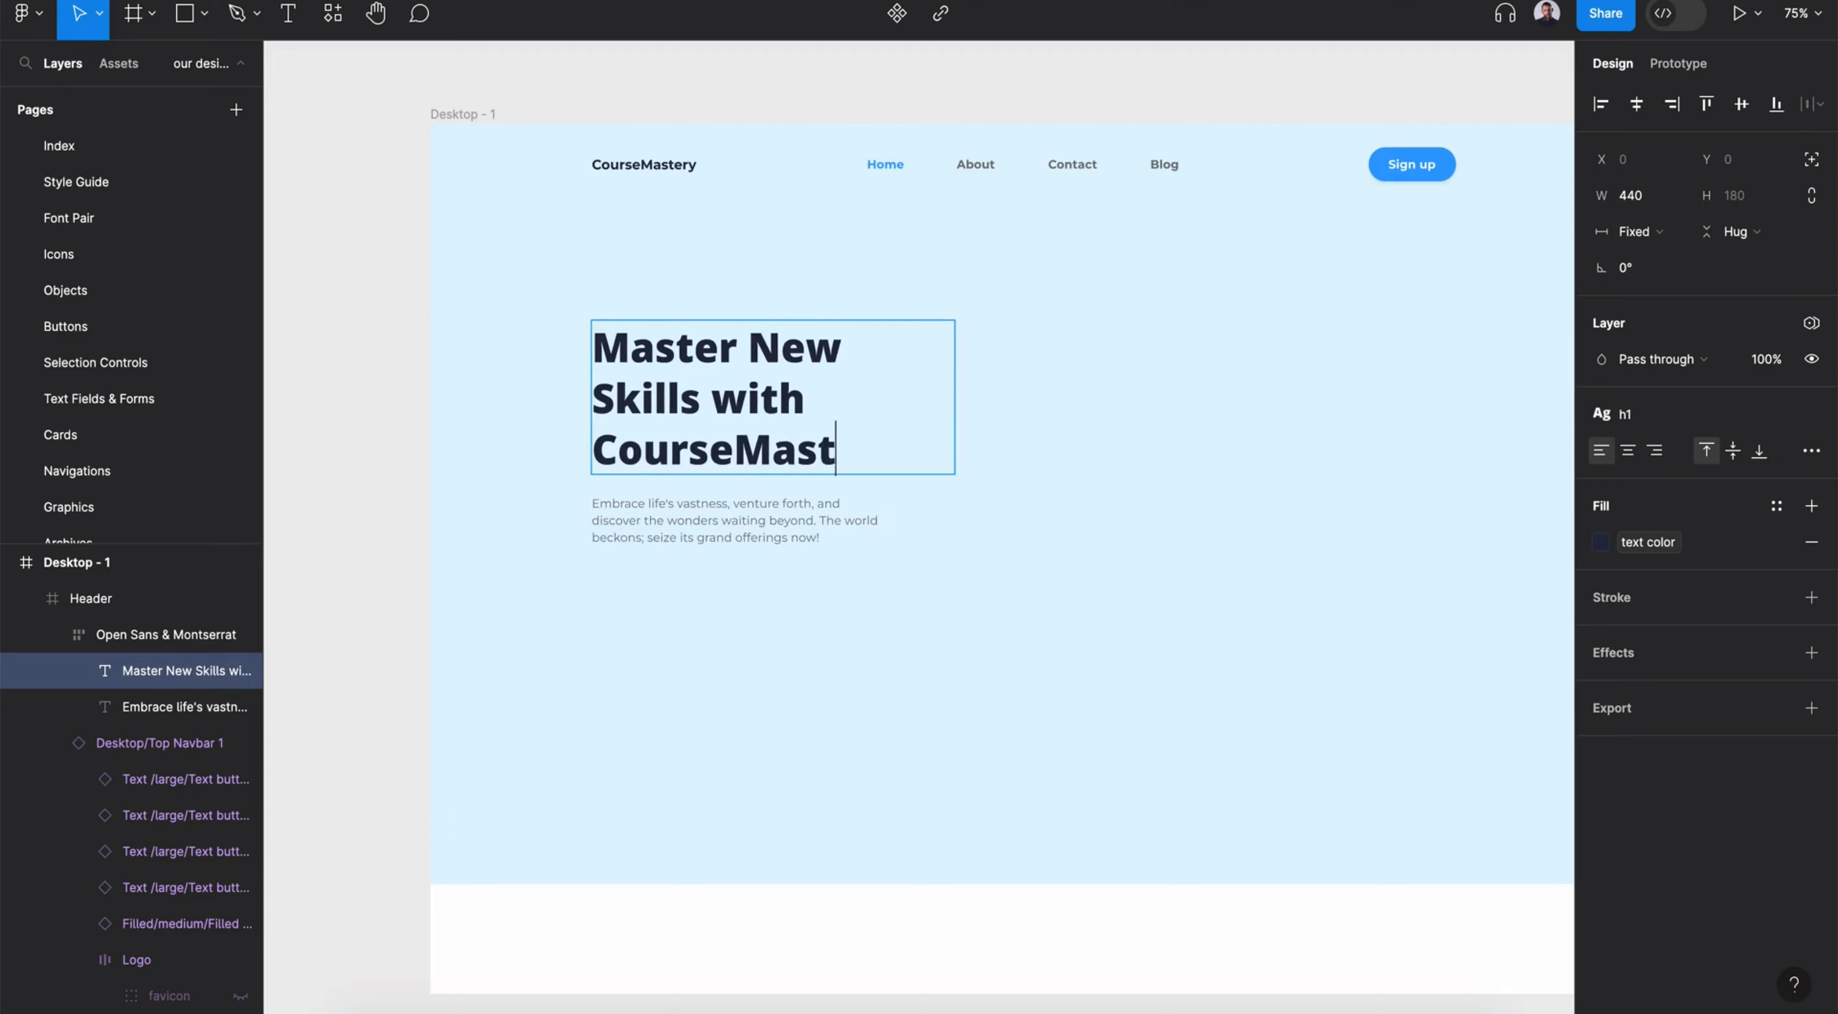
pyautogui.press('Escape')
# Place a medium filled button below the hero paragraph, aligned with the text's left edge
pyautogui.click(134, 68)
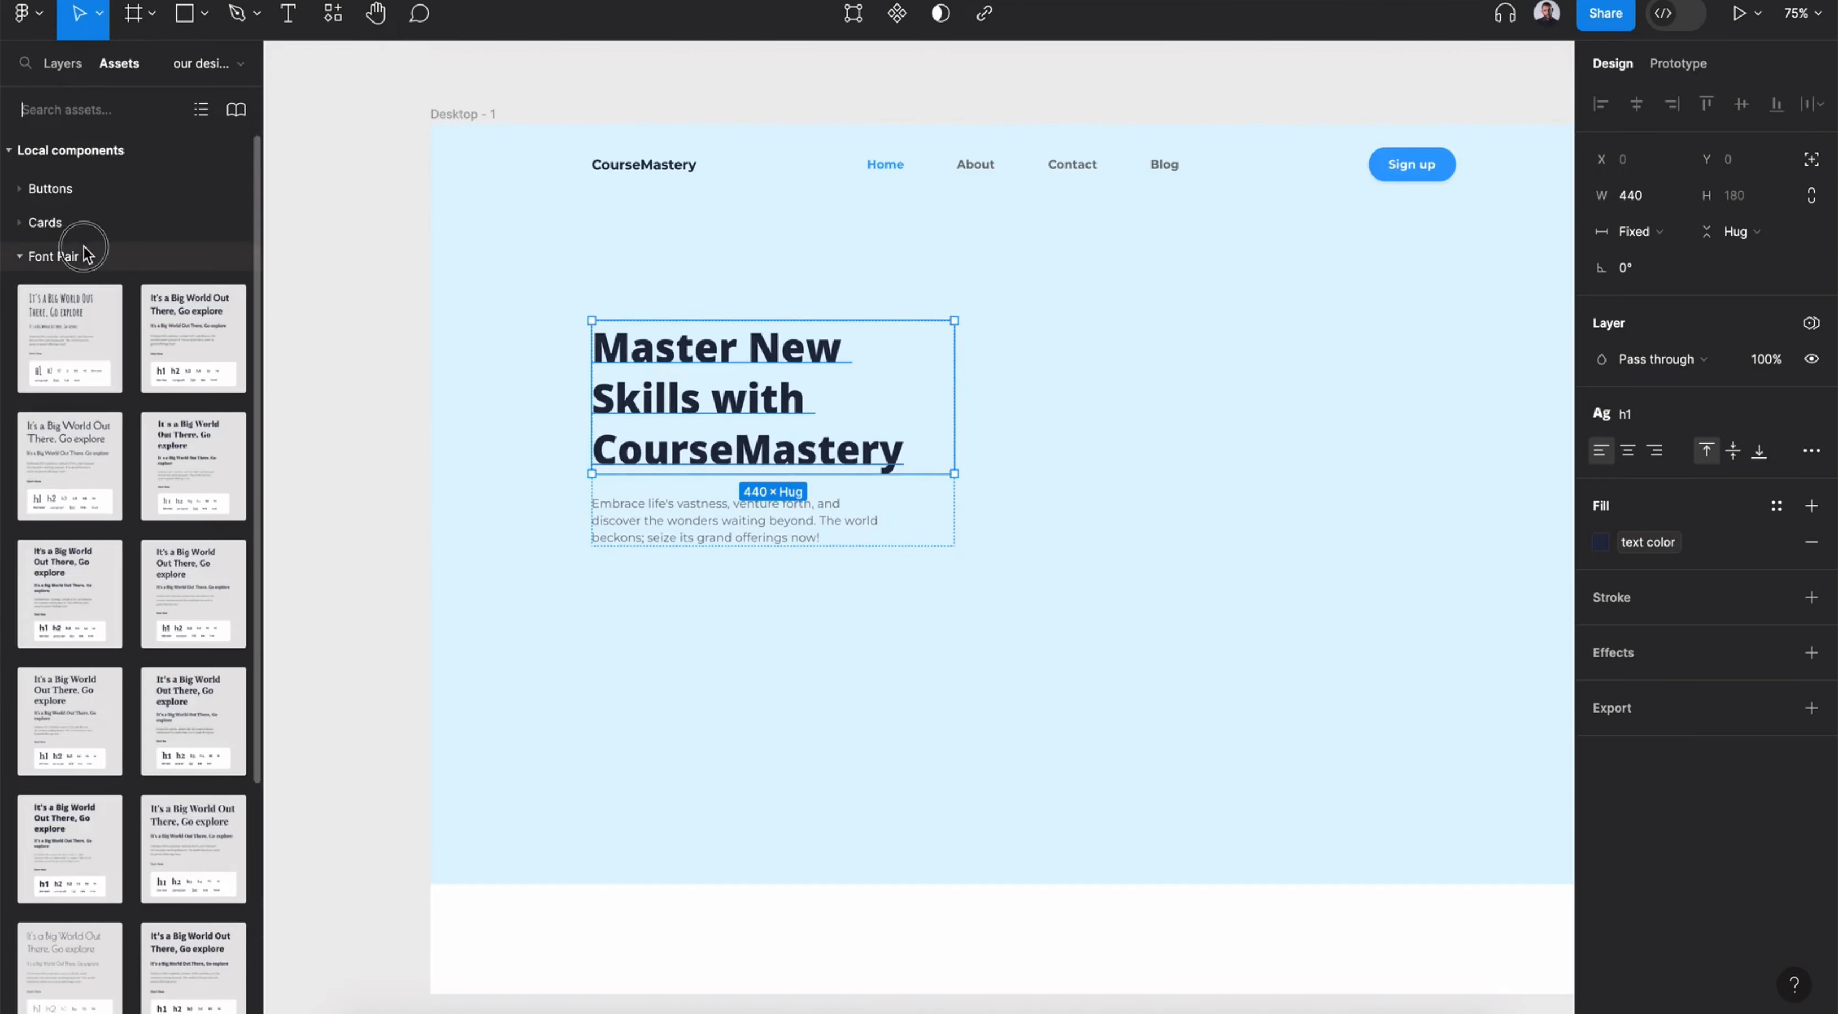
pyautogui.press('Escape')
pyautogui.click(84, 194)
pyautogui.click(95, 356)
pyautogui.moveTo(88, 422); pyautogui.dragTo(633, 587)
# Label the filled button "Get Started Now"
pyautogui.doubleClick(633, 587)
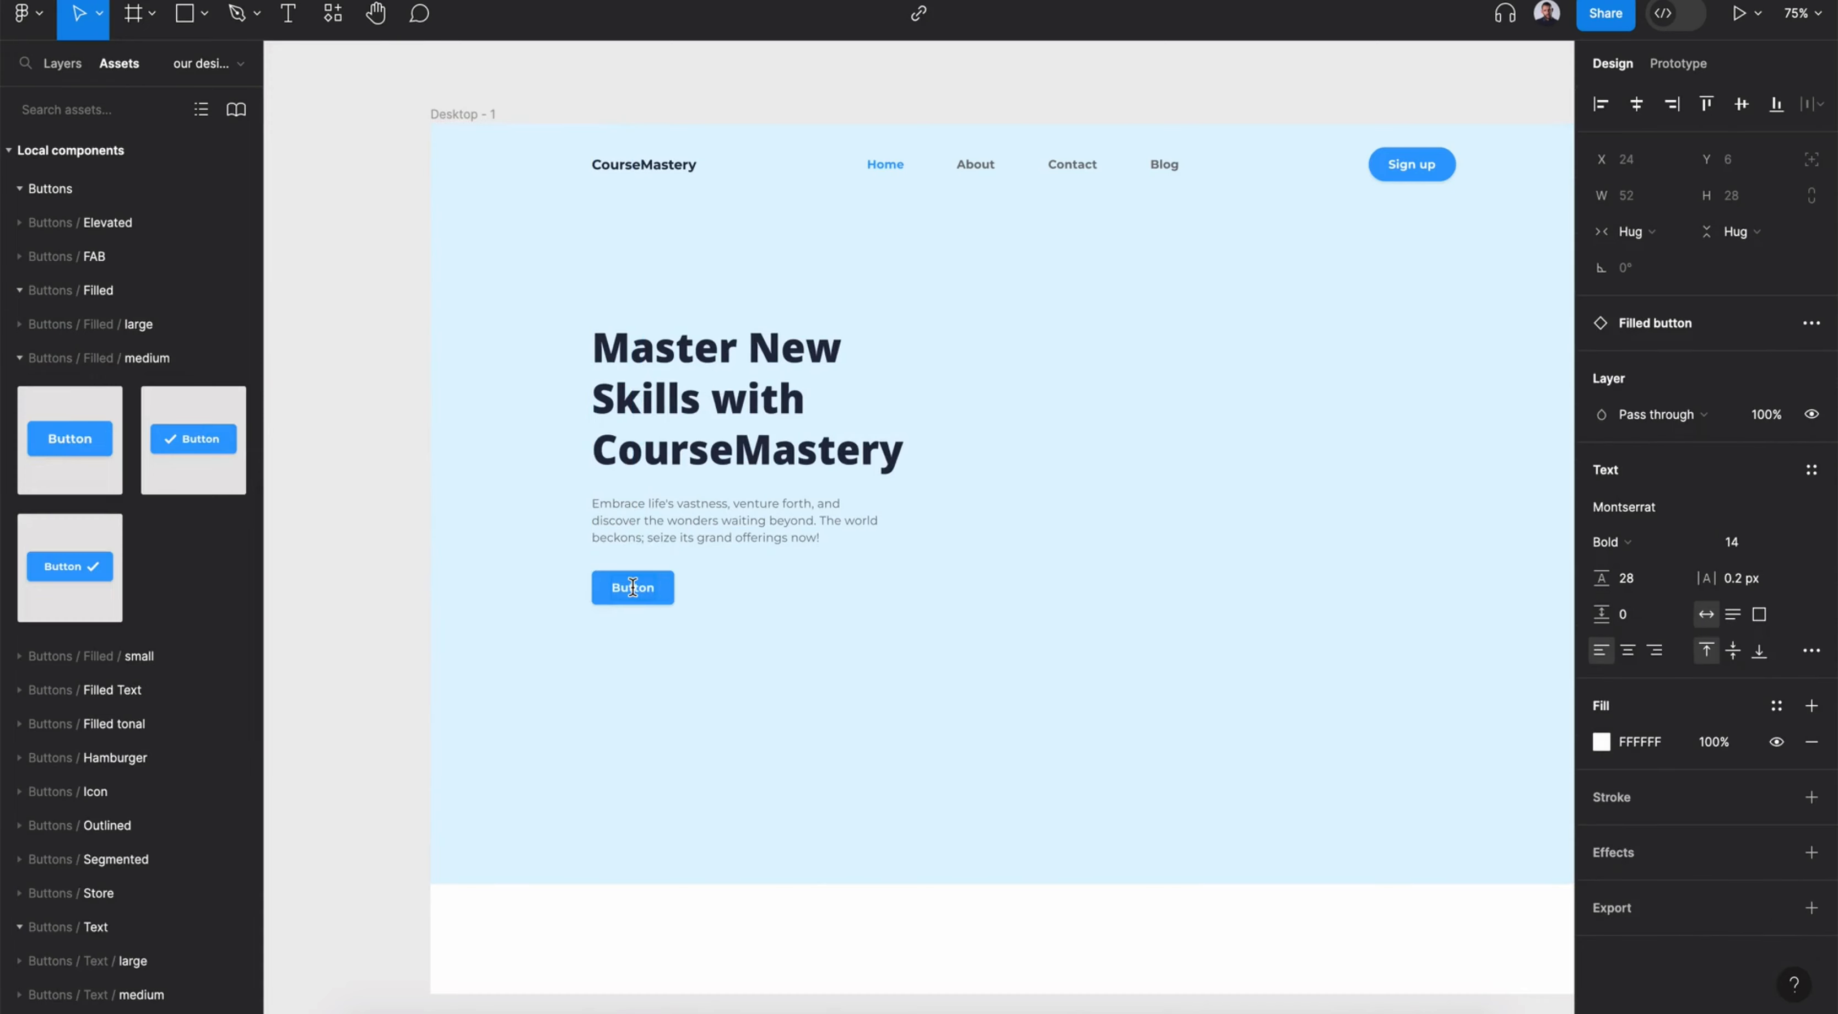
pyautogui.doubleClick(633, 586)
pyautogui.write('Get')
pyautogui.doubleClick(634, 587)
pyautogui.write('G')
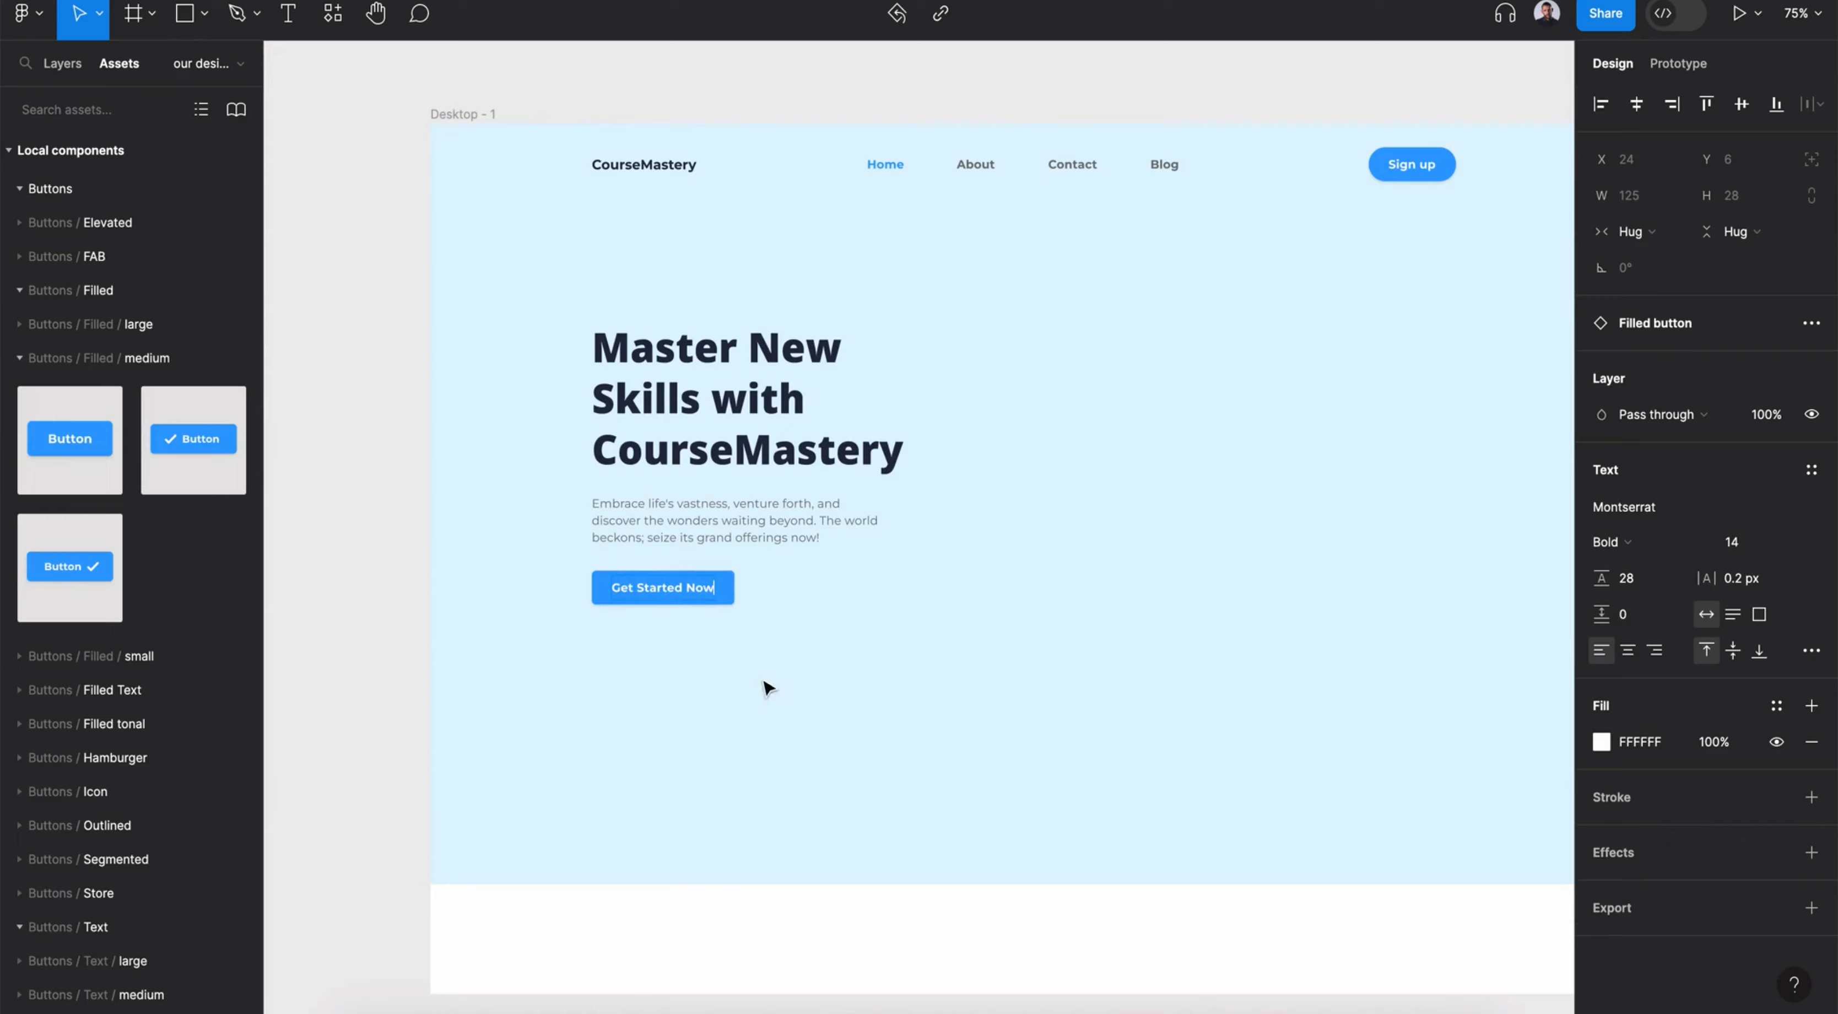
pyautogui.press('Escape')
# Swap the Get Started Now button for the large filled variant
pyautogui.press('Escape')
pyautogui.click(1702, 399)
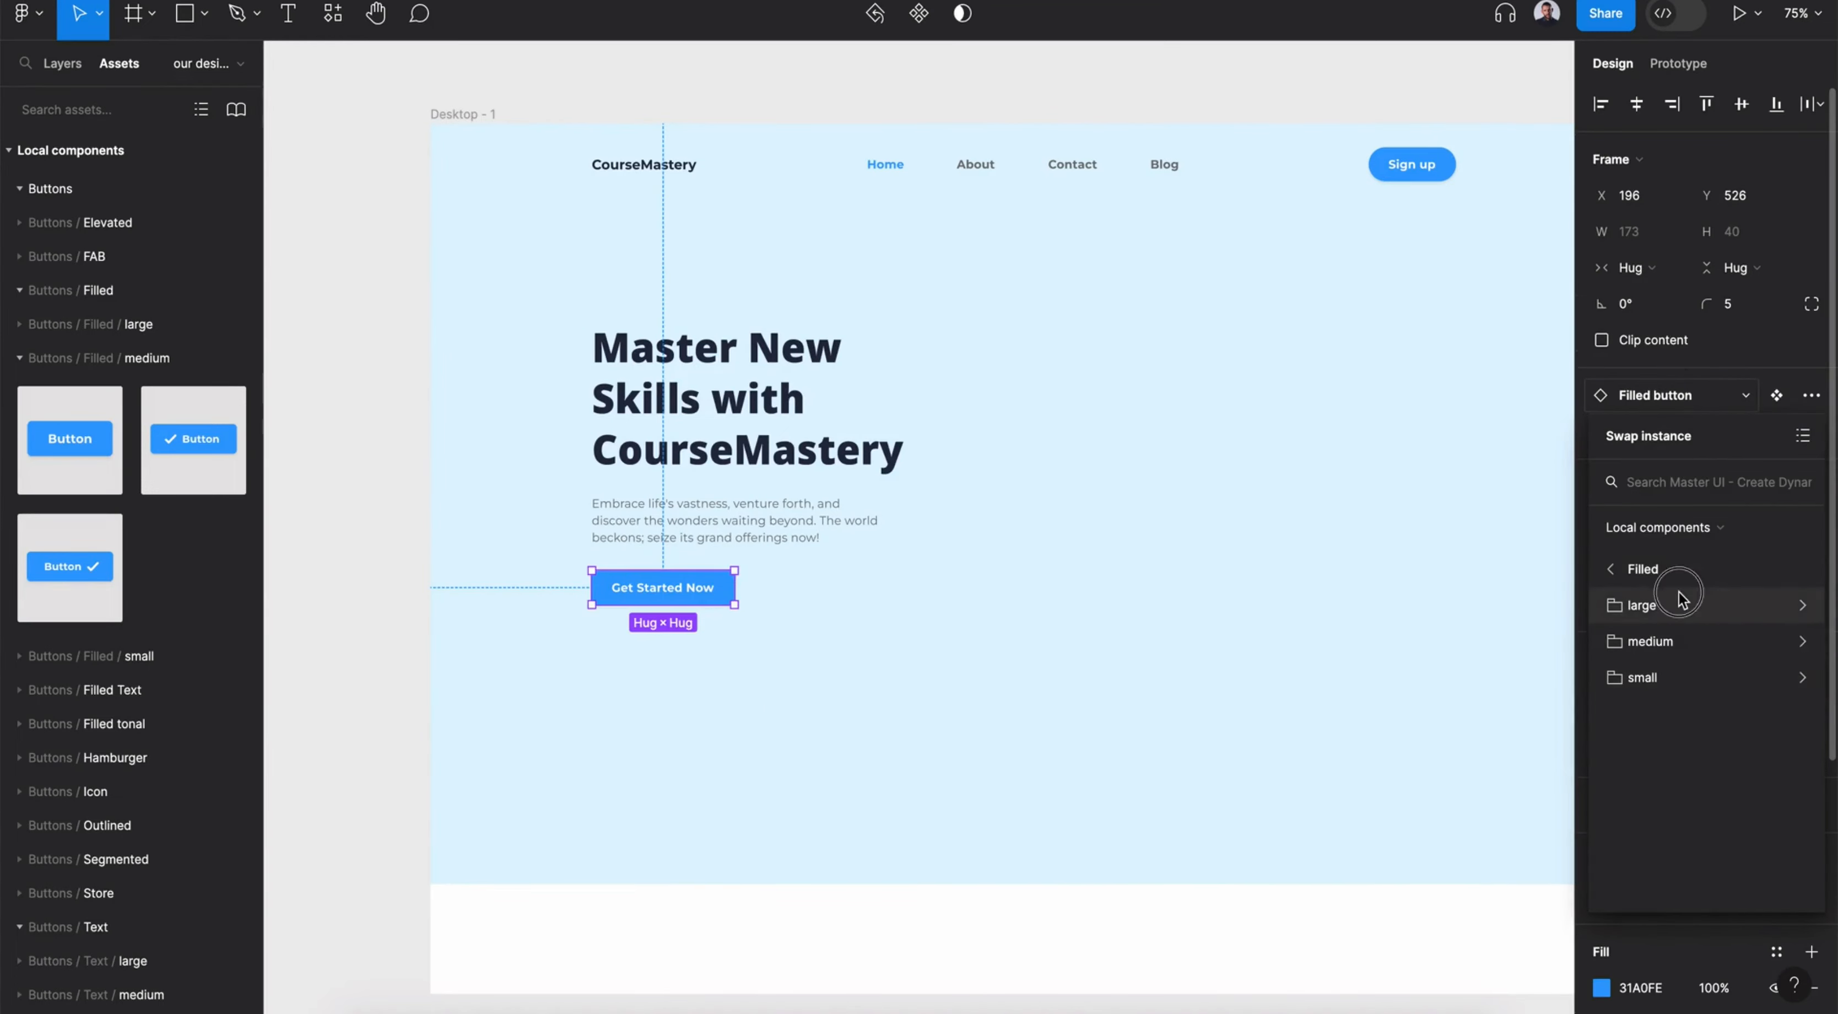
pyautogui.click(1677, 602)
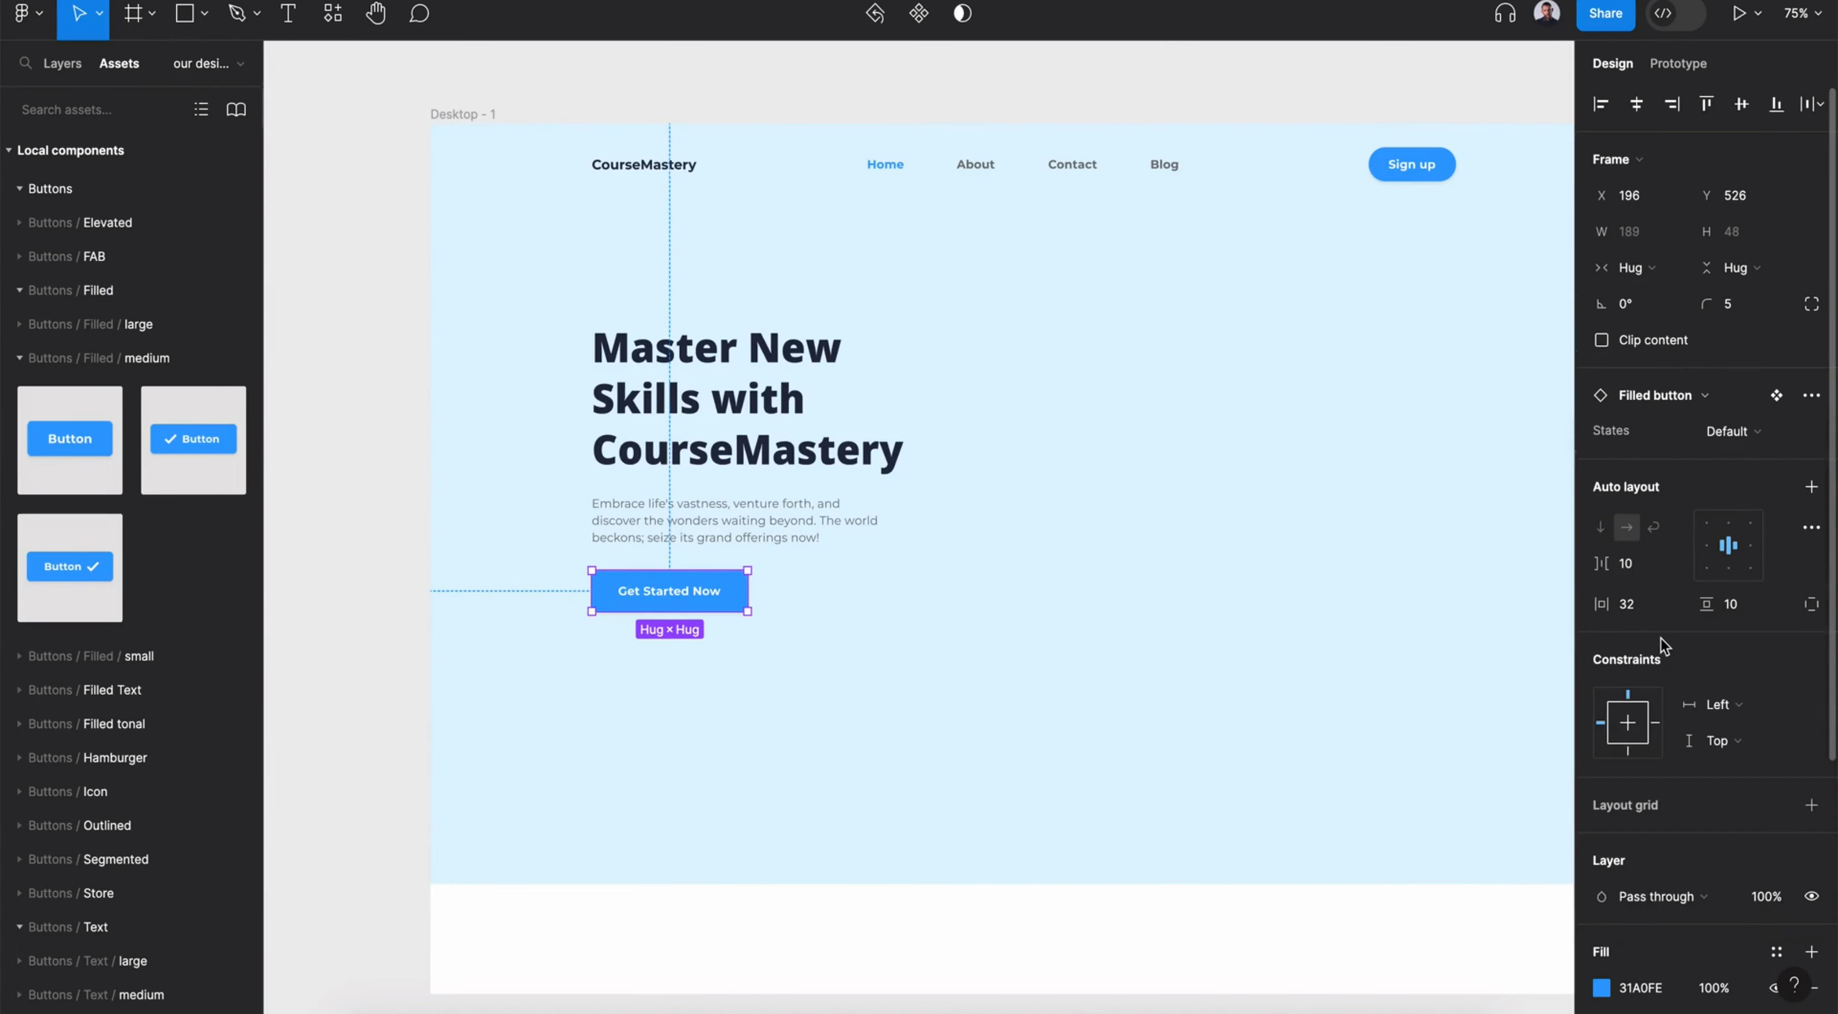
# Place a large text button with a left icon beside Get Started Now and label it "Watch Video"
pyautogui.click(146, 358)
pyautogui.click(135, 697)
pyautogui.moveTo(82, 884); pyautogui.dragTo(841, 600)
pyautogui.doubleClick(835, 591)
pyautogui.write('W')
pyautogui.press('Escape')
# Swap the checkmark icon in the Watch Video button for a play icon, searching the local icons for "play"
pyautogui.click(812, 591)
pyautogui.click(1746, 358)
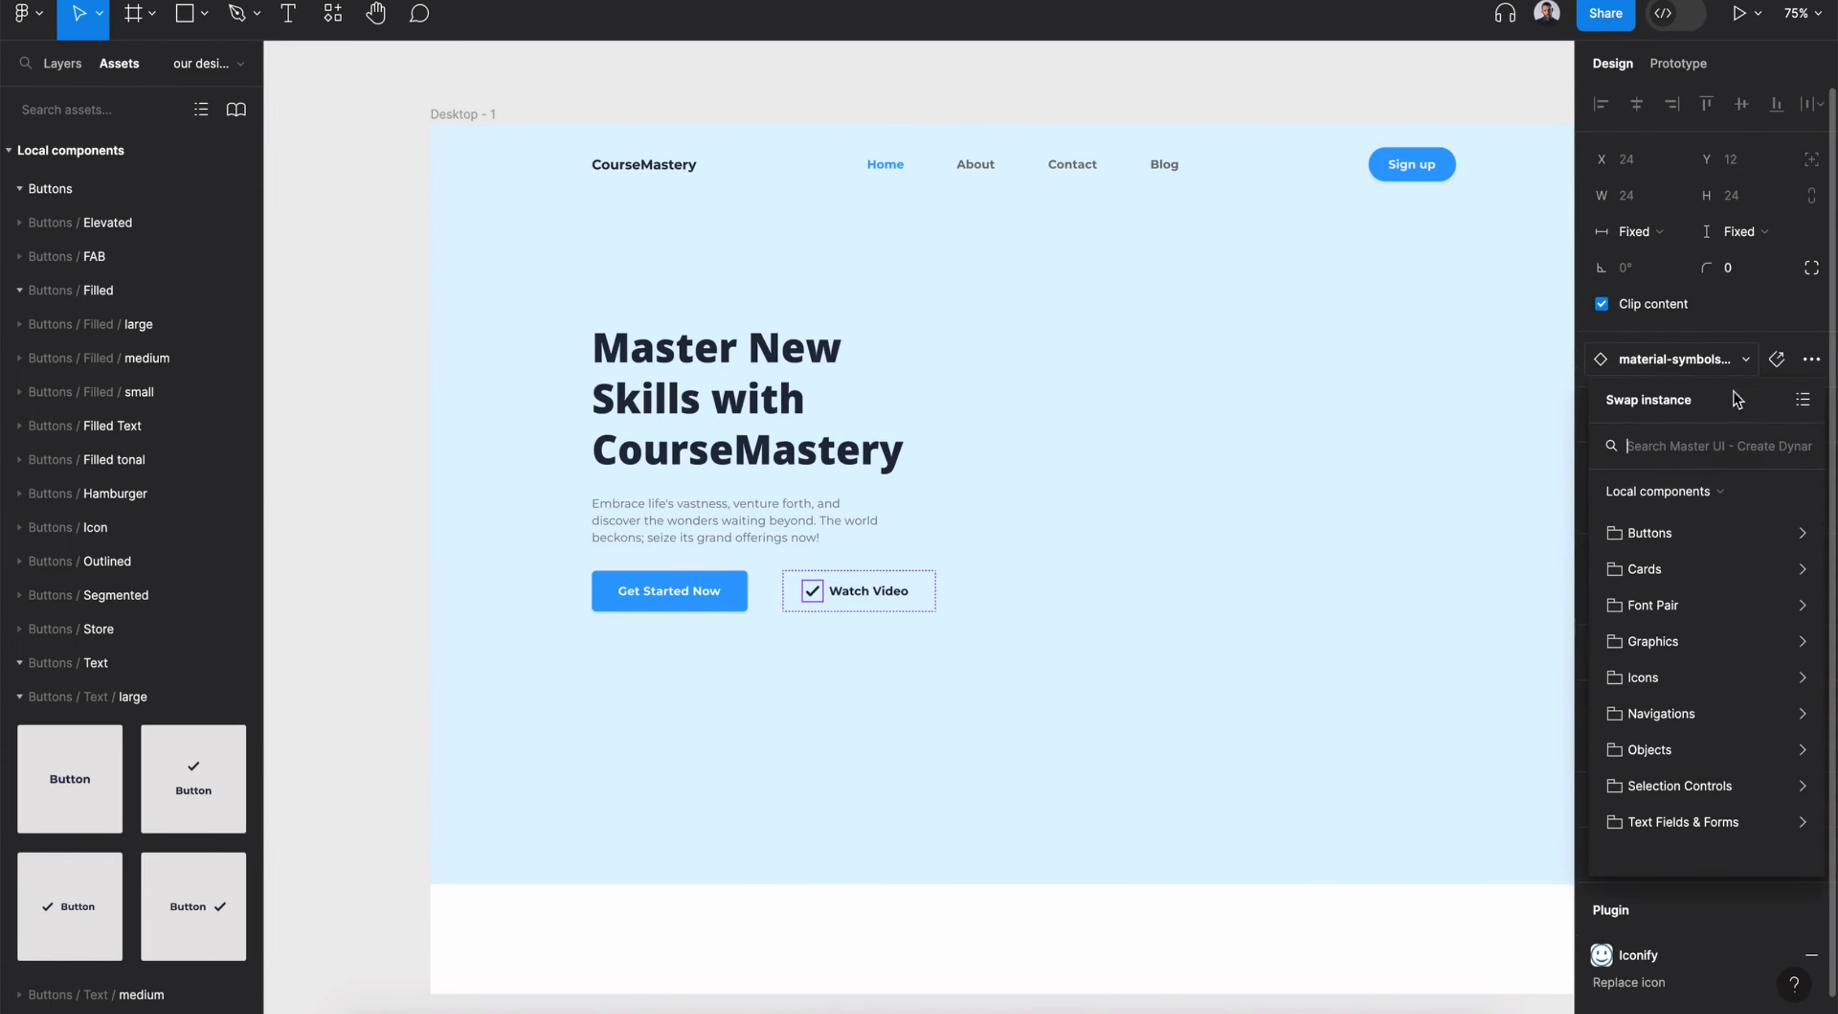
pyautogui.click(1711, 678)
pyautogui.scroll(-3, 1747, 756)
pyautogui.click(1682, 445)
pyautogui.write('play')
pyautogui.click(1652, 571)
pyautogui.press('Escape')
# Apply secondary color 1 to the Watch Video button and fill the Get Started Now button with primary color
pyautogui.scroll(-5, 1744, 760)
pyautogui.click(1602, 834)
pyautogui.click(1504, 747)
pyautogui.click(720, 605)
pyautogui.click(1776, 651)
pyautogui.click(1441, 698)
# Move both hero buttons slightly down and shift Watch Video closer to Get Started Now
pyautogui.click(869, 591)
pyautogui.keyDown('shift'); pyautogui.click(711, 601); pyautogui.keyUp('shift')
pyautogui.moveTo(710, 601); pyautogui.dragTo(710, 617)
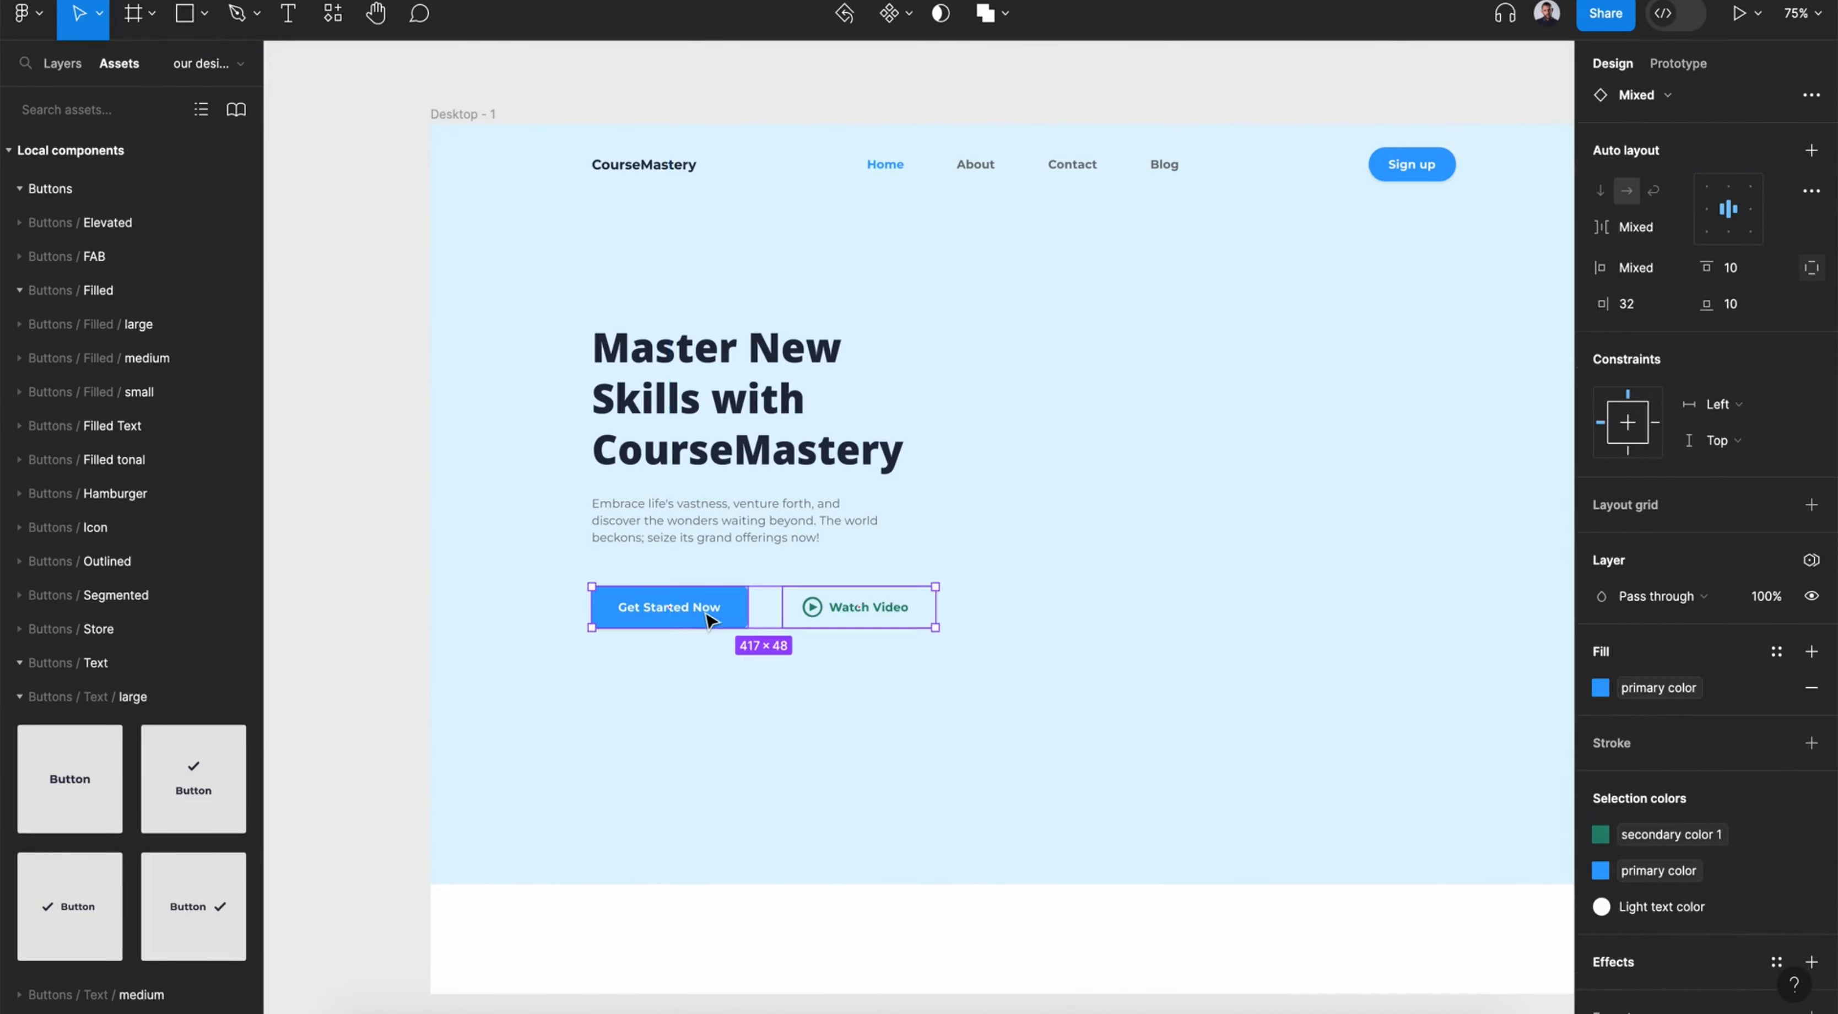
pyautogui.click(785, 664)
pyautogui.doubleClick(859, 604)
pyautogui.moveTo(863, 606); pyautogui.dragTo(848, 608)
# Search the assets for "shapes" and place the circles 2 graphic beside the hero text at X 750, Y 161
pyautogui.hscroll(1, 963, 654)
pyautogui.click(85, 104)
pyautogui.write('shapes')
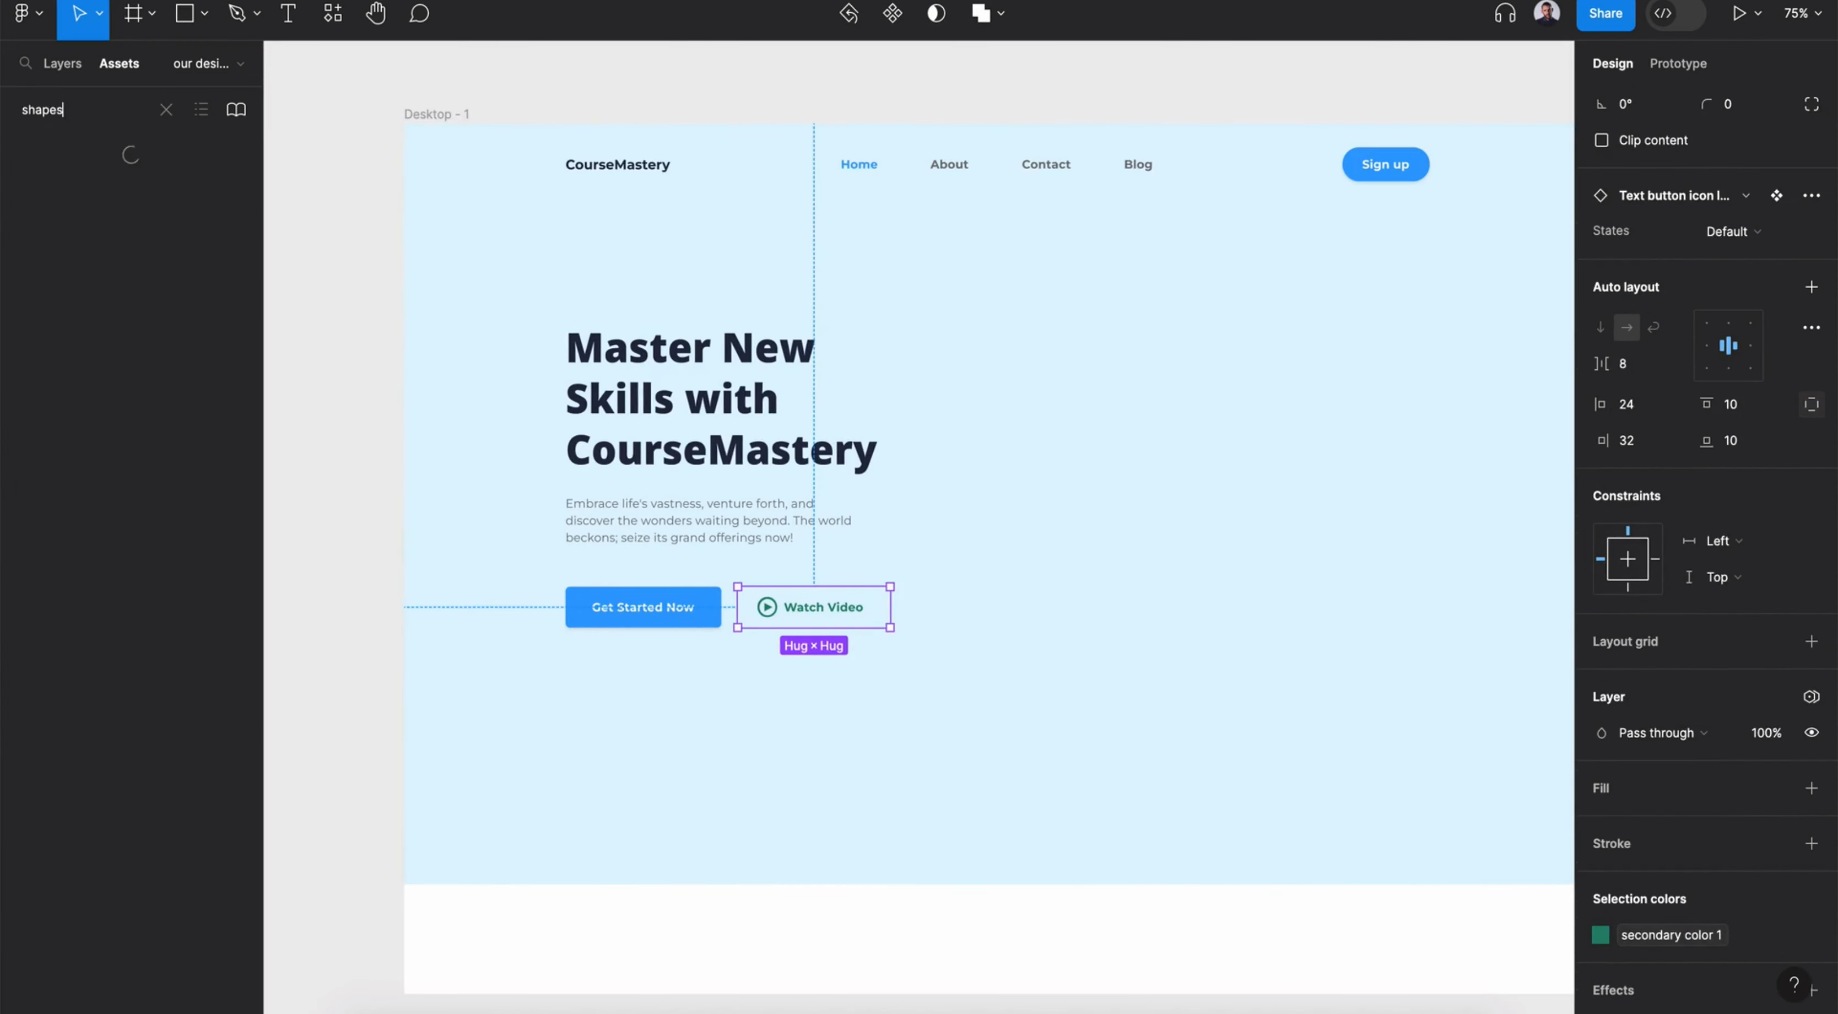
pyautogui.scroll(-4, 119, 432)
pyautogui.moveTo(70, 644); pyautogui.dragTo(1253, 423)
pyautogui.moveTo(1154, 685); pyautogui.dragTo(1020, 734)
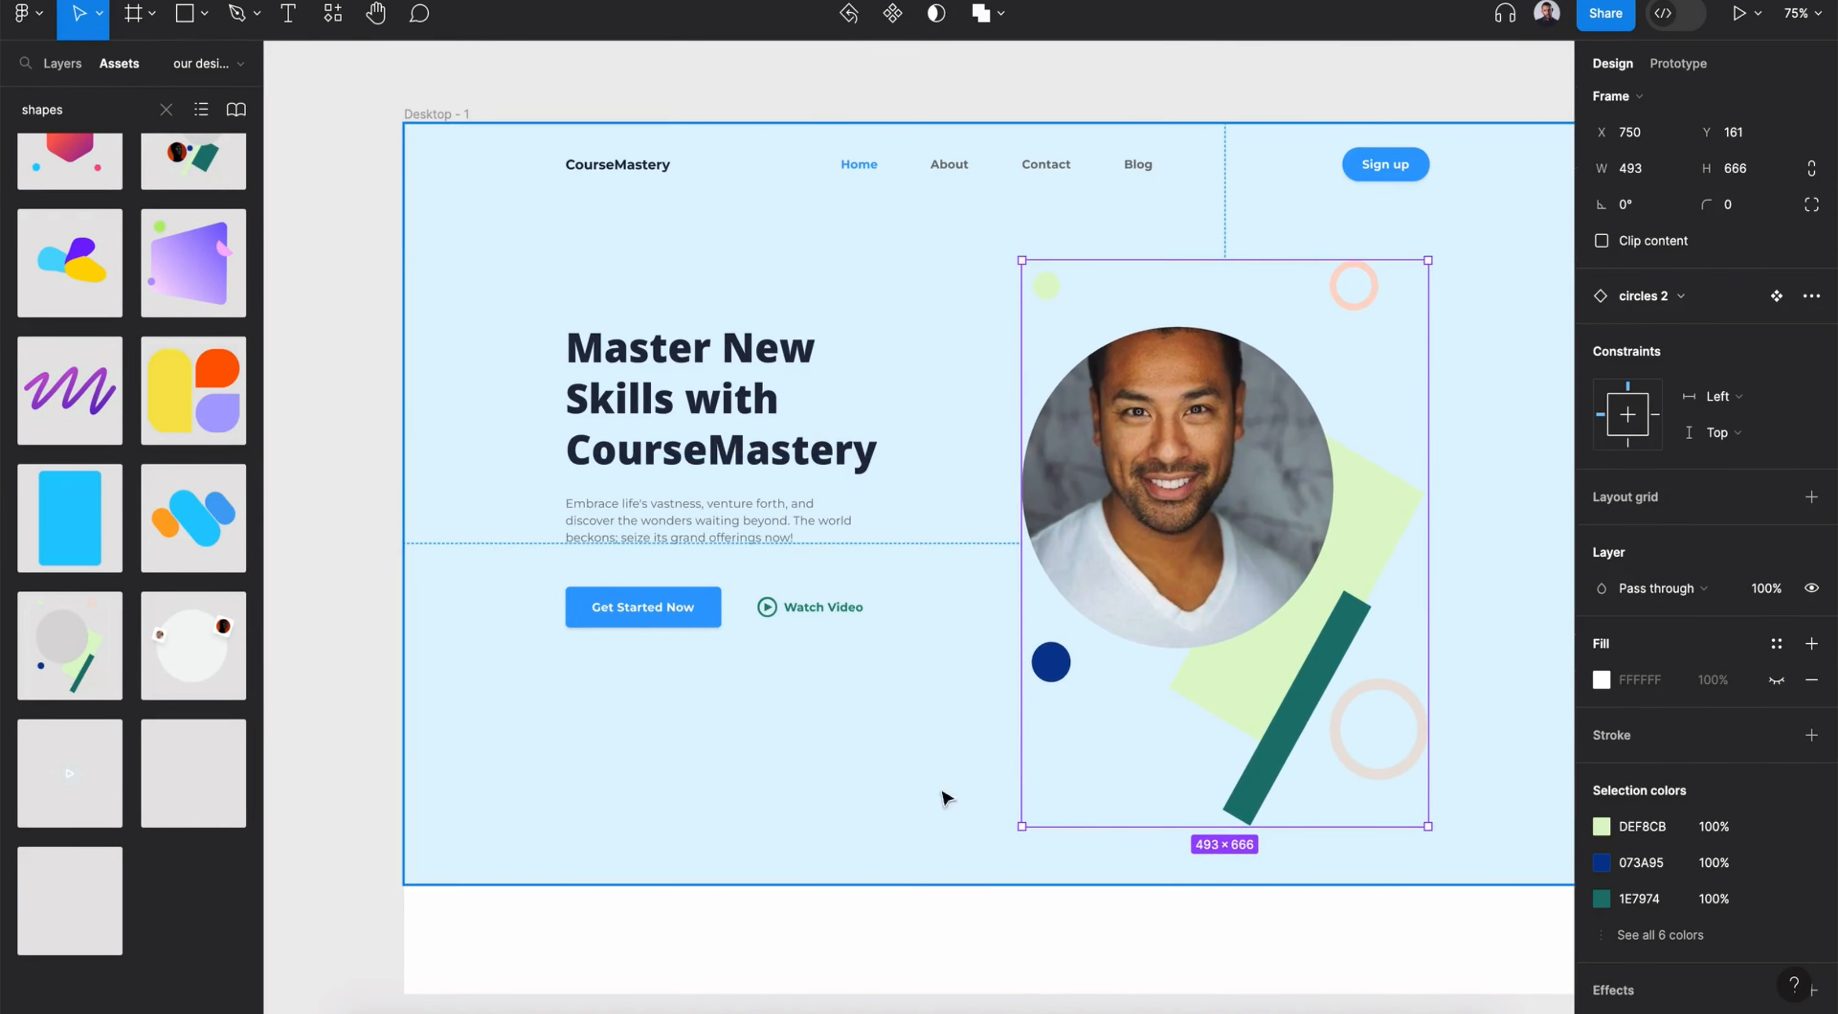
# Move the circles graphic slightly up and shorten the header frame to about 842 high
pyautogui.moveTo(1178, 514); pyautogui.dragTo(1178, 478)
pyautogui.click(857, 807)
pyautogui.moveTo(928, 884); pyautogui.dragTo(928, 839)
# Search the assets for "avatar", place two avatars beside the hero photo, and scale the lower one to 133 × 133
pyautogui.doubleClick(1194, 525)
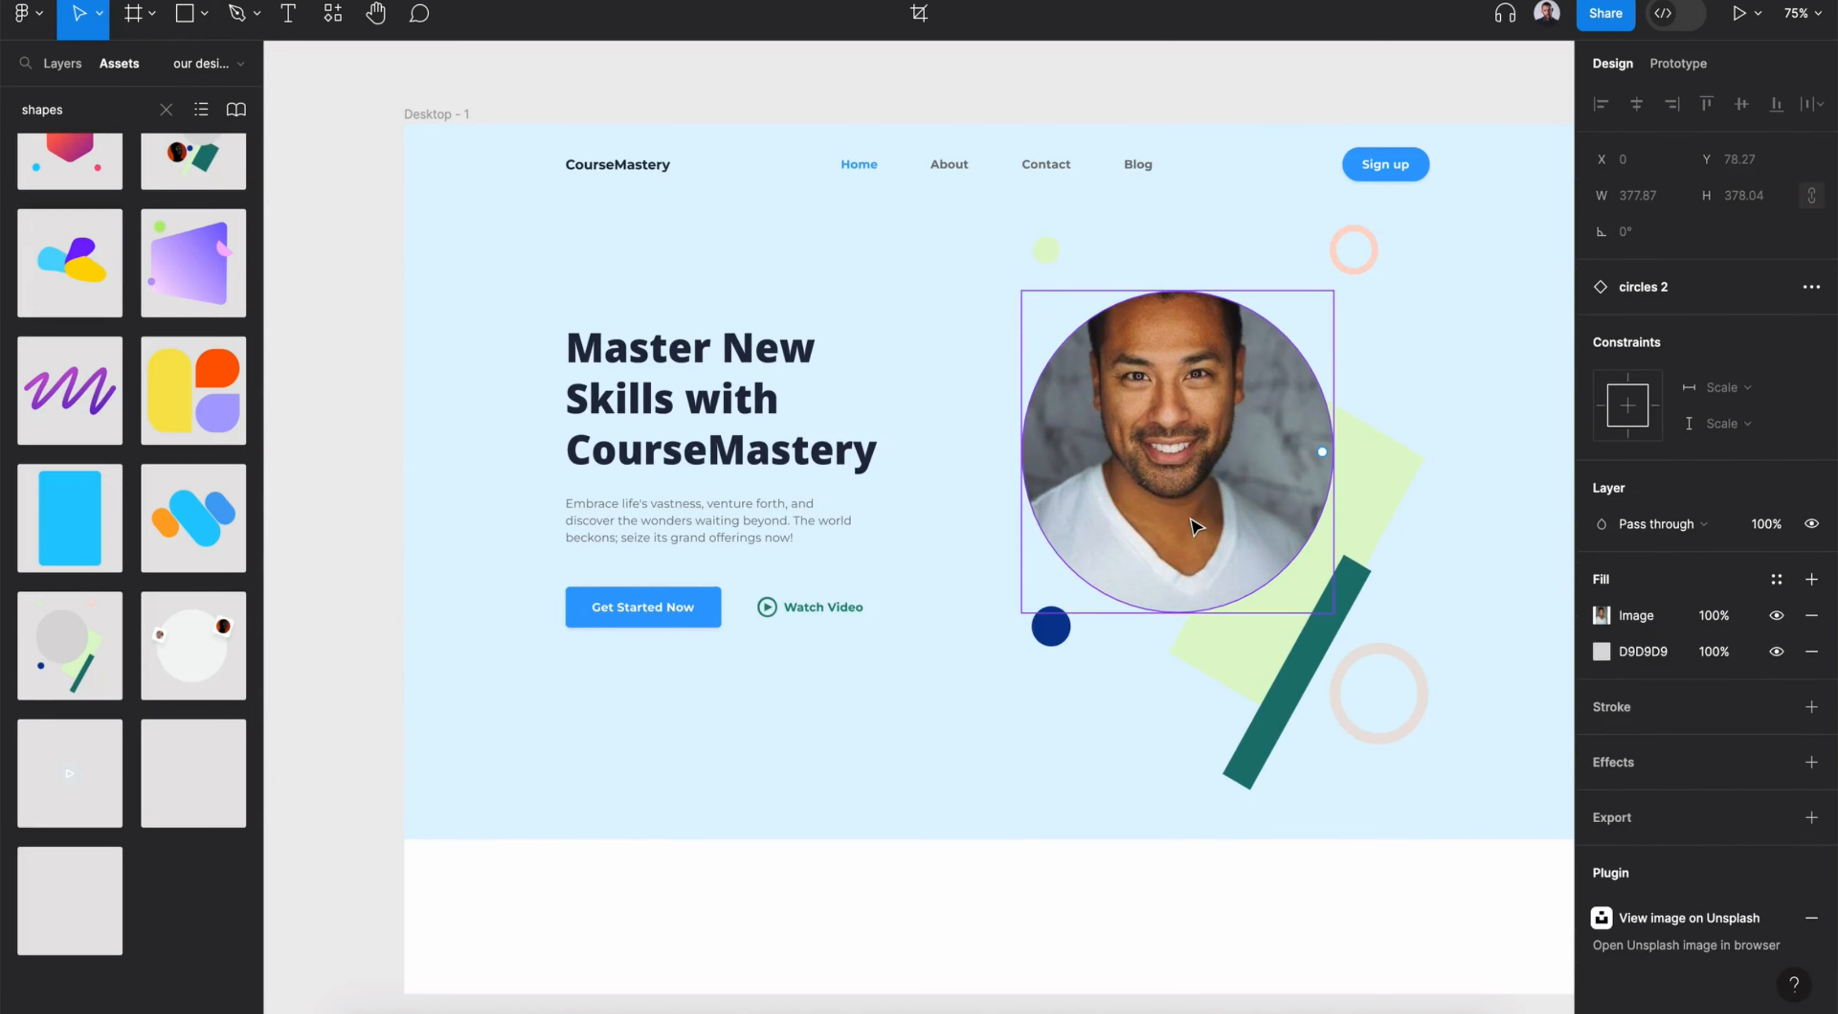
pyautogui.doubleClick(102, 105)
pyautogui.write('avatar')
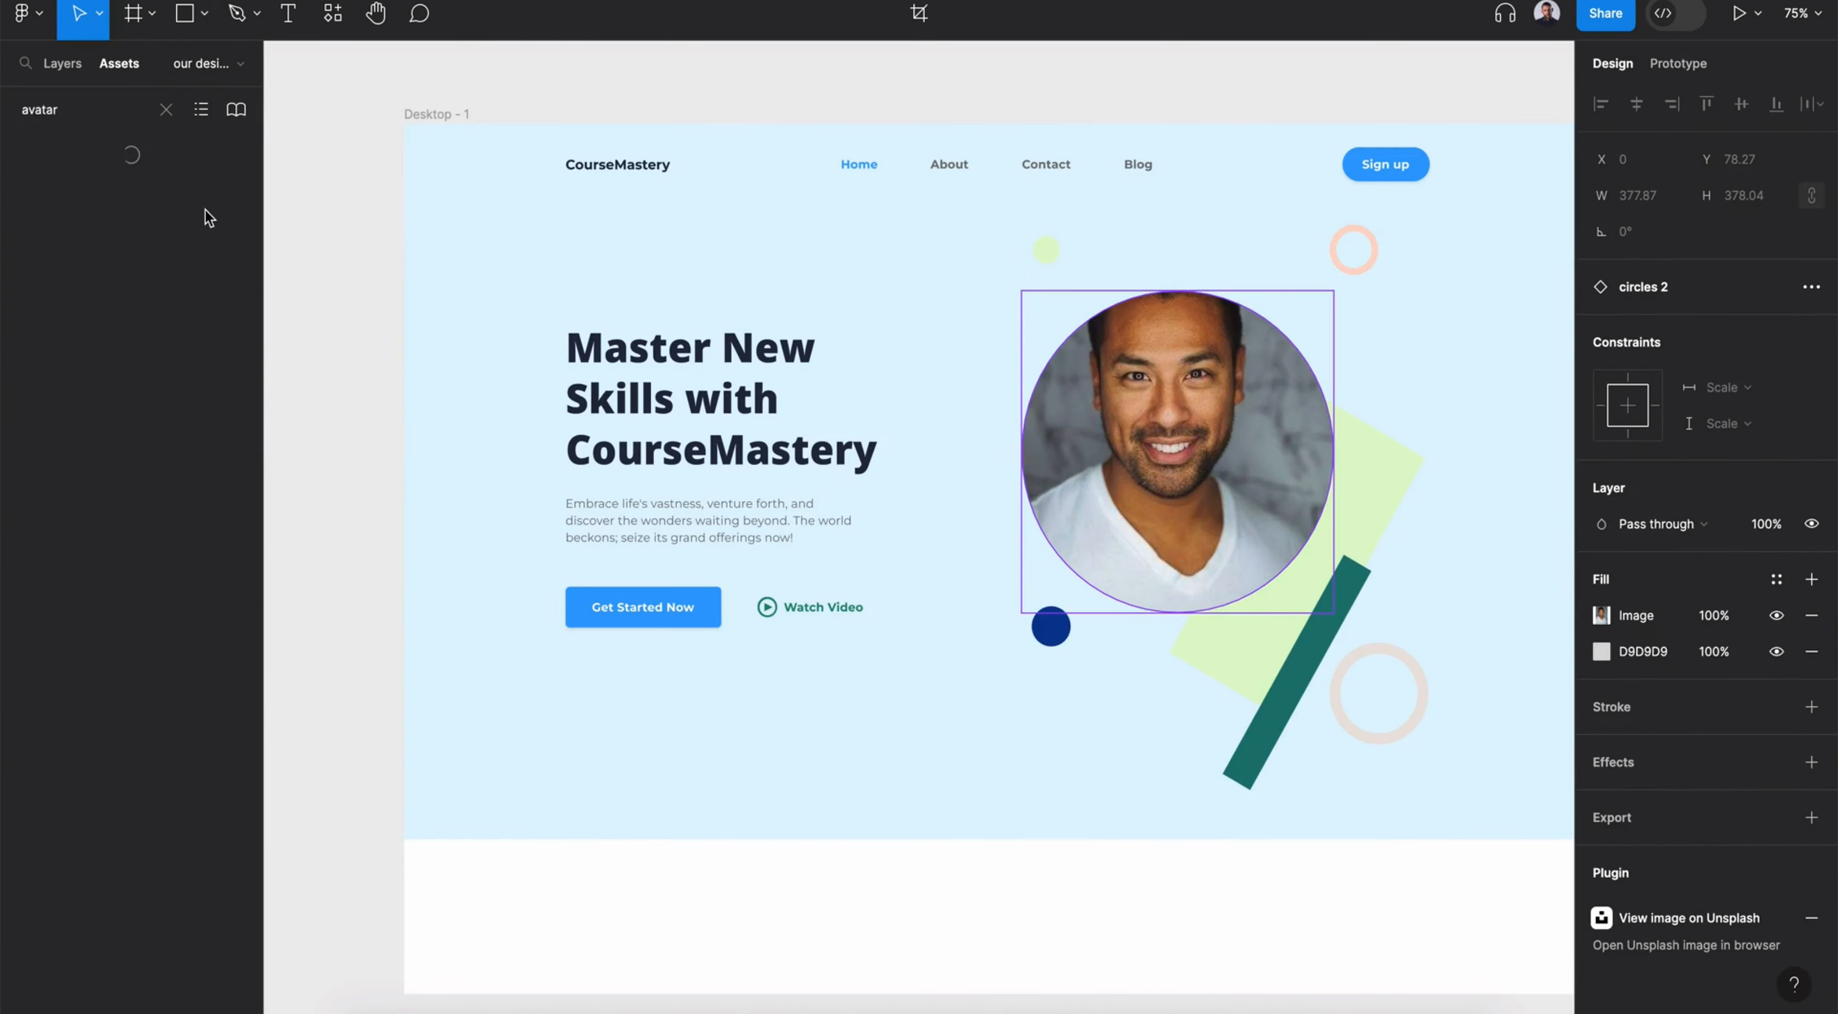
pyautogui.moveTo(70, 227); pyautogui.dragTo(991, 574)
pyautogui.press('k')
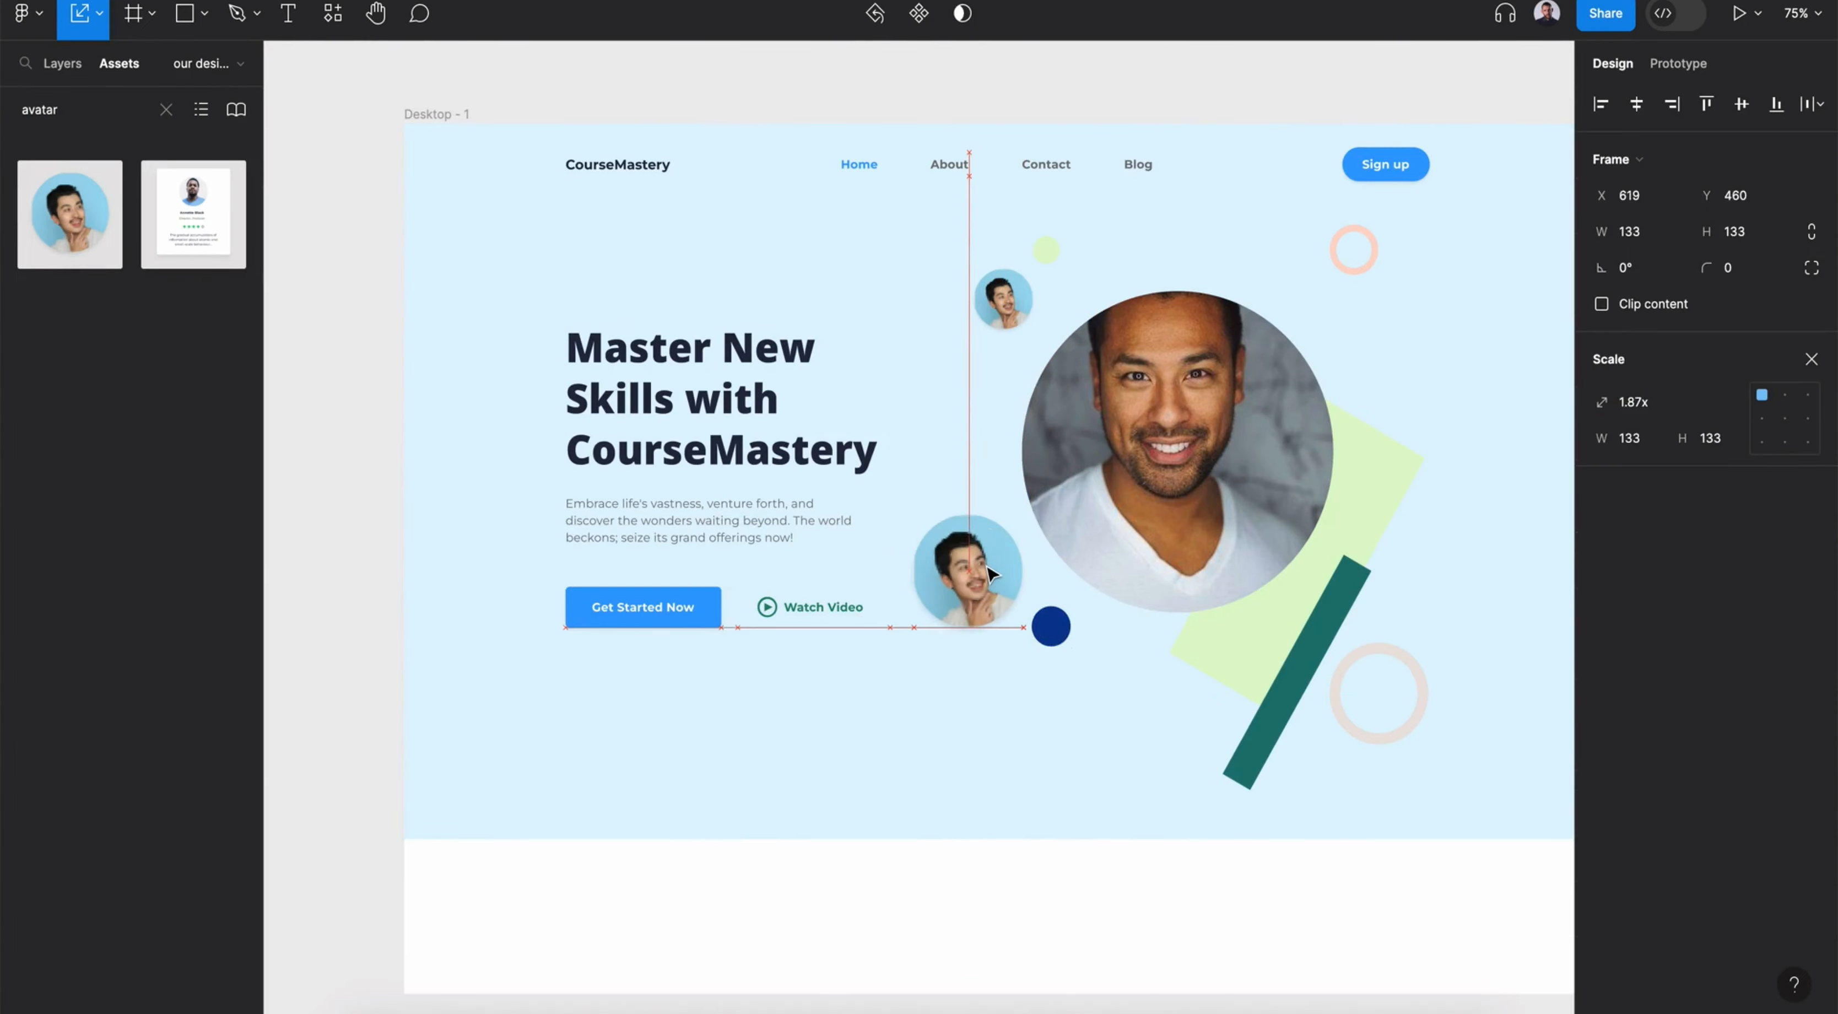
# Shift the circles graphic slightly right and move the larger avatar down to Y 492
pyautogui.click(1248, 486)
pyautogui.moveTo(1238, 502); pyautogui.dragTo(1247, 502)
pyautogui.press('v')
pyautogui.moveTo(968, 571); pyautogui.dragTo(968, 599)
# Select both avatars together with the hero photo and search the Unsplash plugin for "smile"
pyautogui.keyDown('shift'); pyautogui.click(1004, 299); pyautogui.keyUp('shift')
pyautogui.keyDown('shift'); pyautogui.keyDown('super'); pyautogui.click(1188, 451); pyautogui.keyUp('super'); pyautogui.keyUp('shift')
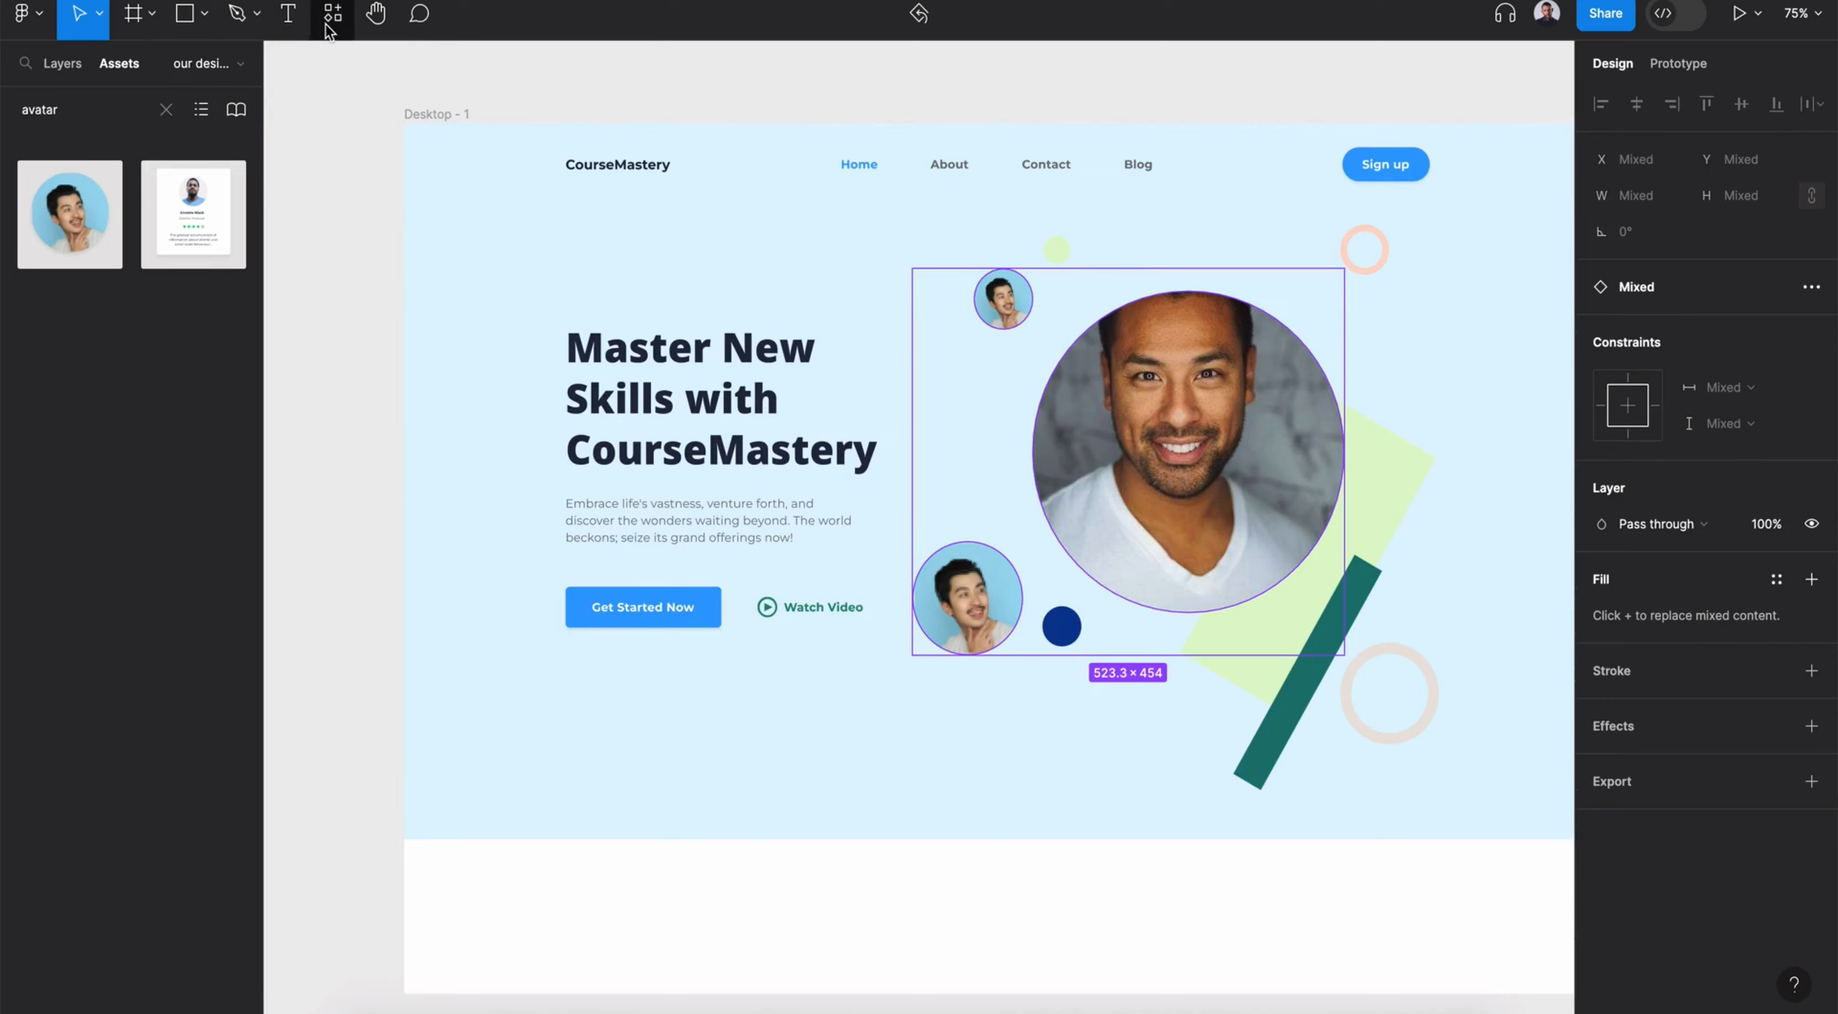
pyautogui.click(333, 16)
pyautogui.write('unsl')
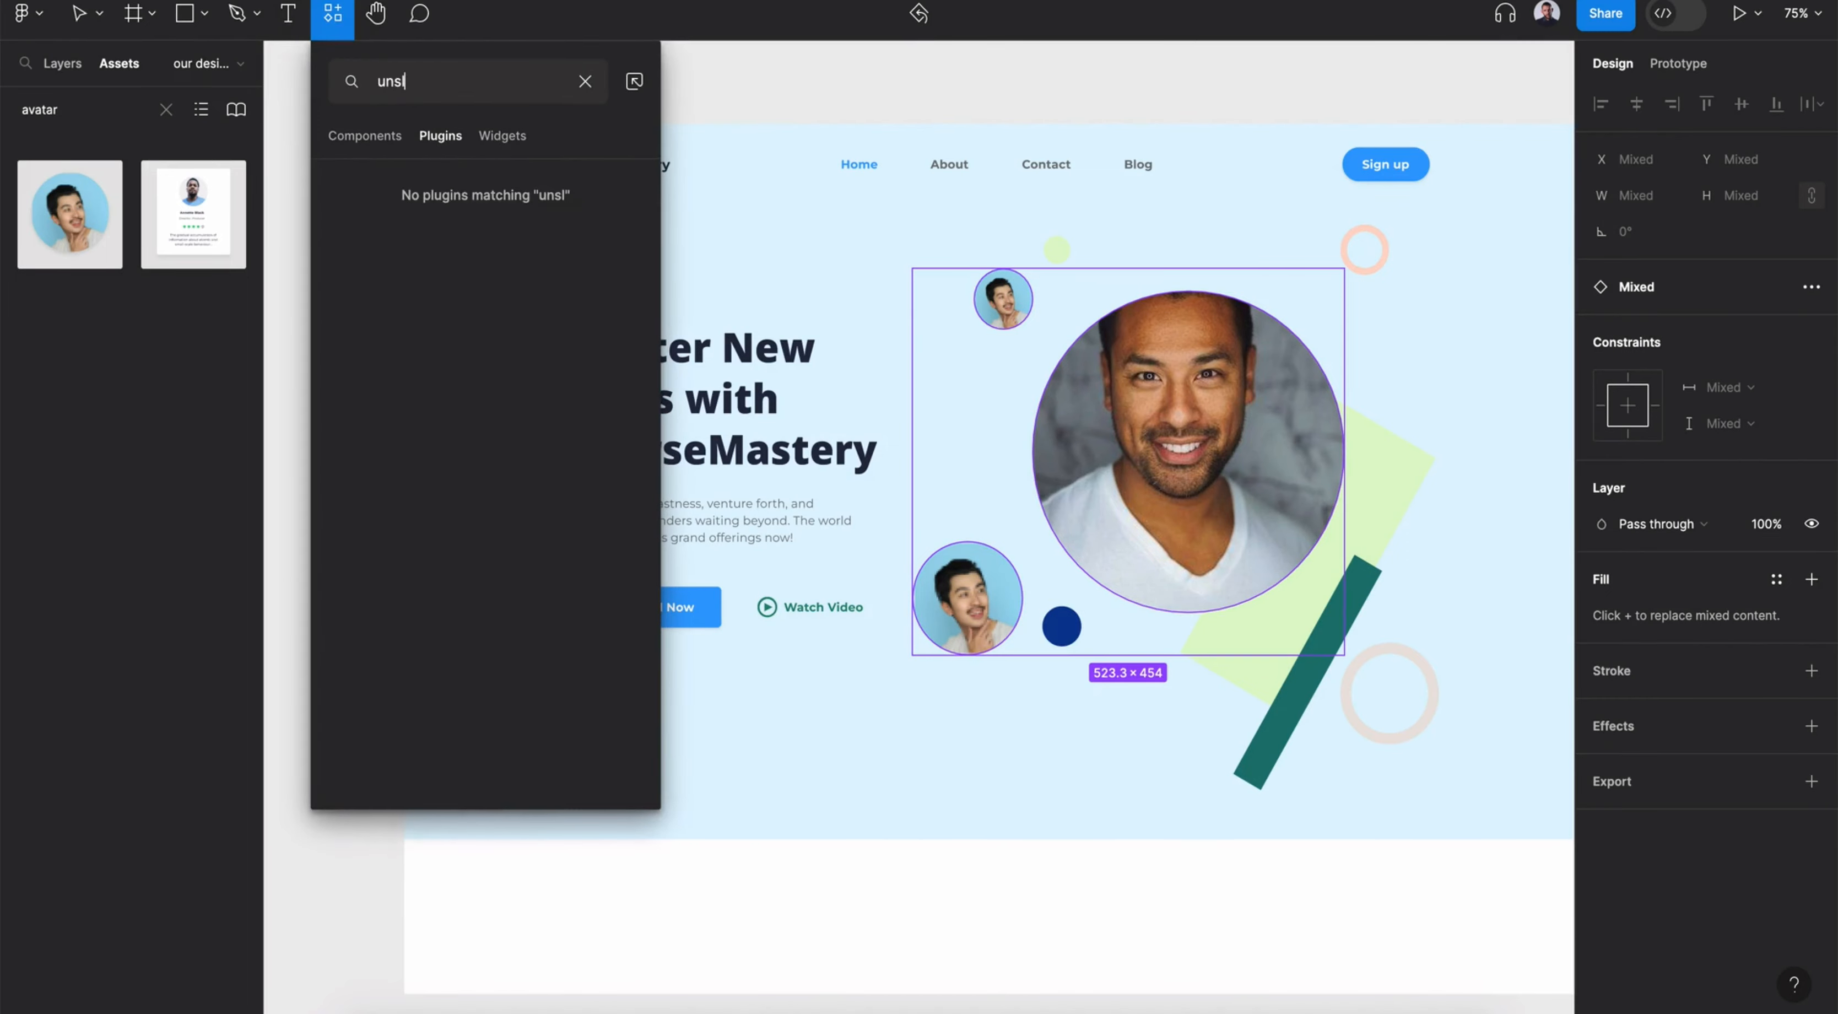
pyautogui.press('Escape')
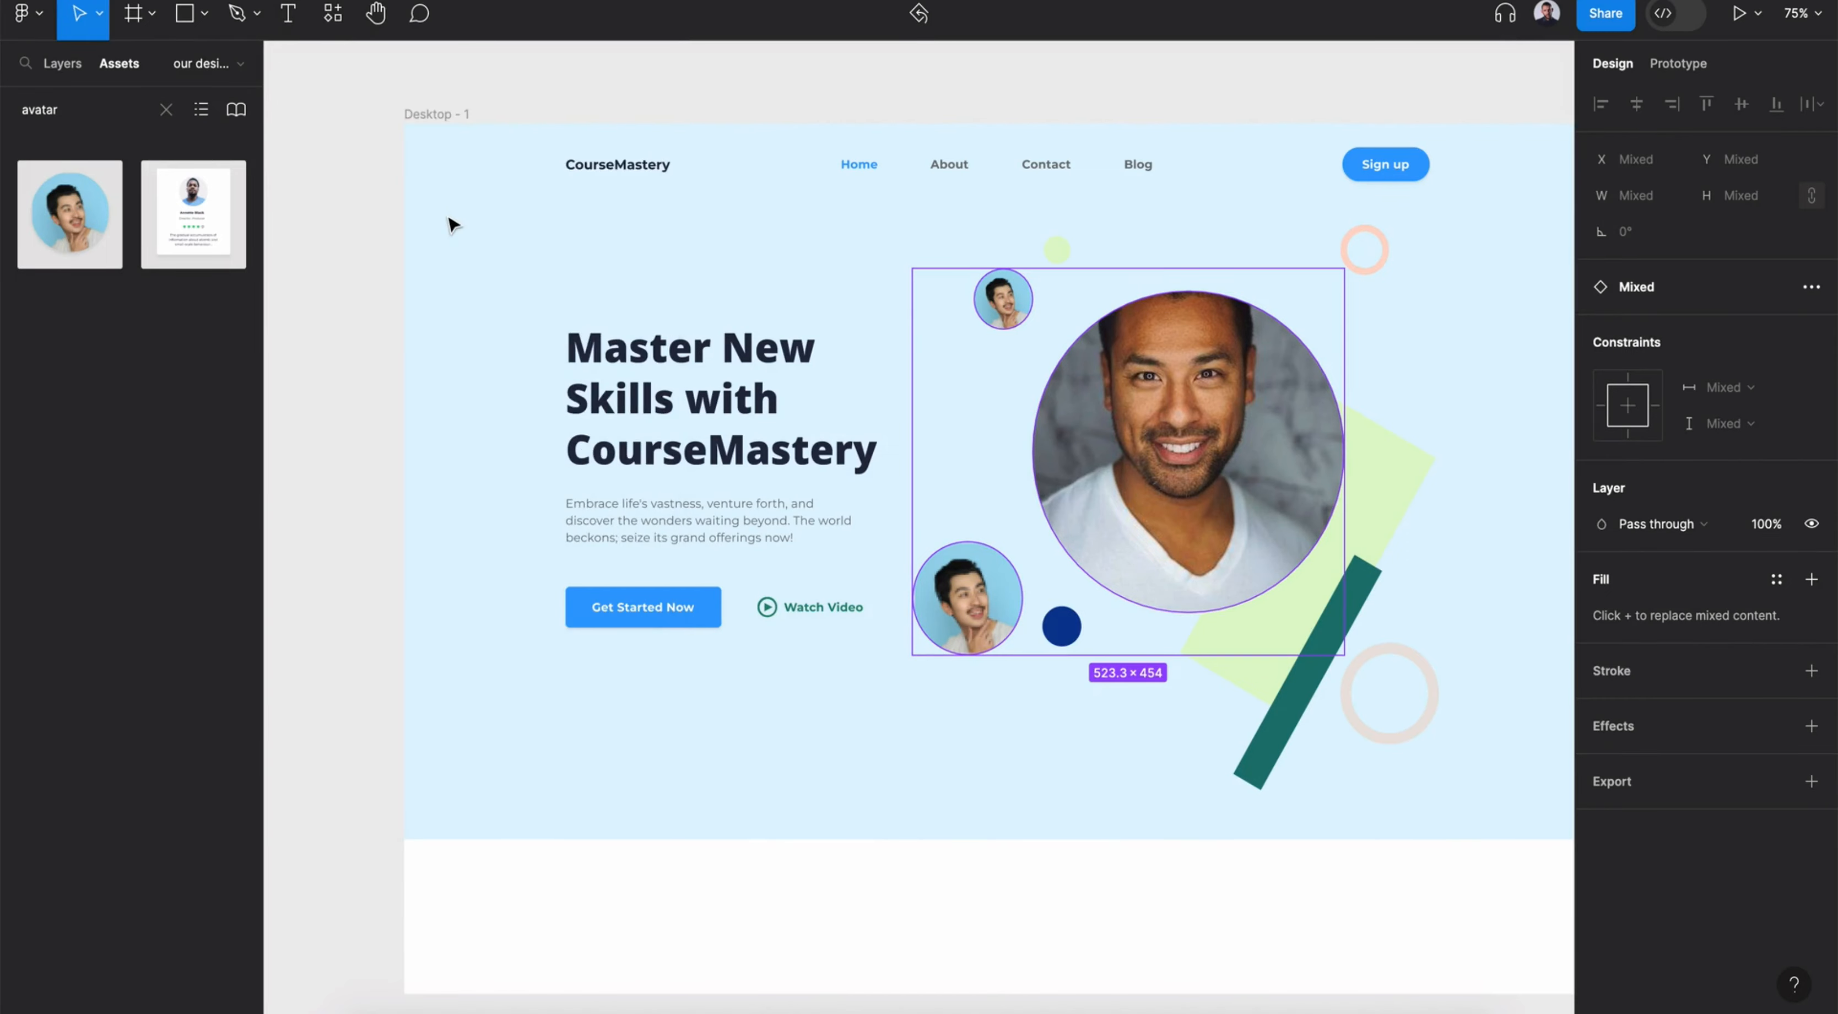
pyautogui.click(1420, 285)
pyautogui.write('smil')
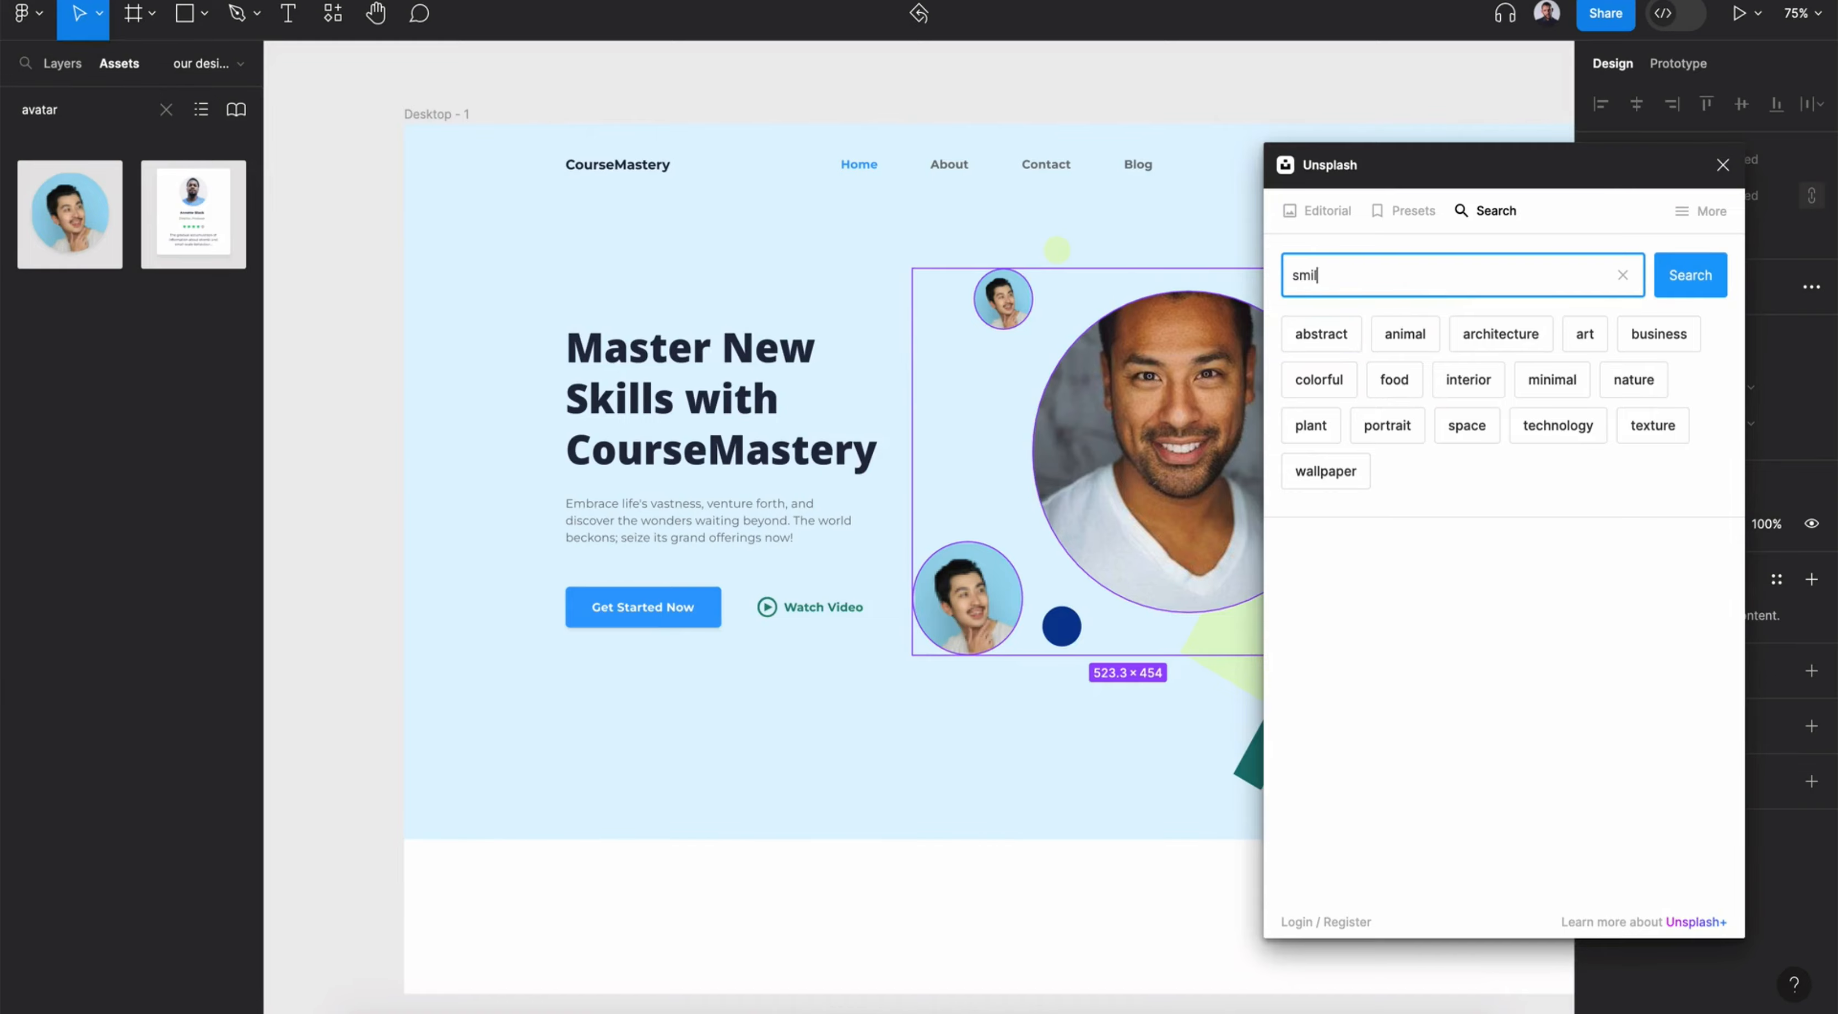
pyautogui.write('e')
# Fill the two avatars and the hero photo with different portraits from the Unsplash results
pyautogui.scroll(-3, 1559, 583)
pyautogui.scroll(-5, 1559, 584)
pyautogui.click(1637, 532)
pyautogui.click(1644, 732)
pyautogui.scroll(-2, 1645, 733)
pyautogui.scroll(-5, 1645, 733)
pyautogui.click(1405, 707)
pyautogui.click(1517, 883)
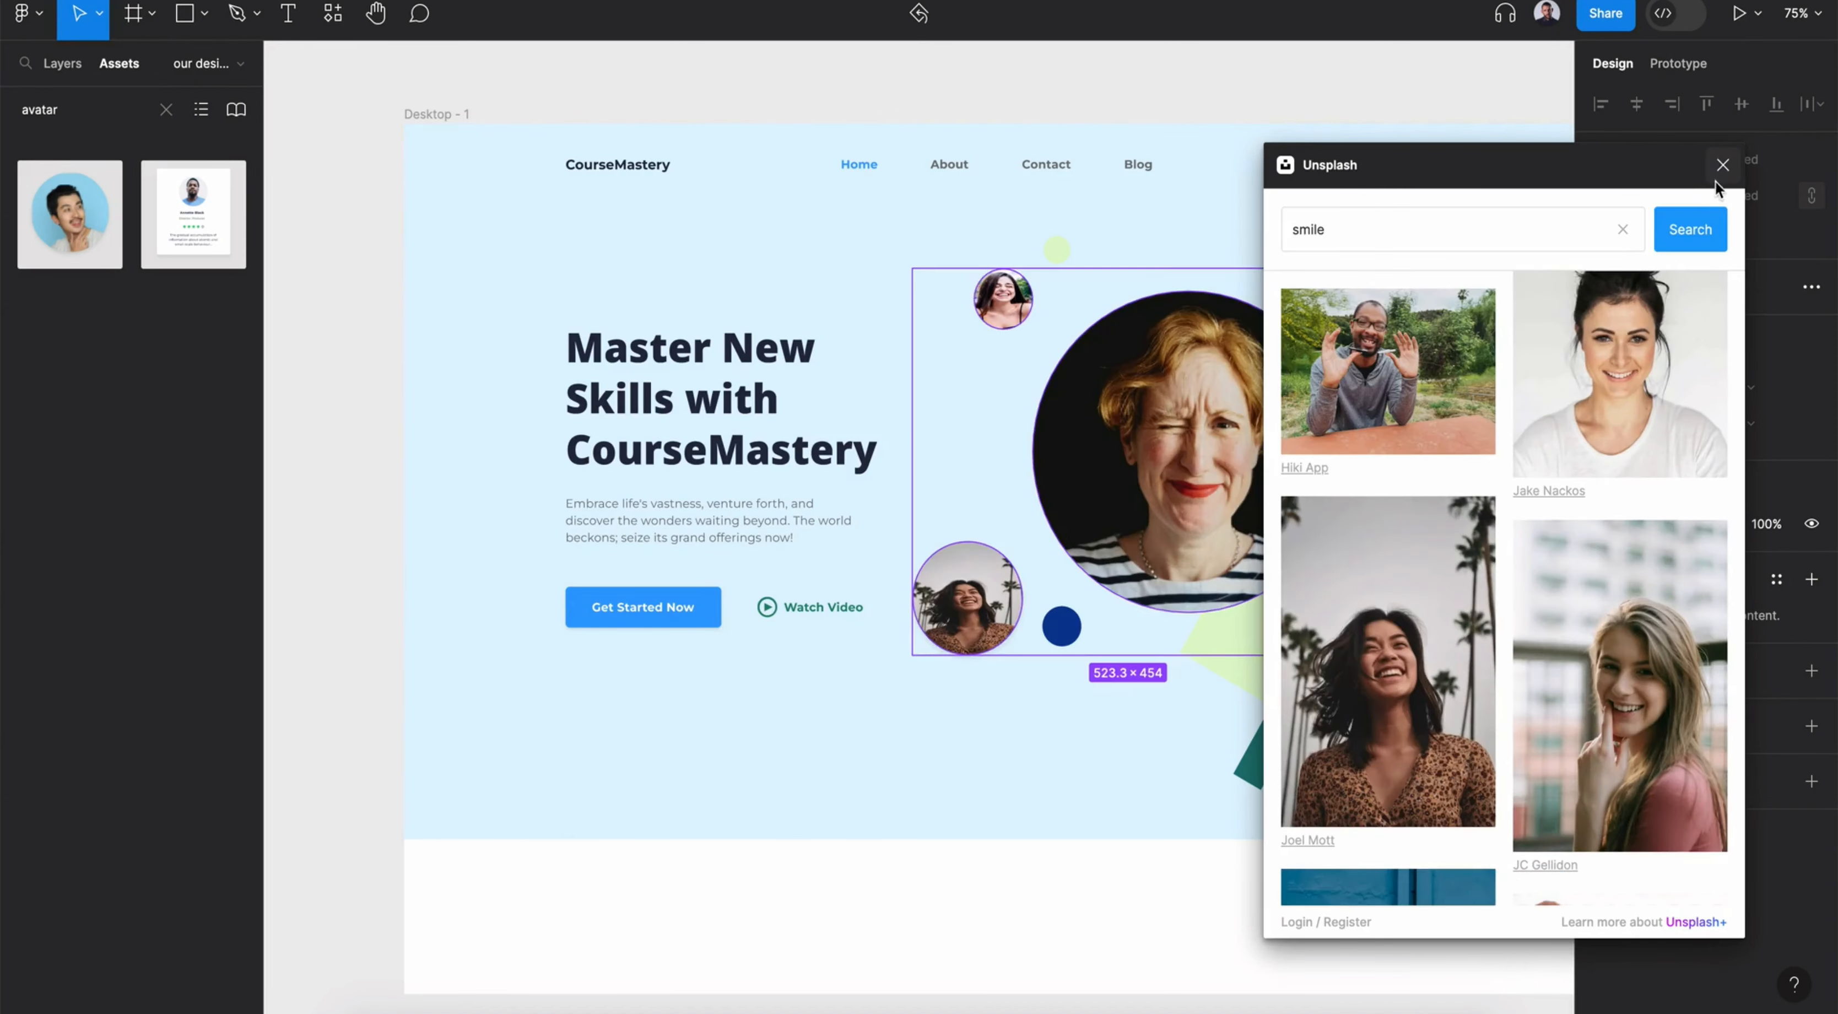
# Apply secondary color 2 to both rings in the circles 2 graphic
pyautogui.click(1374, 674)
pyautogui.scroll(-3, 1685, 883)
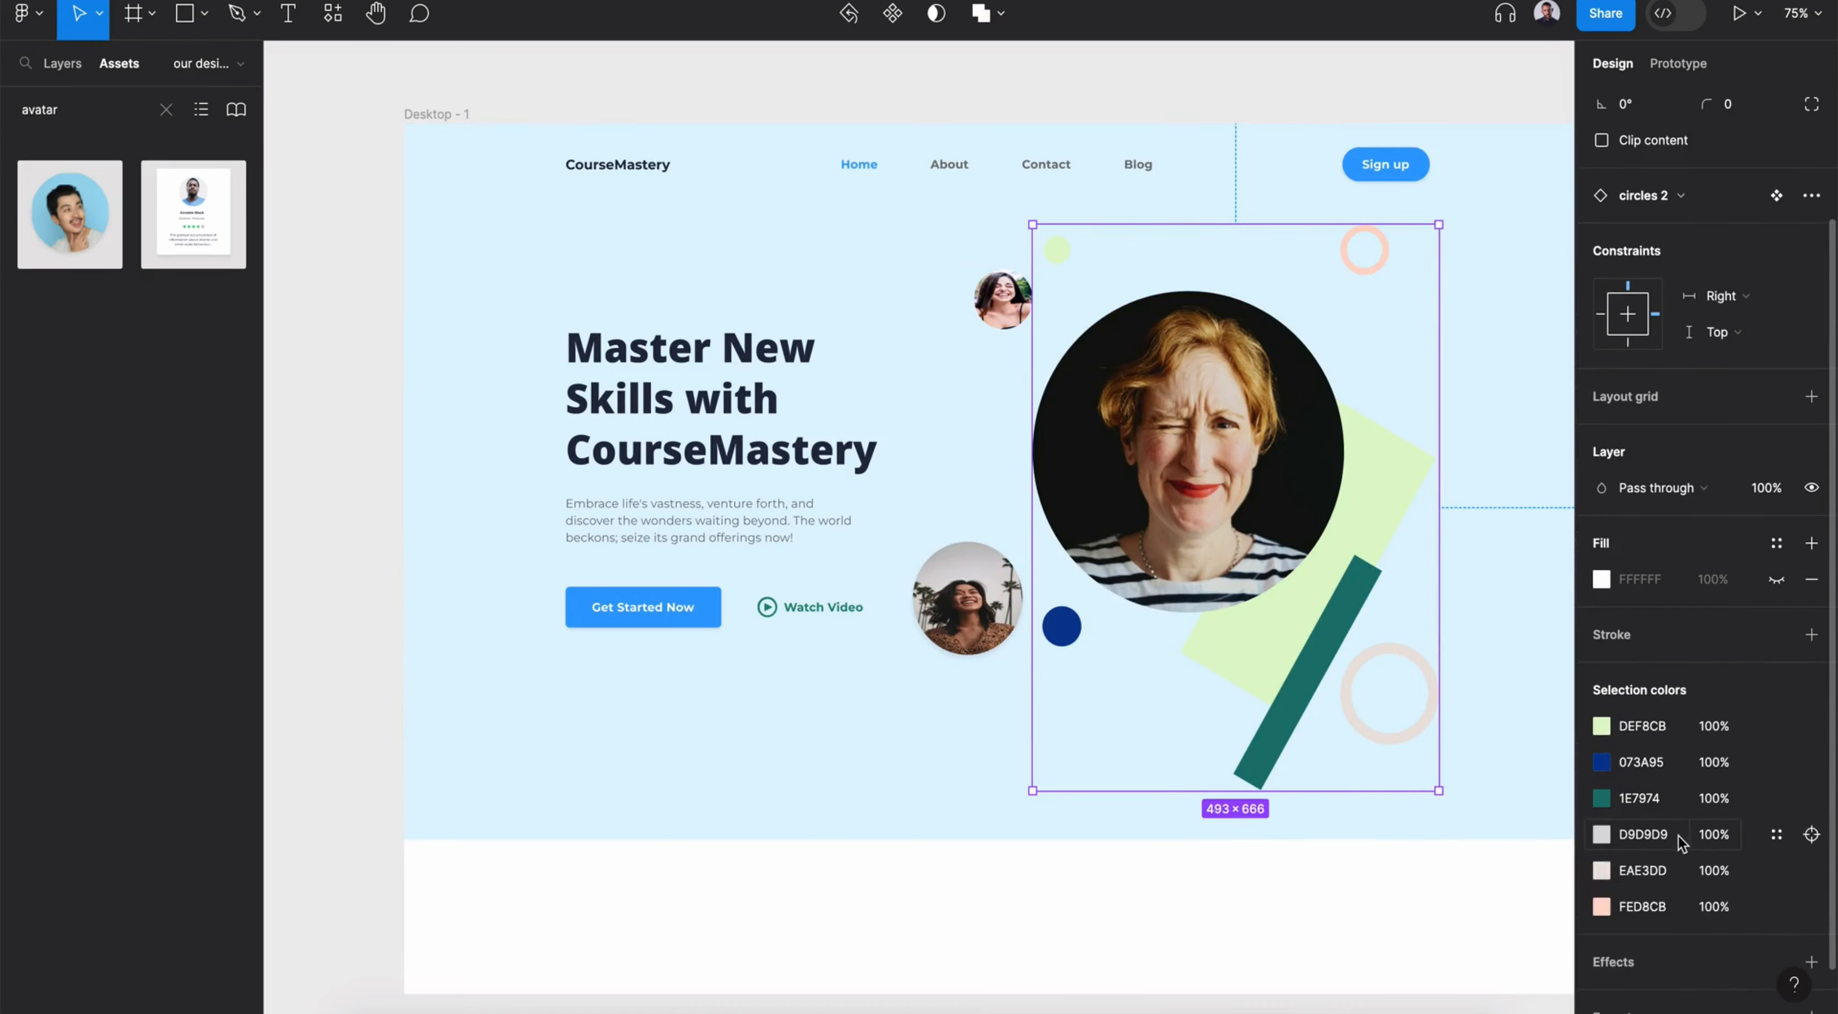
pyautogui.click(1598, 908)
pyautogui.click(1422, 371)
pyautogui.click(1420, 560)
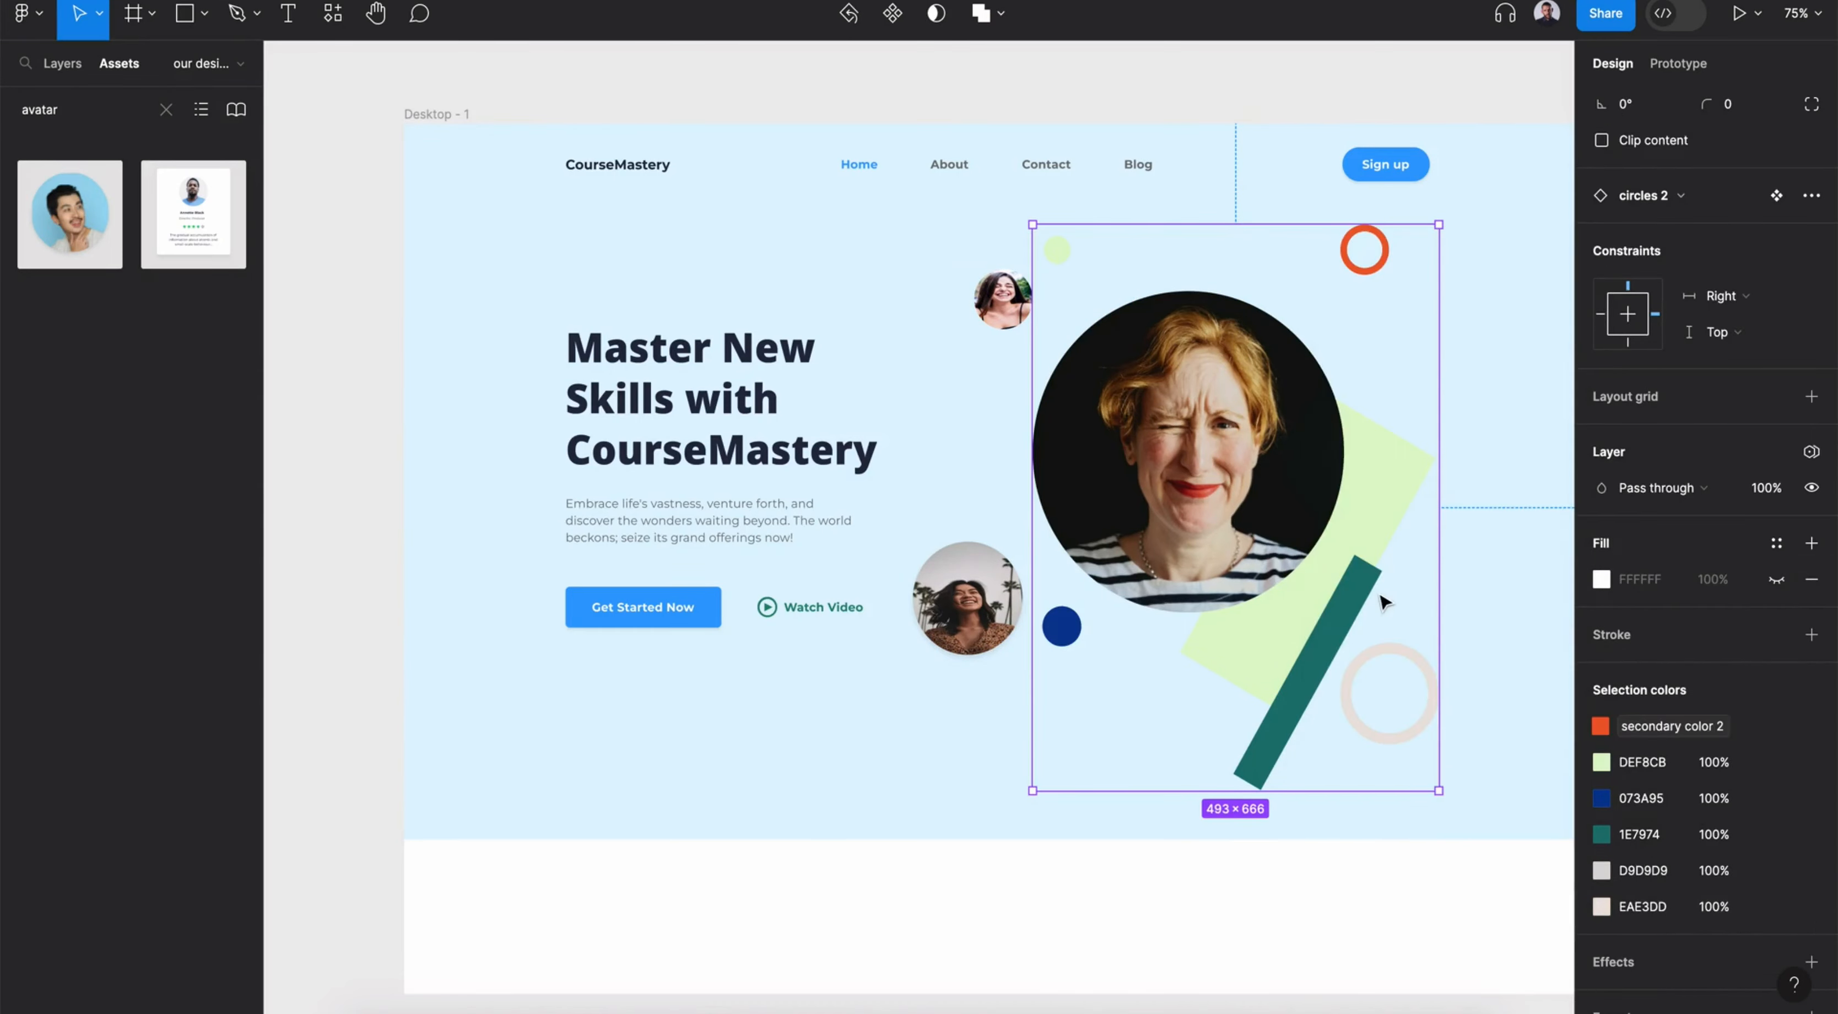
pyautogui.click(1776, 907)
pyautogui.click(1403, 763)
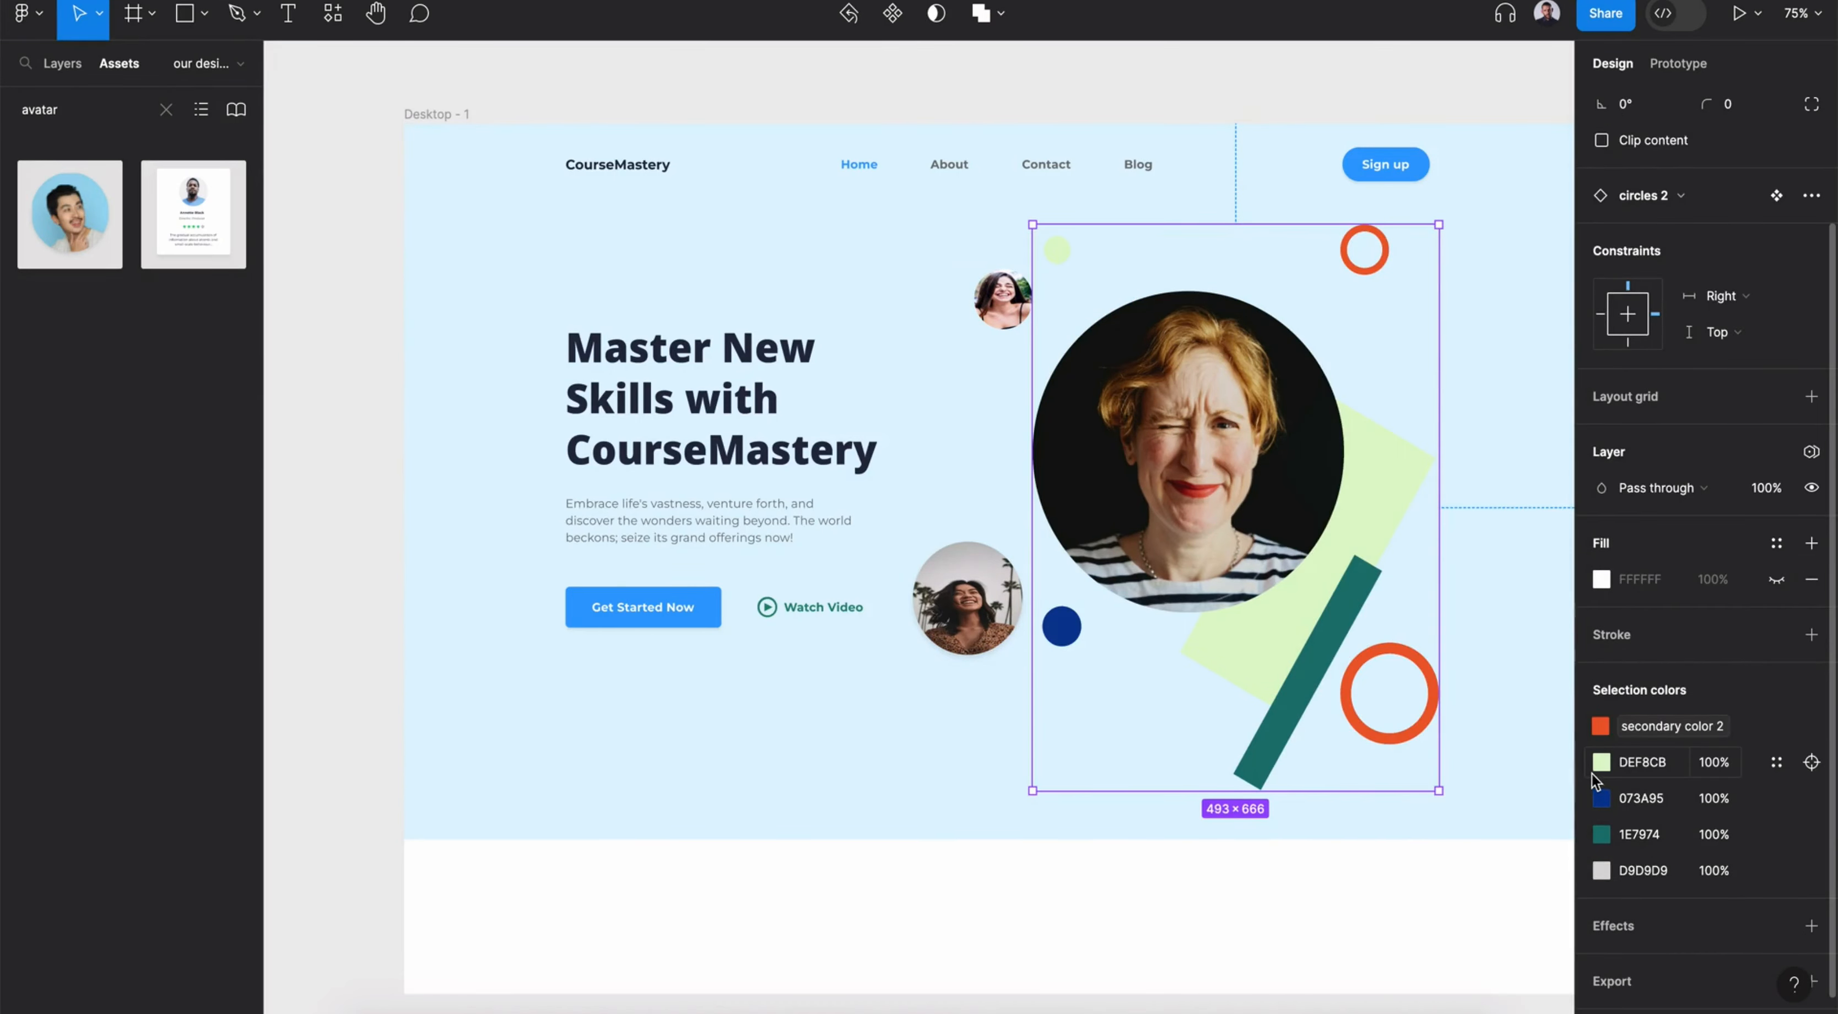
# Set the image scaling of both avatar photos to Fill
pyautogui.doubleClick(1013, 312)
pyautogui.click(1603, 613)
pyautogui.click(1357, 540)
pyautogui.click(1377, 490)
pyautogui.click(963, 628)
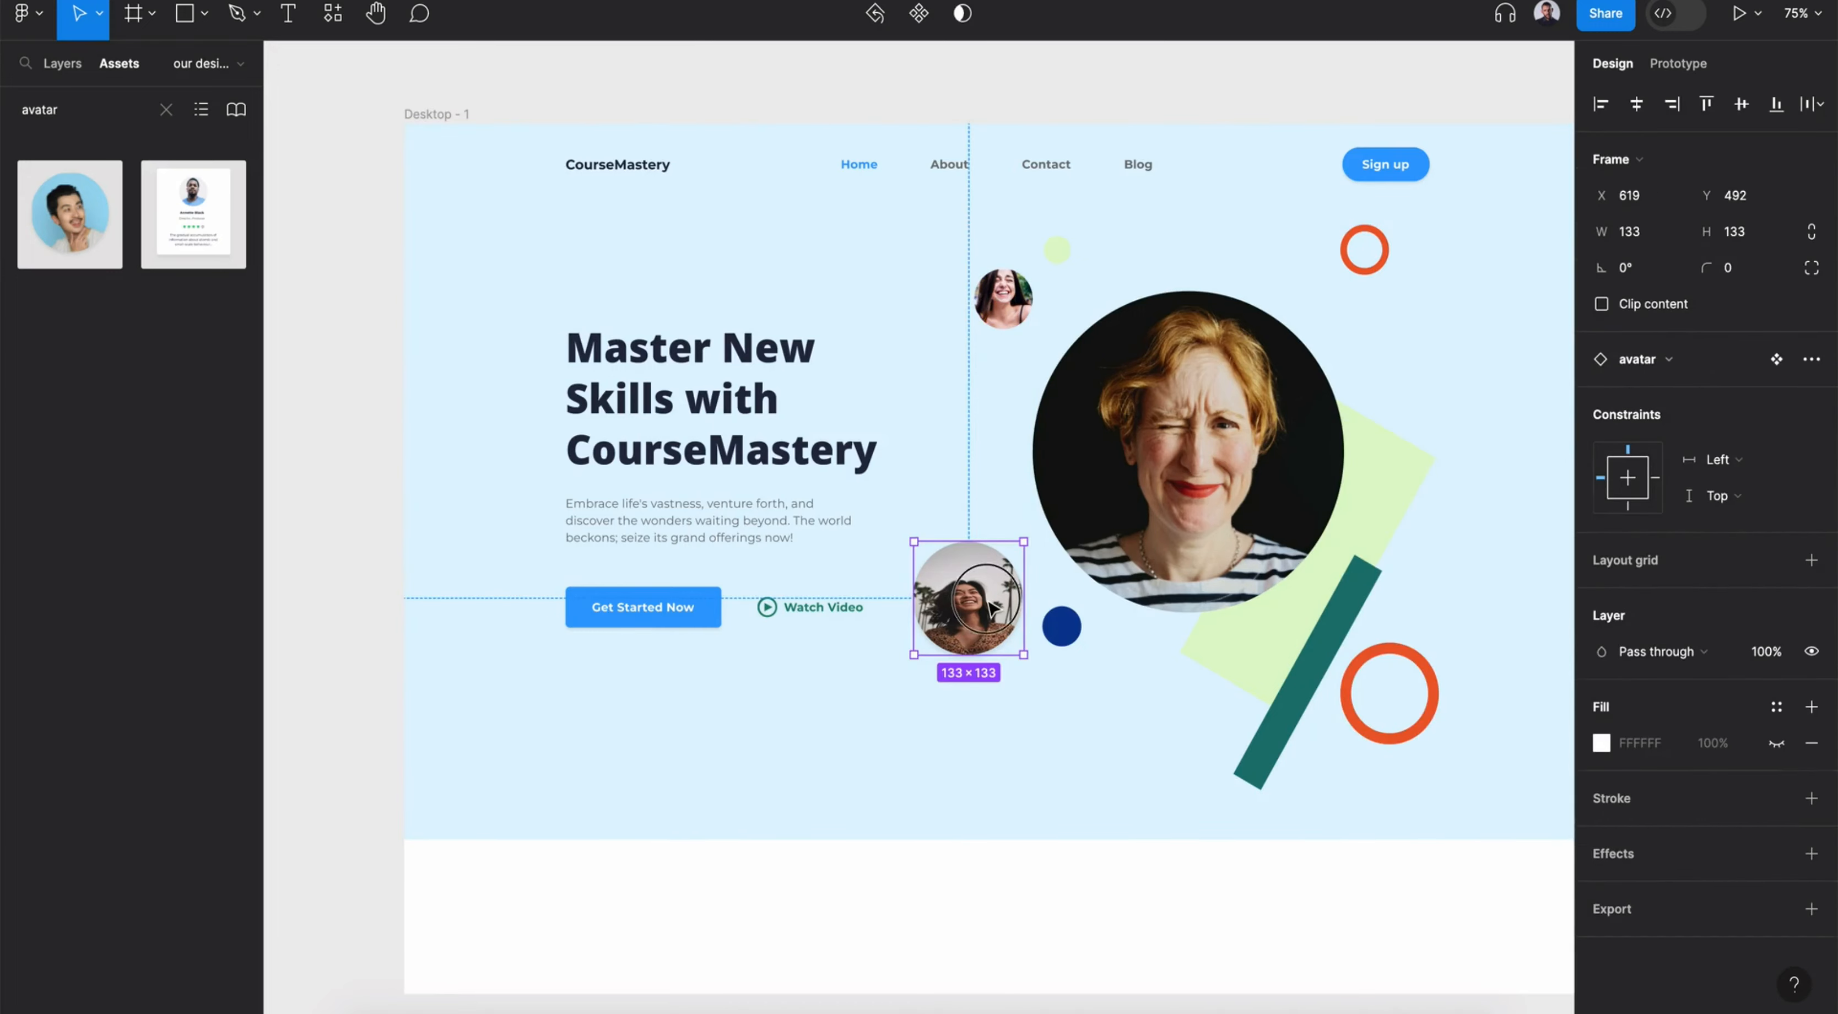
pyautogui.click(1602, 615)
pyautogui.click(1344, 540)
pyautogui.click(1370, 486)
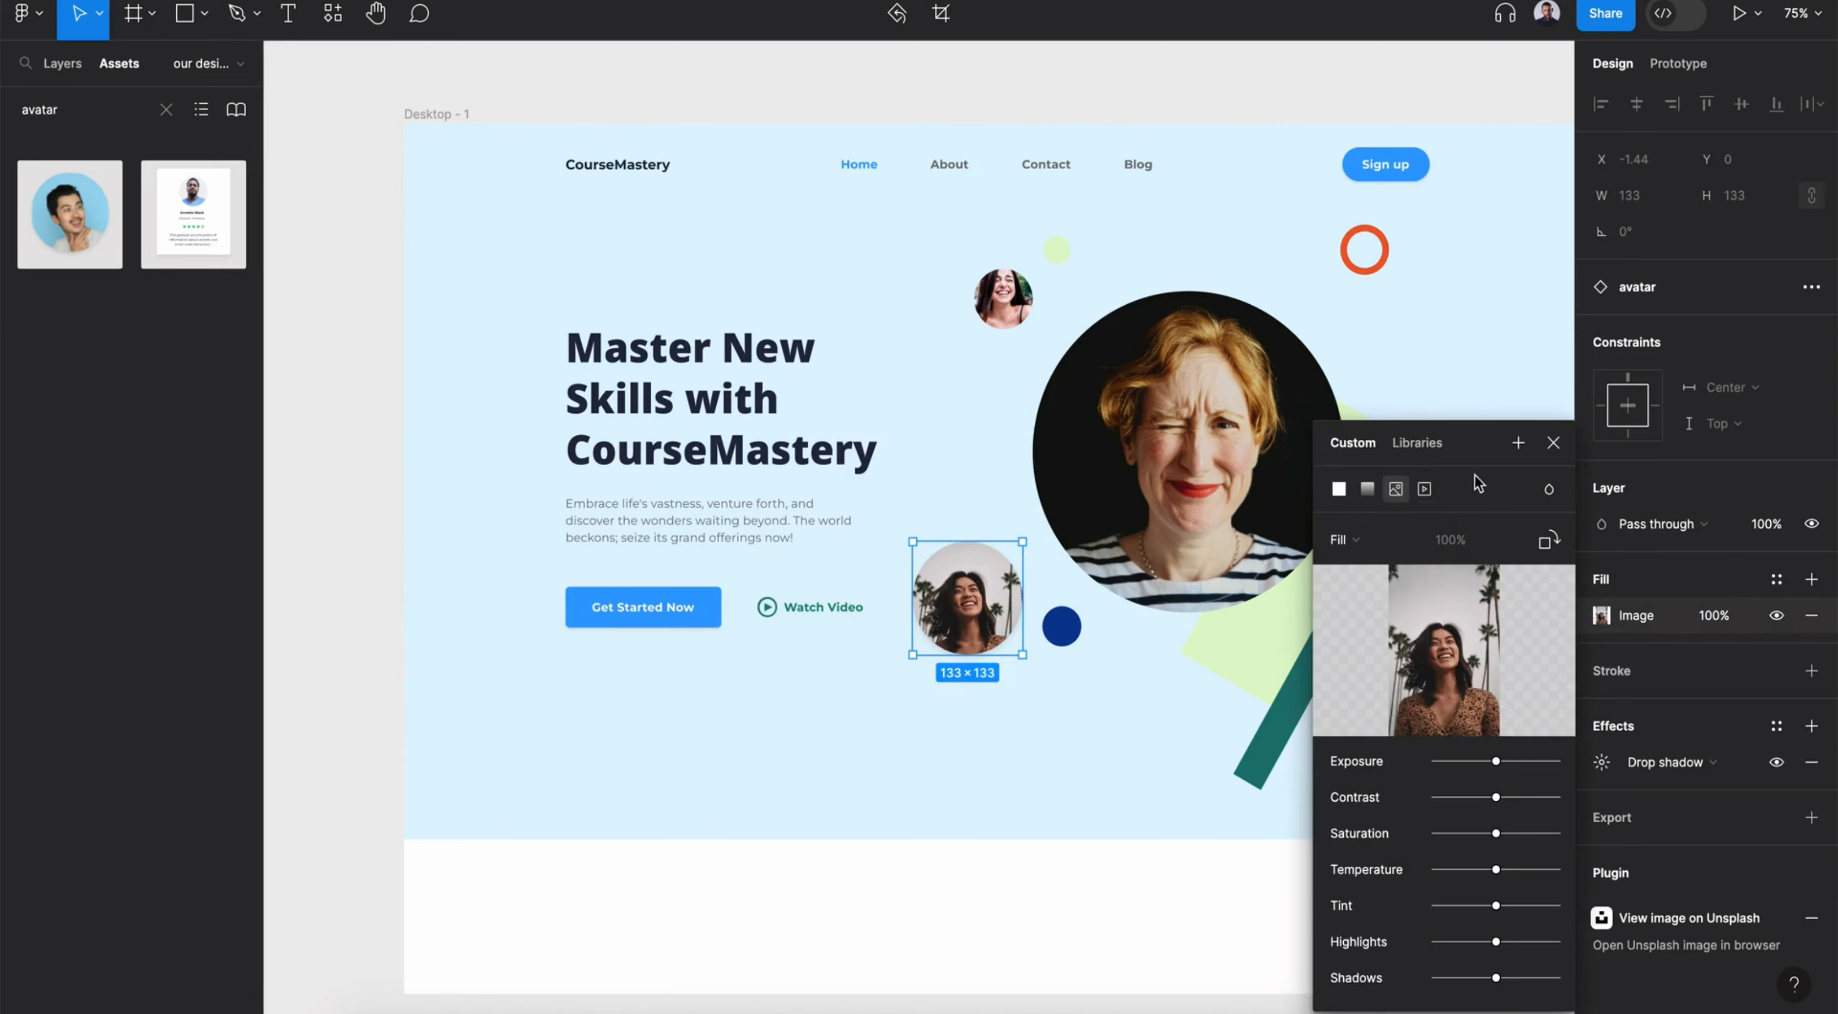
pyautogui.click(1556, 446)
pyautogui.click(365, 666)
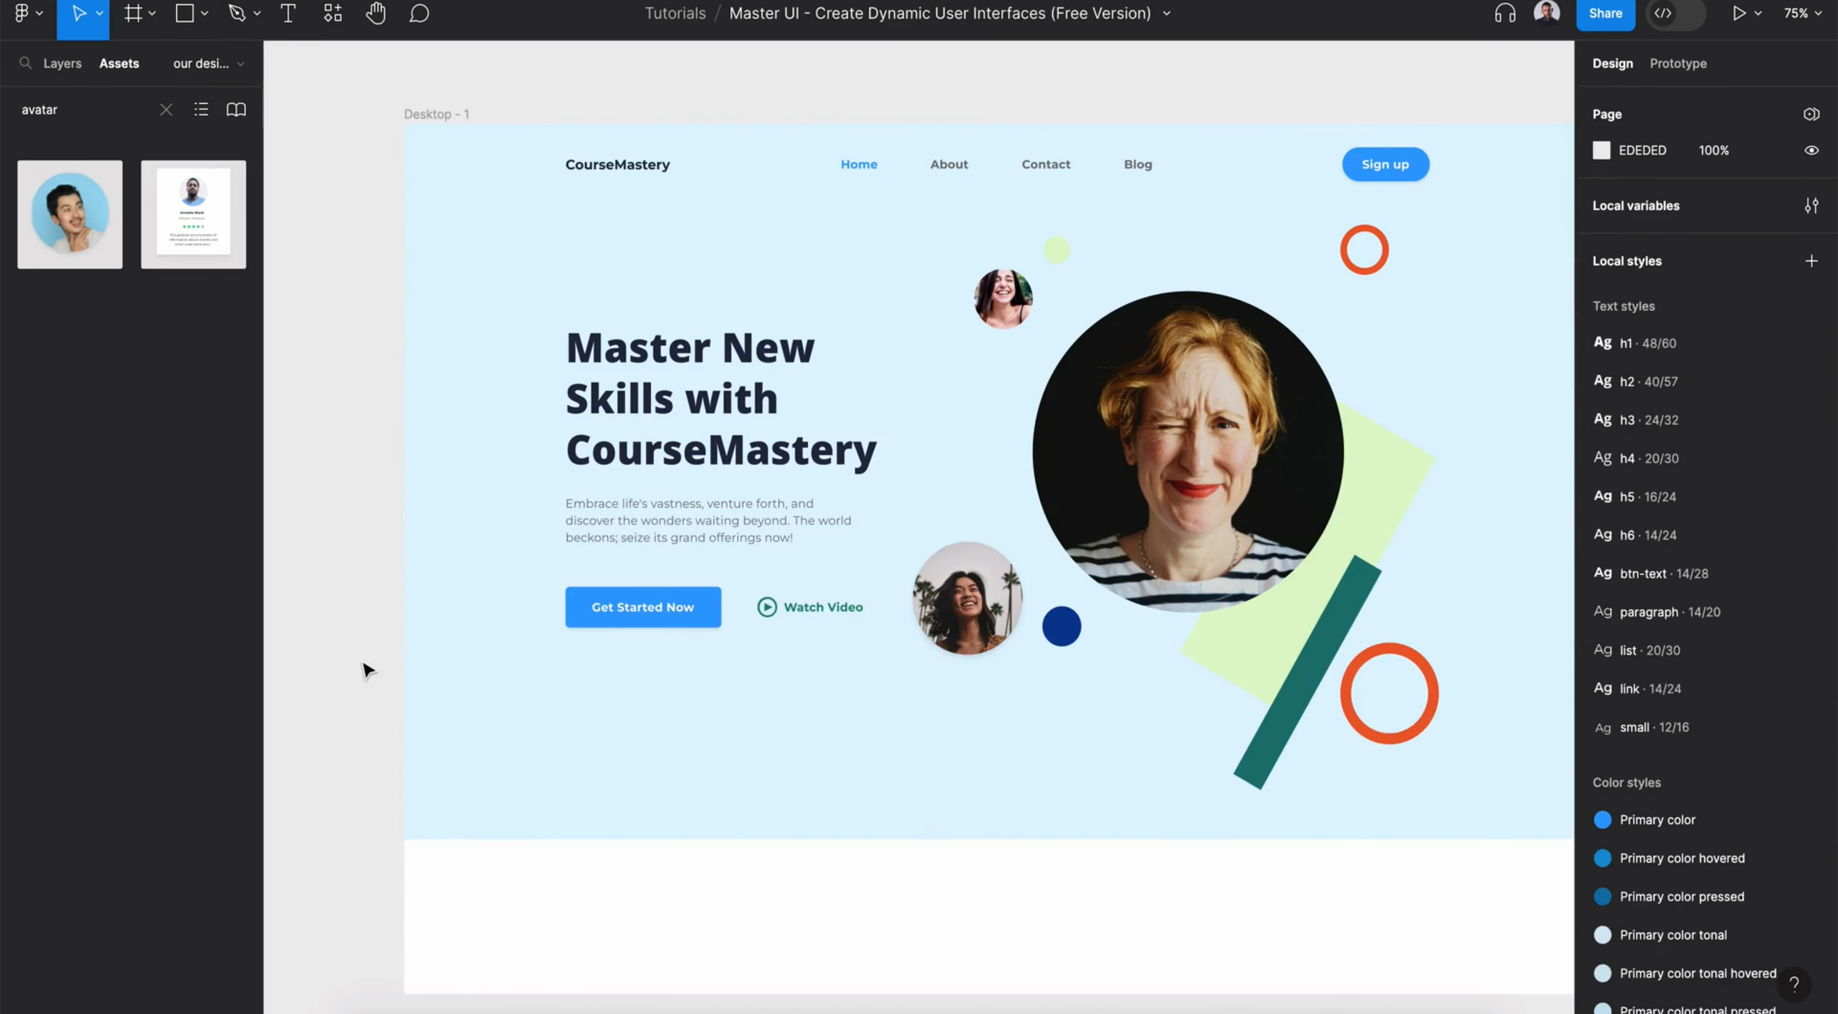
# Set the Header frame's Themes variable mode to Light Theme 1
pyautogui.scroll(-5, 368, 672)
pyautogui.scroll(5, 365, 669)
pyautogui.click(399, 382)
pyautogui.click(1811, 615)
pyautogui.moveTo(1744, 685)
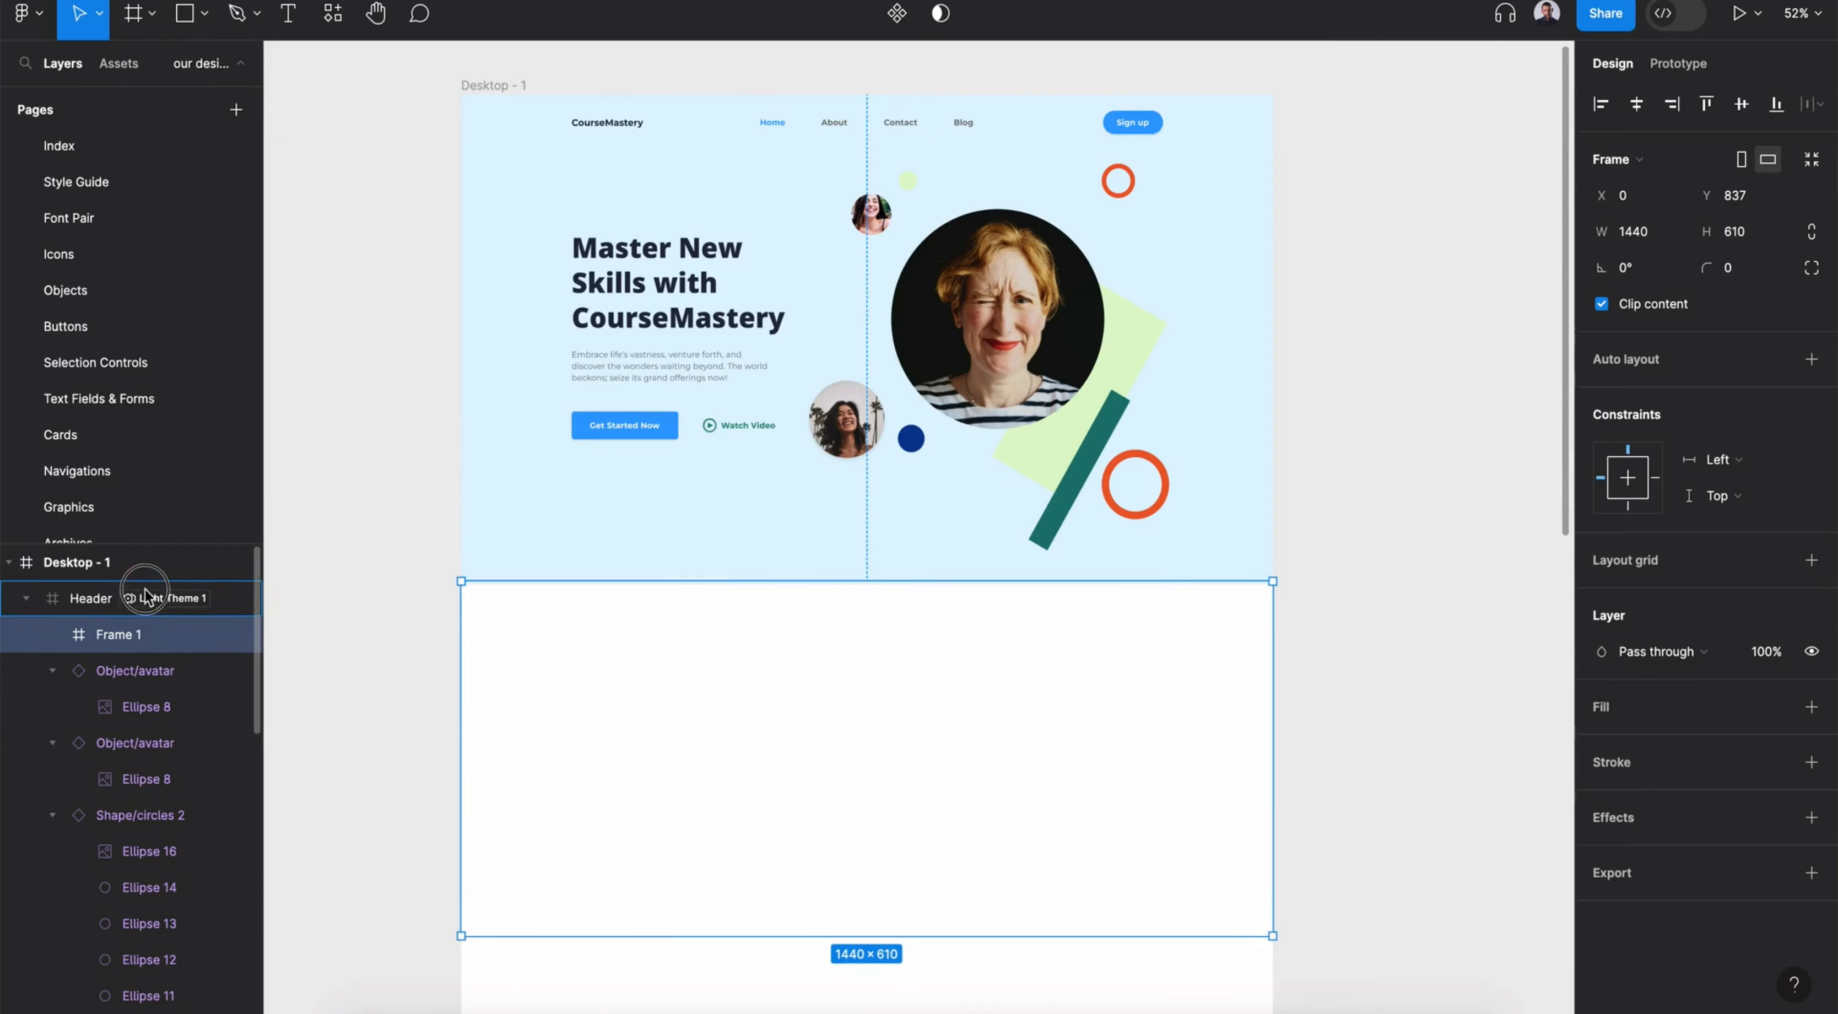
# Move Frame 1 out of the Header so it sits directly in Desktop - 1, and rename it Featured
pyautogui.moveTo(123, 628); pyautogui.dragTo(123, 596)
pyautogui.scroll(-3, 793, 862)
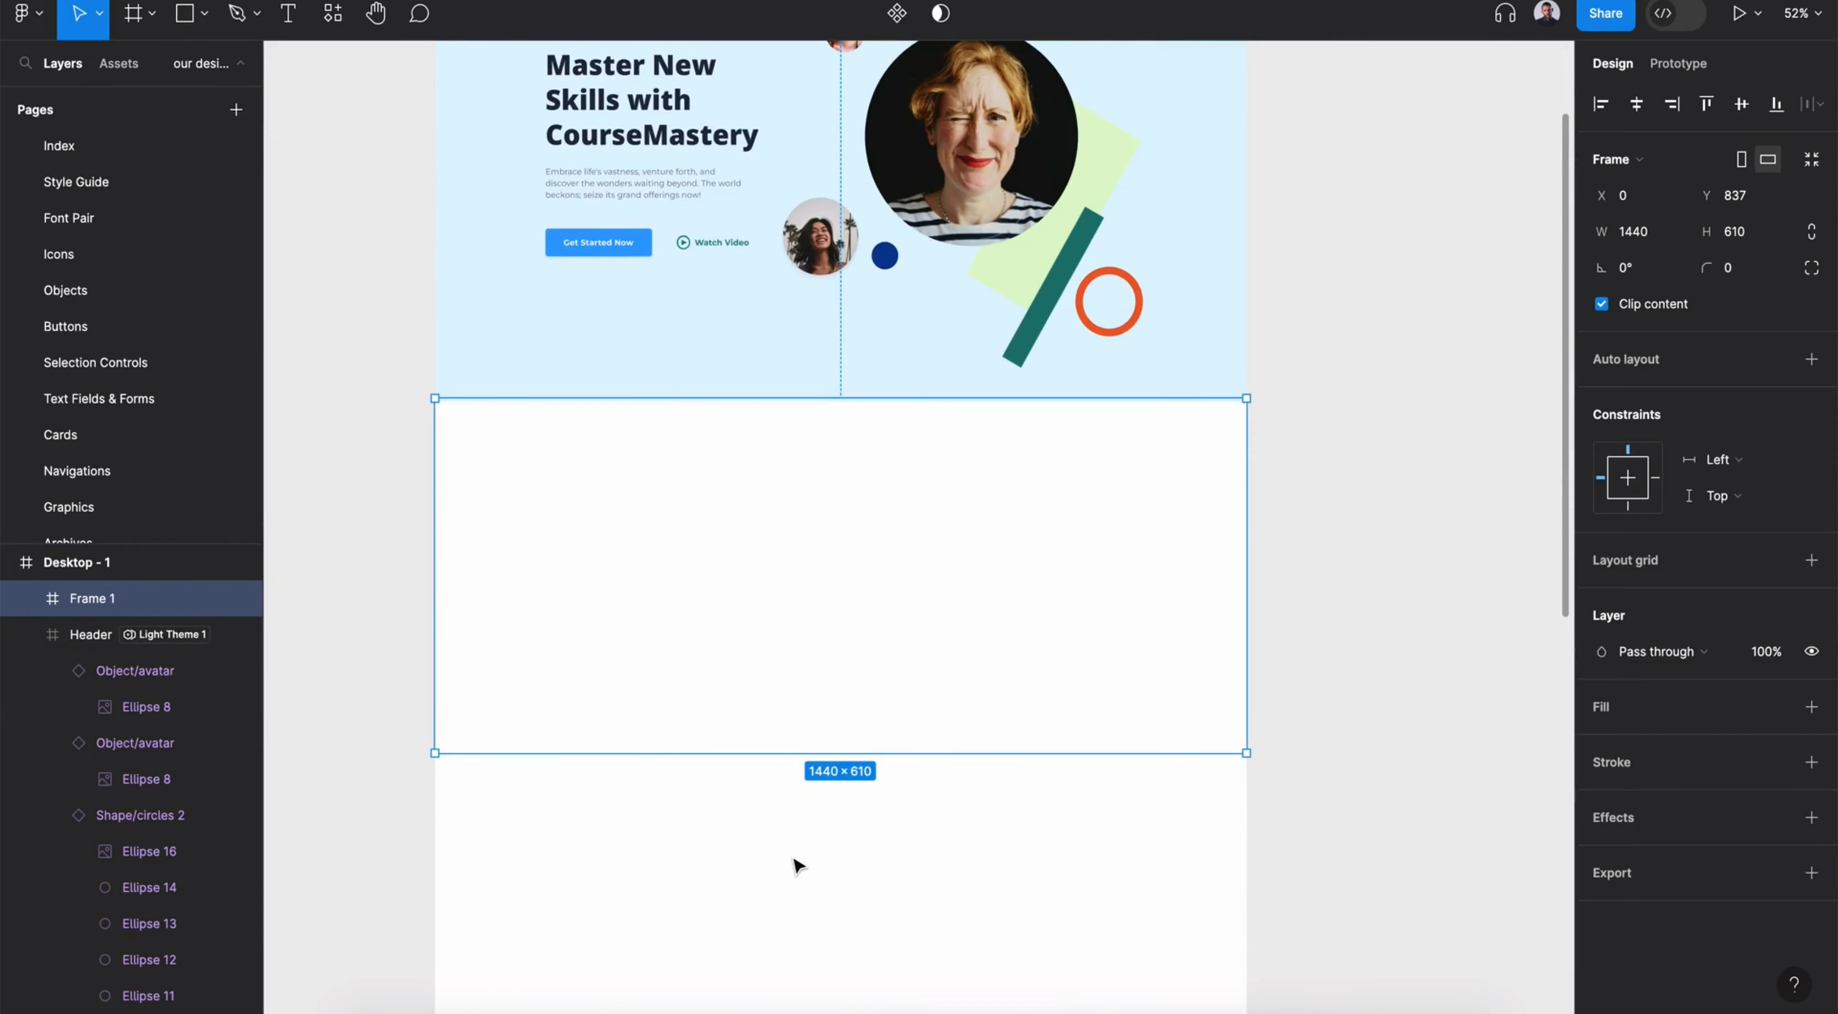
pyautogui.doubleClick(82, 610)
pyautogui.write('Featured')
pyautogui.press('Return')
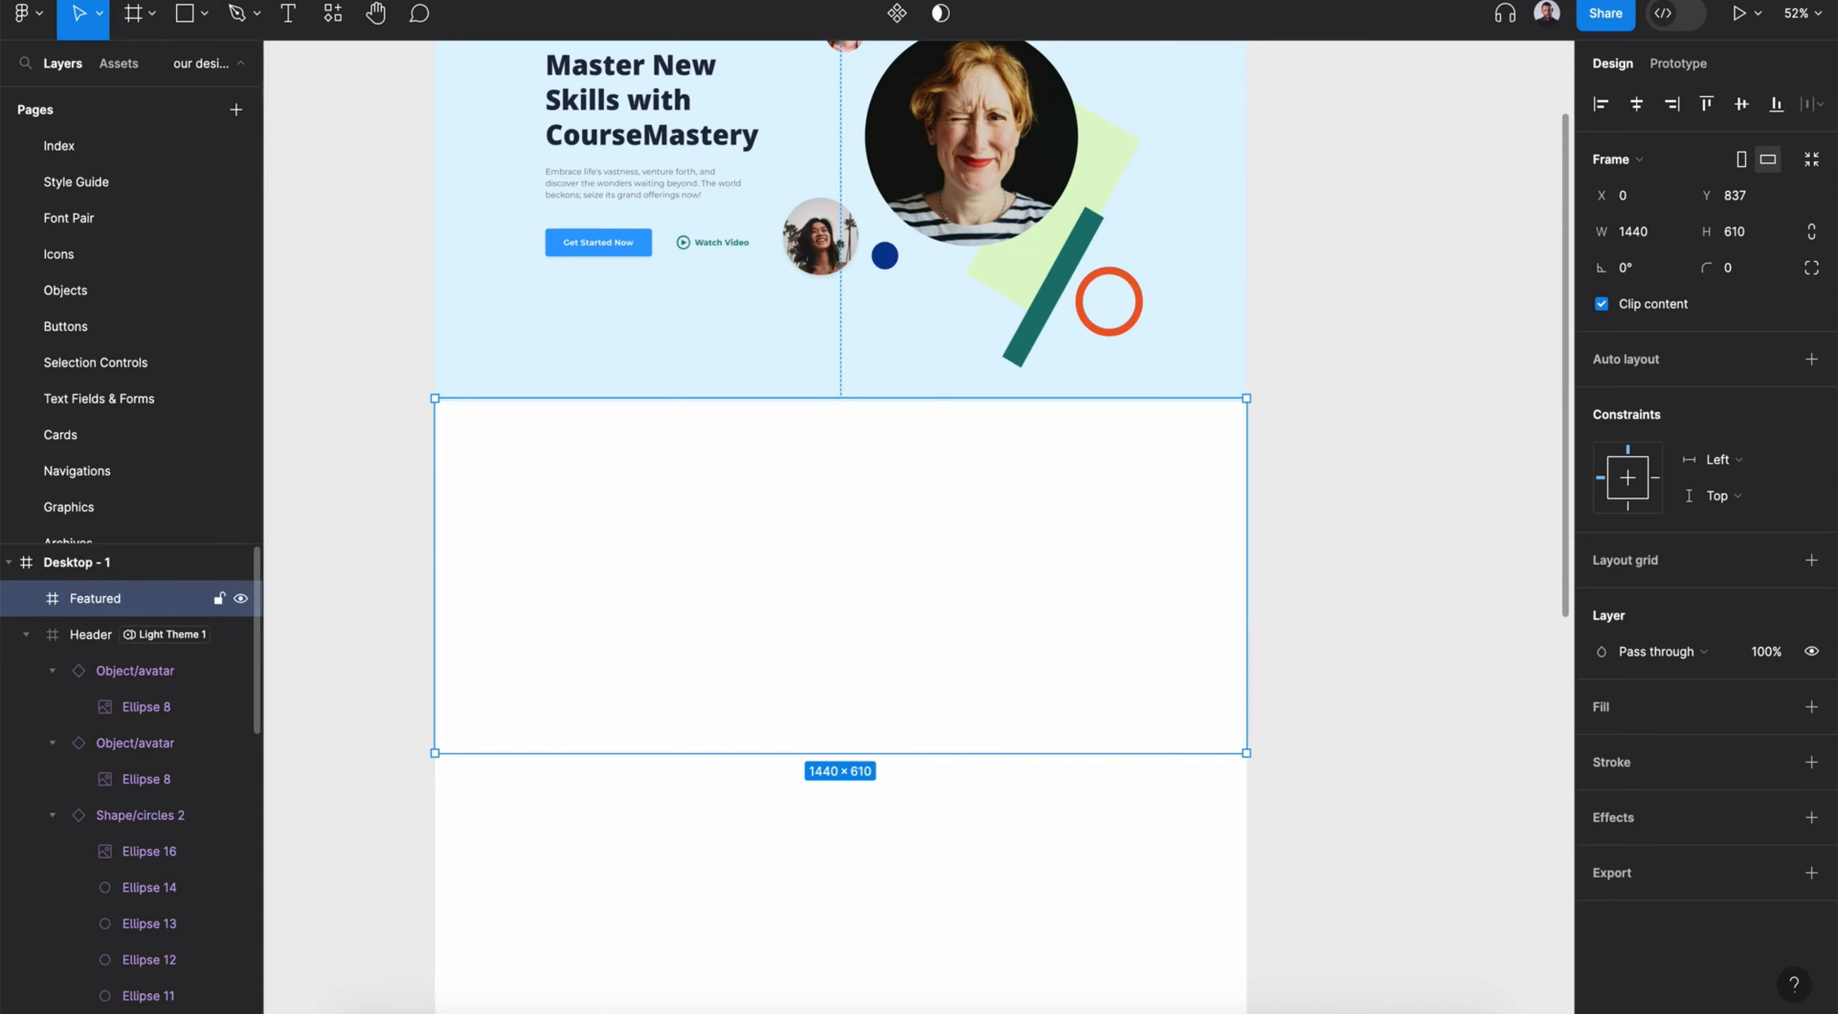
# Resize the Featured frame to about 484 high starting at Y 842, and fill it with Light background
pyautogui.moveTo(799, 753); pyautogui.dragTo(804, 680)
pyautogui.keyDown('shift'); pyautogui.click(1133, 383); pyautogui.keyUp('shift')
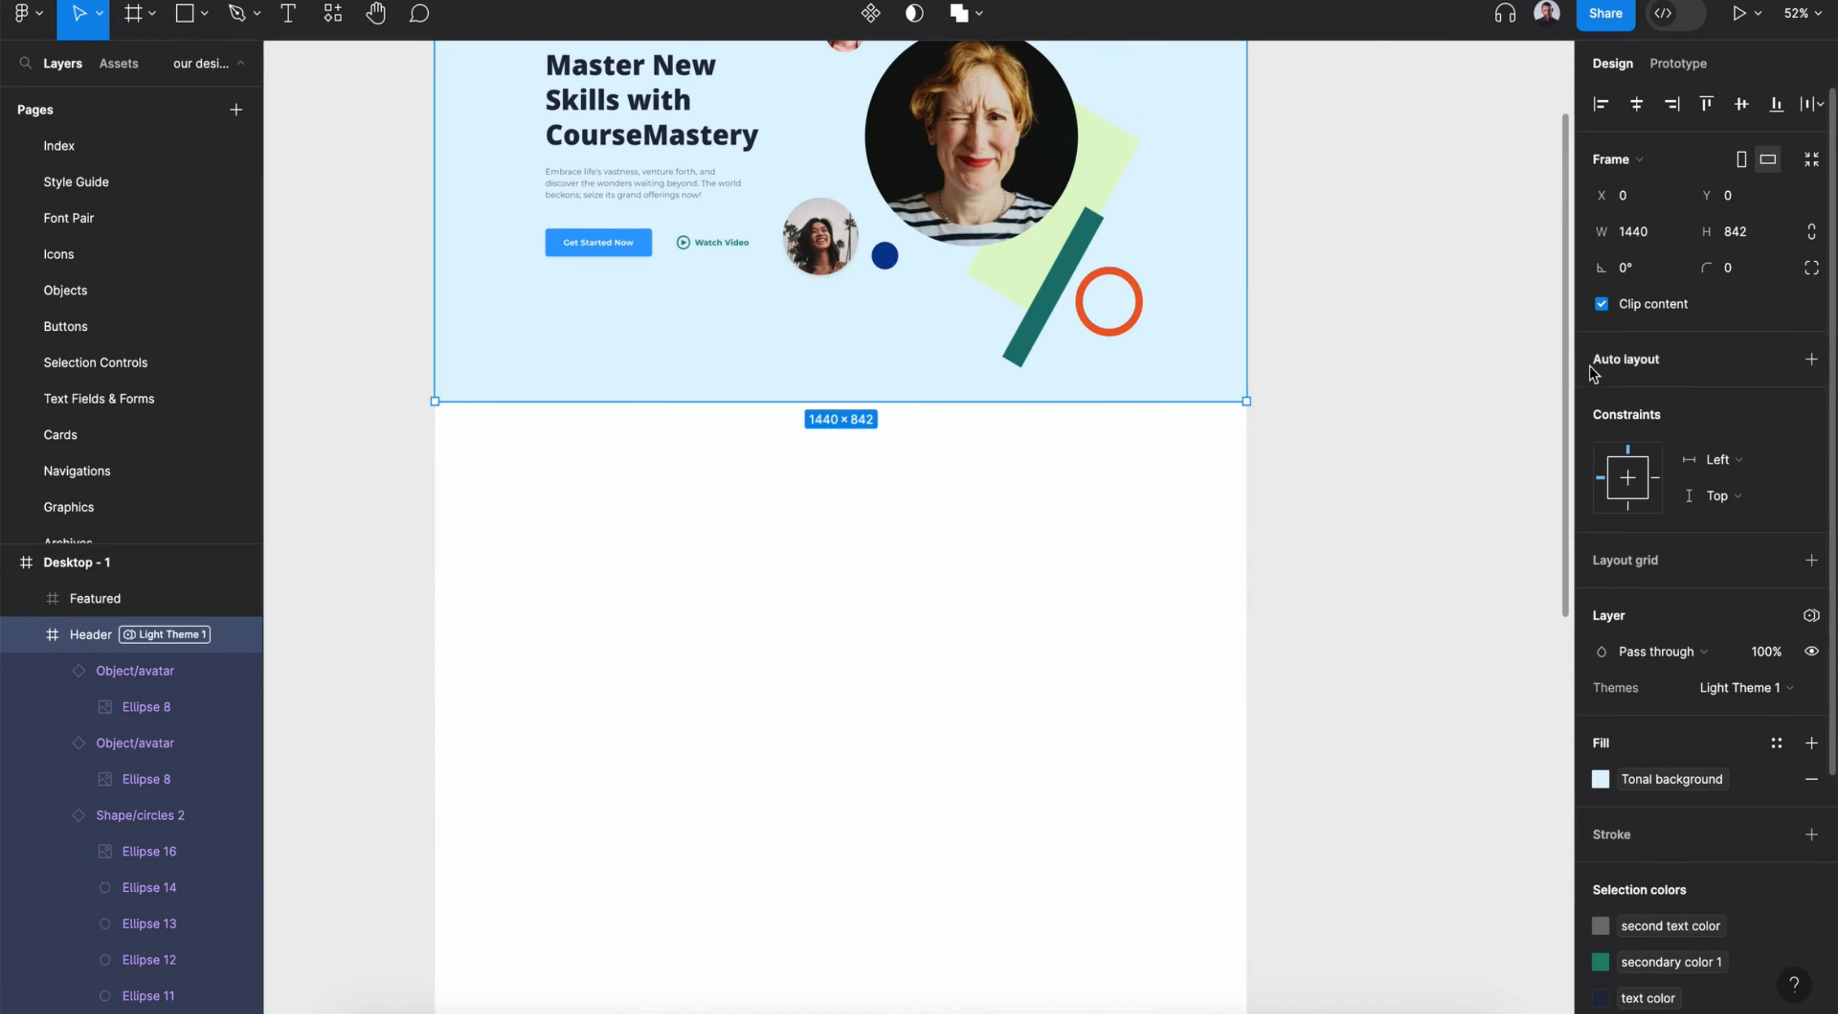
pyautogui.click(1202, 584)
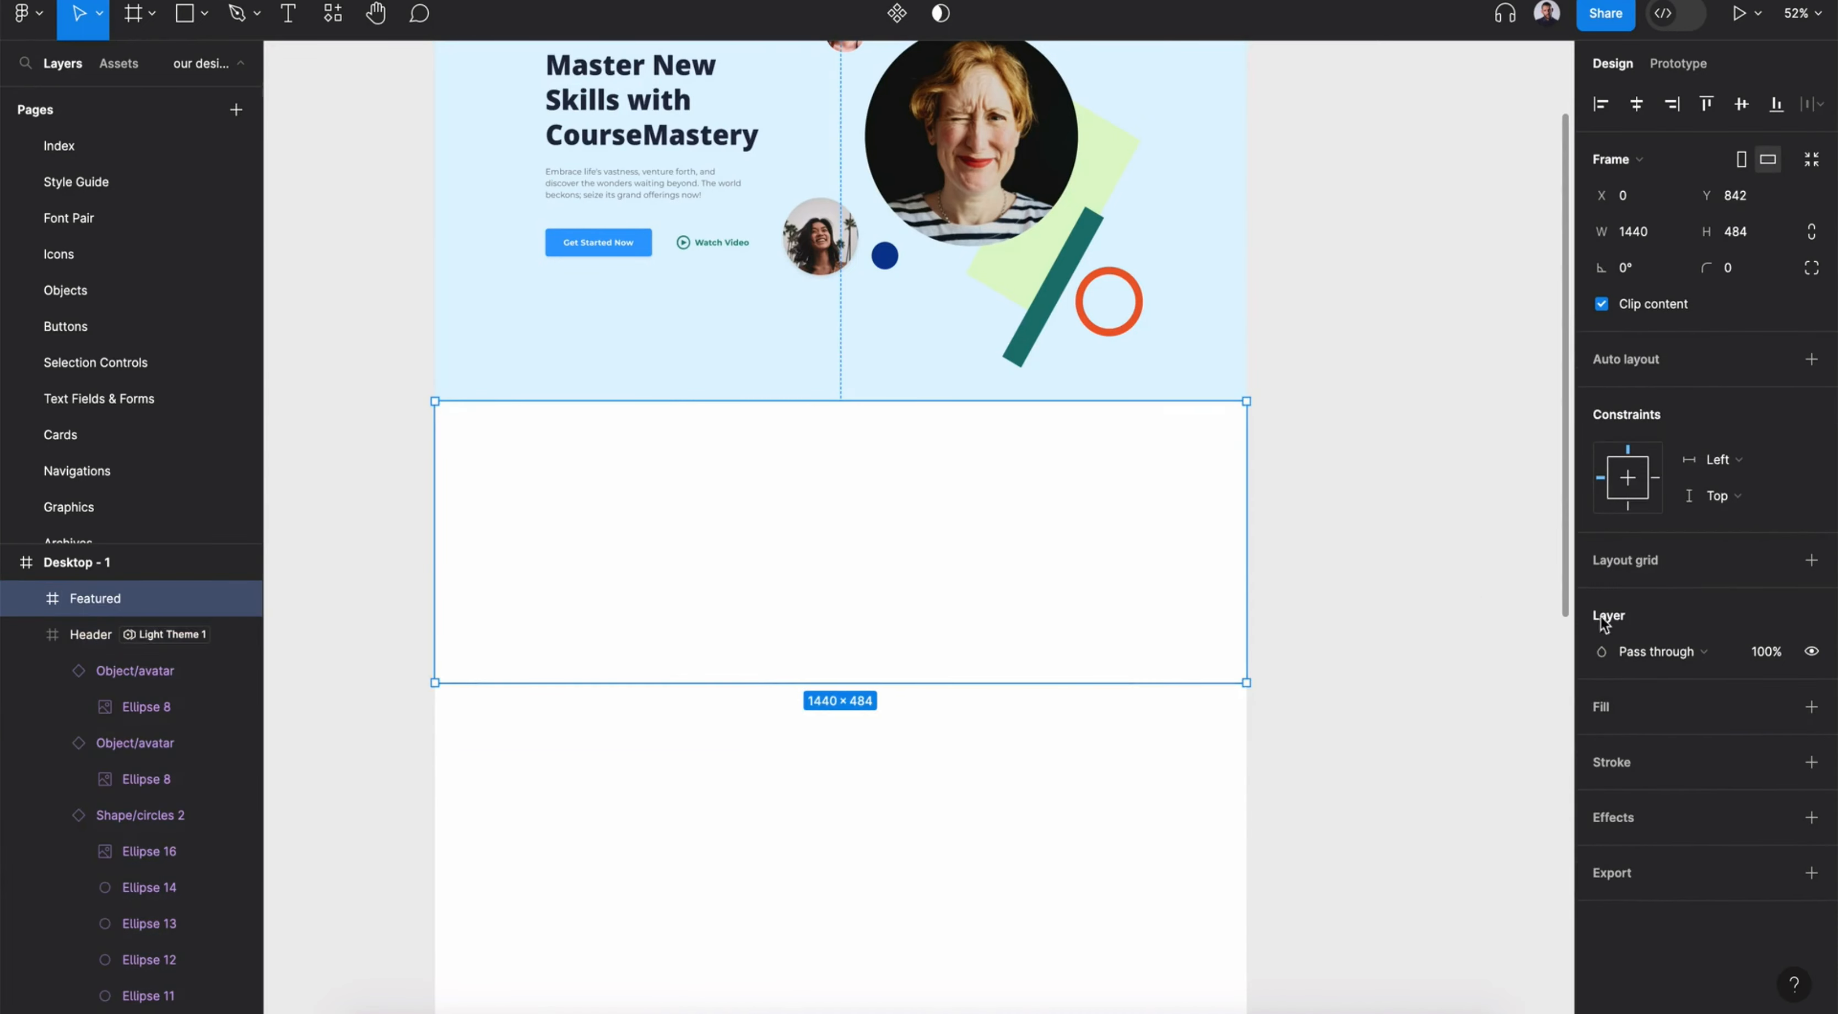
pyautogui.click(1773, 710)
pyautogui.click(1377, 721)
# Search the assets for "feature card" and place the centered "Work at the speed" card in the Featured frame
pyautogui.click(119, 63)
pyautogui.click(72, 109)
pyautogui.write('feature card')
pyautogui.scroll(-20, 158, 707)
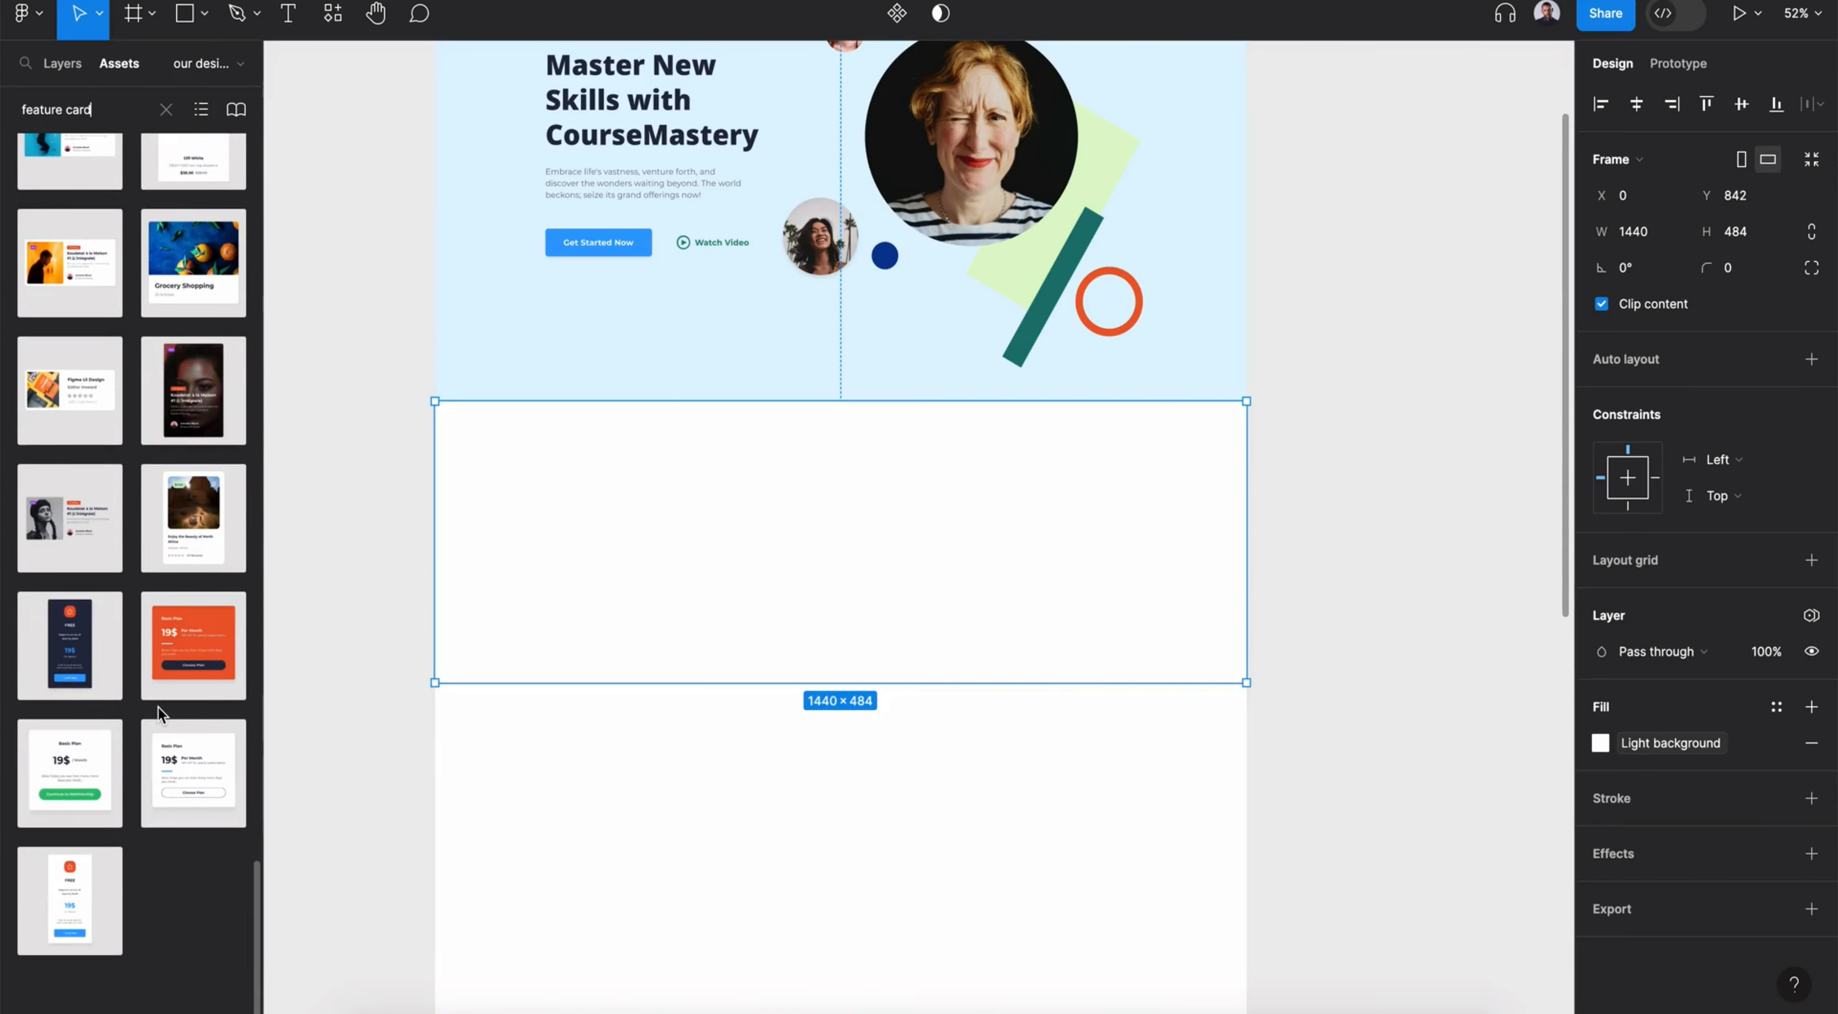
pyautogui.scroll(20, 158, 707)
pyautogui.moveTo(70, 597); pyautogui.dragTo(628, 537)
# Show the Bootstrap layout grid on the Desktop - 1 frame
pyautogui.click(62, 62)
pyautogui.click(143, 562)
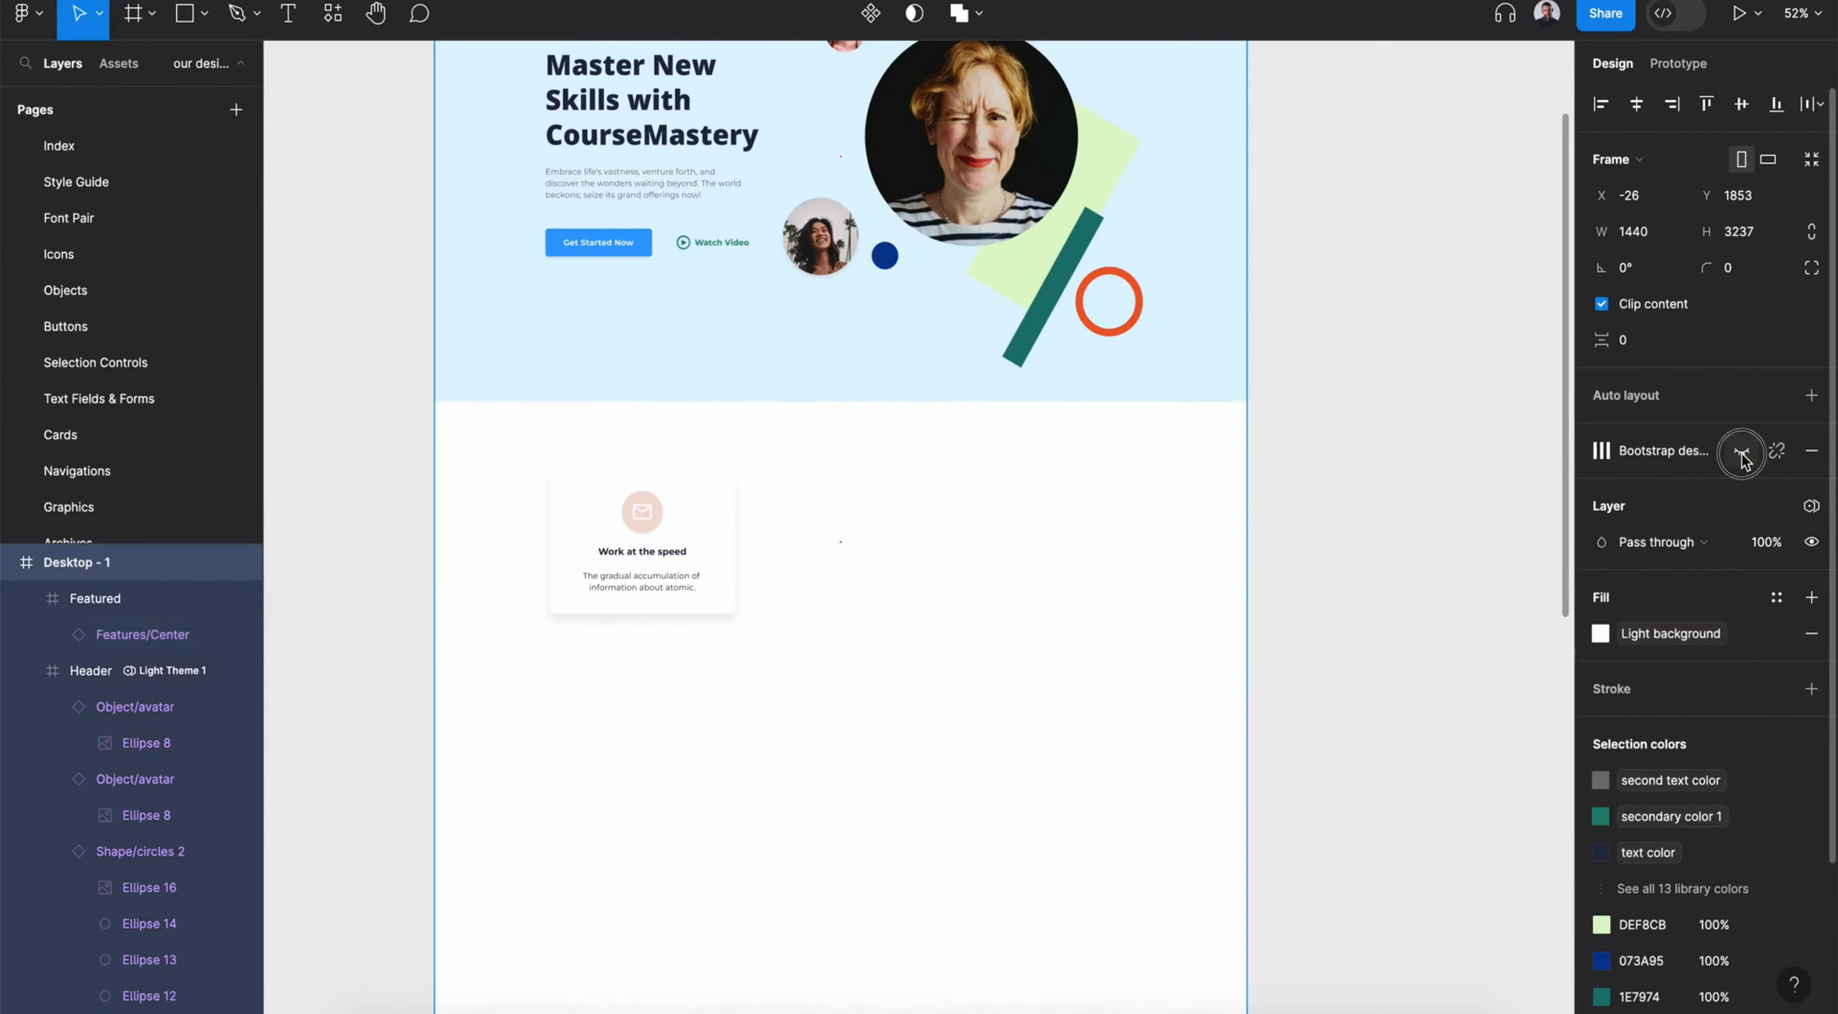
pyautogui.click(1742, 450)
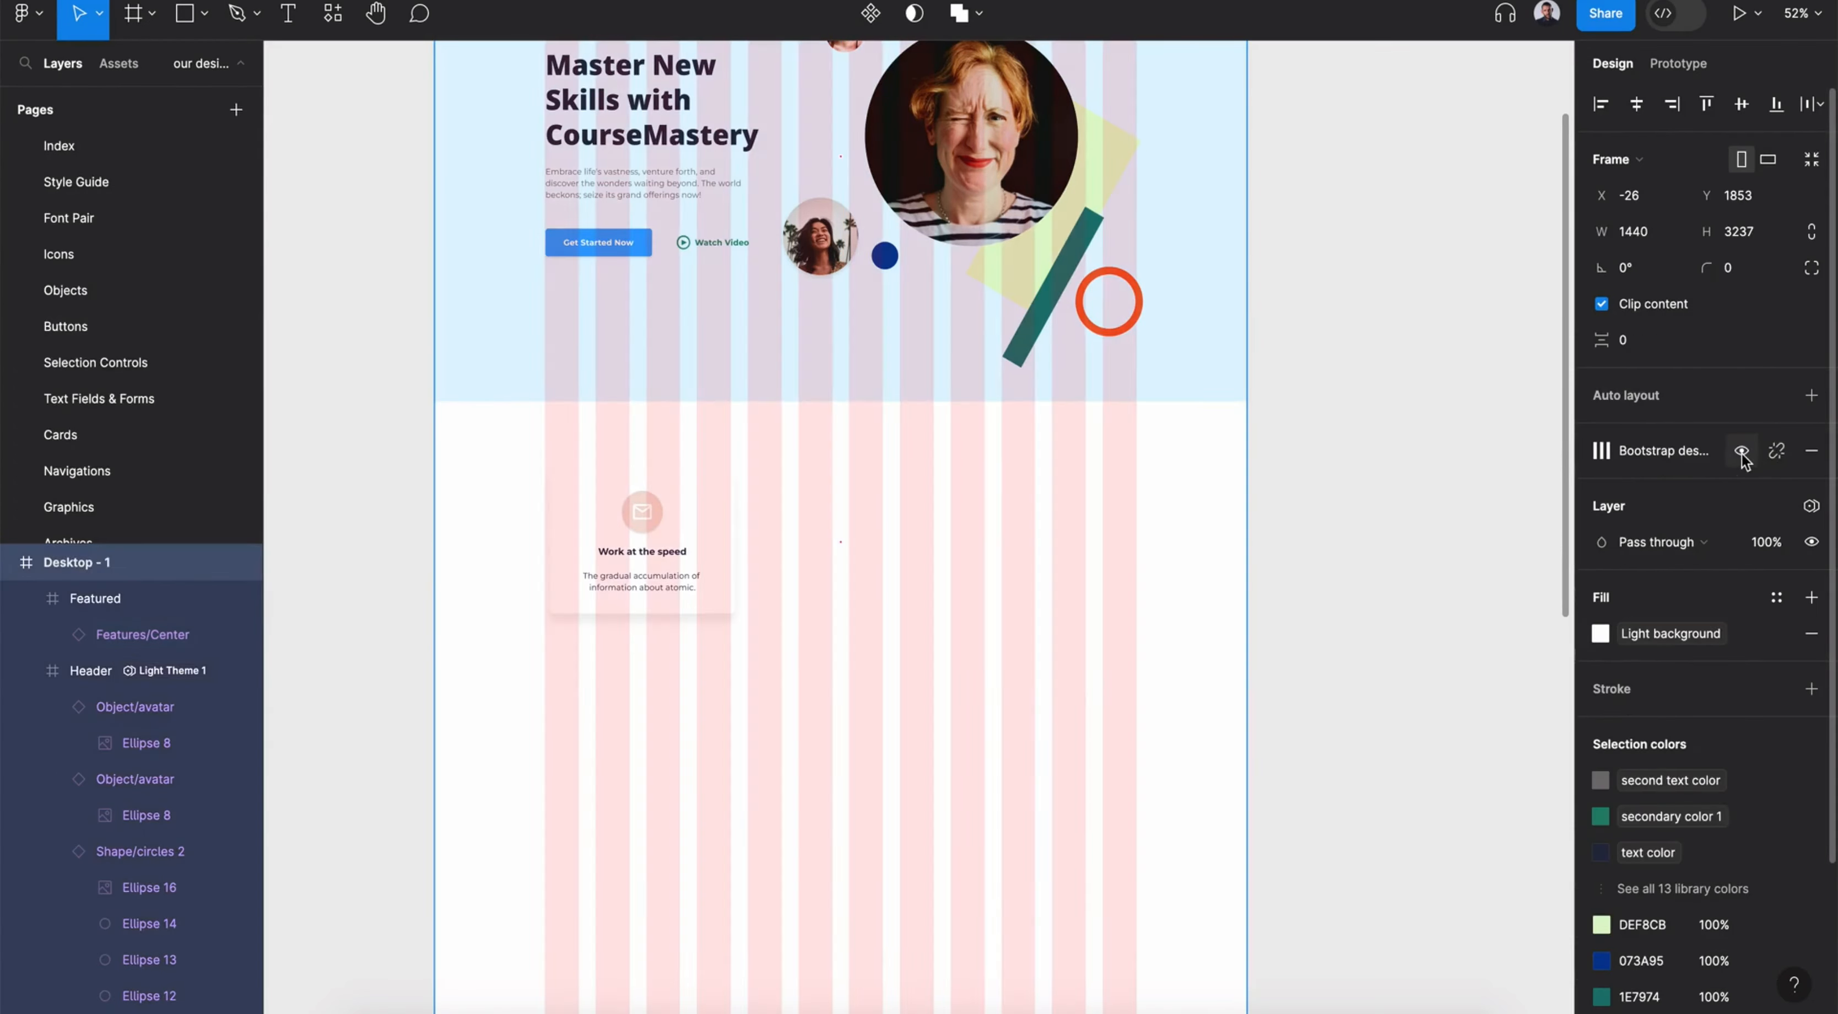
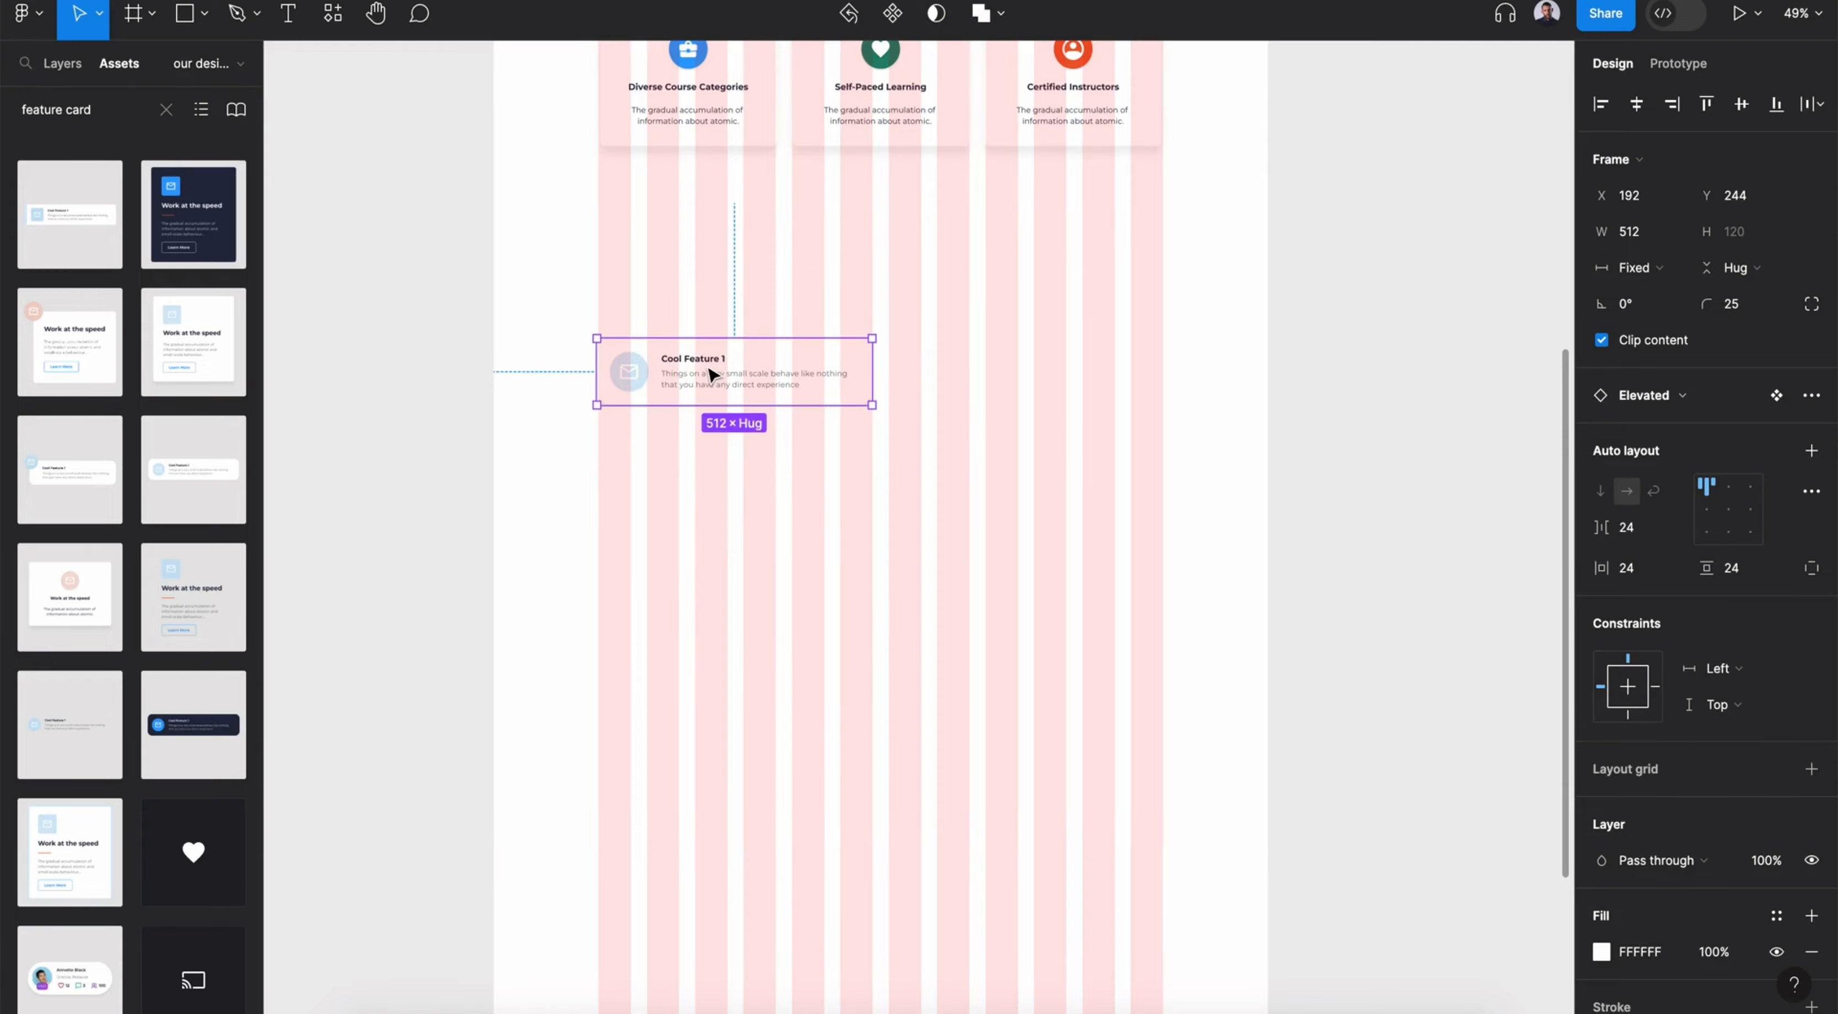
# Resize the Cool Feature 1 card to 507 wide on the grid columns and duplicate it to X 285, Y 399
pyautogui.scroll(5, 708, 370)
pyautogui.moveTo(574, 390); pyautogui.dragTo(580, 393)
pyautogui.moveTo(1192, 367); pyautogui.dragTo(1186, 367)
pyautogui.scroll(-5, 1186, 367)
pyautogui.moveTo(976, 312); pyautogui.dragTo(923, 456)
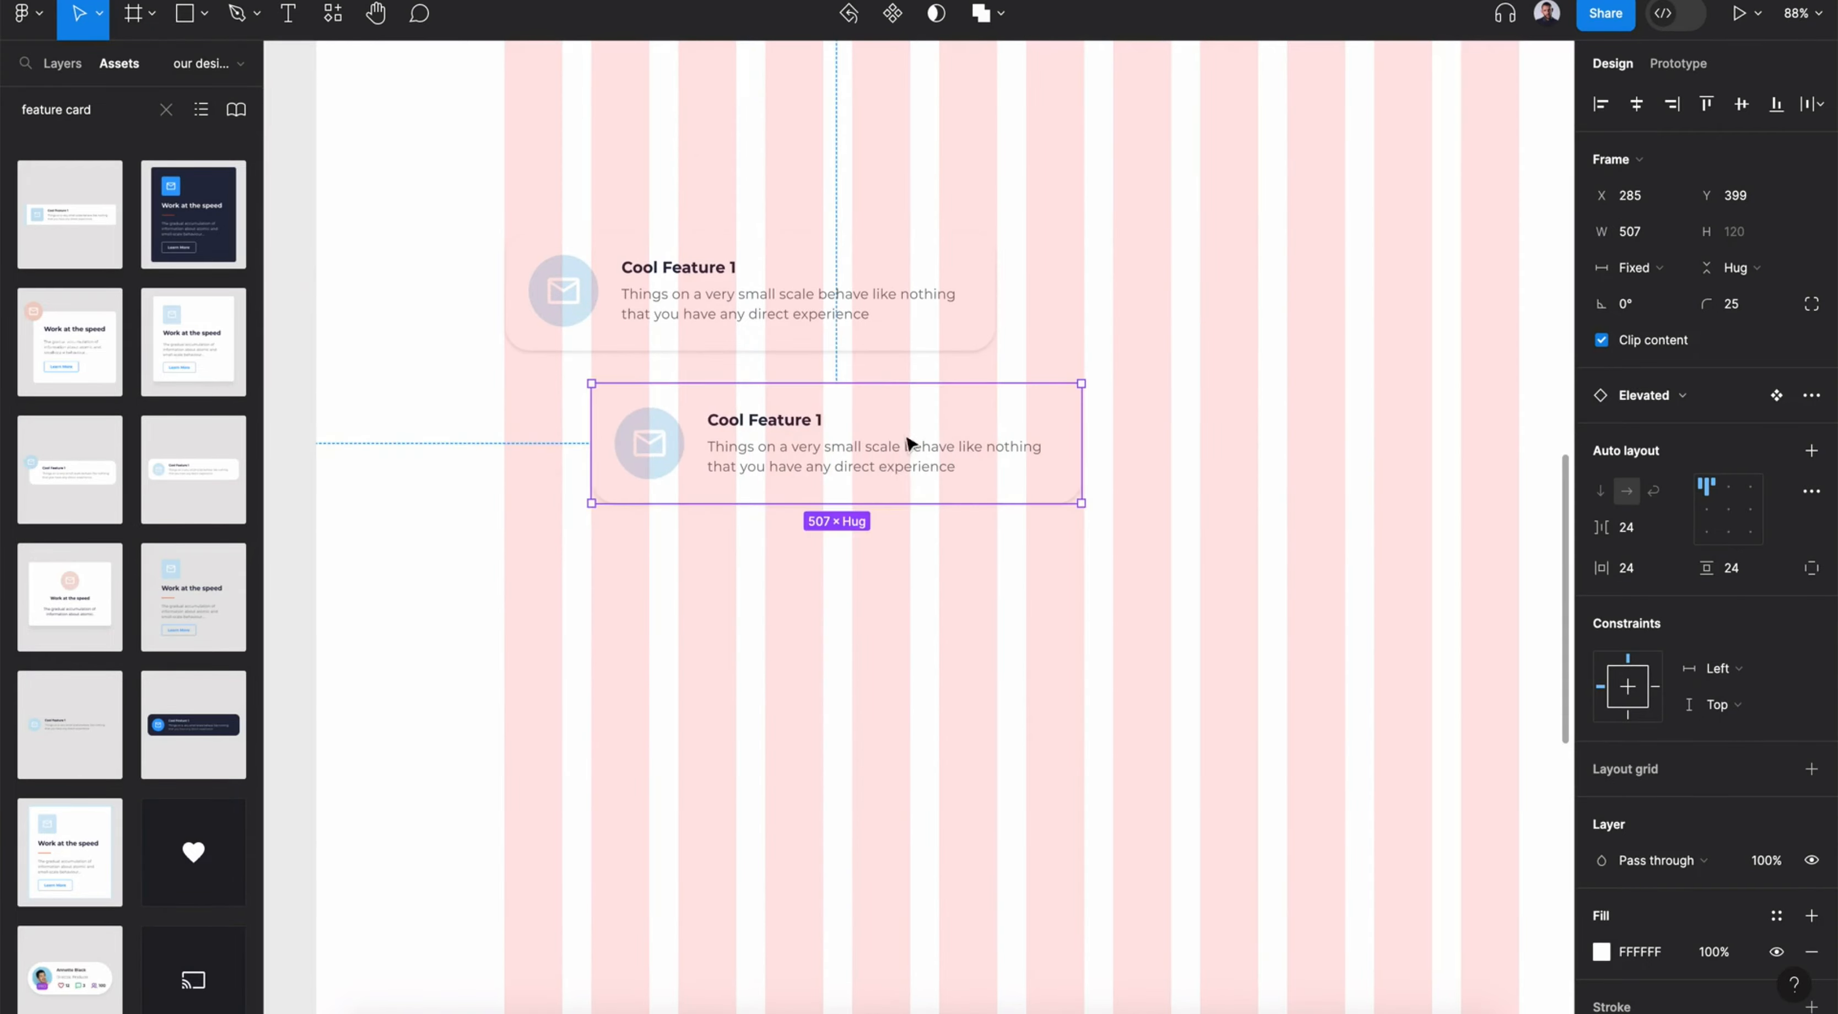
# Duplicate the two staggered Cool Feature 1 cards below themselves to form a column of four
pyautogui.keyDown('shift'); pyautogui.click(854, 341); pyautogui.keyUp('shift')
pyautogui.moveTo(854, 350); pyautogui.dragTo(865, 632)
pyautogui.scroll(-5, 928, 606)
pyautogui.hscroll(3, 926, 598)
pyautogui.scroll(-1, 926, 598)
pyautogui.click(873, 582)
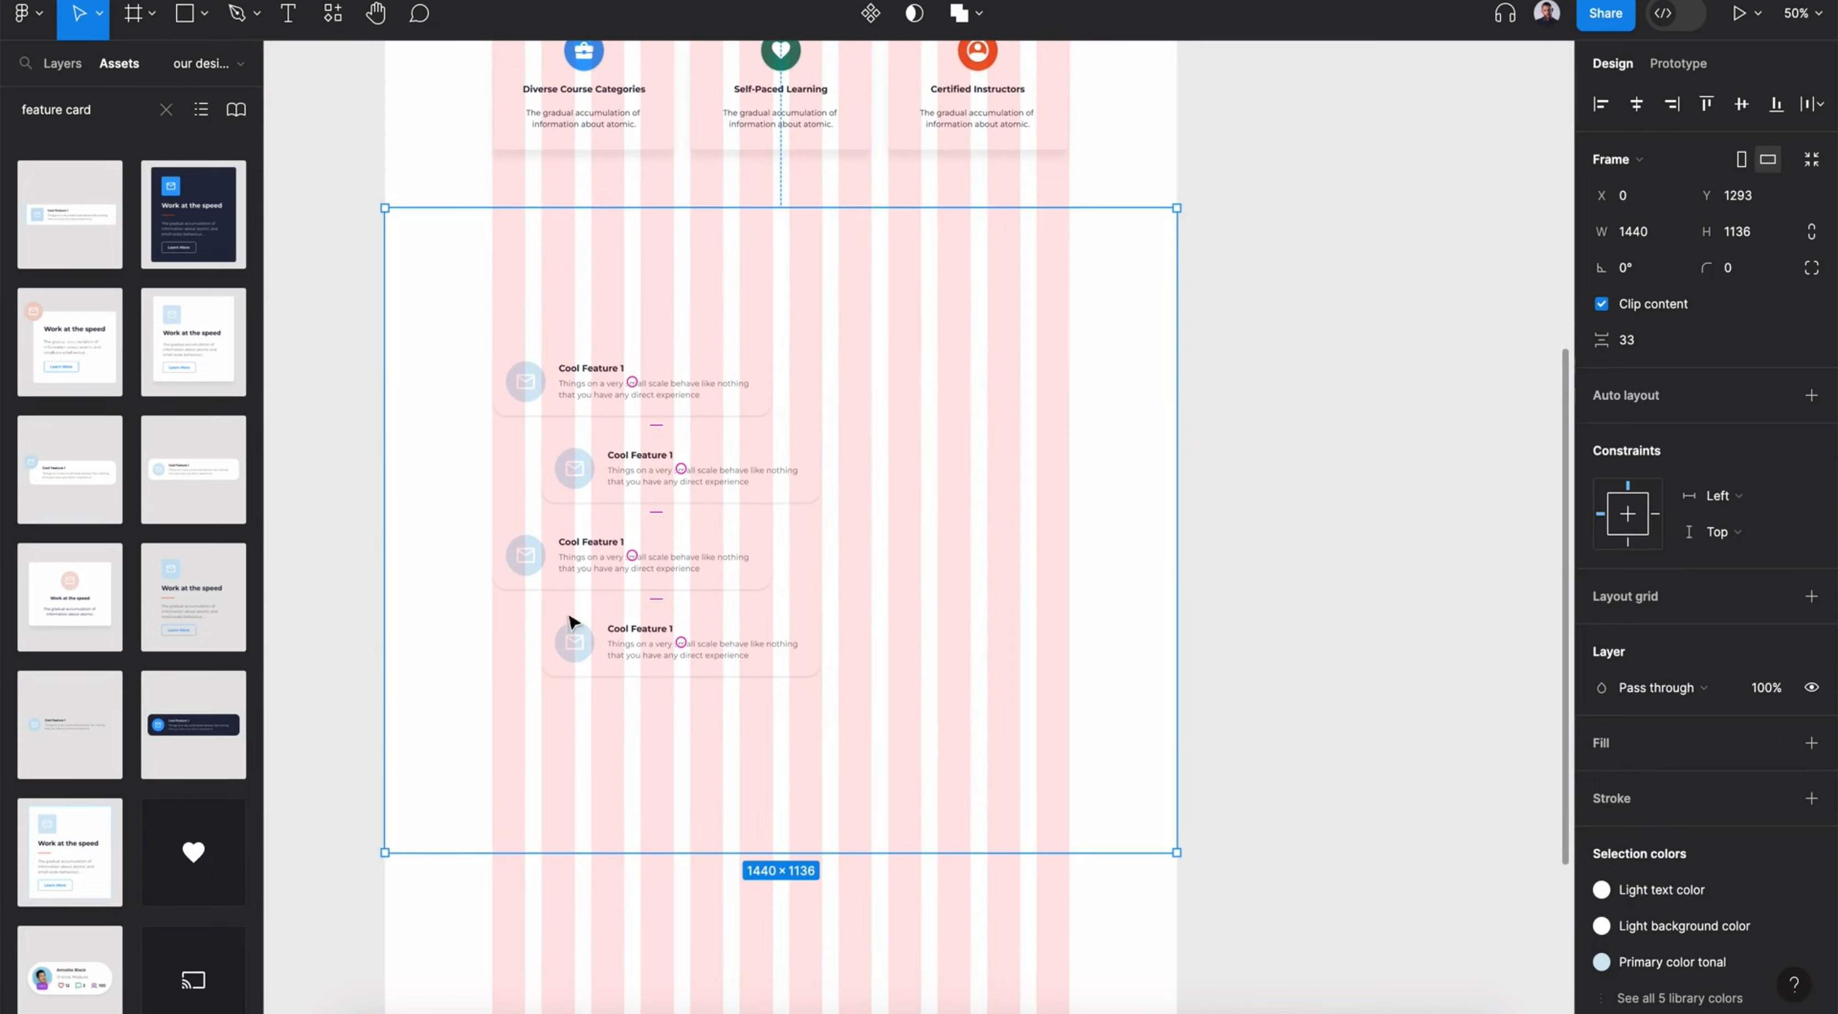
# Move all four Cool Feature 1 cards slightly up and shorten their section frame to about 1008 high
pyautogui.doubleClick(614, 650)
pyautogui.keyDown('shift'); pyautogui.click(606, 568); pyautogui.keyUp('shift')
pyautogui.keyDown('shift'); pyautogui.click(604, 475); pyautogui.keyUp('shift')
pyautogui.keyDown('shift'); pyautogui.click(603, 389); pyautogui.keyUp('shift')
pyautogui.moveTo(602, 383); pyautogui.dragTo(601, 352)
pyautogui.click(978, 434)
pyautogui.moveTo(744, 851); pyautogui.dragTo(745, 779)
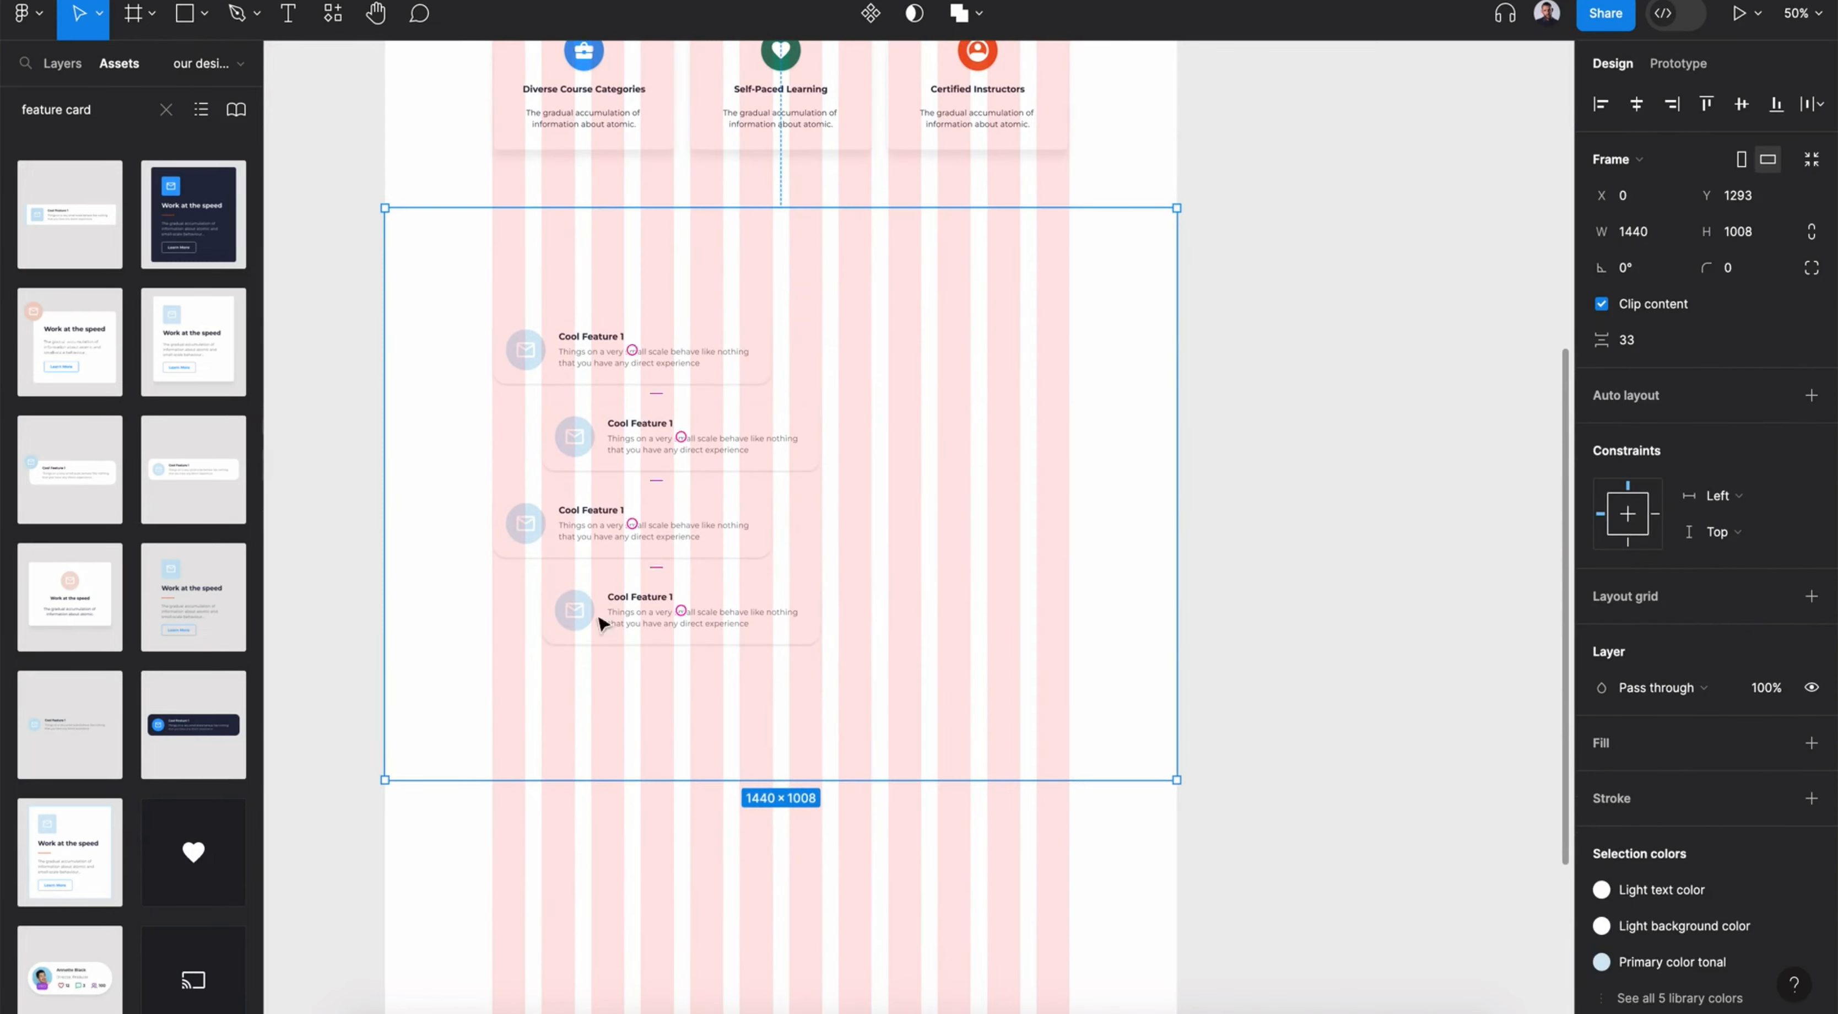
# Swap the Diverse Courses card's email icon for the briefcase icon and apply Text color to it
pyautogui.click(77, 77)
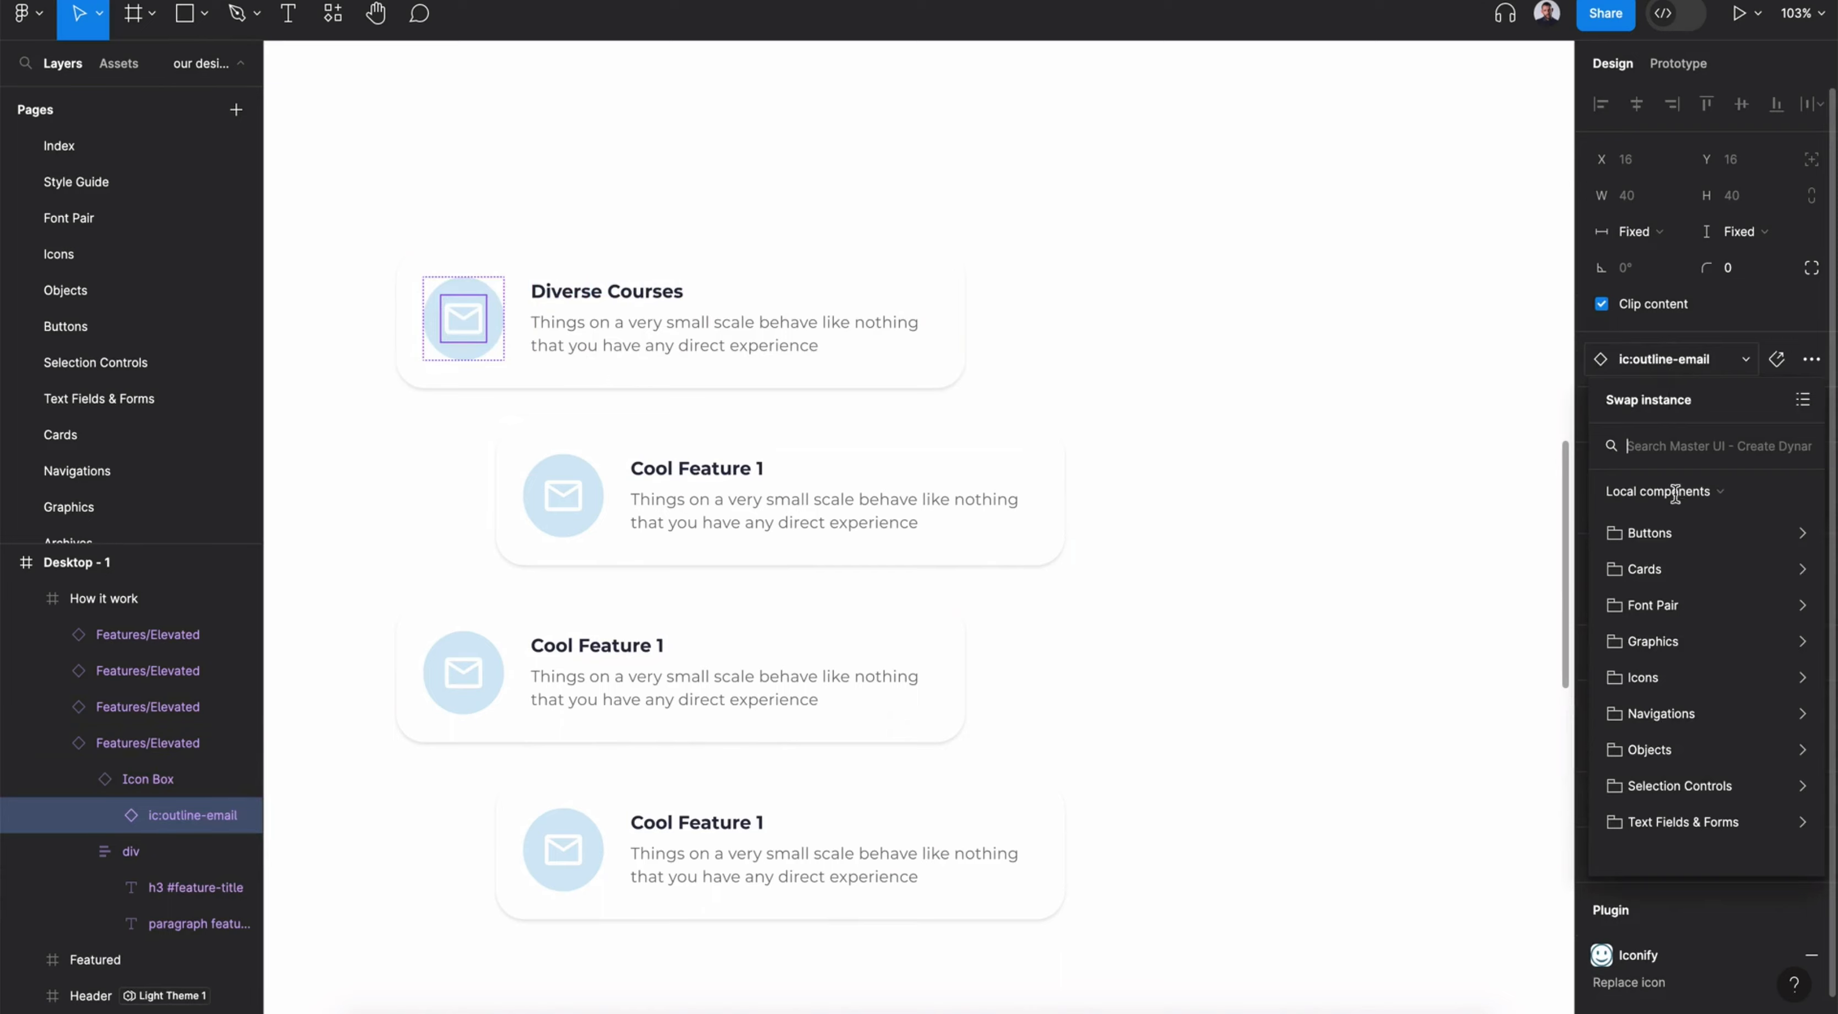
pyautogui.click(1663, 710)
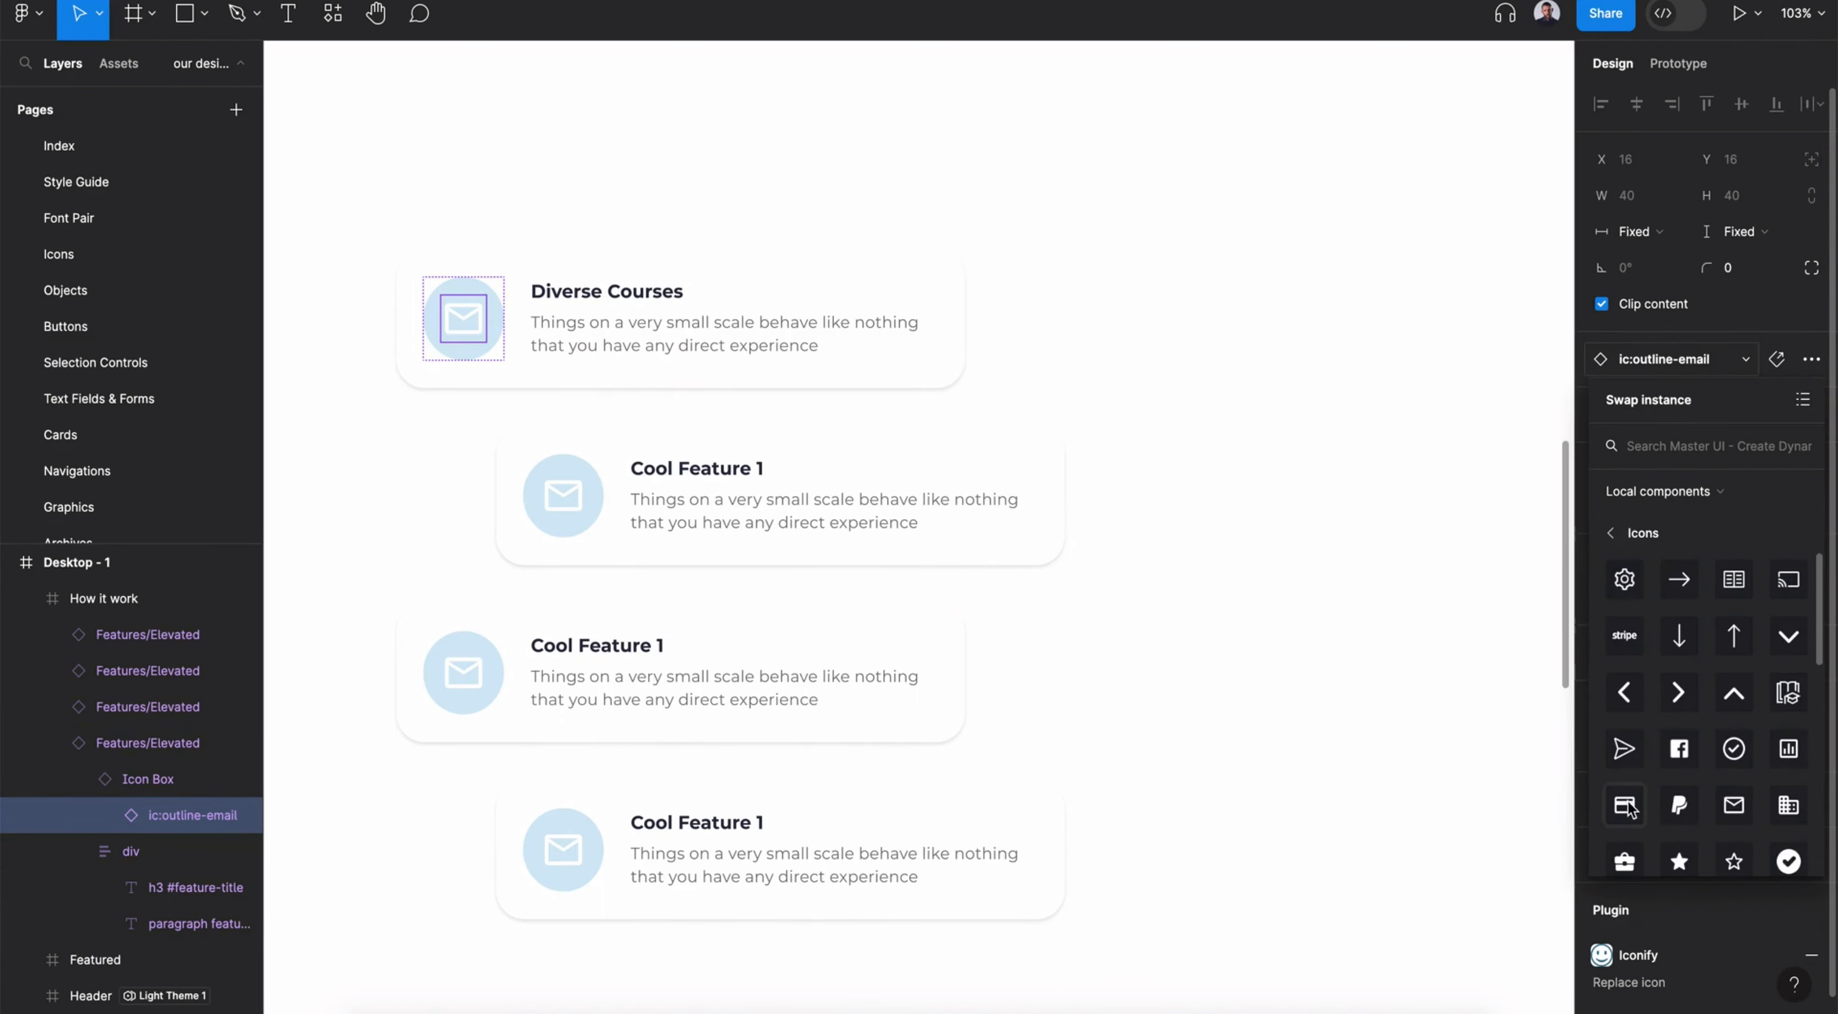
pyautogui.click(1626, 861)
pyautogui.click(1656, 741)
pyautogui.scroll(-4, 1443, 875)
pyautogui.scroll(-5, 1441, 857)
pyautogui.click(1424, 737)
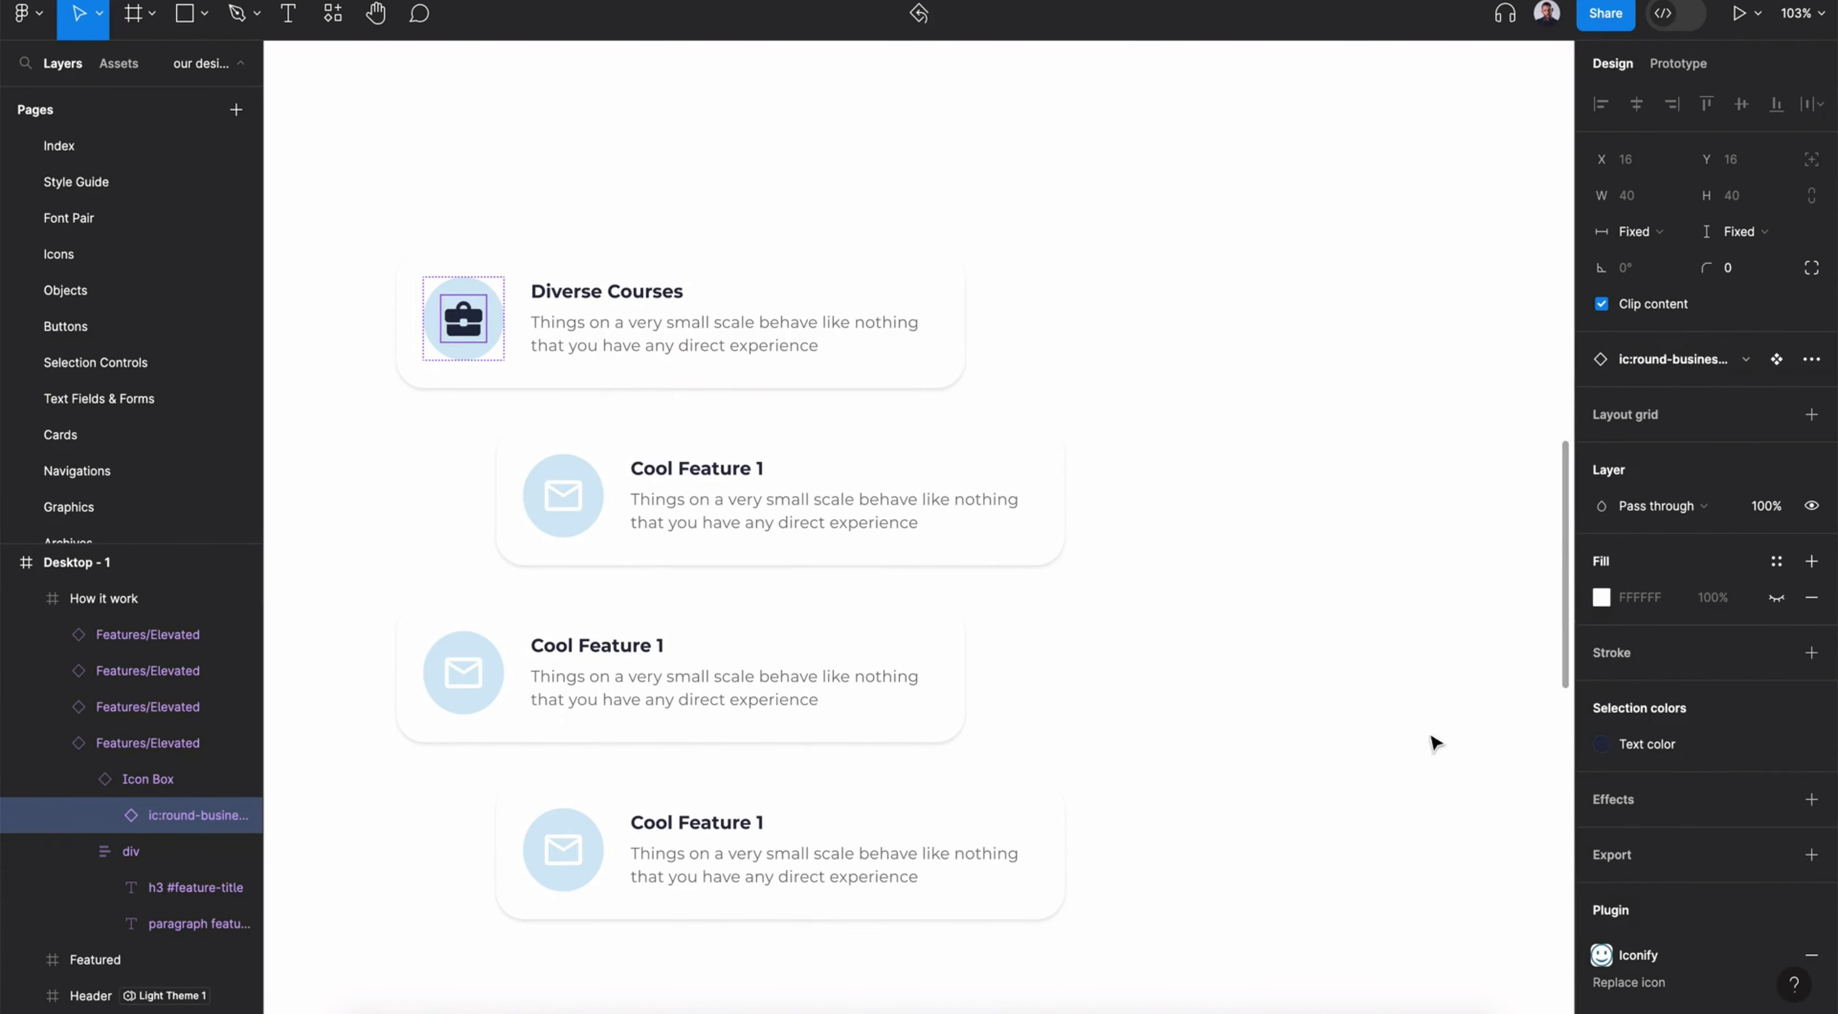
# Apply Secondary color tonal 1 to the second card's icon box and Secondary color 1 to its email icon
pyautogui.click(574, 468)
pyautogui.click(1775, 775)
pyautogui.scroll(5, 1413, 863)
pyautogui.click(1400, 755)
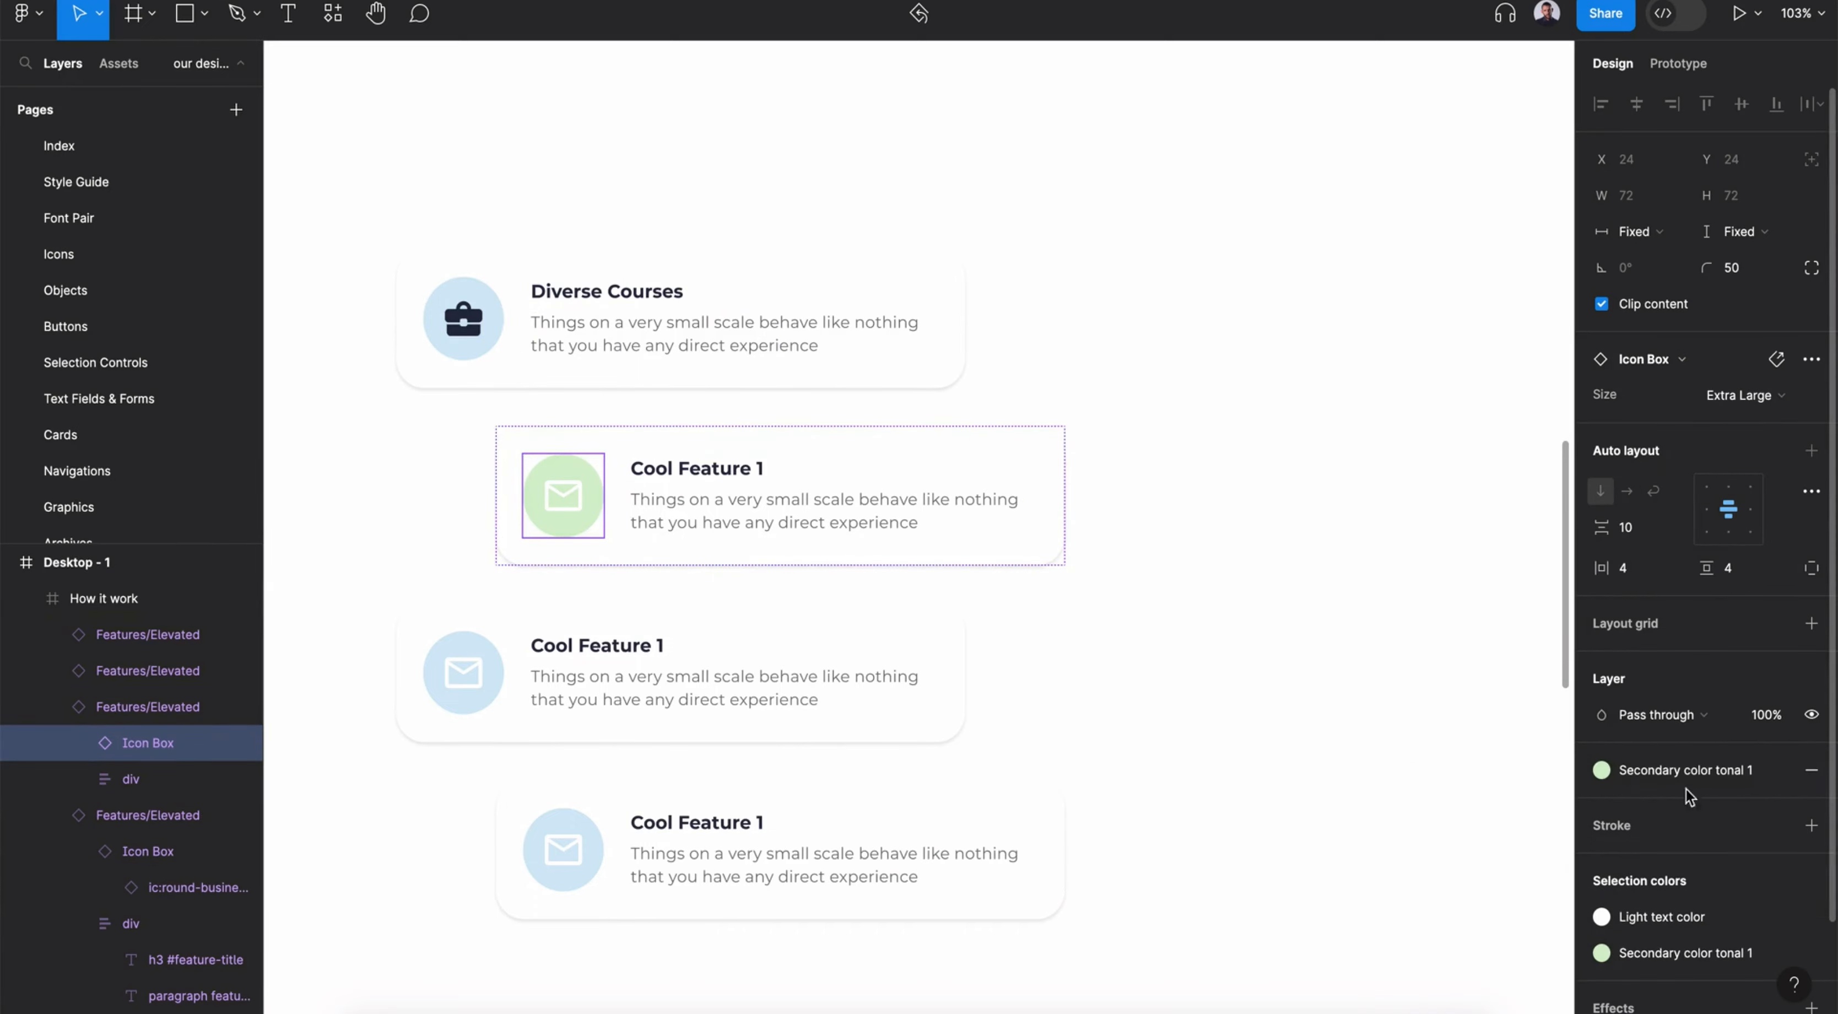
pyautogui.doubleClick(571, 500)
pyautogui.click(1635, 743)
pyautogui.scroll(-4, 1421, 821)
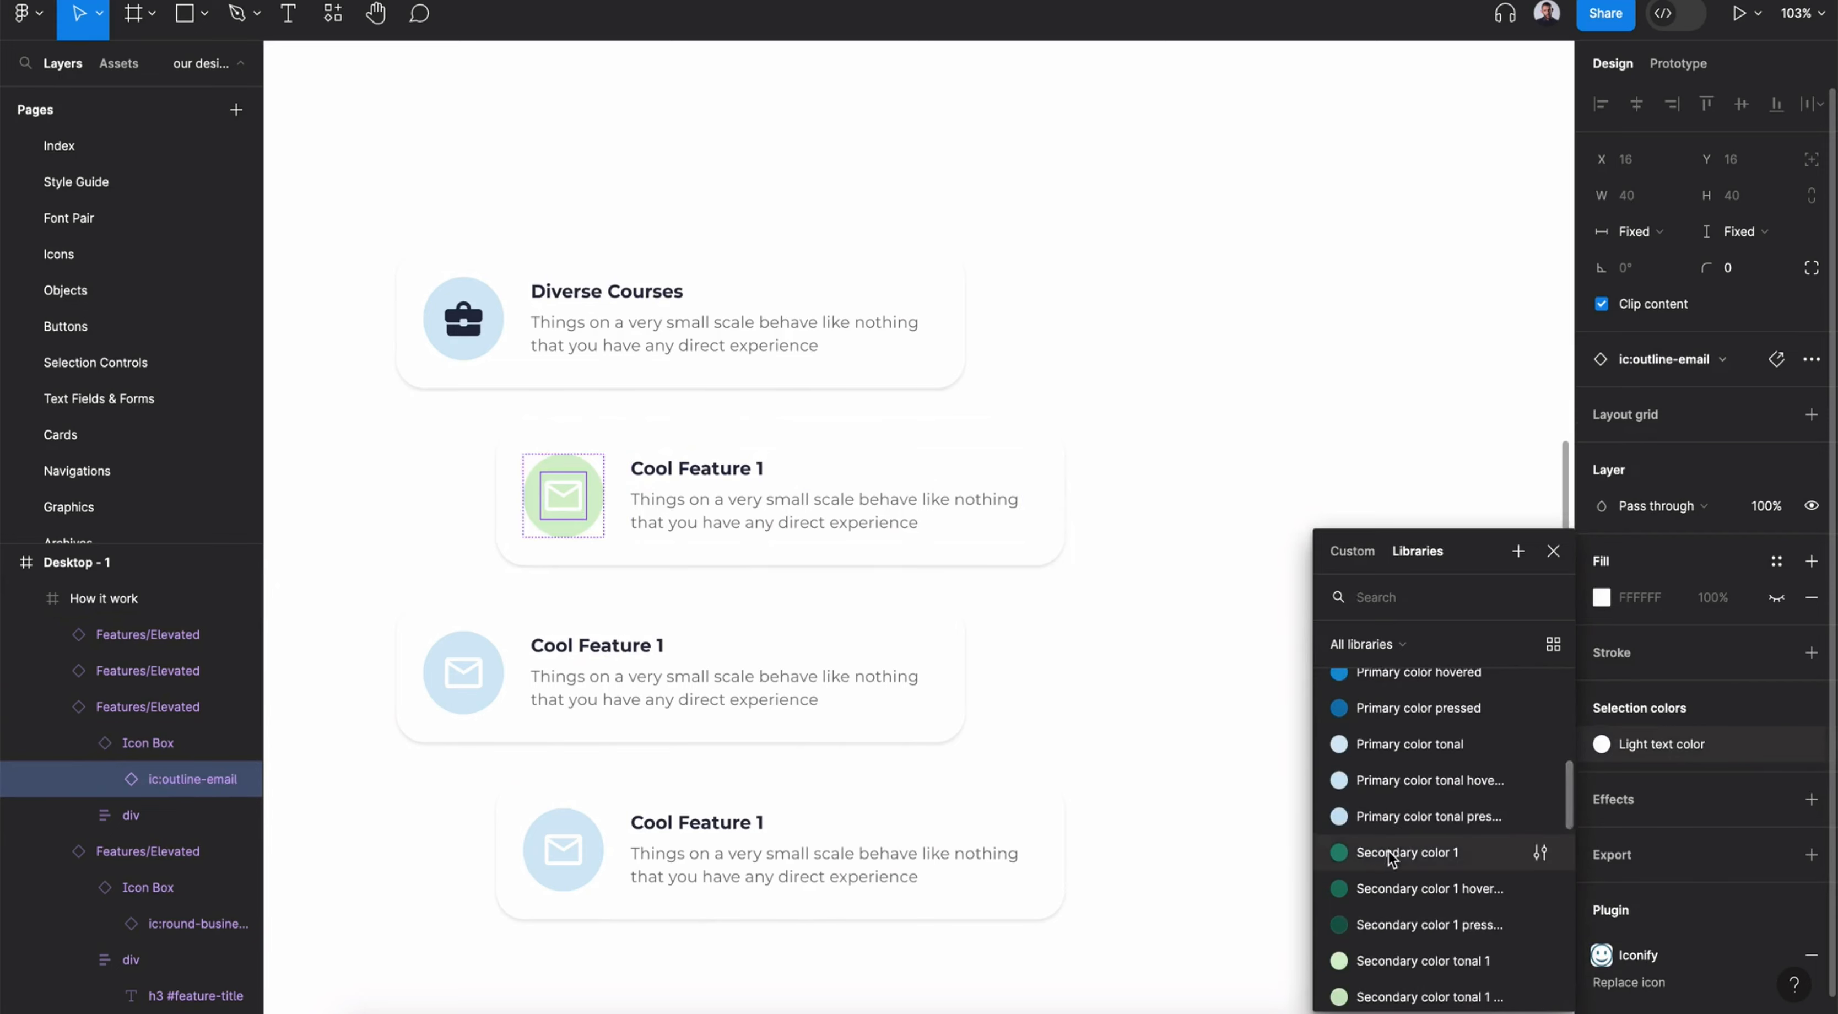
pyautogui.click(1388, 855)
# Swap the second card's email icon for the icon of a person in front of a screen from the local icons
pyautogui.click(1723, 358)
pyautogui.click(1698, 675)
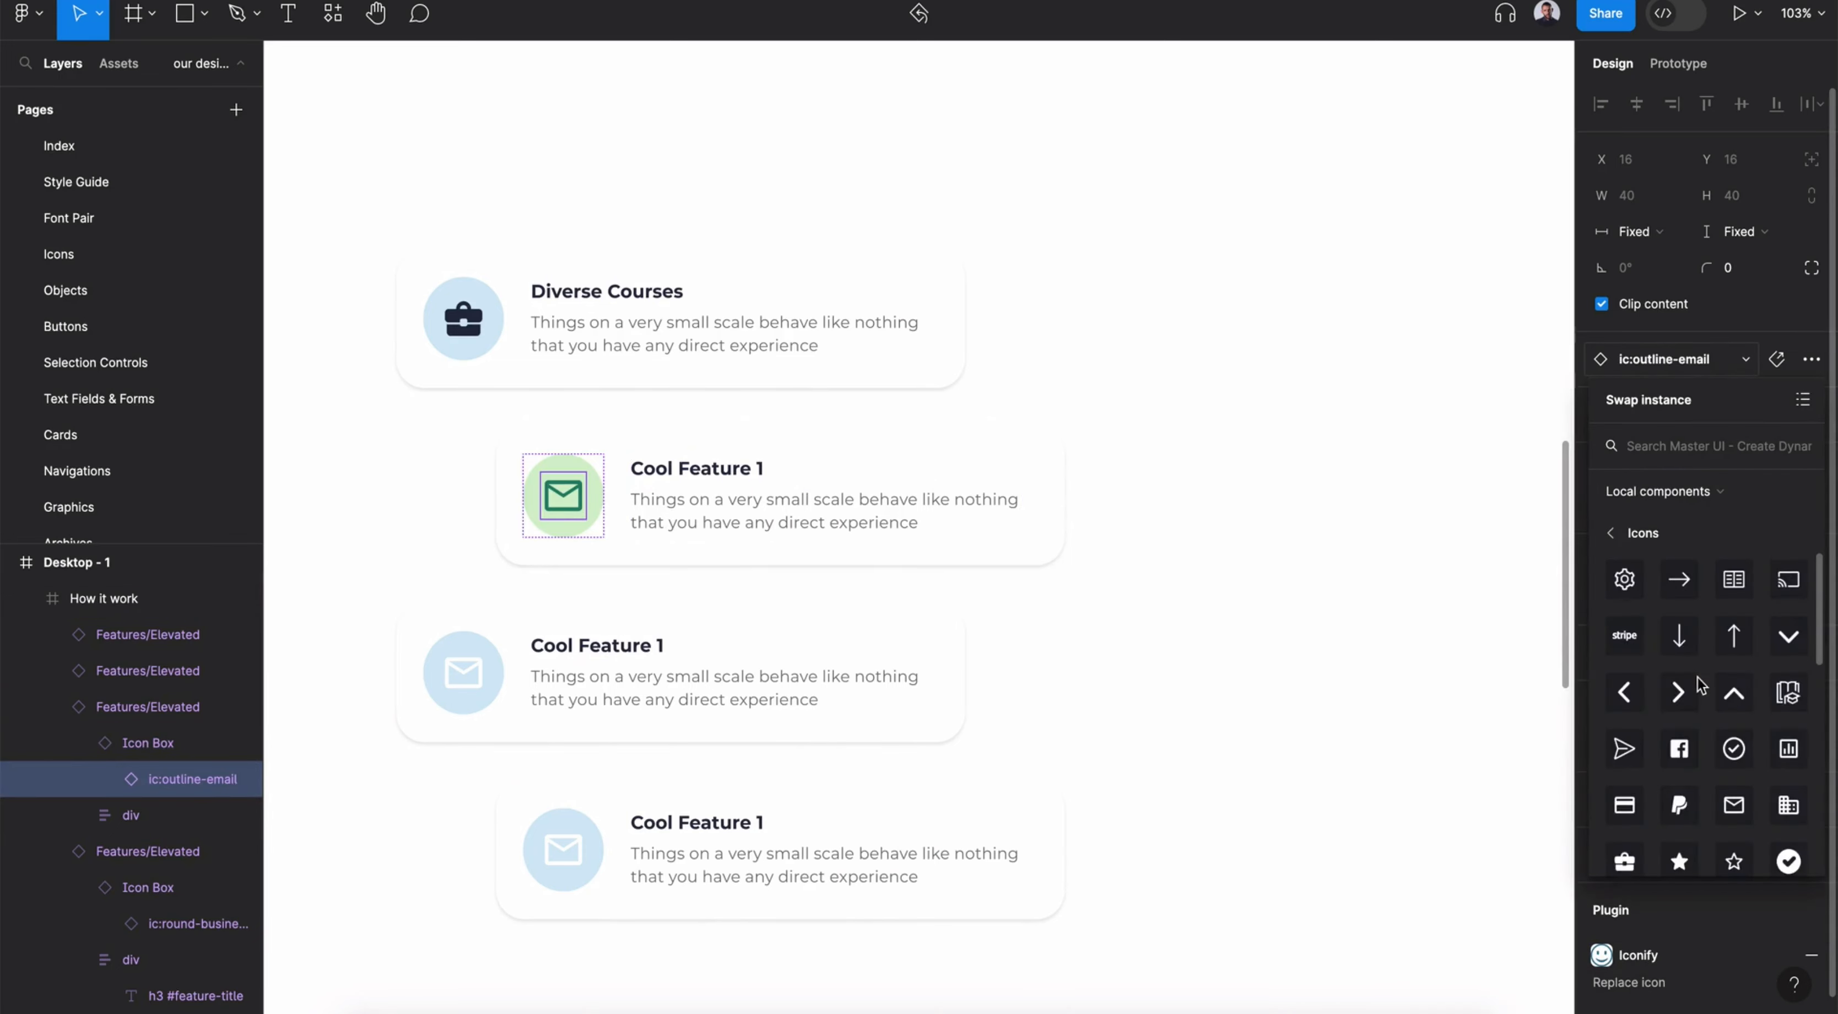
pyautogui.scroll(-1, 1701, 707)
pyautogui.scroll(-5, 1701, 731)
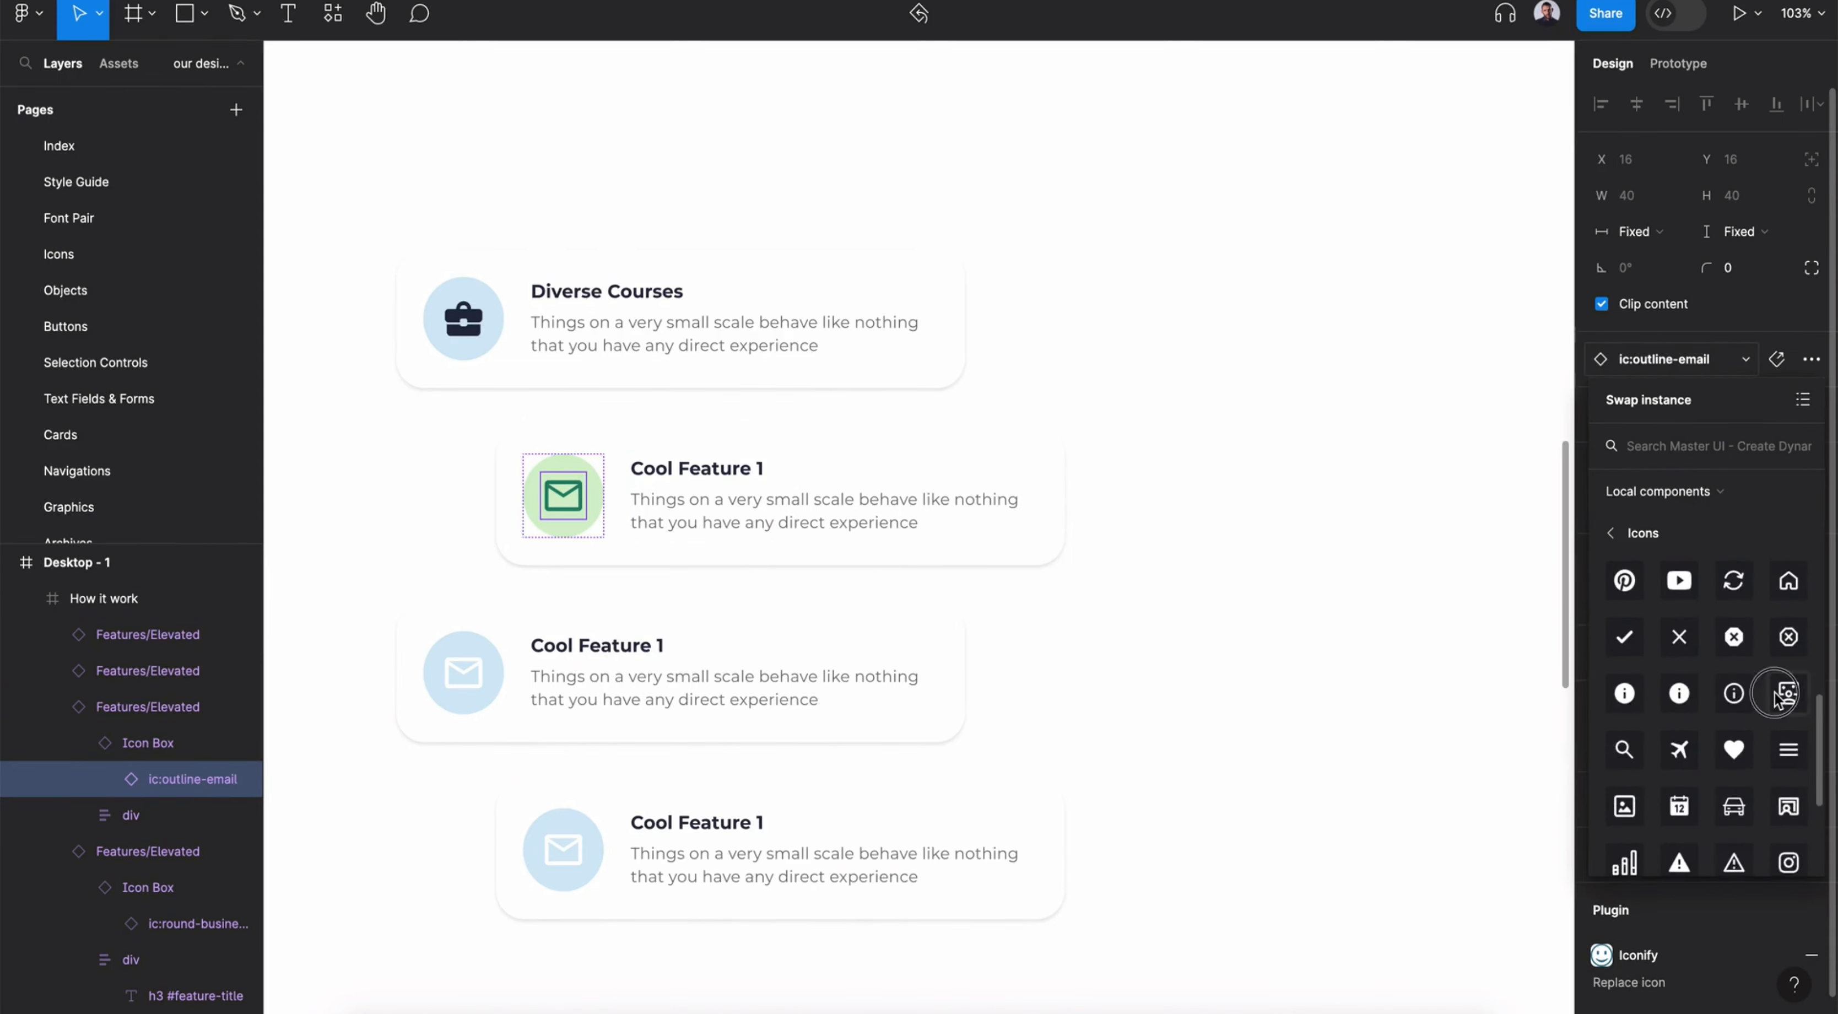
pyautogui.click(1788, 697)
# Change the second card's title to "Self Paced Learning"
pyautogui.click(711, 466)
pyautogui.doubleClick(711, 465)
pyautogui.write('Self Pac')
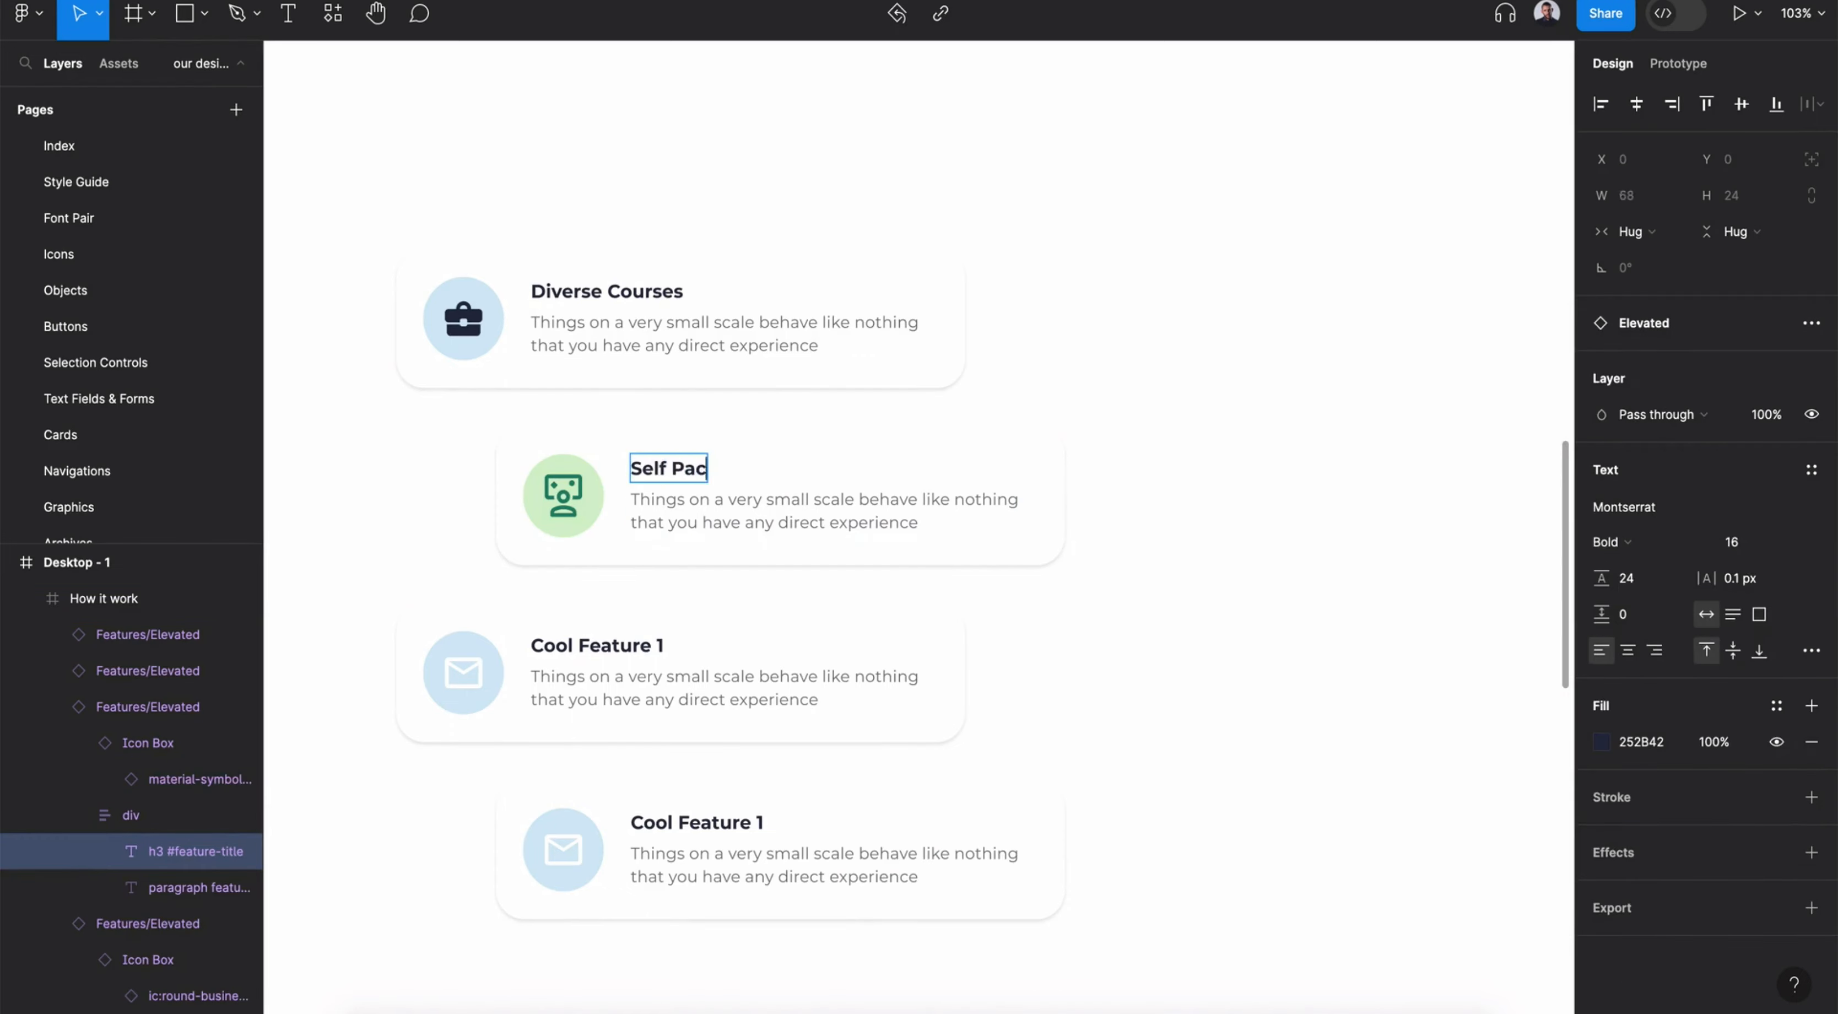
pyautogui.write('ed Learning')
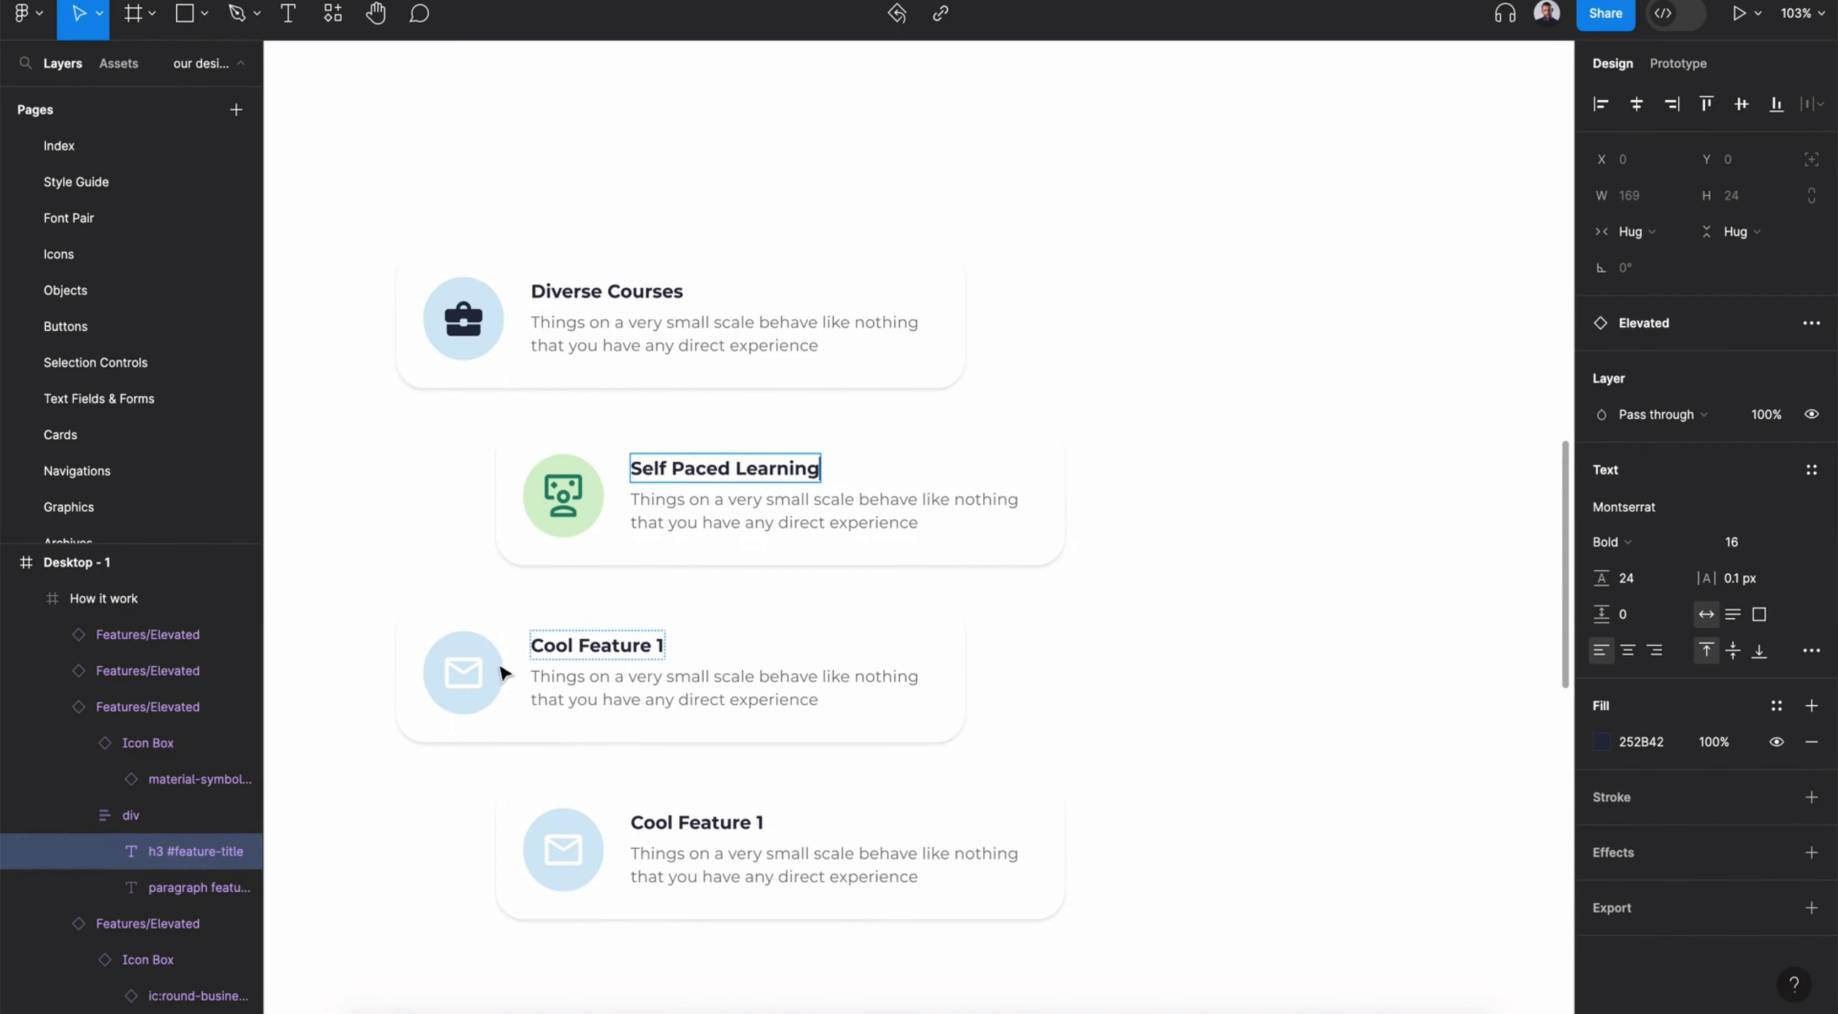
# Apply Secondary color tonal 2 to the third card's icon box and Secondary color 2 to its email icon
pyautogui.click(472, 671)
pyautogui.click(1777, 769)
pyautogui.scroll(-3, 1422, 760)
pyautogui.click(1423, 760)
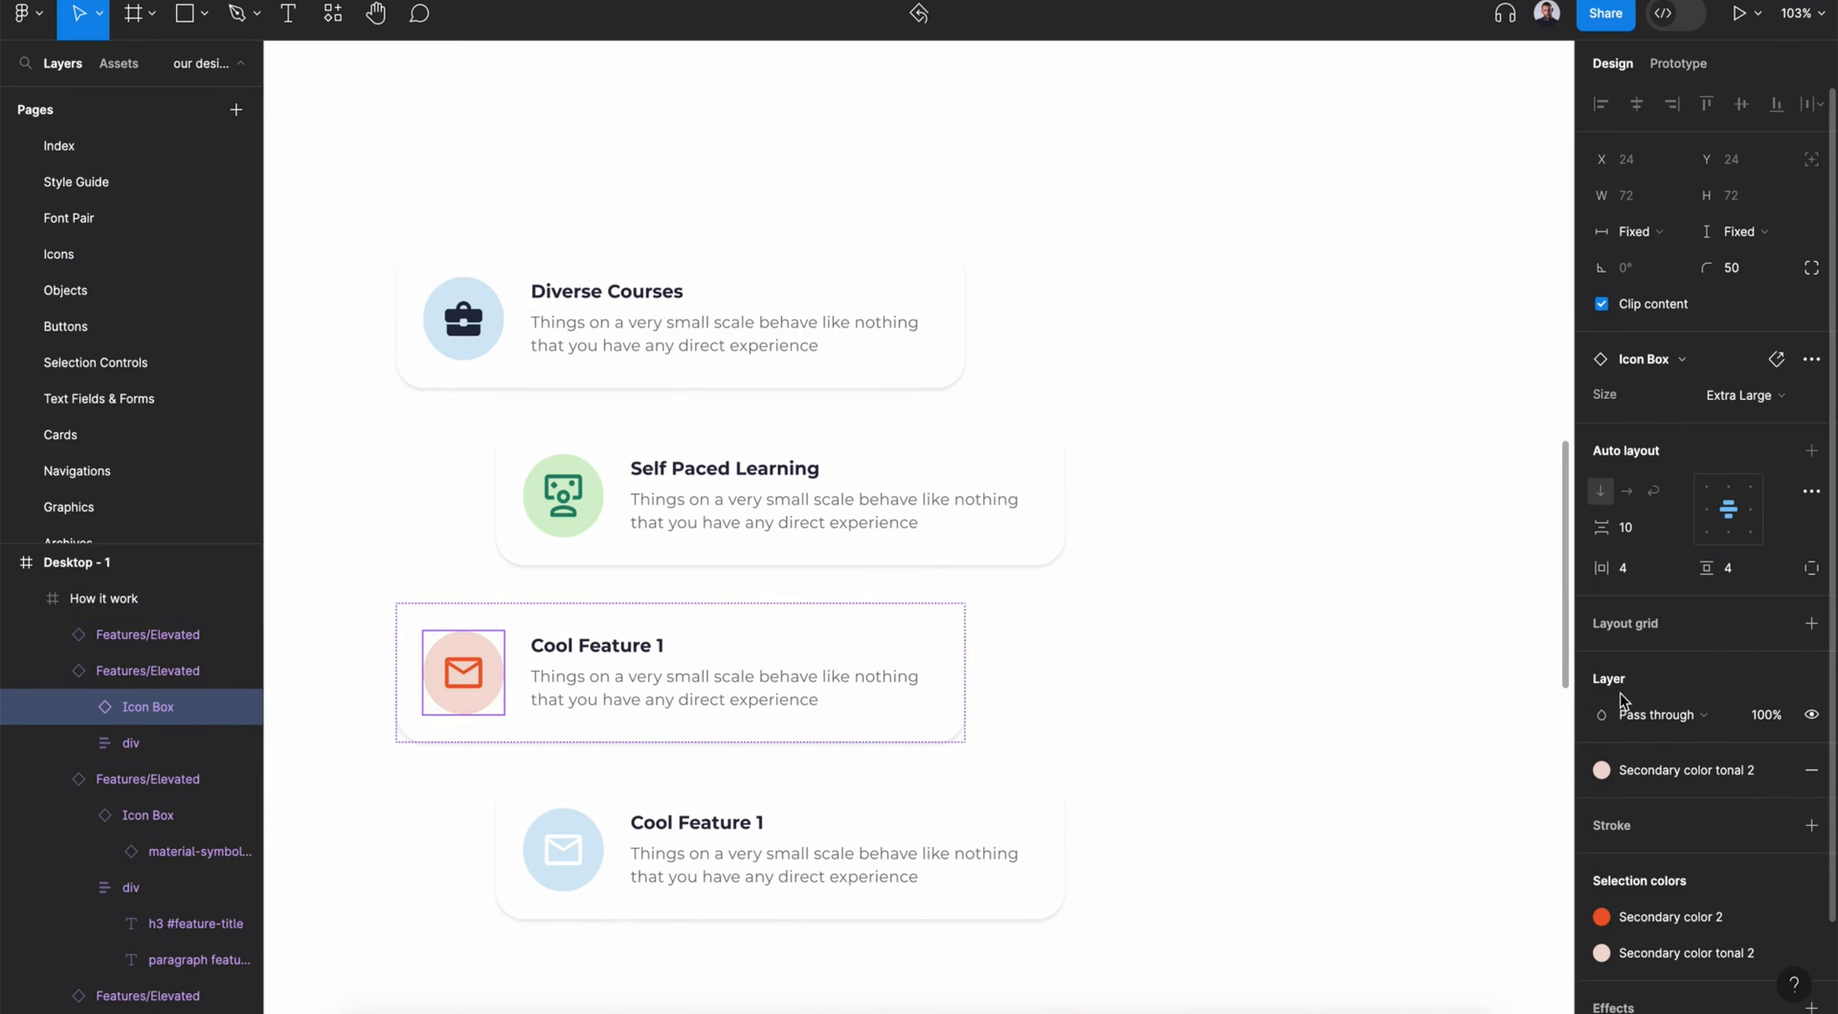
# Change the third card's title to "Interactive Lessons"
pyautogui.doubleClick(592, 646)
pyautogui.click(592, 645)
pyautogui.write('l')
pyautogui.press('super+a')
pyautogui.write('Interactive Lessons')
# Try swapping the Interactive Lessons card's email icon for the iconoir media video icon, and undo the swap
pyautogui.doubleClick(465, 690)
pyautogui.click(1681, 359)
pyautogui.click(1711, 677)
pyautogui.scroll(-3, 1746, 785)
pyautogui.click(1684, 676)
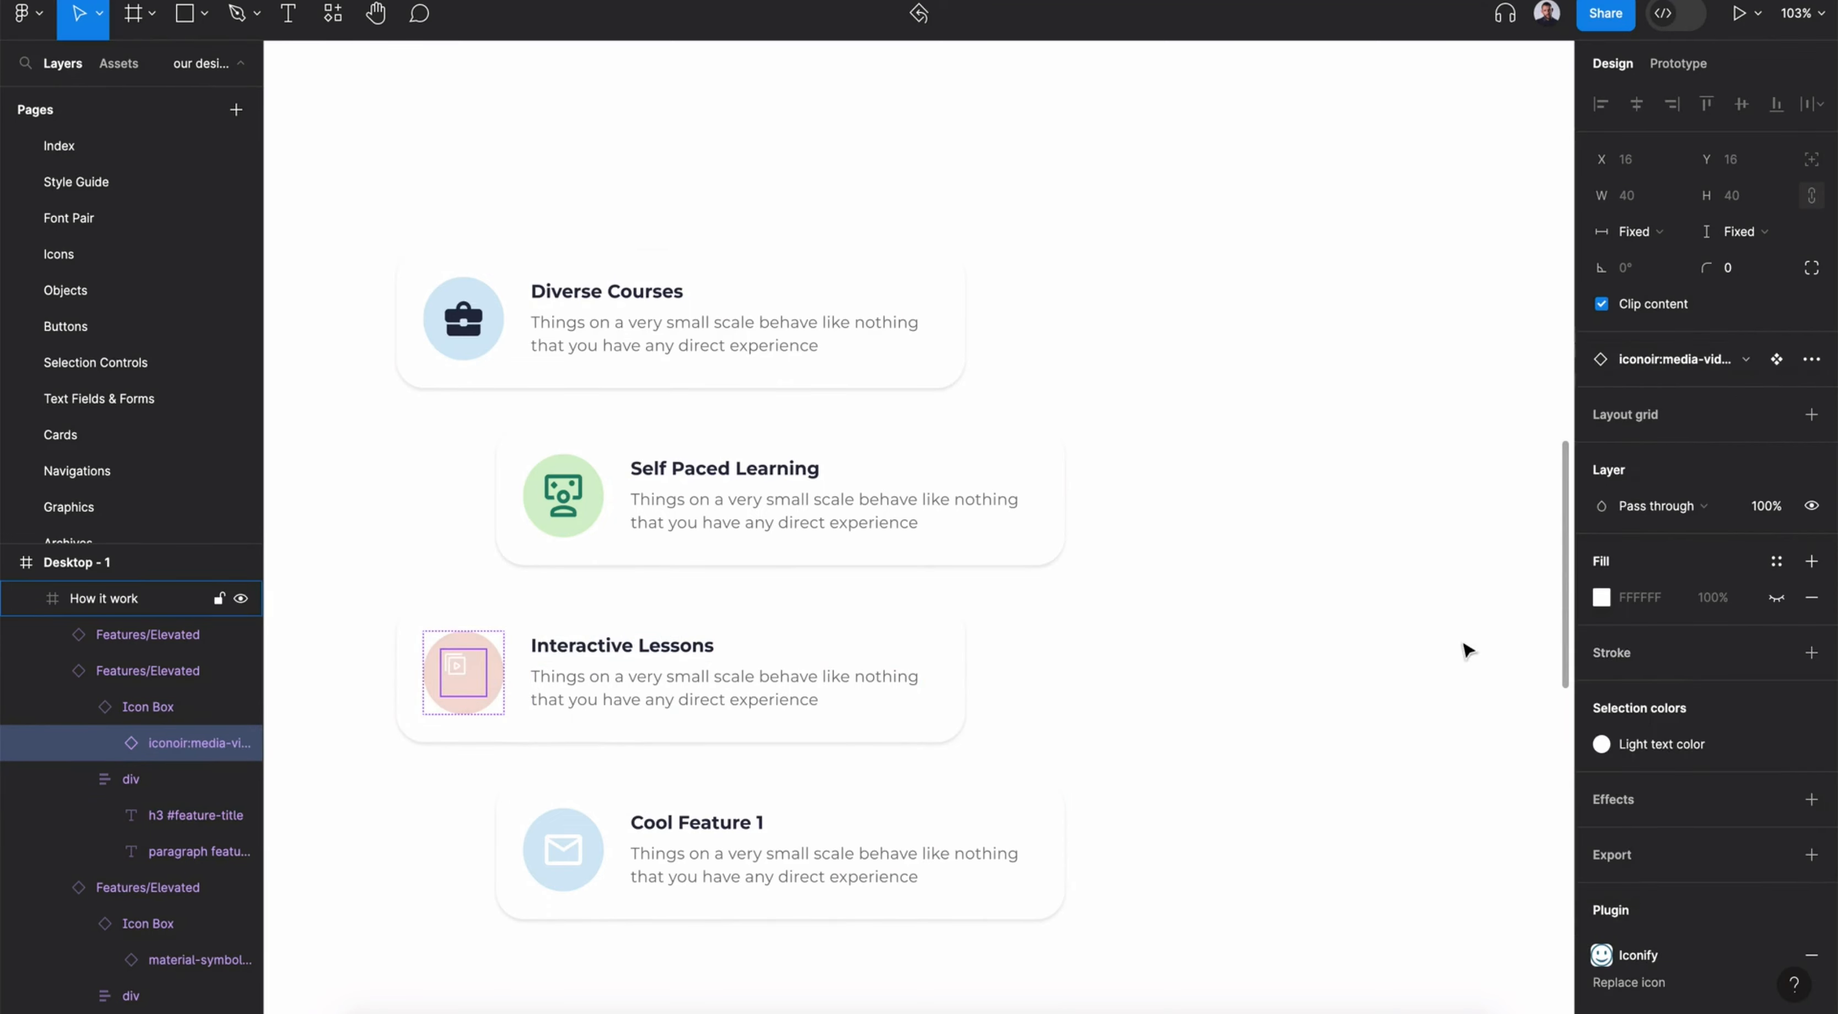
pyautogui.press('super+z')
# Swap the Interactive Lessons card's email icon for the framed picture icon from the local icons
pyautogui.click(1681, 359)
pyautogui.click(1706, 678)
pyautogui.scroll(-2, 1705, 782)
pyautogui.scroll(-3, 1752, 780)
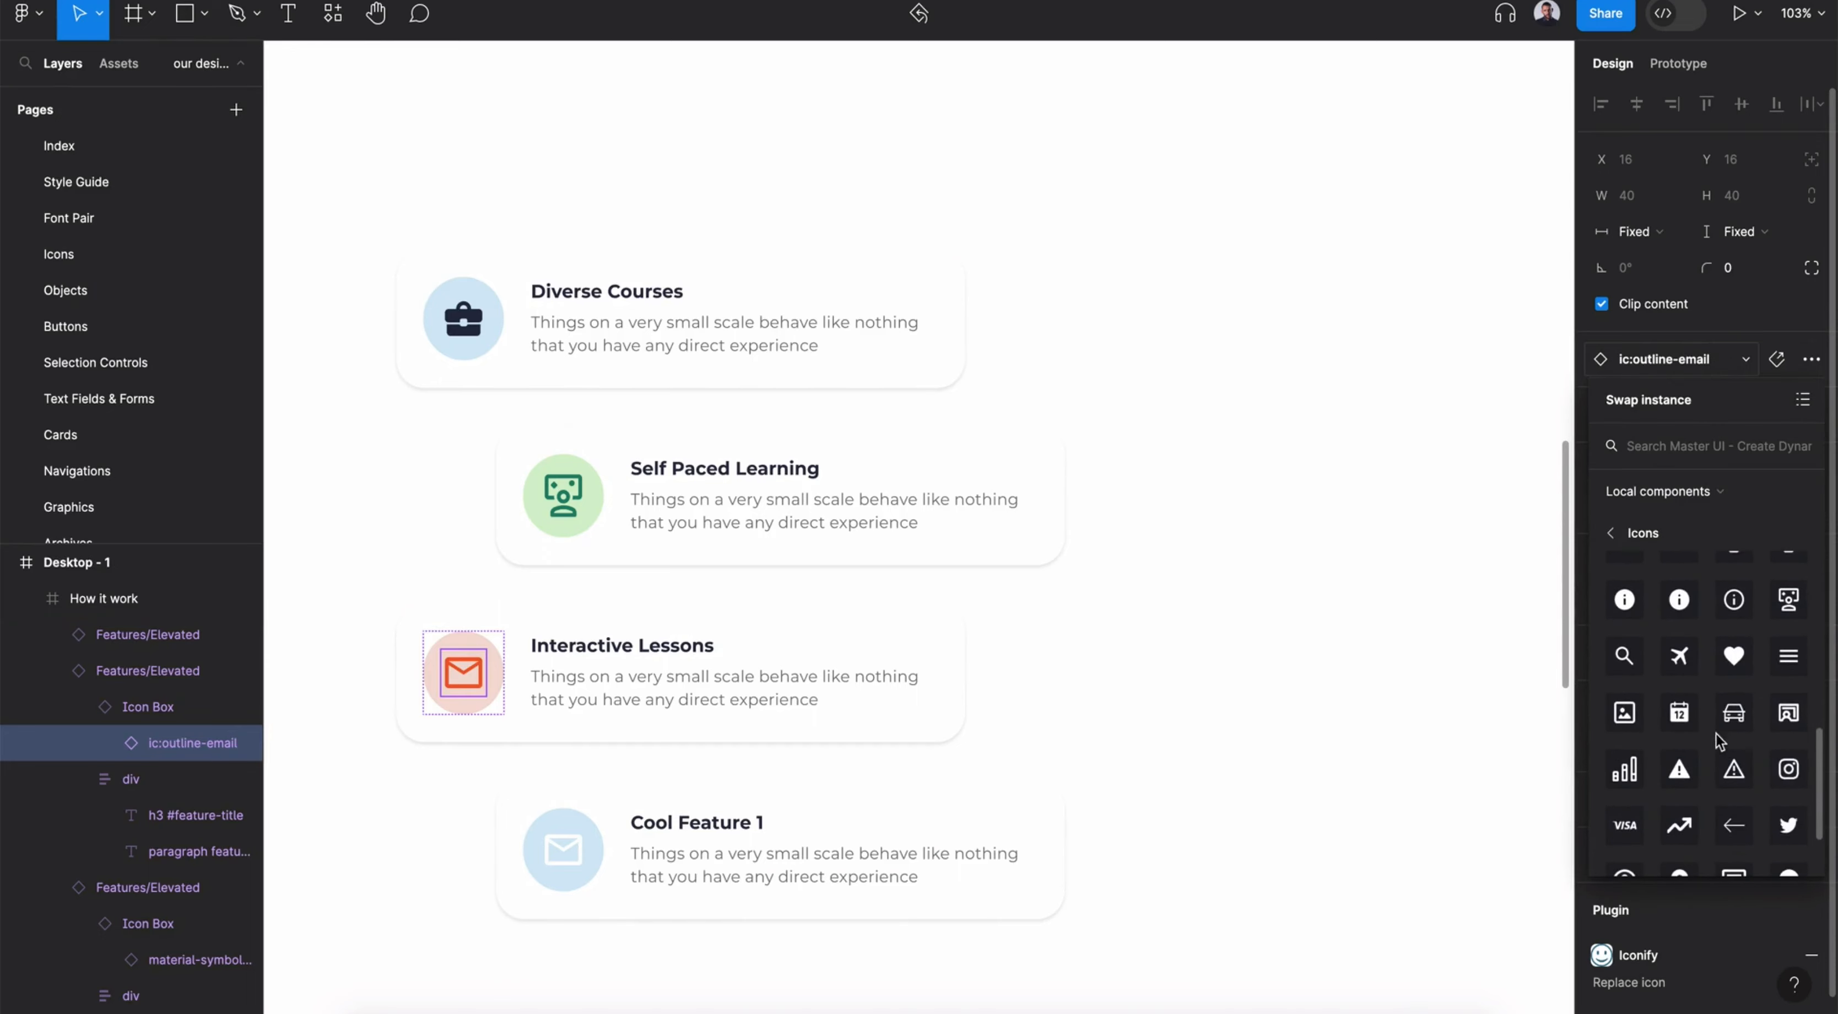
pyautogui.click(1627, 723)
# Apply Primary color to the email icon in the fourth card
pyautogui.click(578, 868)
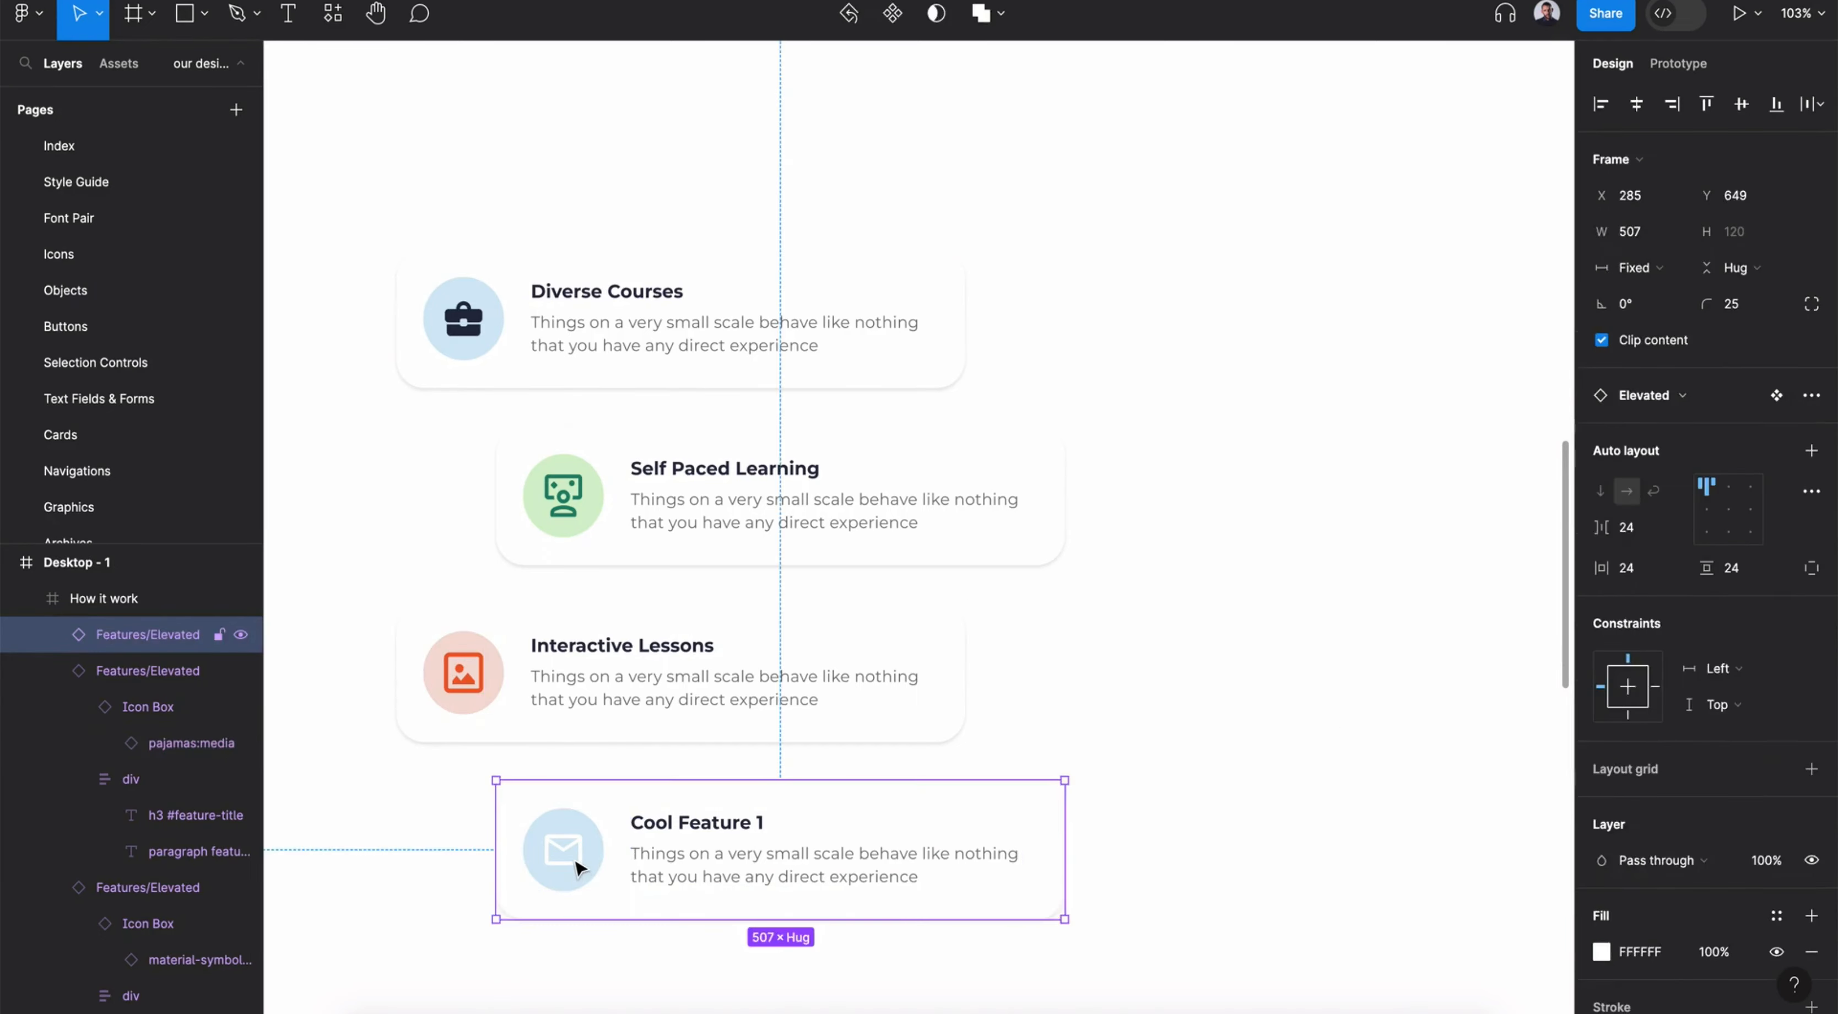
pyautogui.doubleClick(576, 867)
pyautogui.click(1602, 744)
pyautogui.scroll(-5, 1428, 786)
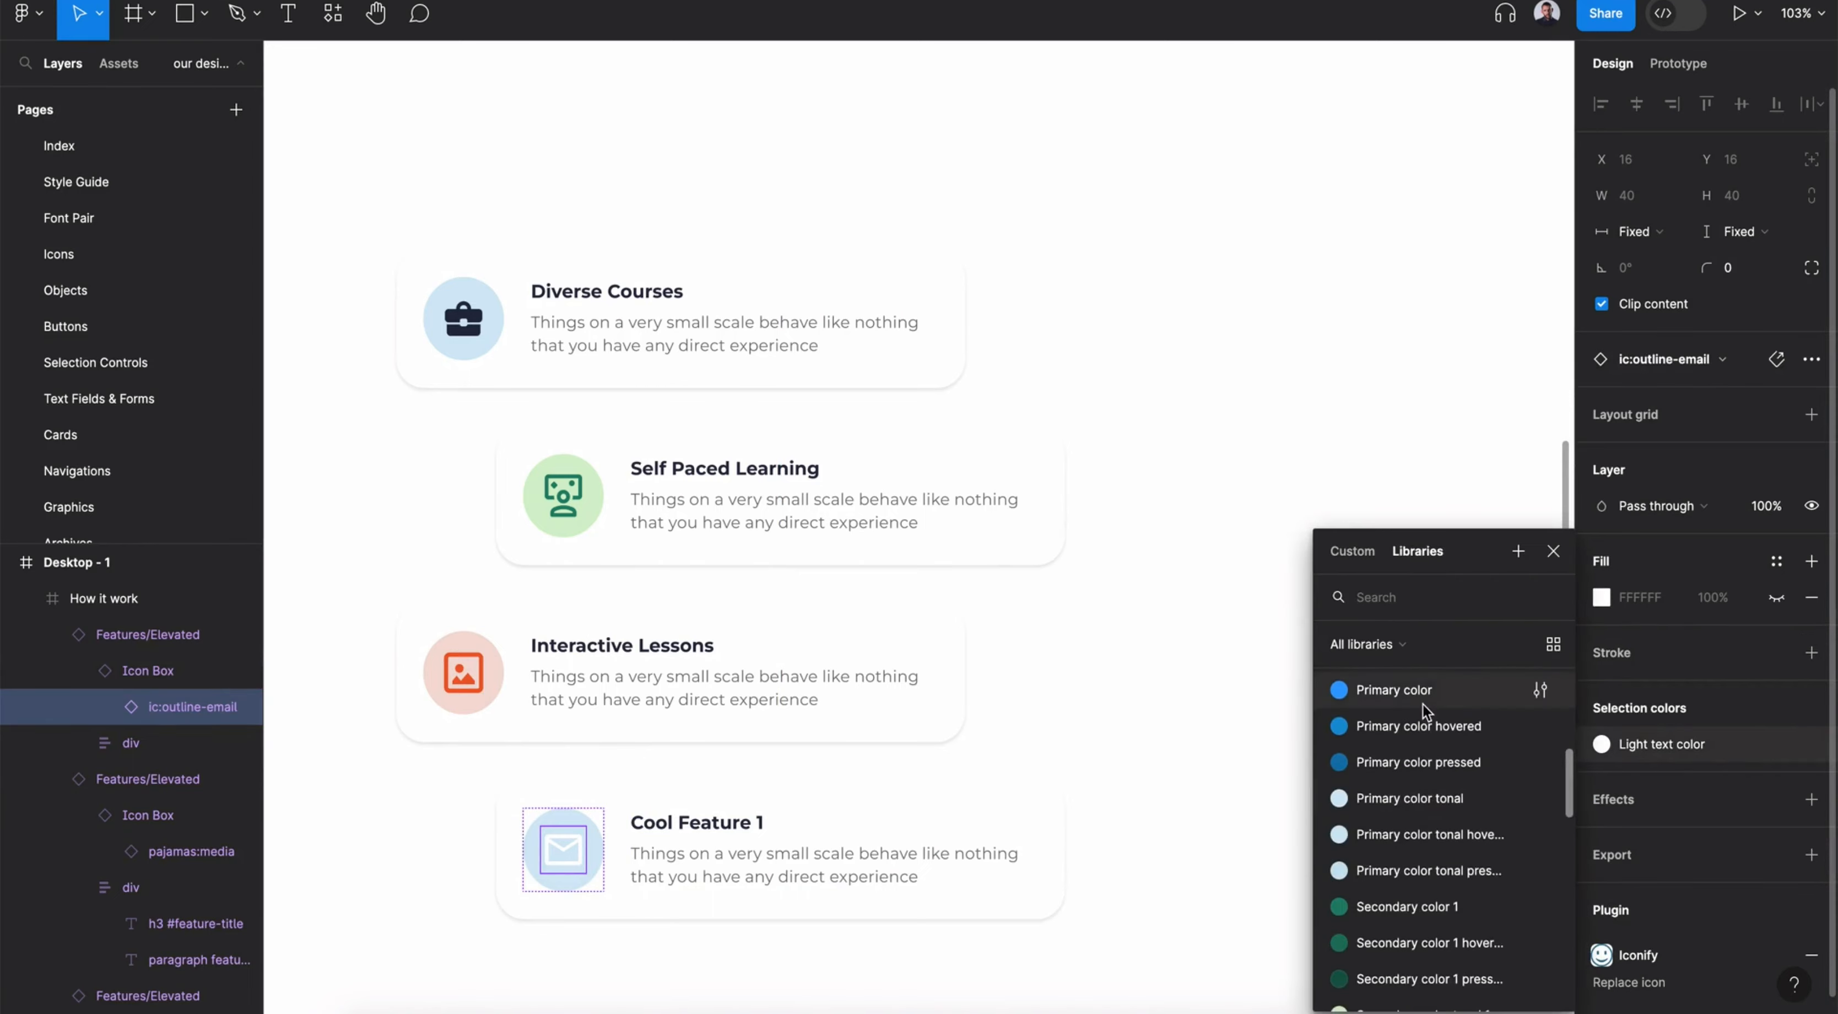
pyautogui.click(1391, 690)
# Swap the fourth card's email icon for the open book with graduation cap from the local icons
pyautogui.click(1722, 358)
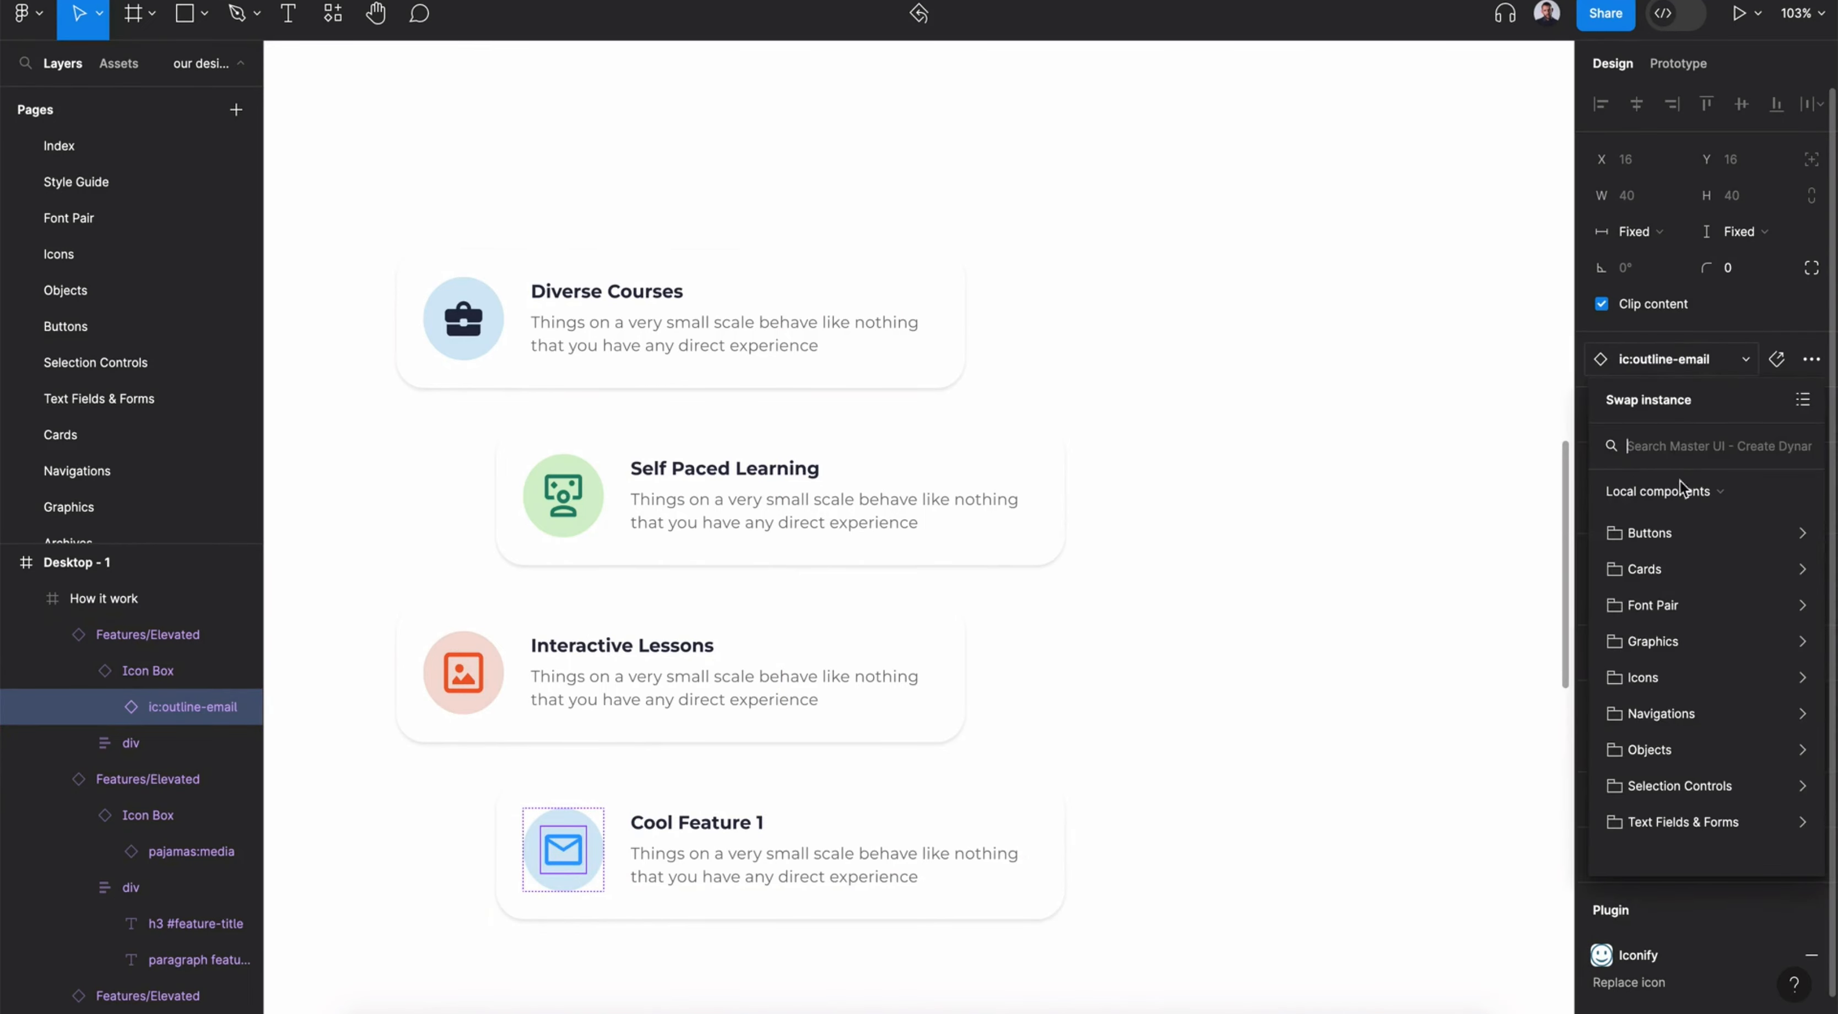
pyautogui.click(1704, 675)
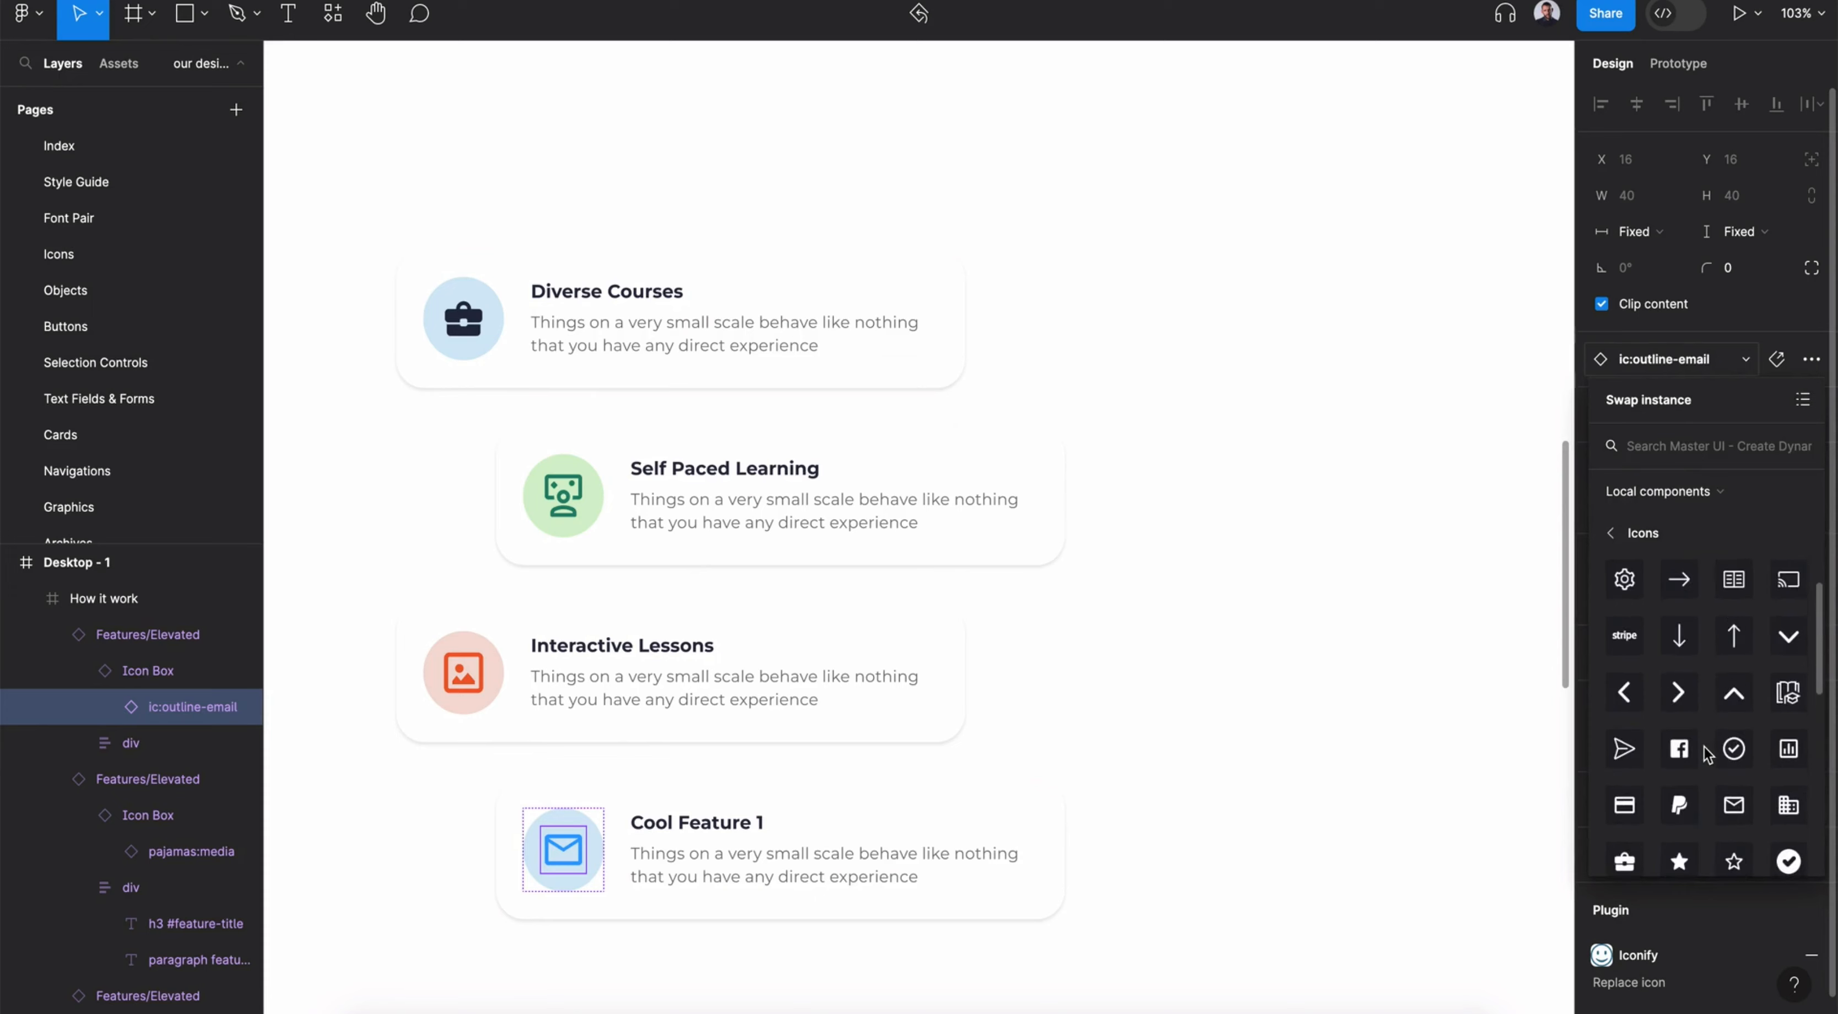
pyautogui.scroll(-1, 1706, 753)
pyautogui.click(1788, 677)
# Change the fourth card's title to "Certified Instructors"
pyautogui.doubleClick(719, 823)
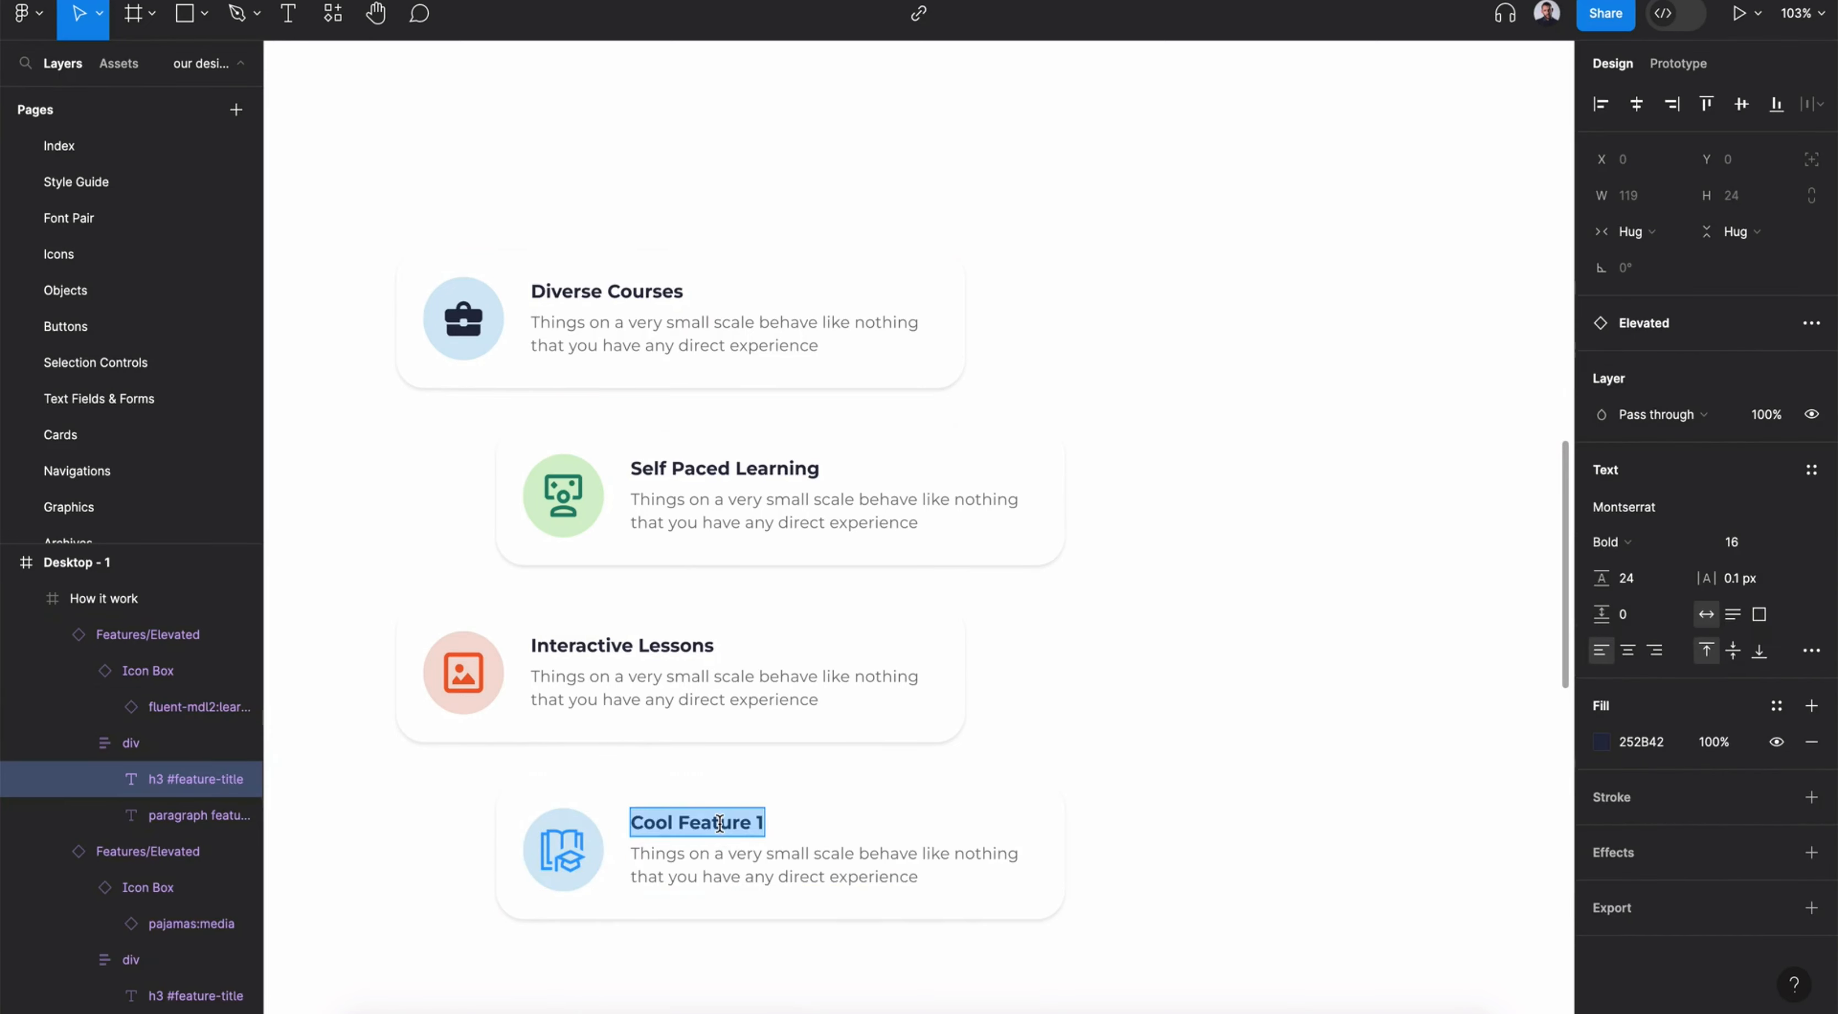
pyautogui.write('Certified')
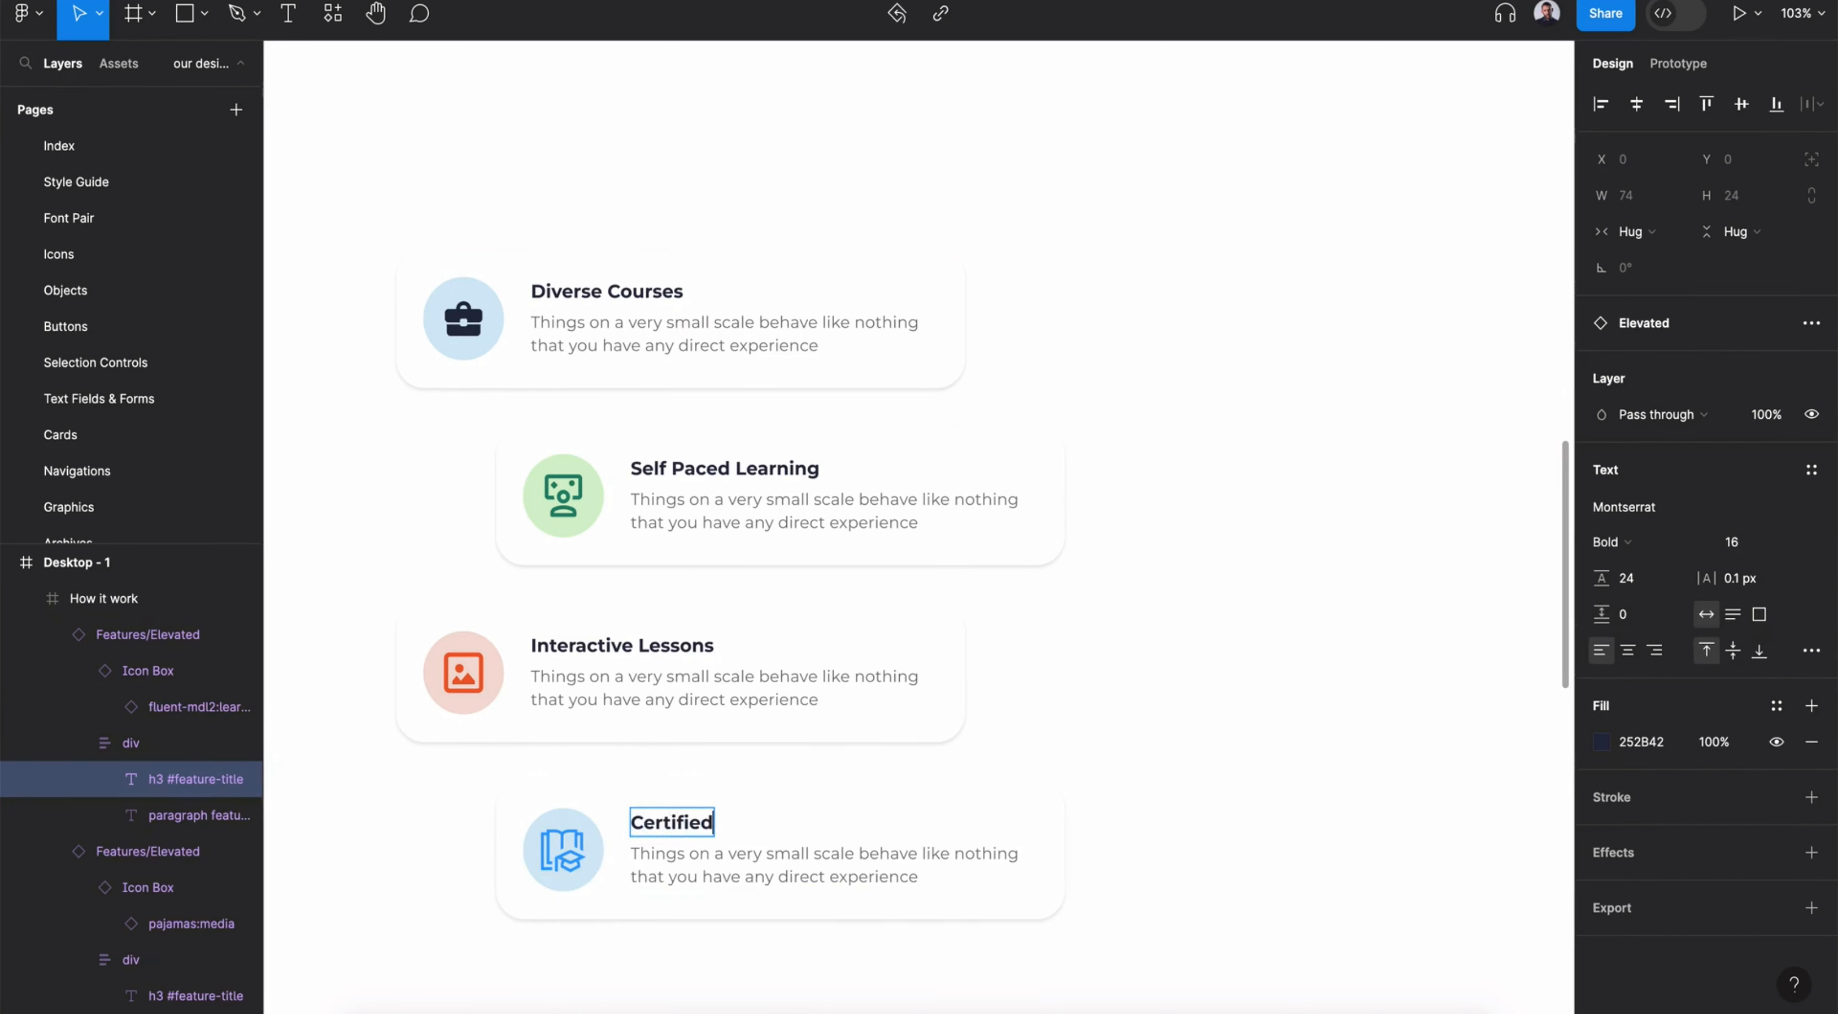
pyautogui.write(' Instructors')
# Show the layout grid on the Desktop - 1 frame
pyautogui.scroll(-5, 870, 512)
pyautogui.click(77, 563)
pyautogui.hotkey('shift', 'g')
pyautogui.write('ified Ins')
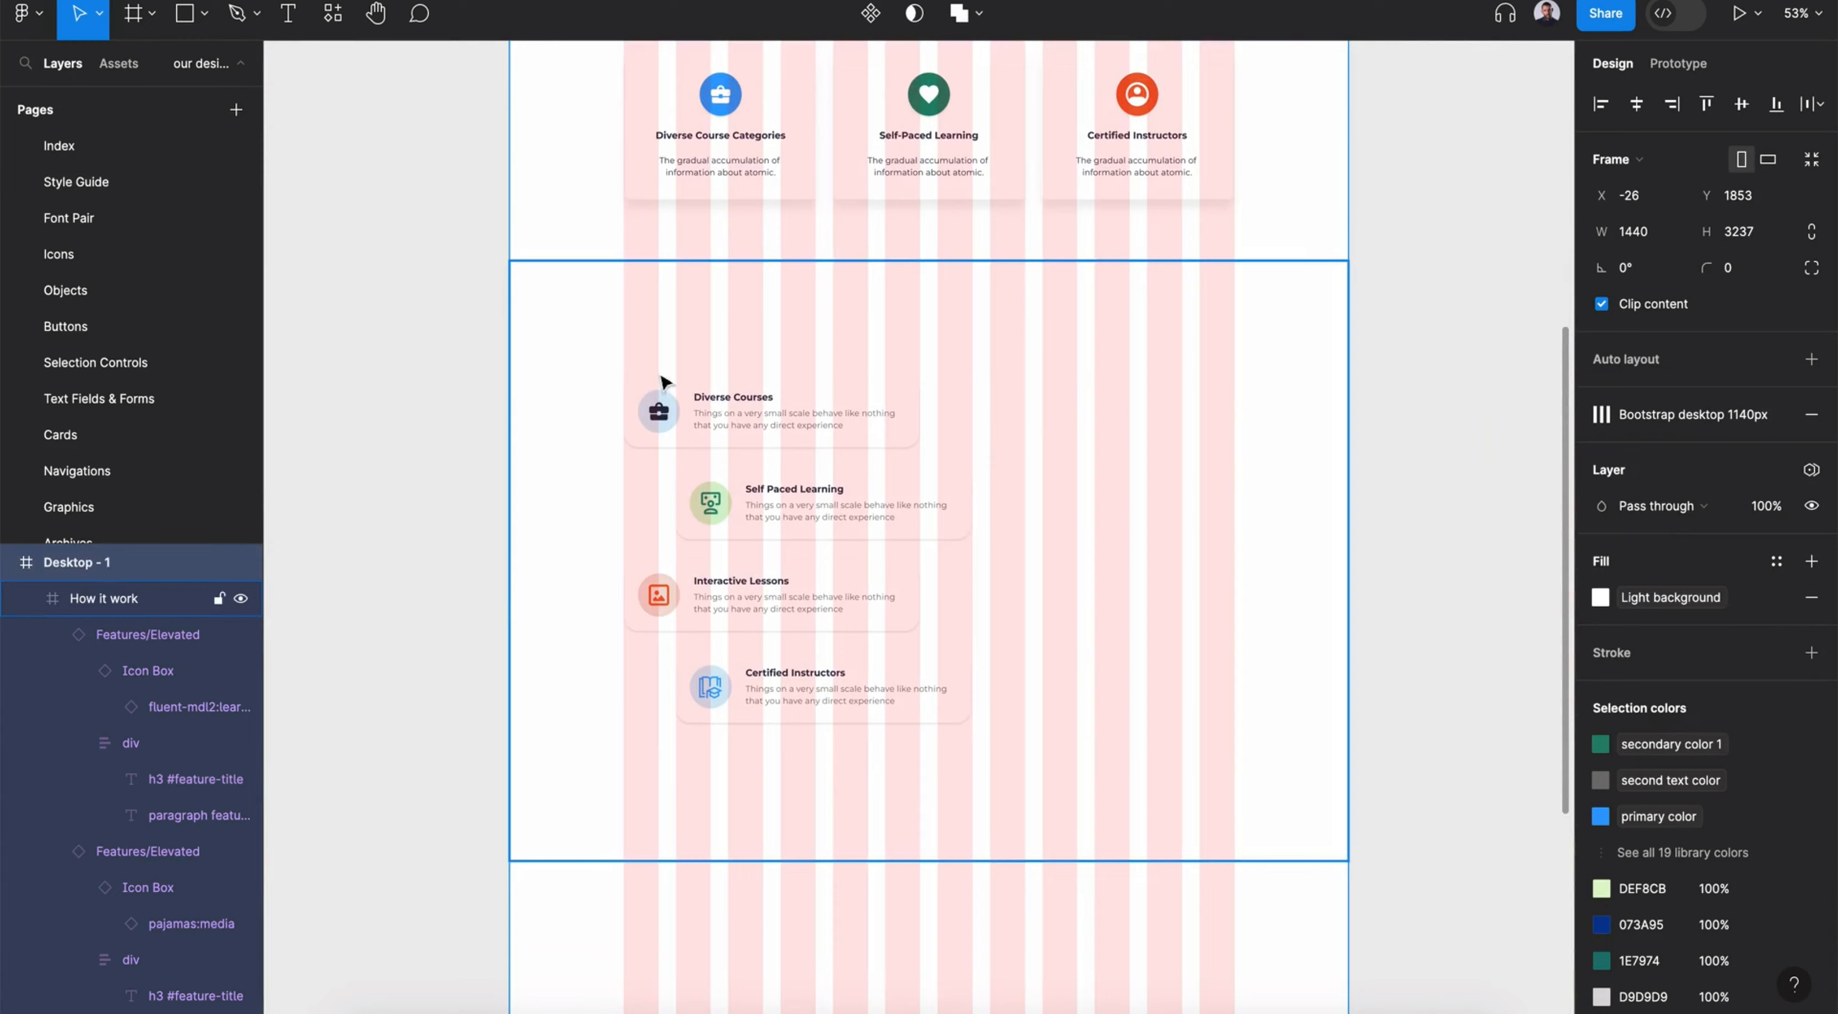
# Add the two-line text "A vibrant E-learning Platform for you" in the empty area beside the feature cards
pyautogui.click(288, 16)
pyautogui.click(986, 401)
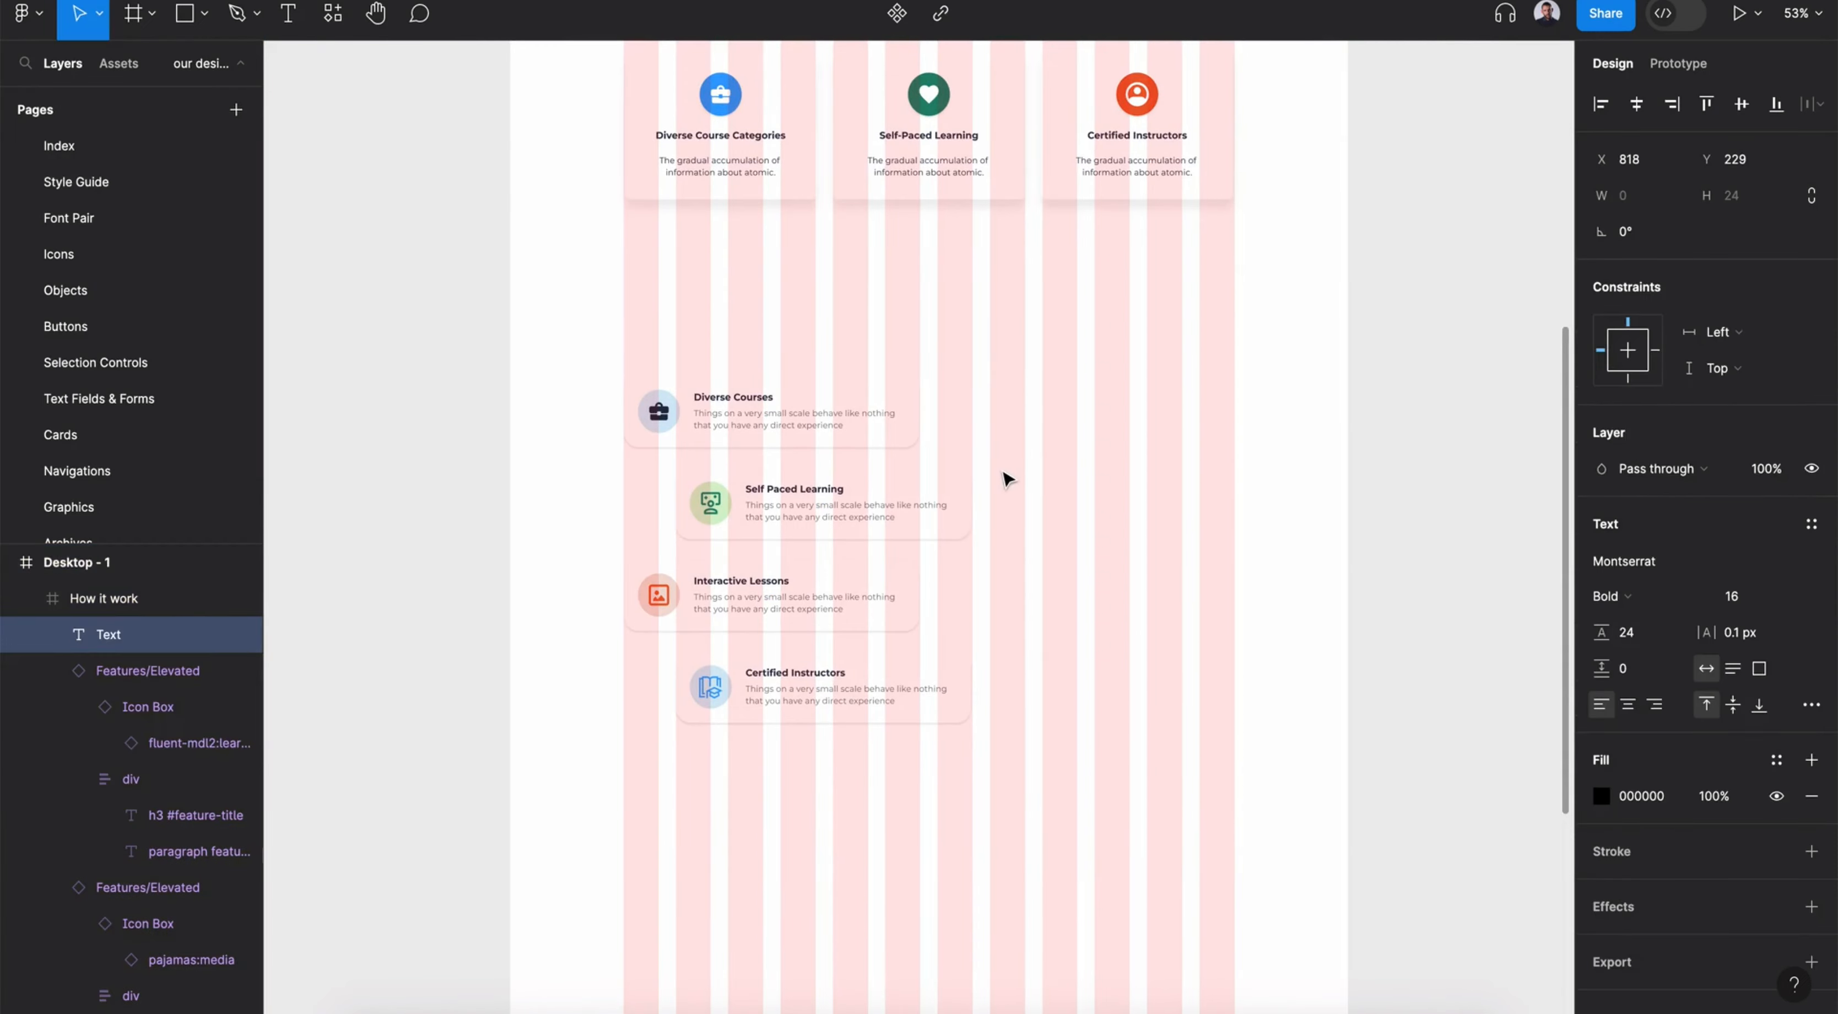
pyautogui.scroll(5, 1001, 466)
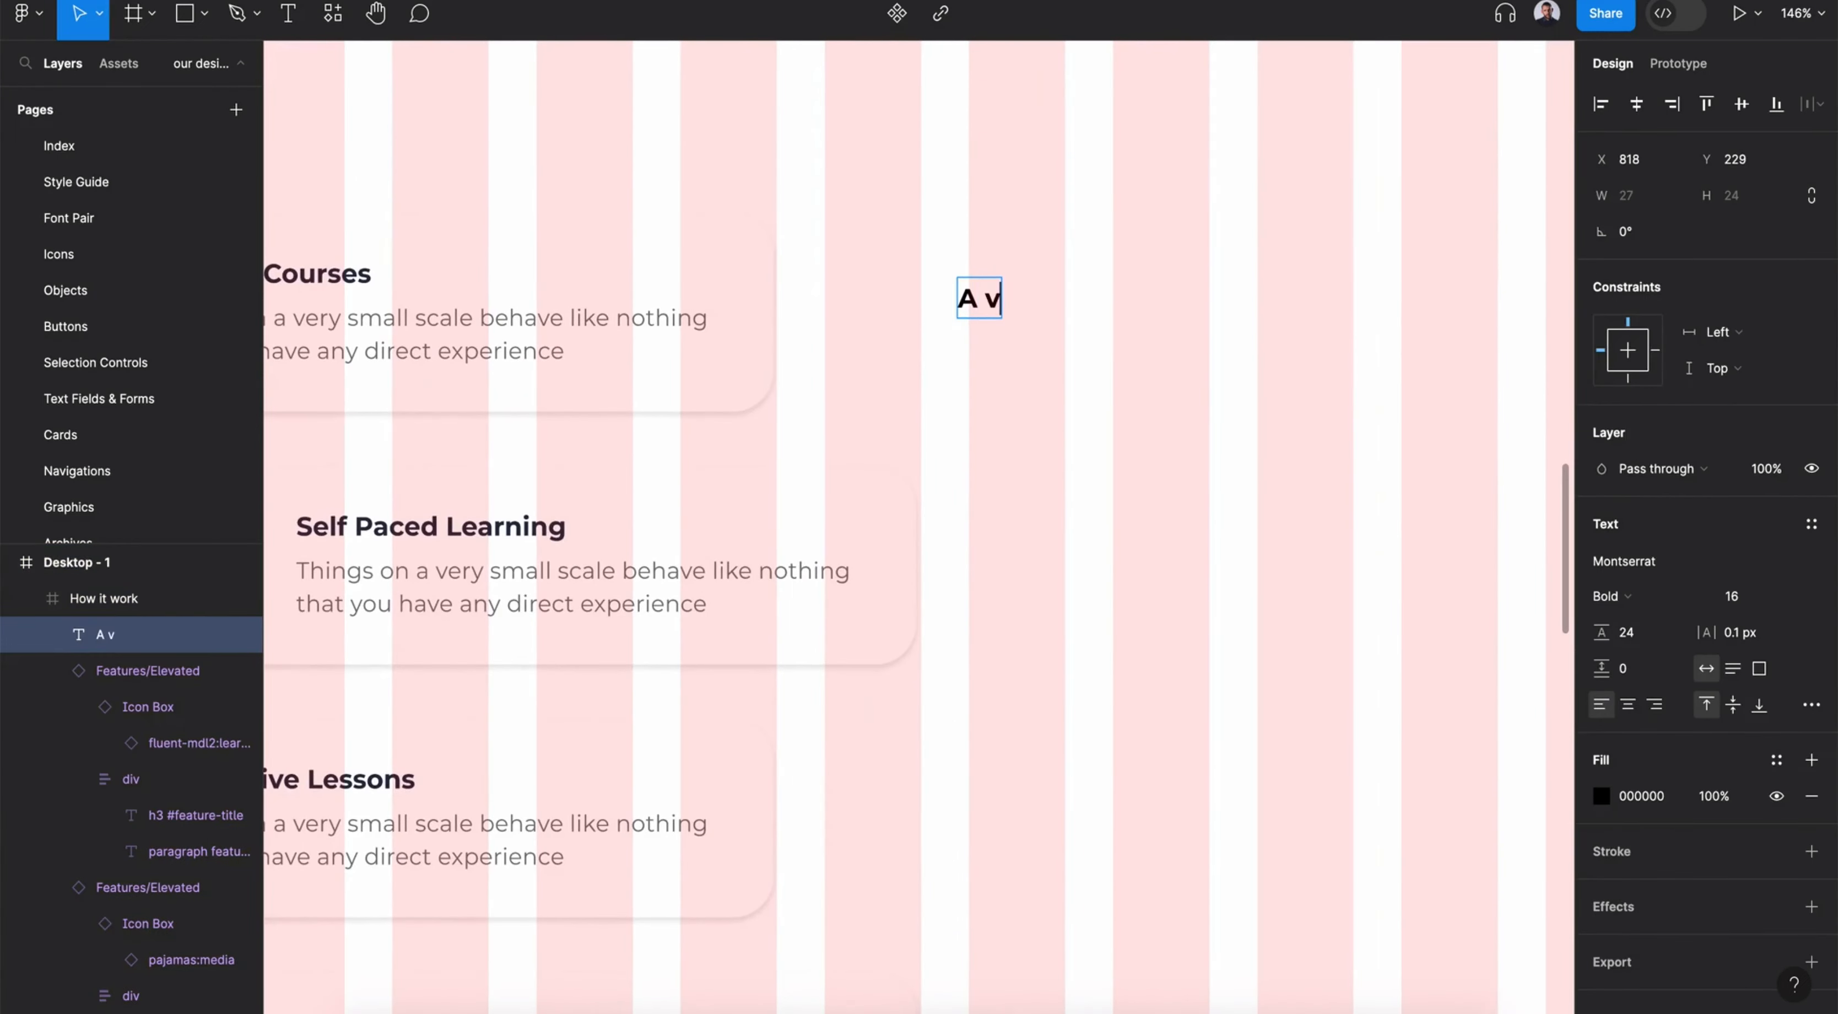
pyautogui.write('A vibrant e-learning')
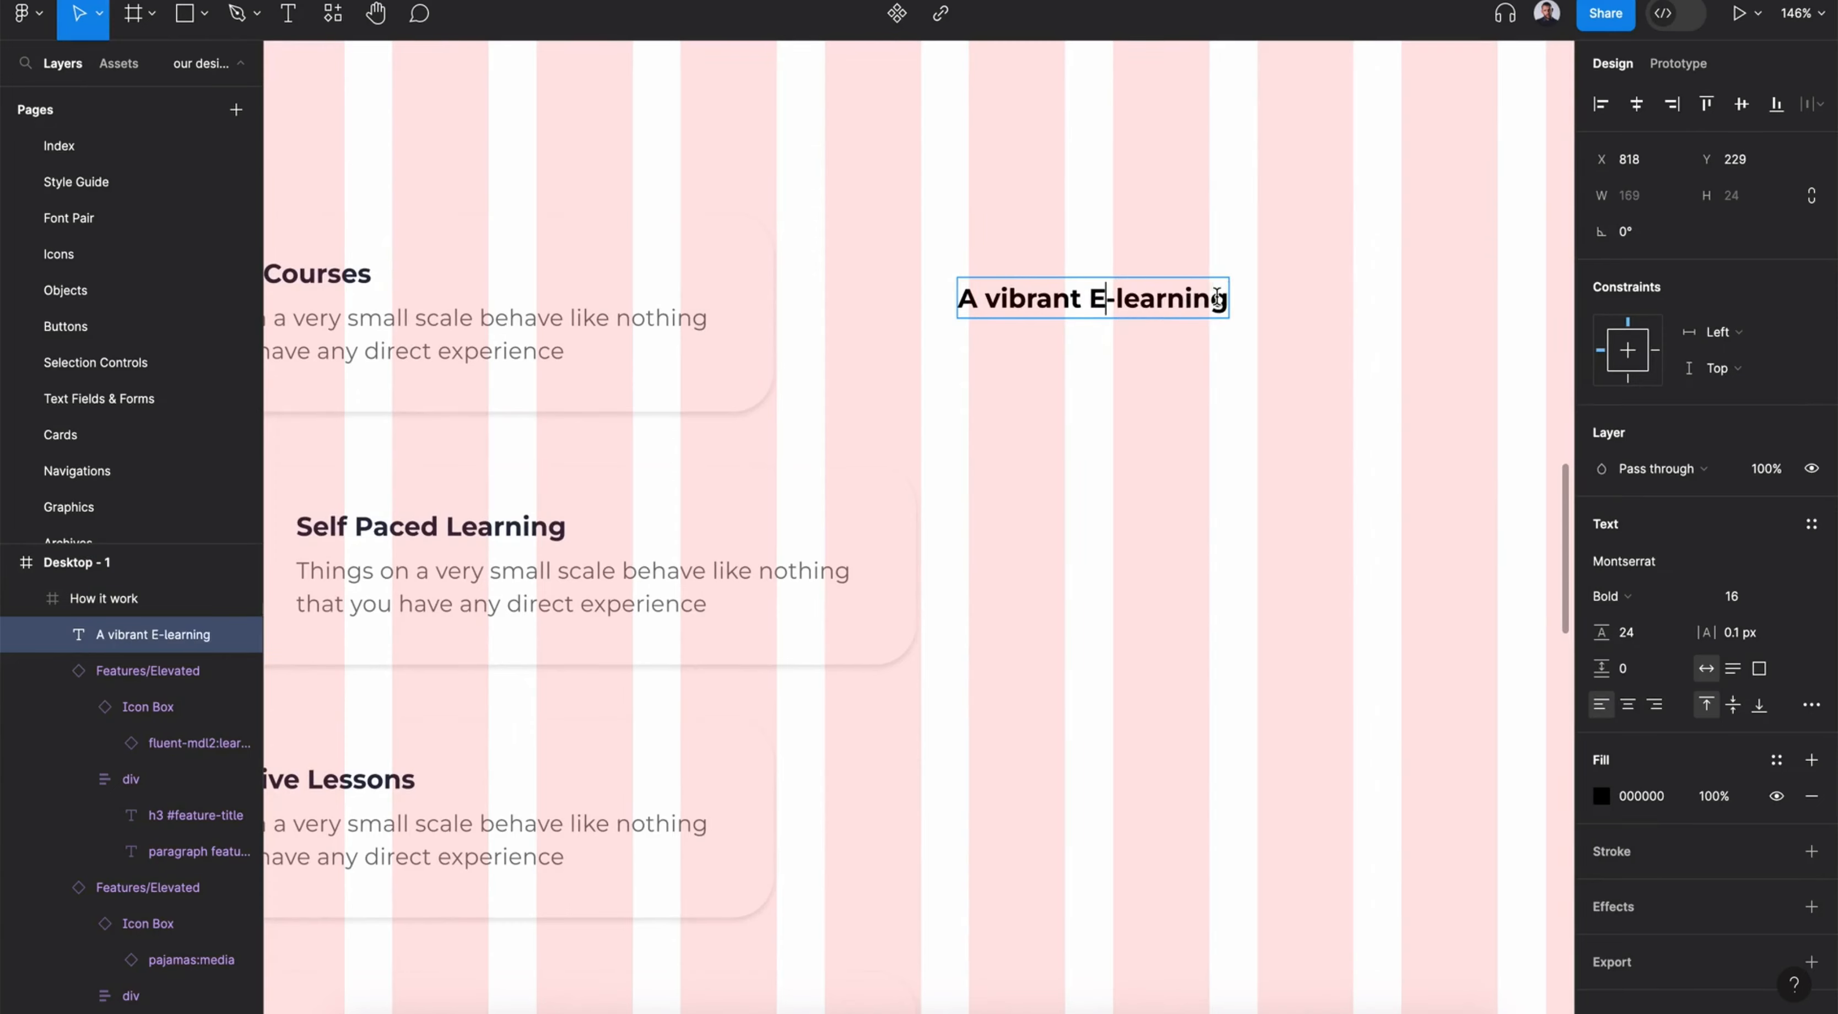
pyautogui.press('Return')
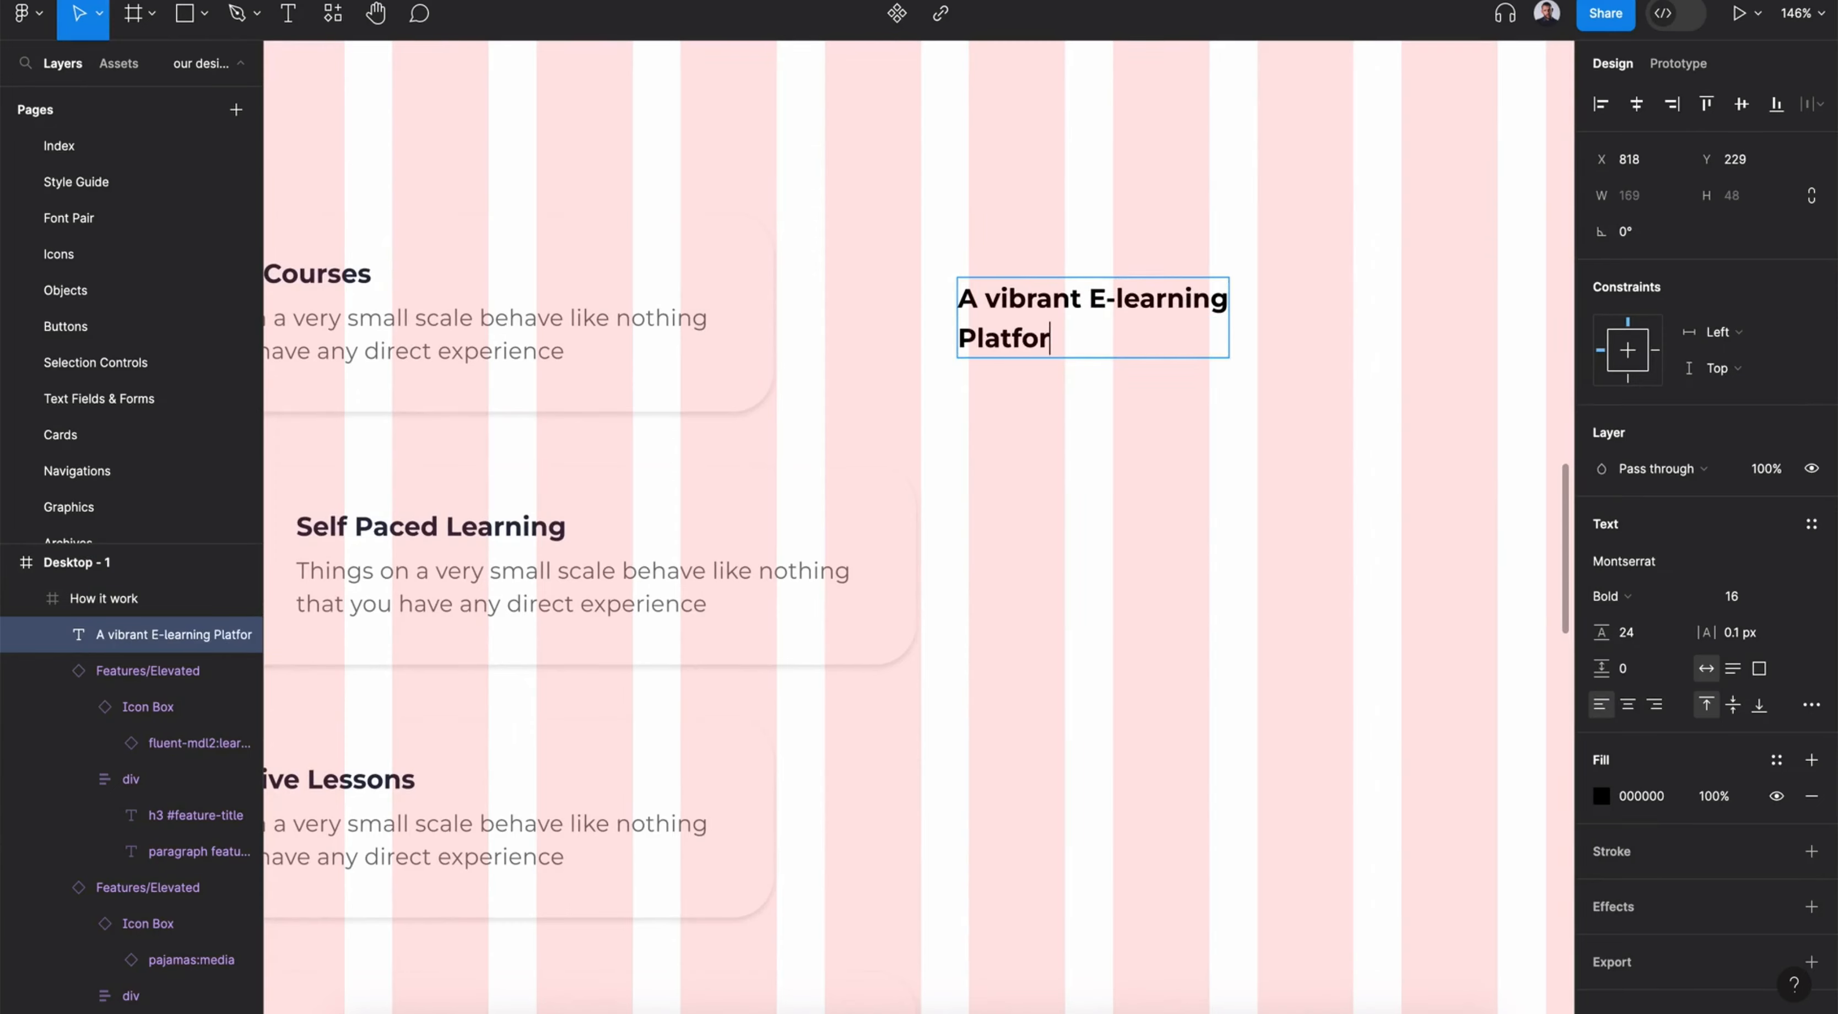
# Apply the h2 text style and text color to the new heading, and hide the Desktop frame's layout grid
pyautogui.click(1812, 525)
pyautogui.click(1728, 699)
pyautogui.scroll(-5, 1320, 594)
pyautogui.moveTo(1135, 428); pyautogui.dragTo(1139, 381)
pyautogui.click(1777, 615)
pyautogui.click(1377, 805)
pyautogui.click(1206, 575)
pyautogui.click(1742, 416)
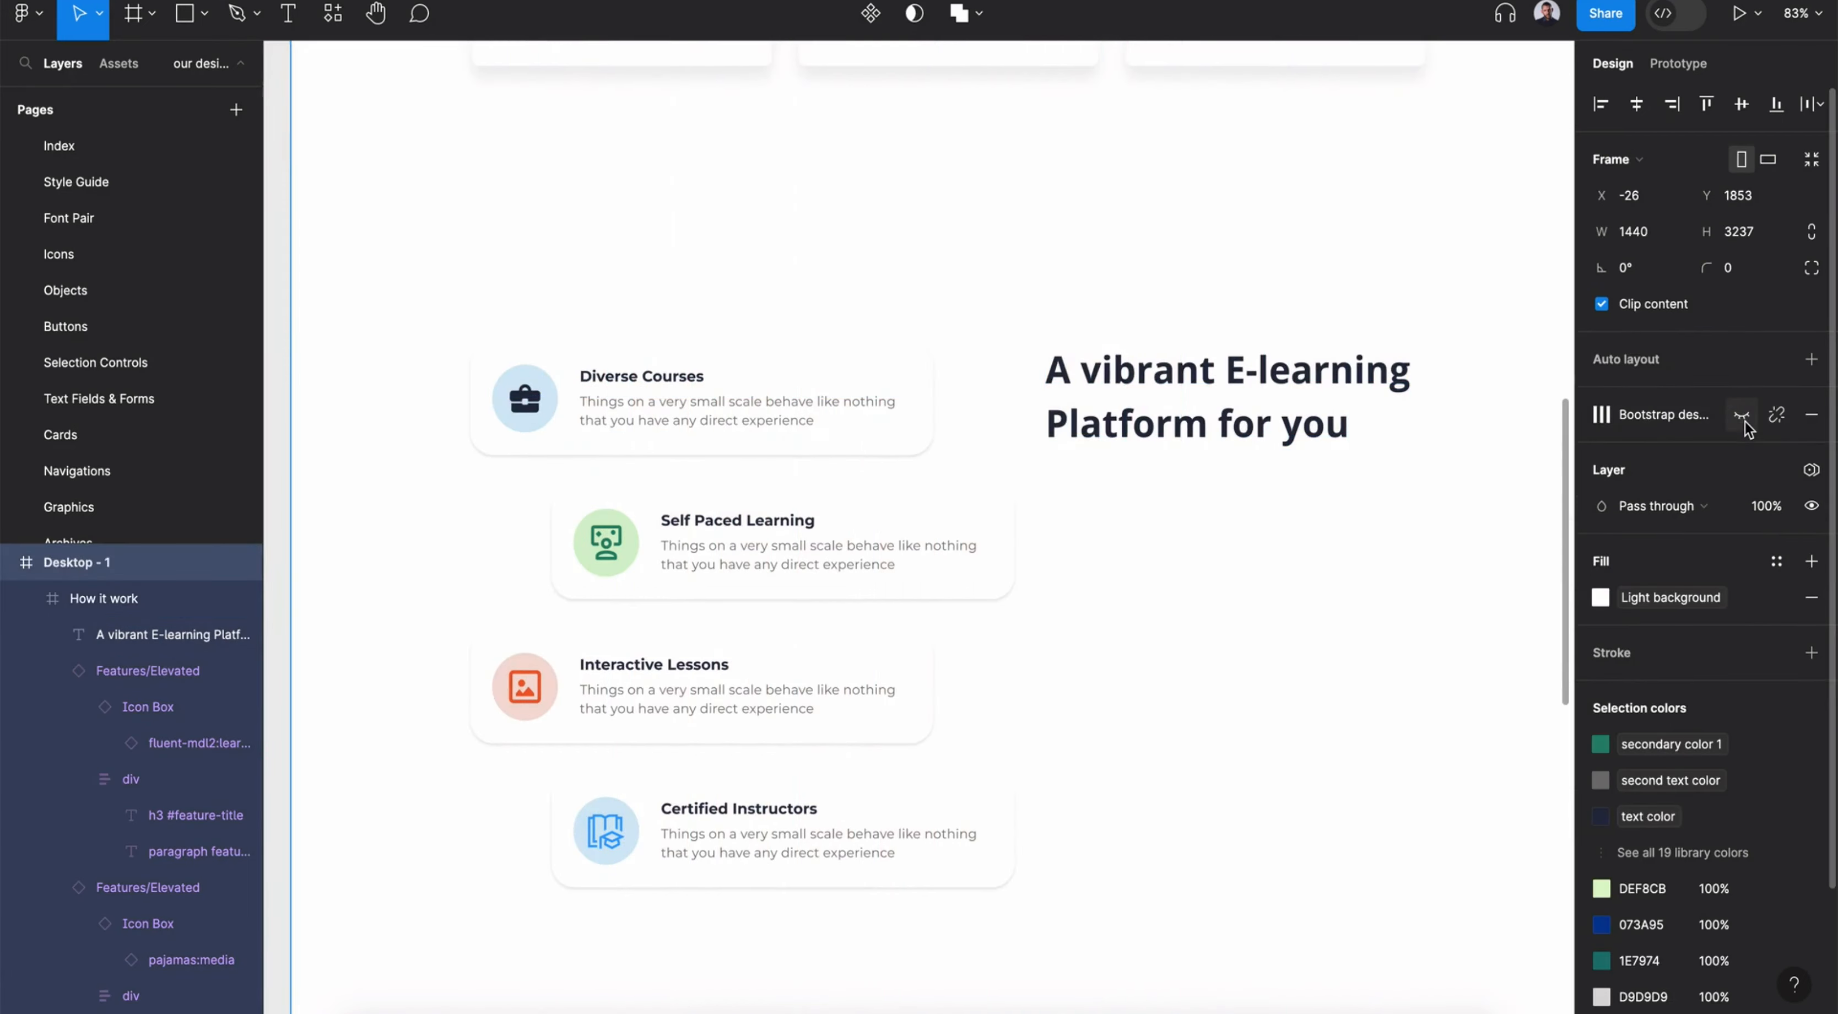
# Place two stacked copies of the heading below it, styled as paragraph in second text color
pyautogui.doubleClick(1135, 440)
pyautogui.press('super+d')
pyautogui.moveTo(1128, 442); pyautogui.dragTo(1134, 584)
pyautogui.click(1777, 615)
pyautogui.click(1499, 743)
pyautogui.click(1635, 523)
pyautogui.click(1668, 913)
pyautogui.press('super+d')
pyautogui.moveTo(1108, 497); pyautogui.dragTo(1114, 567)
# Fill both paragraph copies with random Lorem Ipsum text using the Content Reel plugin
pyautogui.keyDown('shift'); pyautogui.click(1099, 501); pyautogui.keyUp('shift')
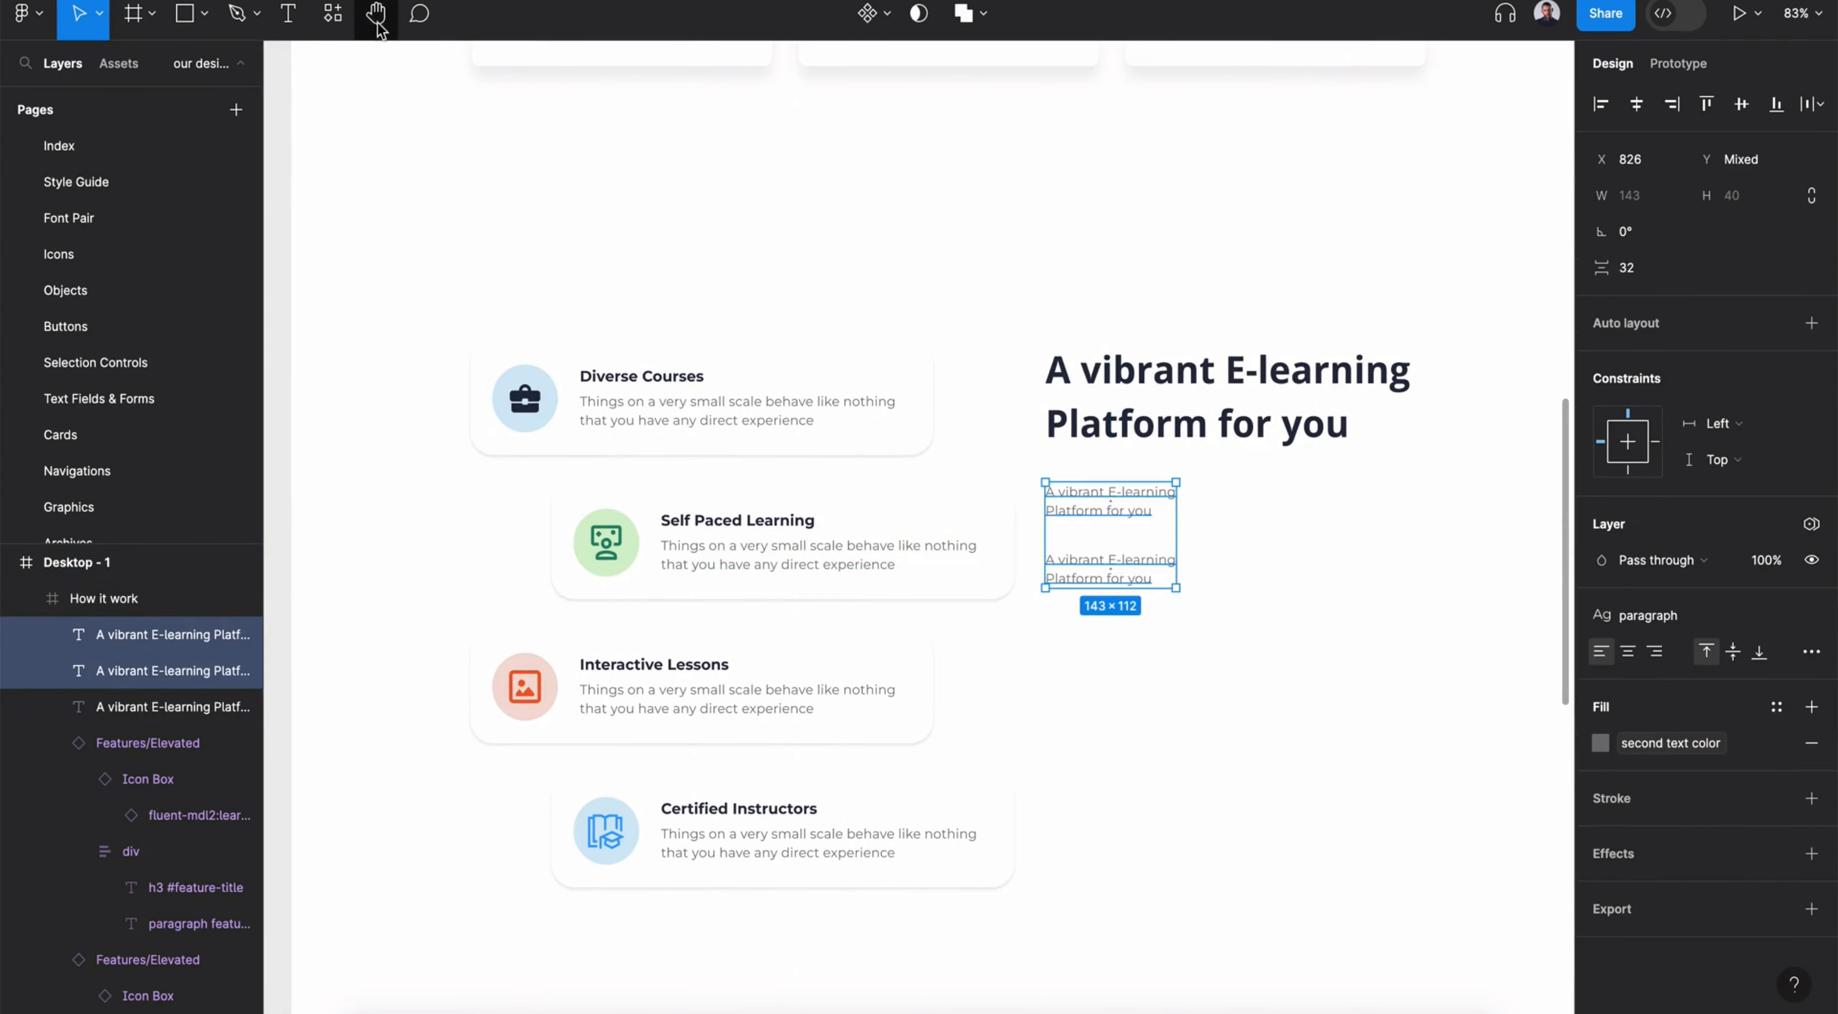
pyautogui.hotkey('shift', 'i')
pyautogui.write('content')
pyautogui.click(485, 220)
pyautogui.click(1325, 147)
pyautogui.click(1403, 336)
pyautogui.click(1511, 678)
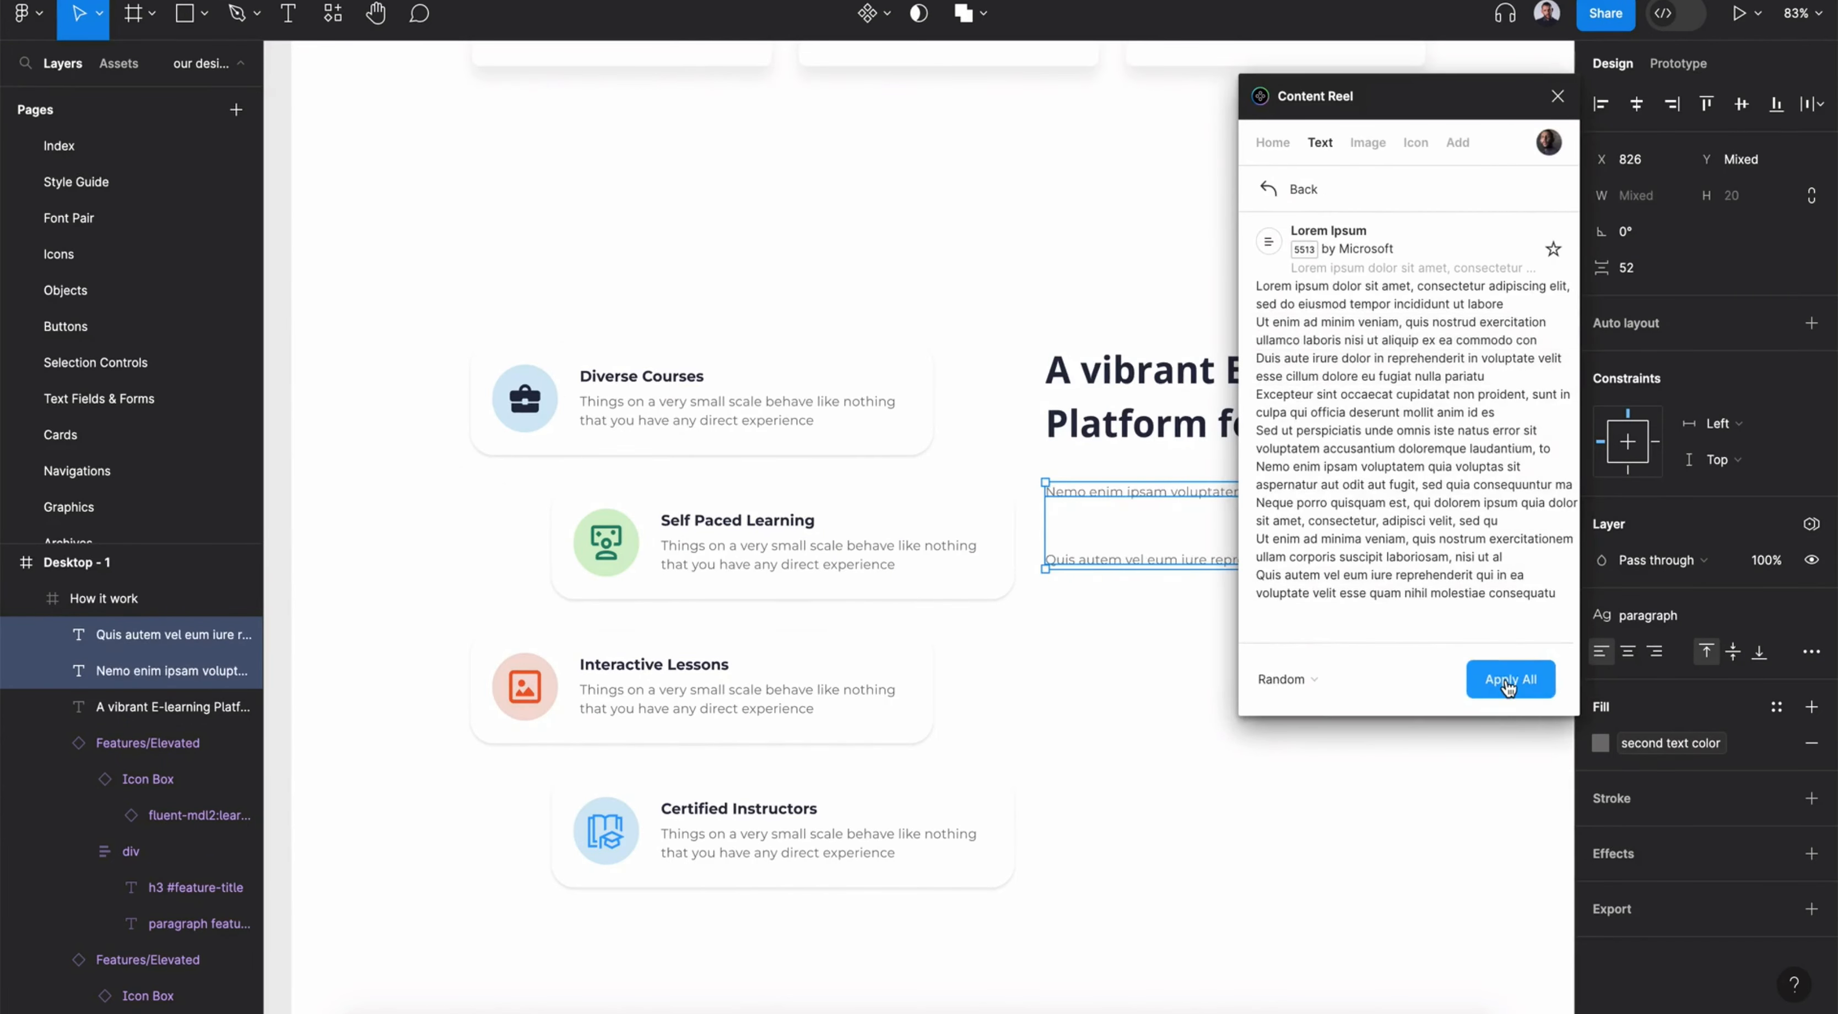
pyautogui.click(1571, 96)
# Make both paragraphs 400 wide so they wrap, and move the second one up closer to the first
pyautogui.hscroll(5, 1497, 514)
pyautogui.moveTo(1316, 478); pyautogui.dragTo(1034, 480)
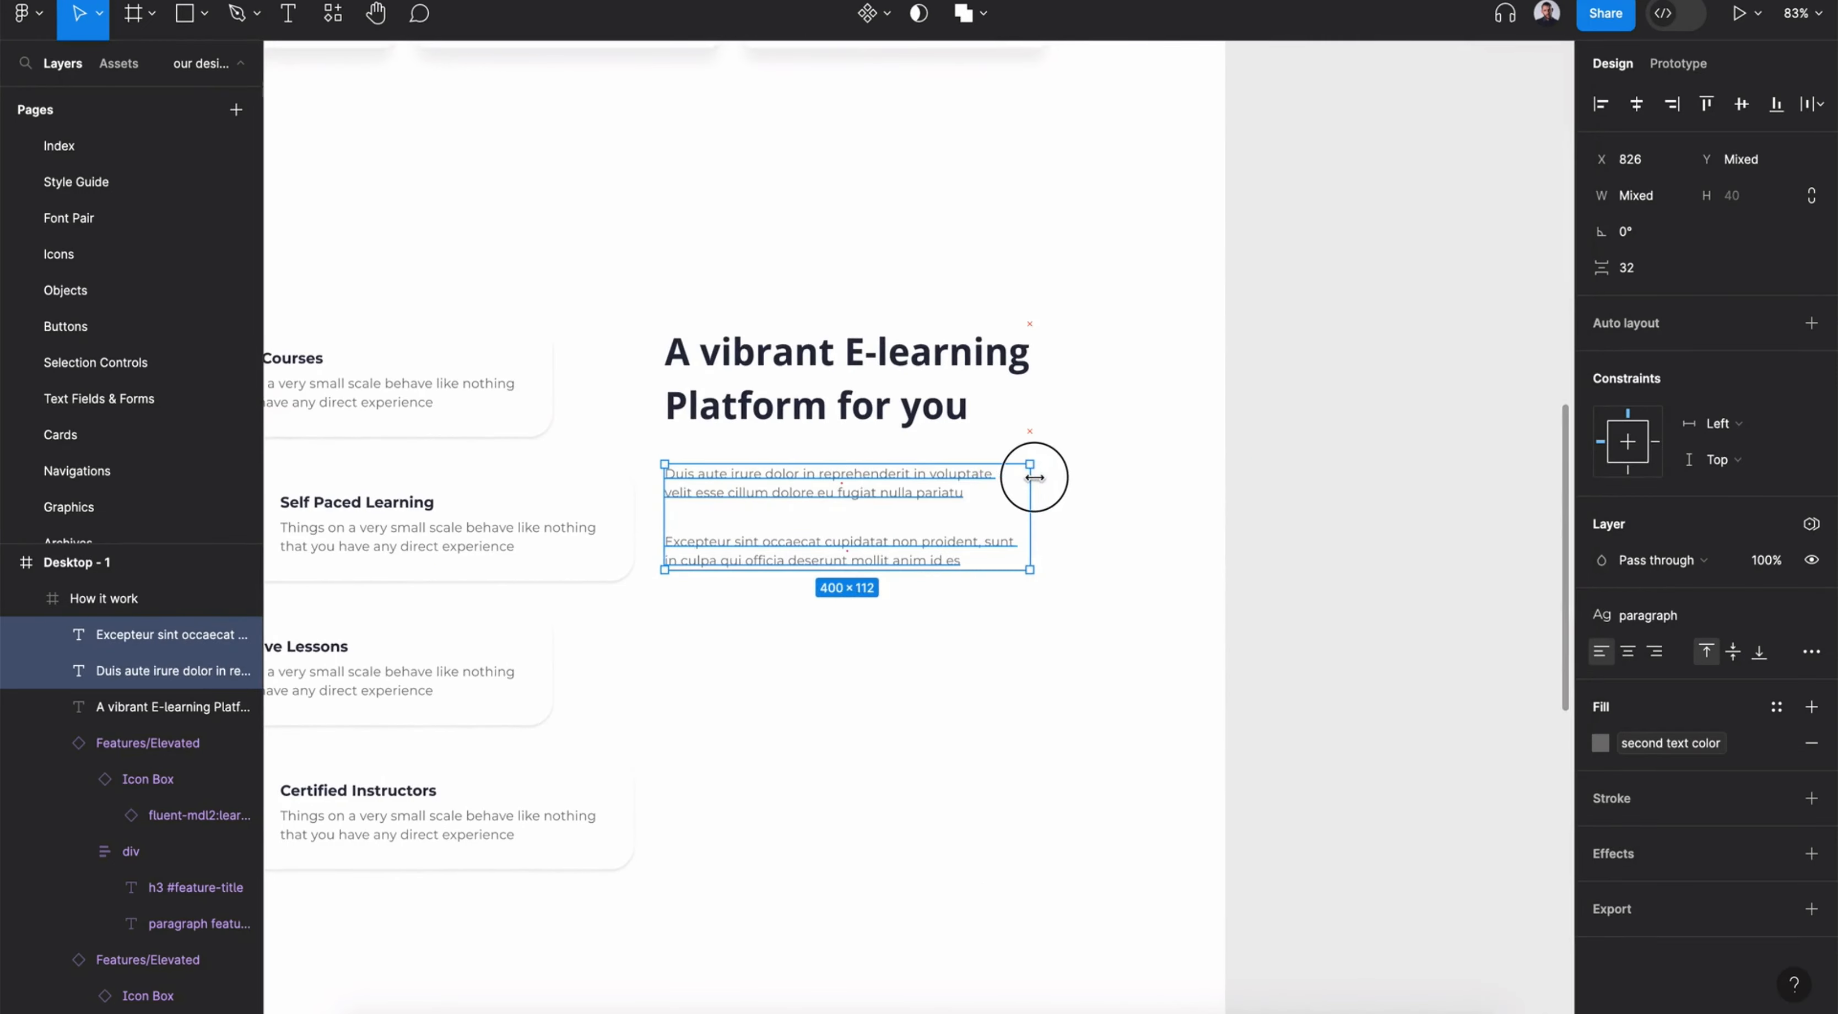
pyautogui.click(927, 539)
pyautogui.moveTo(927, 532); pyautogui.dragTo(912, 526)
# Add a medium Filled button below the paragraphs and label it "Explore More"
pyautogui.hscroll(-5, 919, 537)
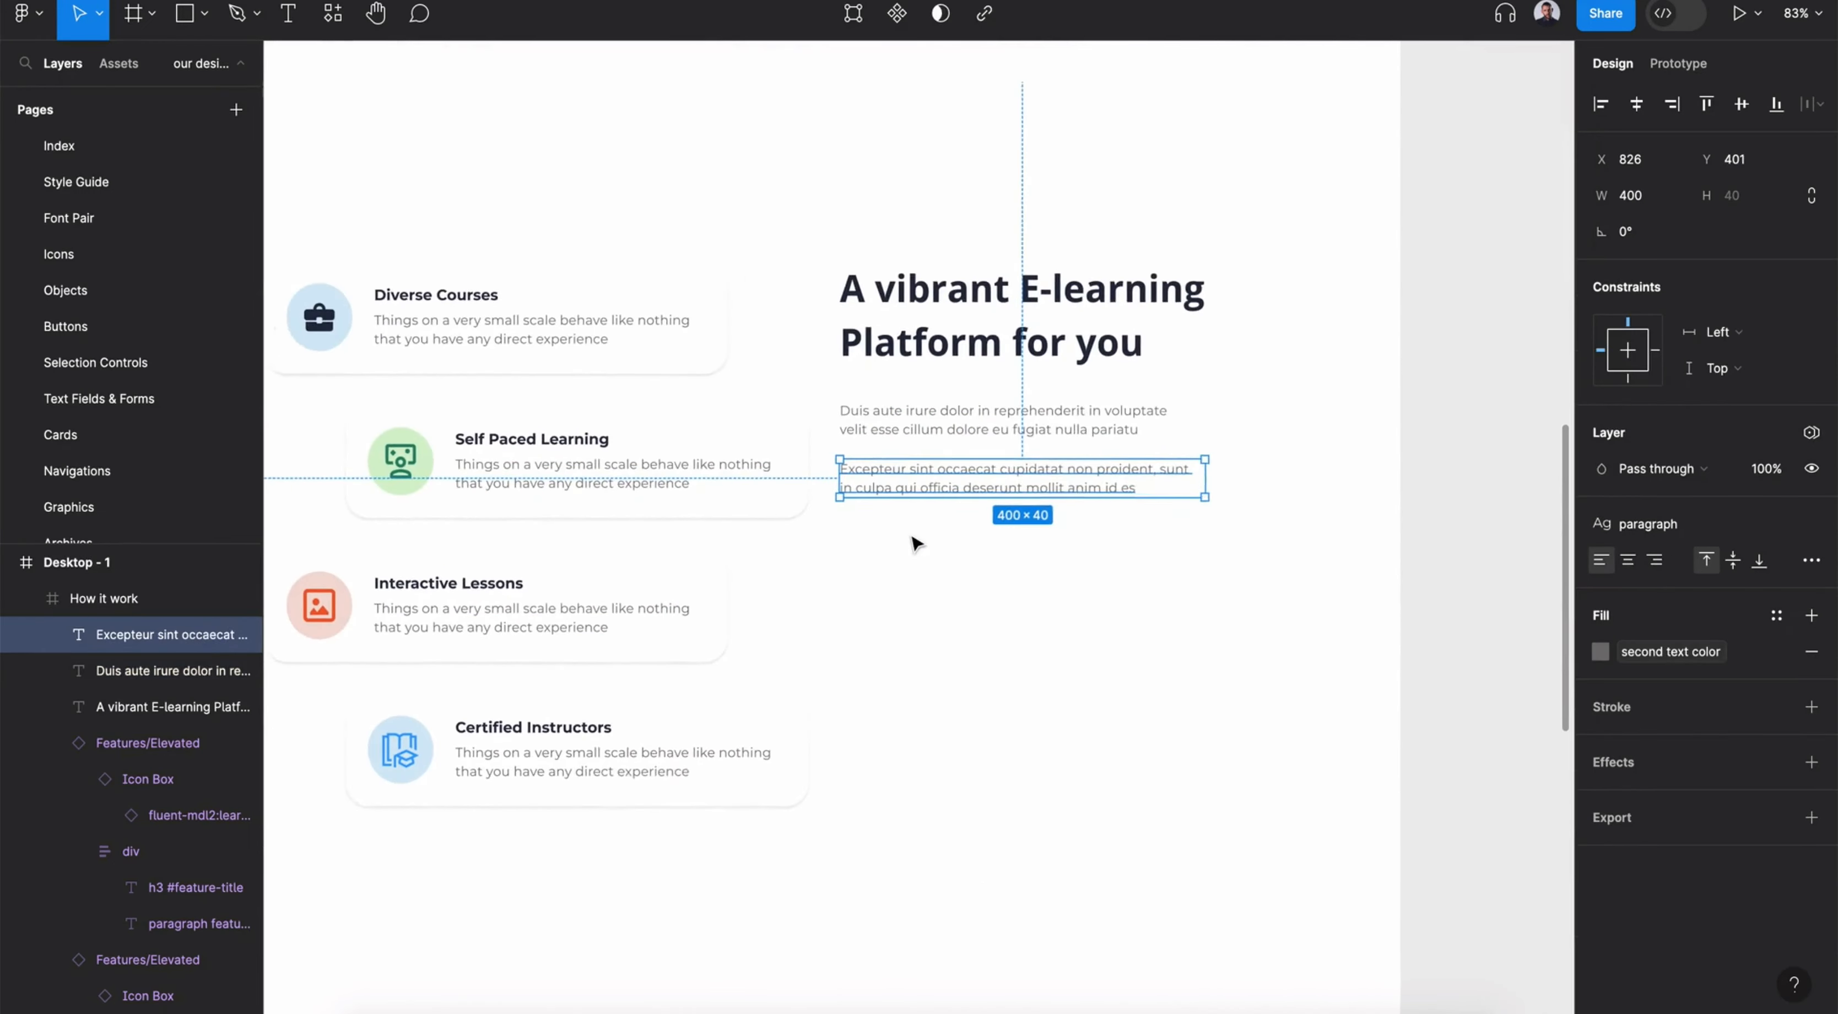
pyautogui.click(120, 65)
pyautogui.write('bu')
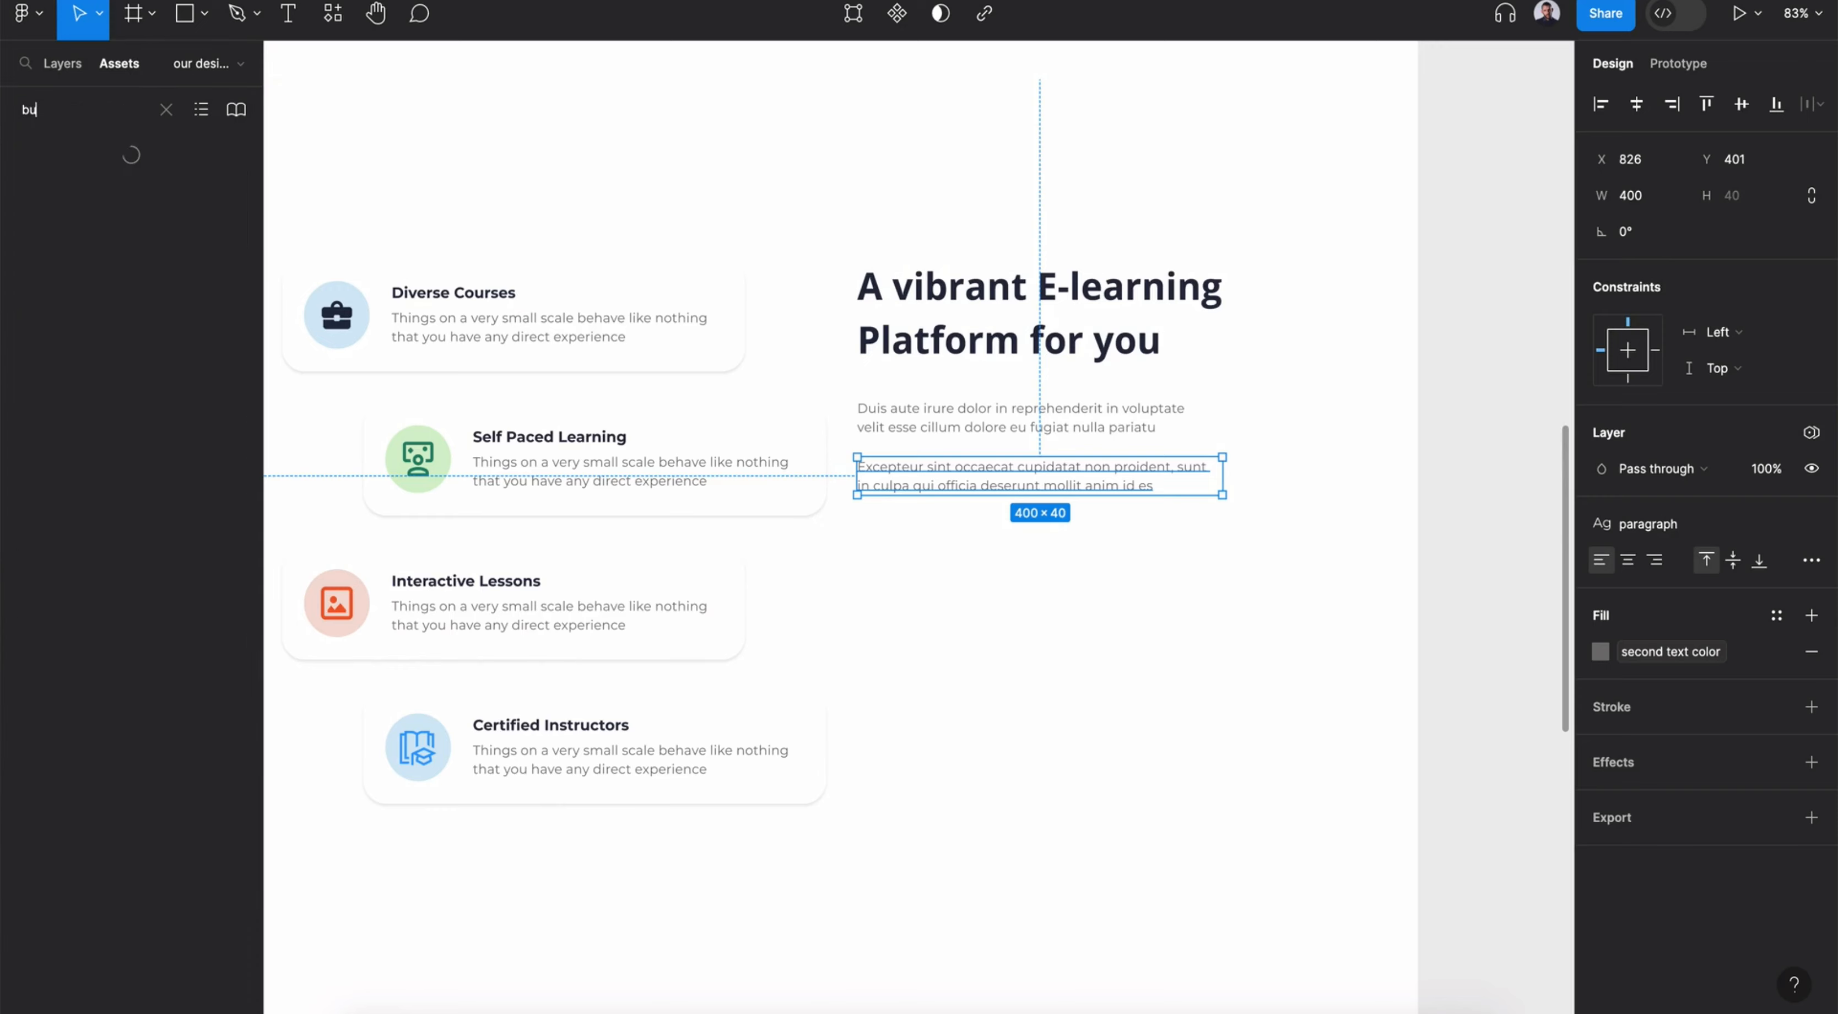
pyautogui.press('Escape')
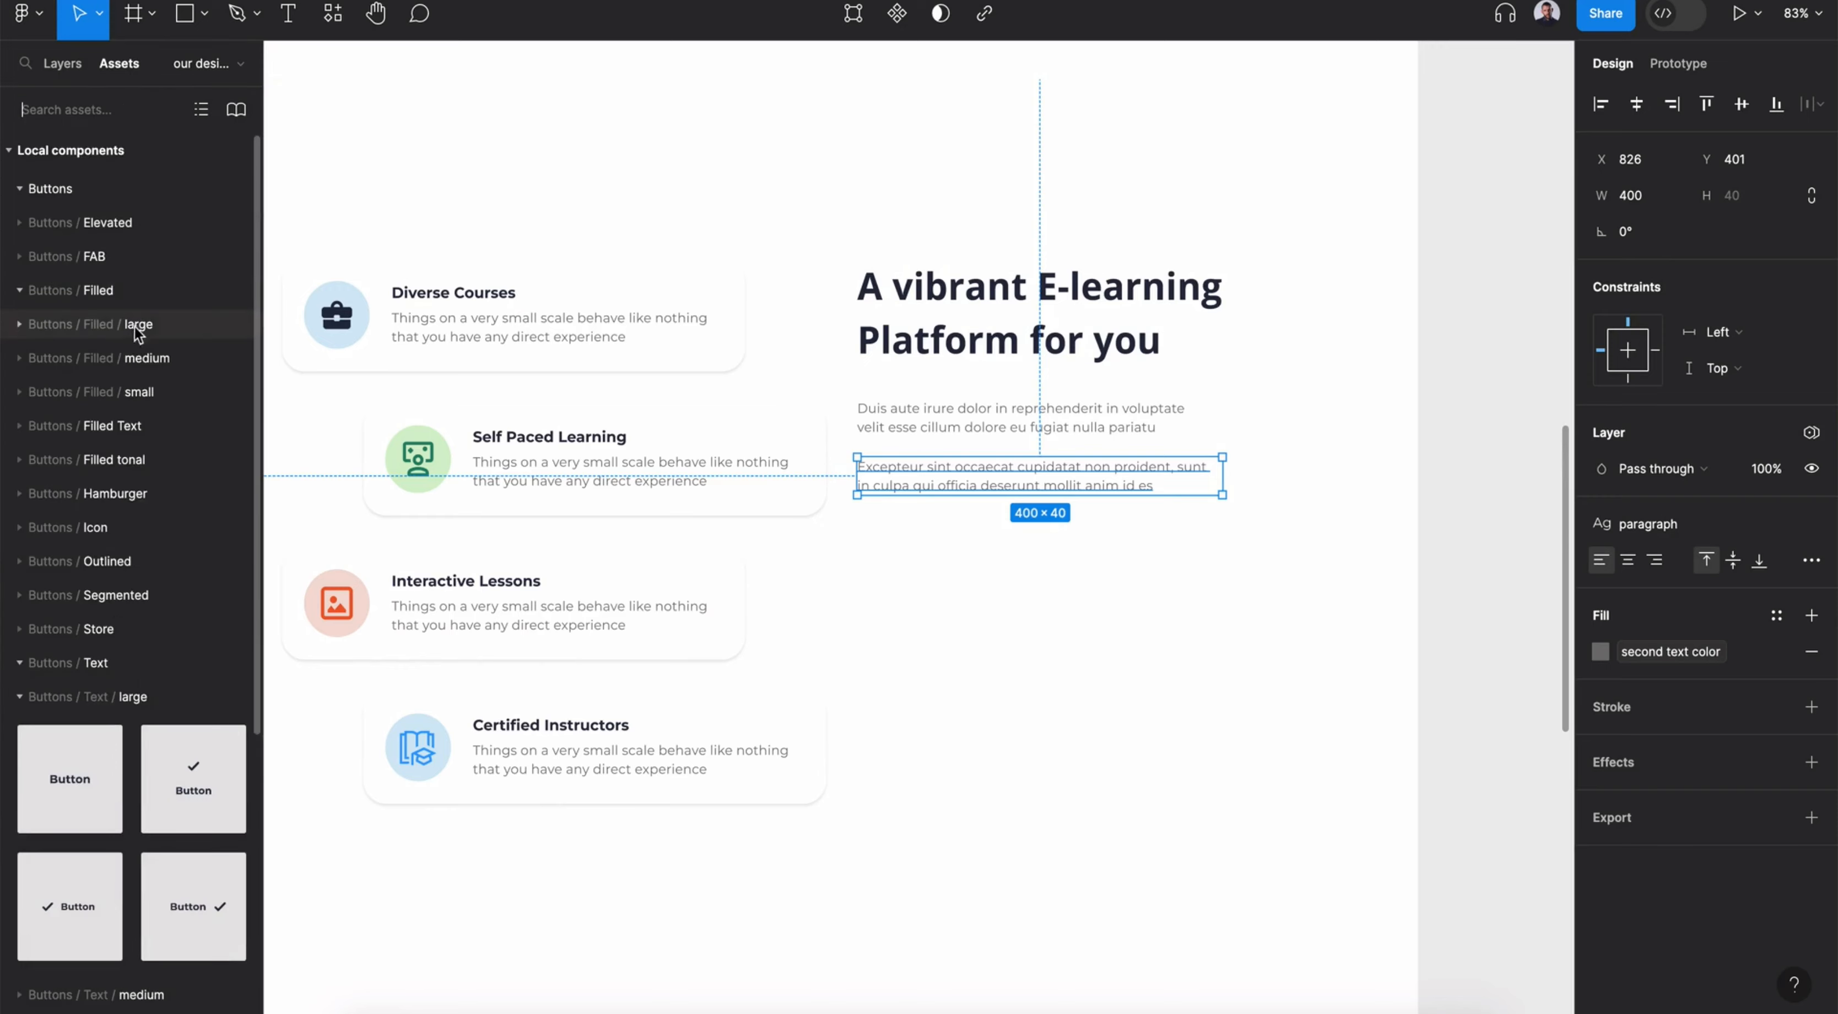
pyautogui.press('Escape')
pyautogui.moveTo(84, 459); pyautogui.dragTo(902, 557)
pyautogui.doubleClick(902, 558)
pyautogui.write('Explore More')
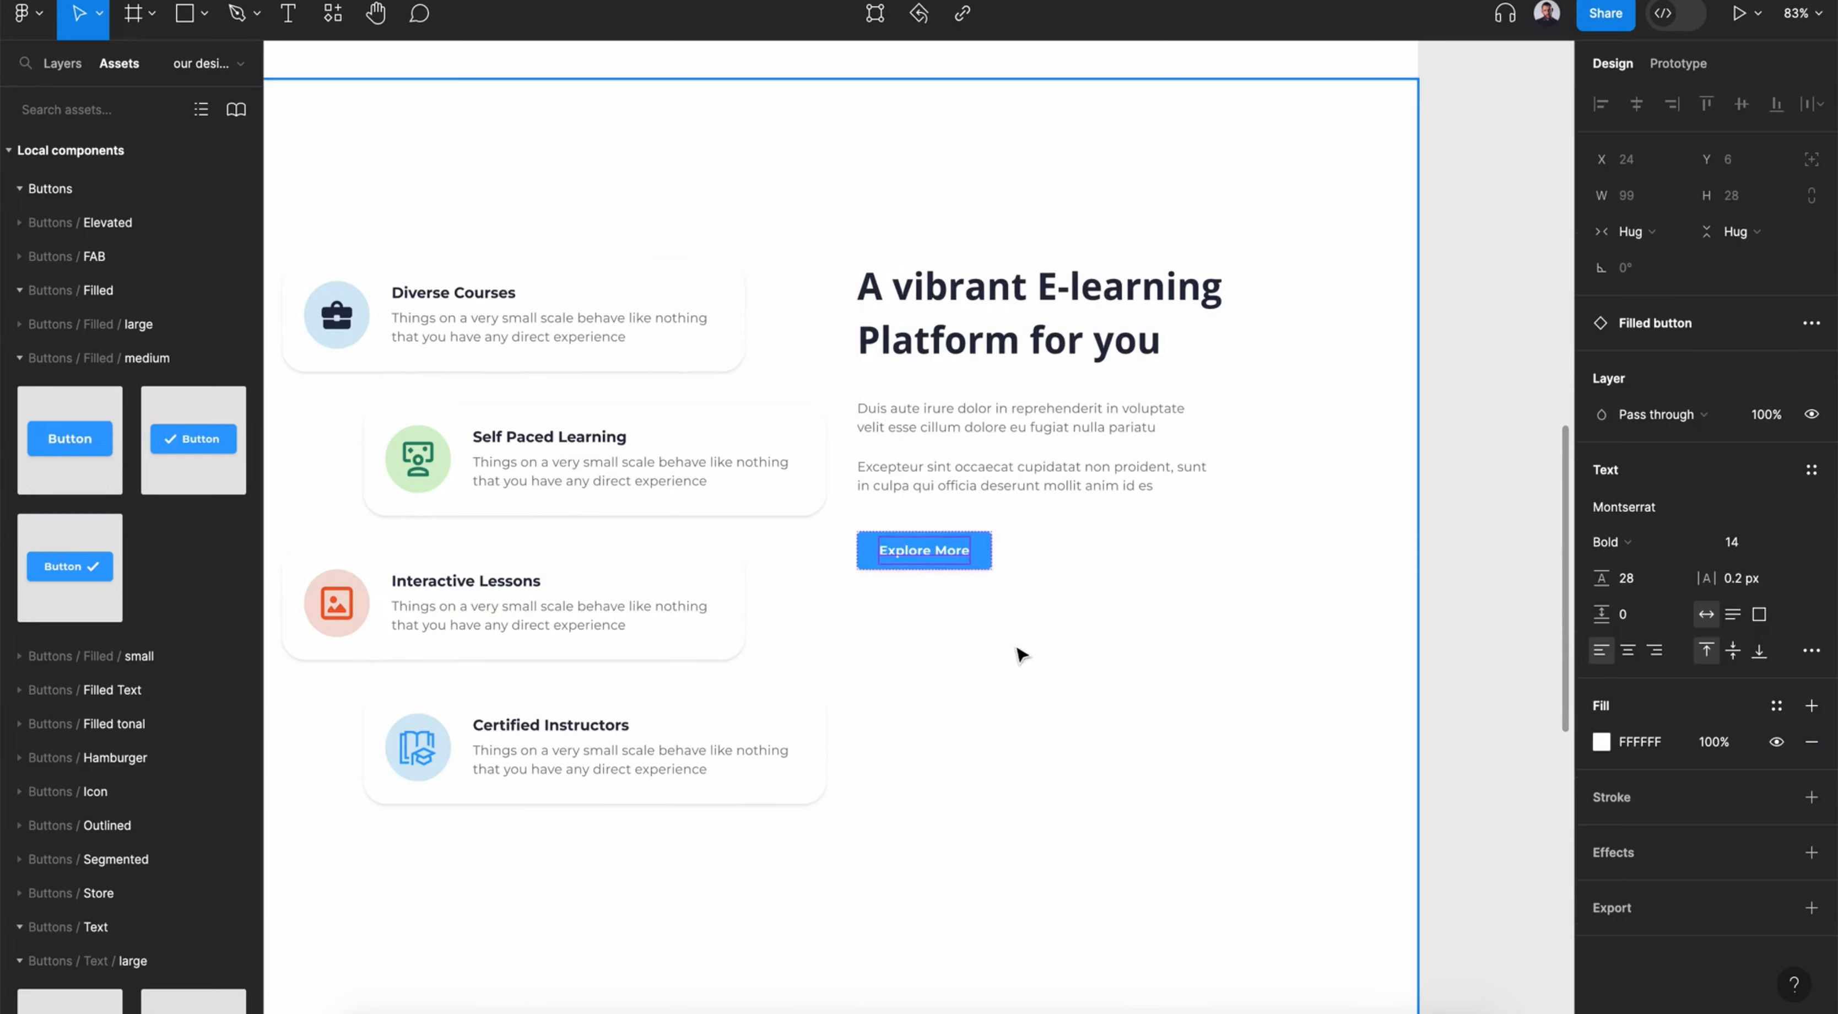
# Swap the Explore More button for the large Filled button and apply Primary color to it
pyautogui.click(971, 568)
pyautogui.click(1686, 400)
pyautogui.click(1670, 569)
pyautogui.click(1666, 611)
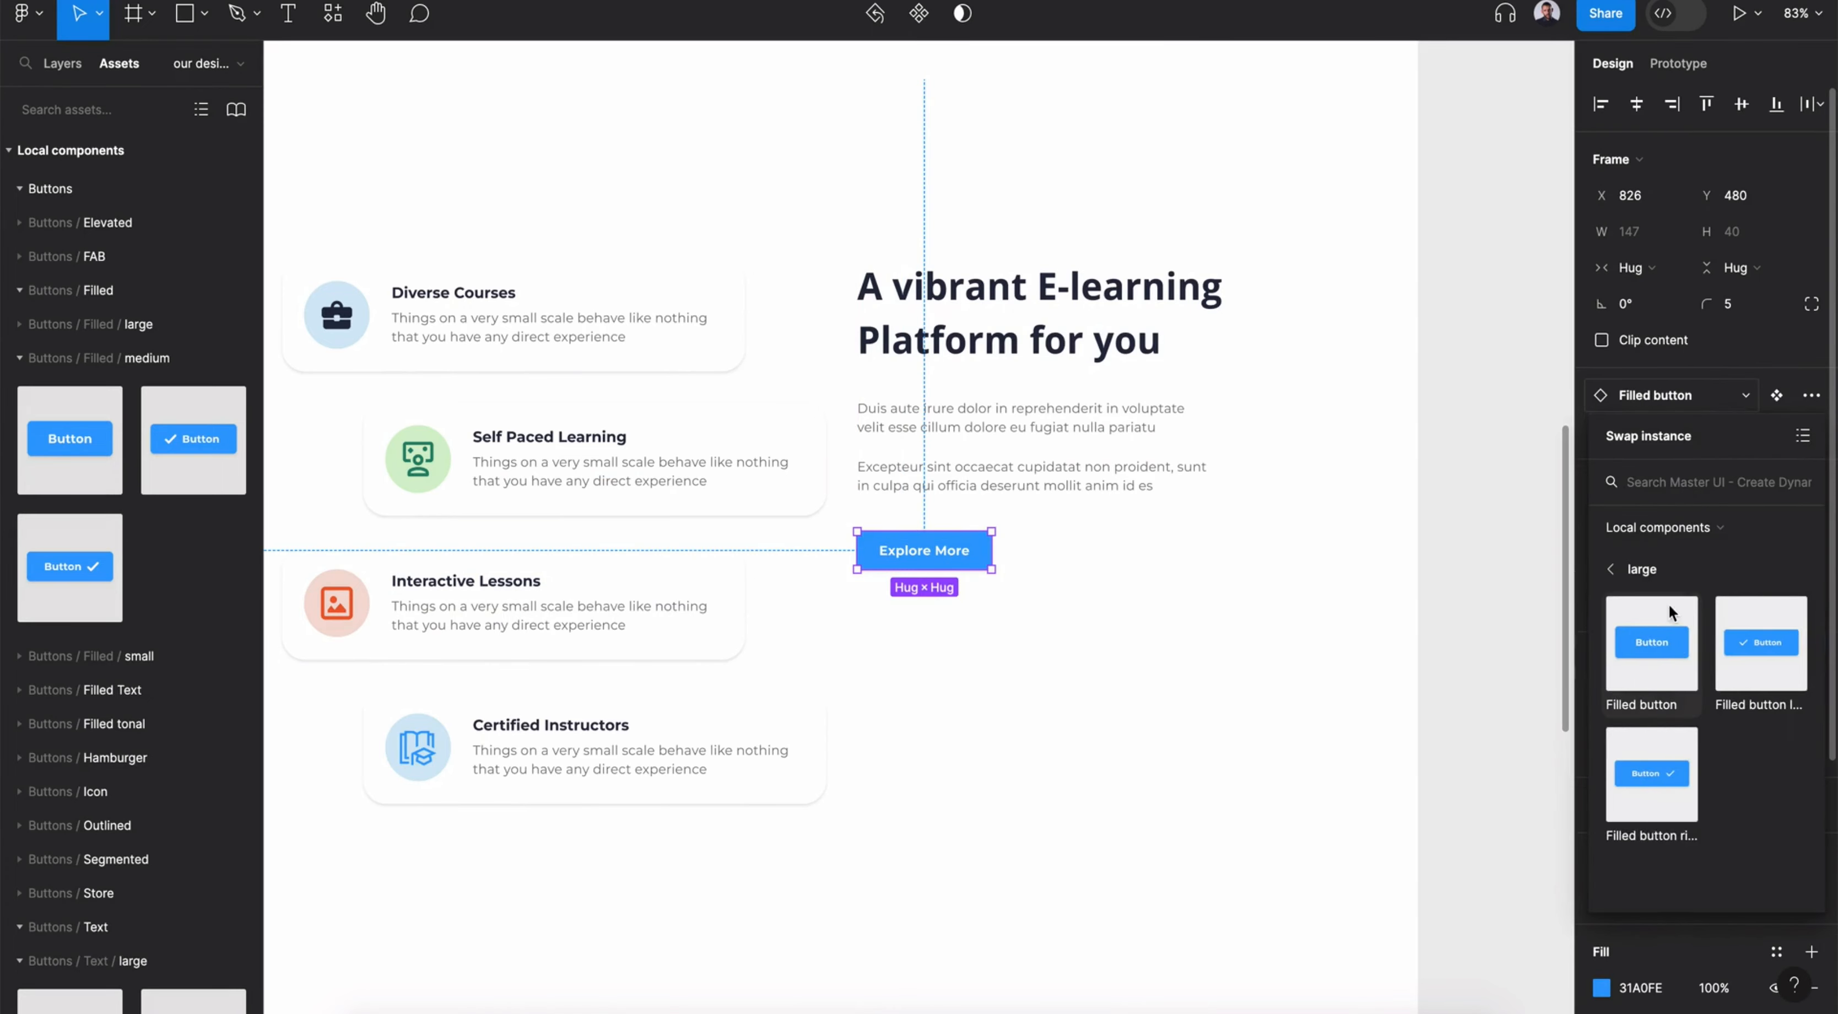
pyautogui.click(1650, 647)
pyautogui.click(1778, 951)
pyautogui.scroll(-3, 1420, 729)
pyautogui.click(1399, 892)
# Shorten the How it work frame to a height of 925
pyautogui.scroll(-3, 1081, 646)
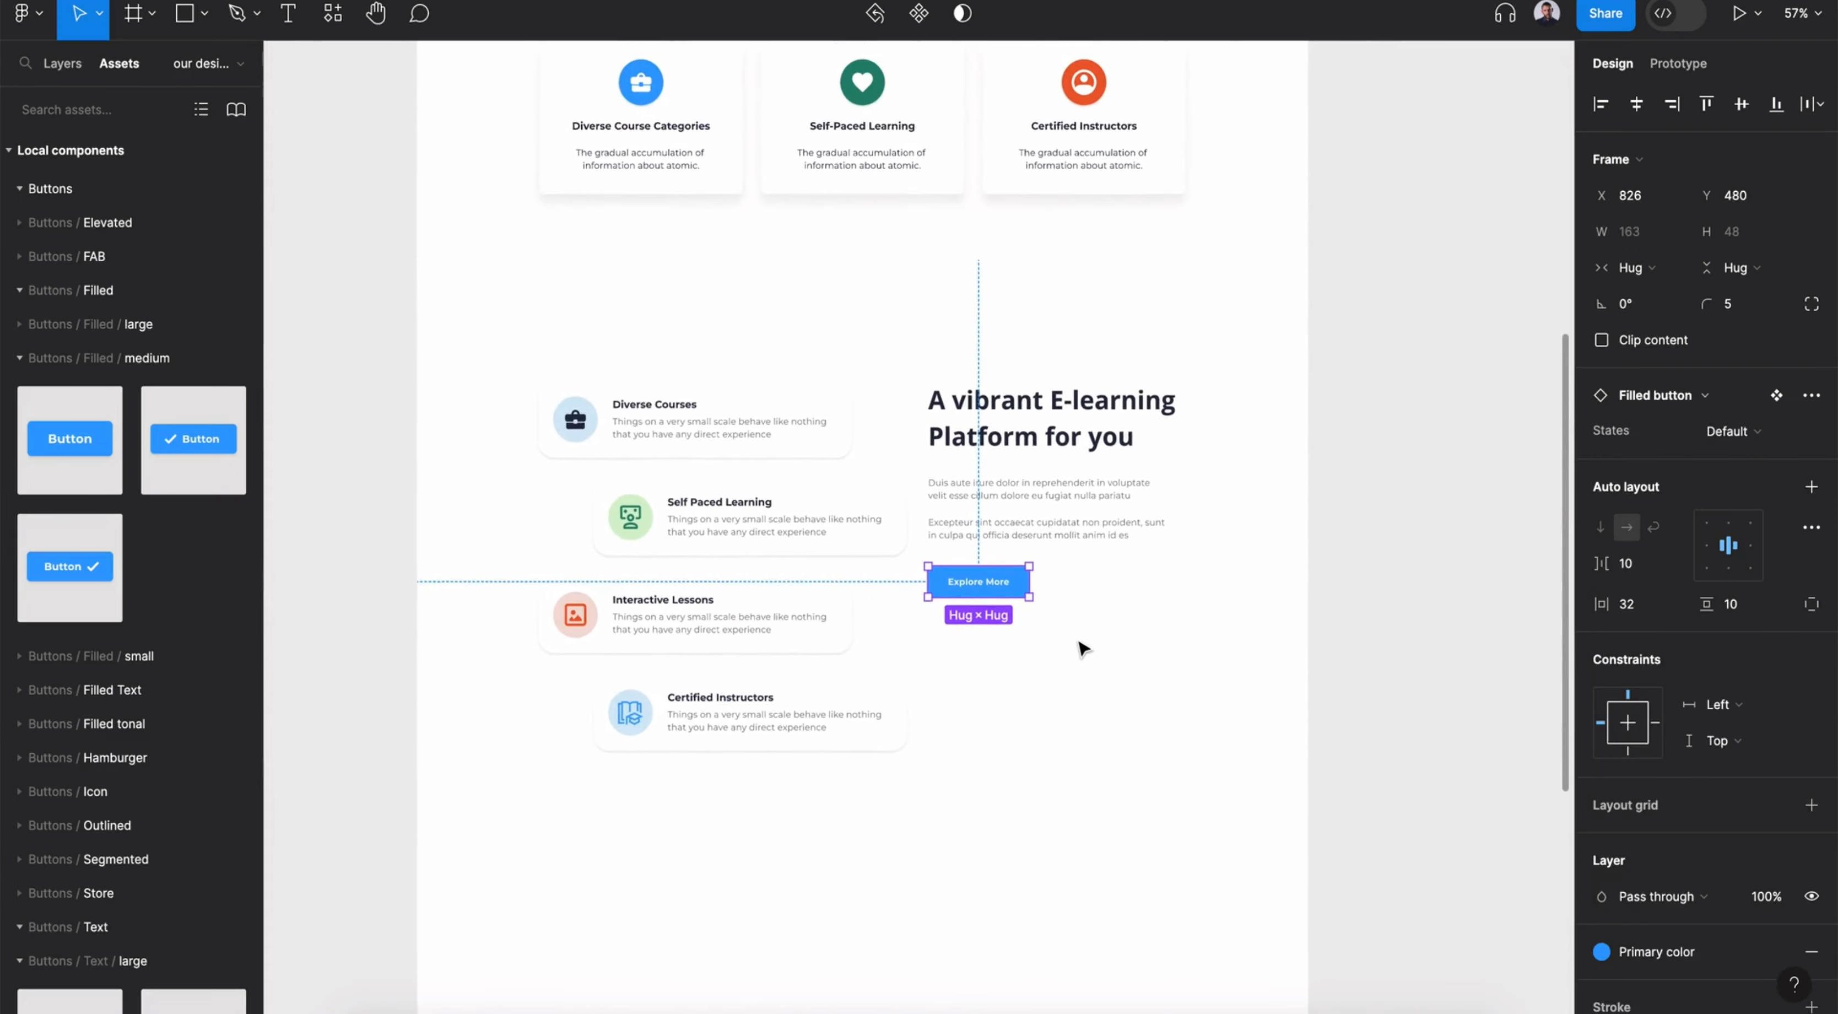
pyautogui.click(943, 800)
pyautogui.moveTo(881, 891); pyautogui.dragTo(885, 845)
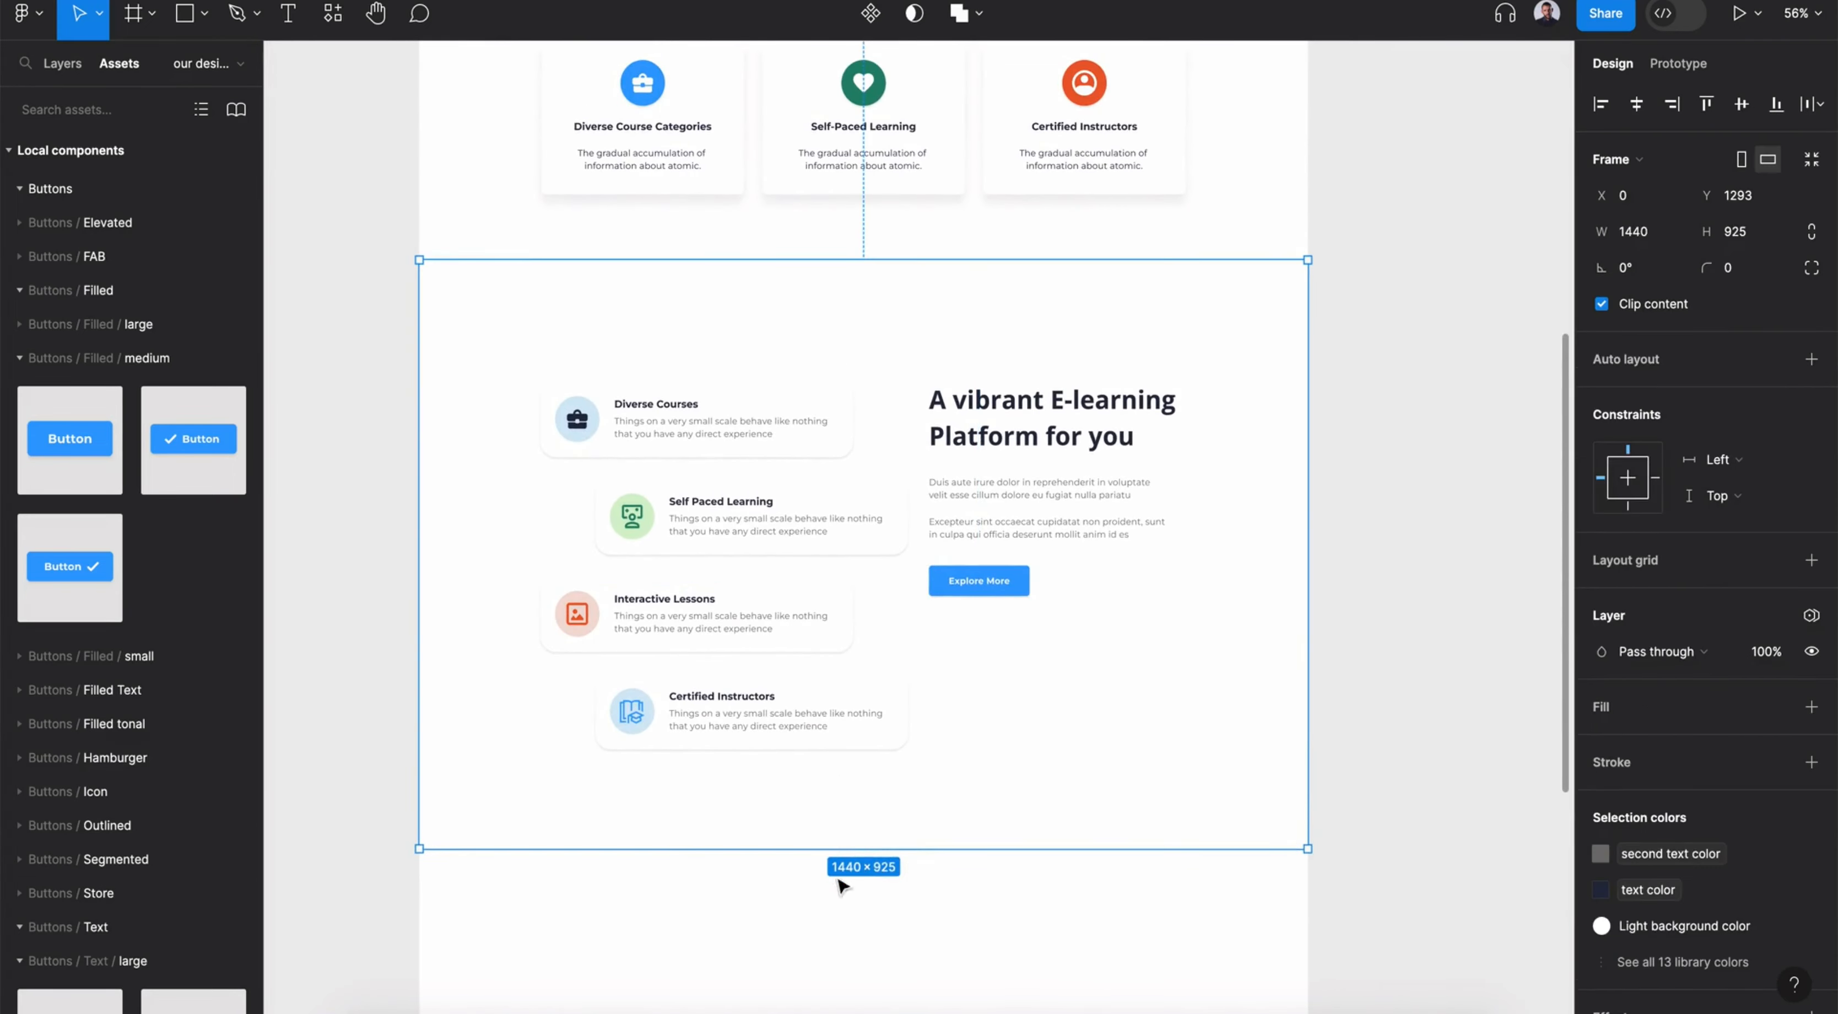
# Preview a different theme on the How it work frame and undo it
pyautogui.click(1812, 615)
pyautogui.moveTo(1713, 687)
pyautogui.click(1522, 791)
pyautogui.hotkey('ctrl', 'z')
# Apply the Light background fill to the How it work frame
pyautogui.scroll(-2, 1713, 771)
pyautogui.click(1777, 580)
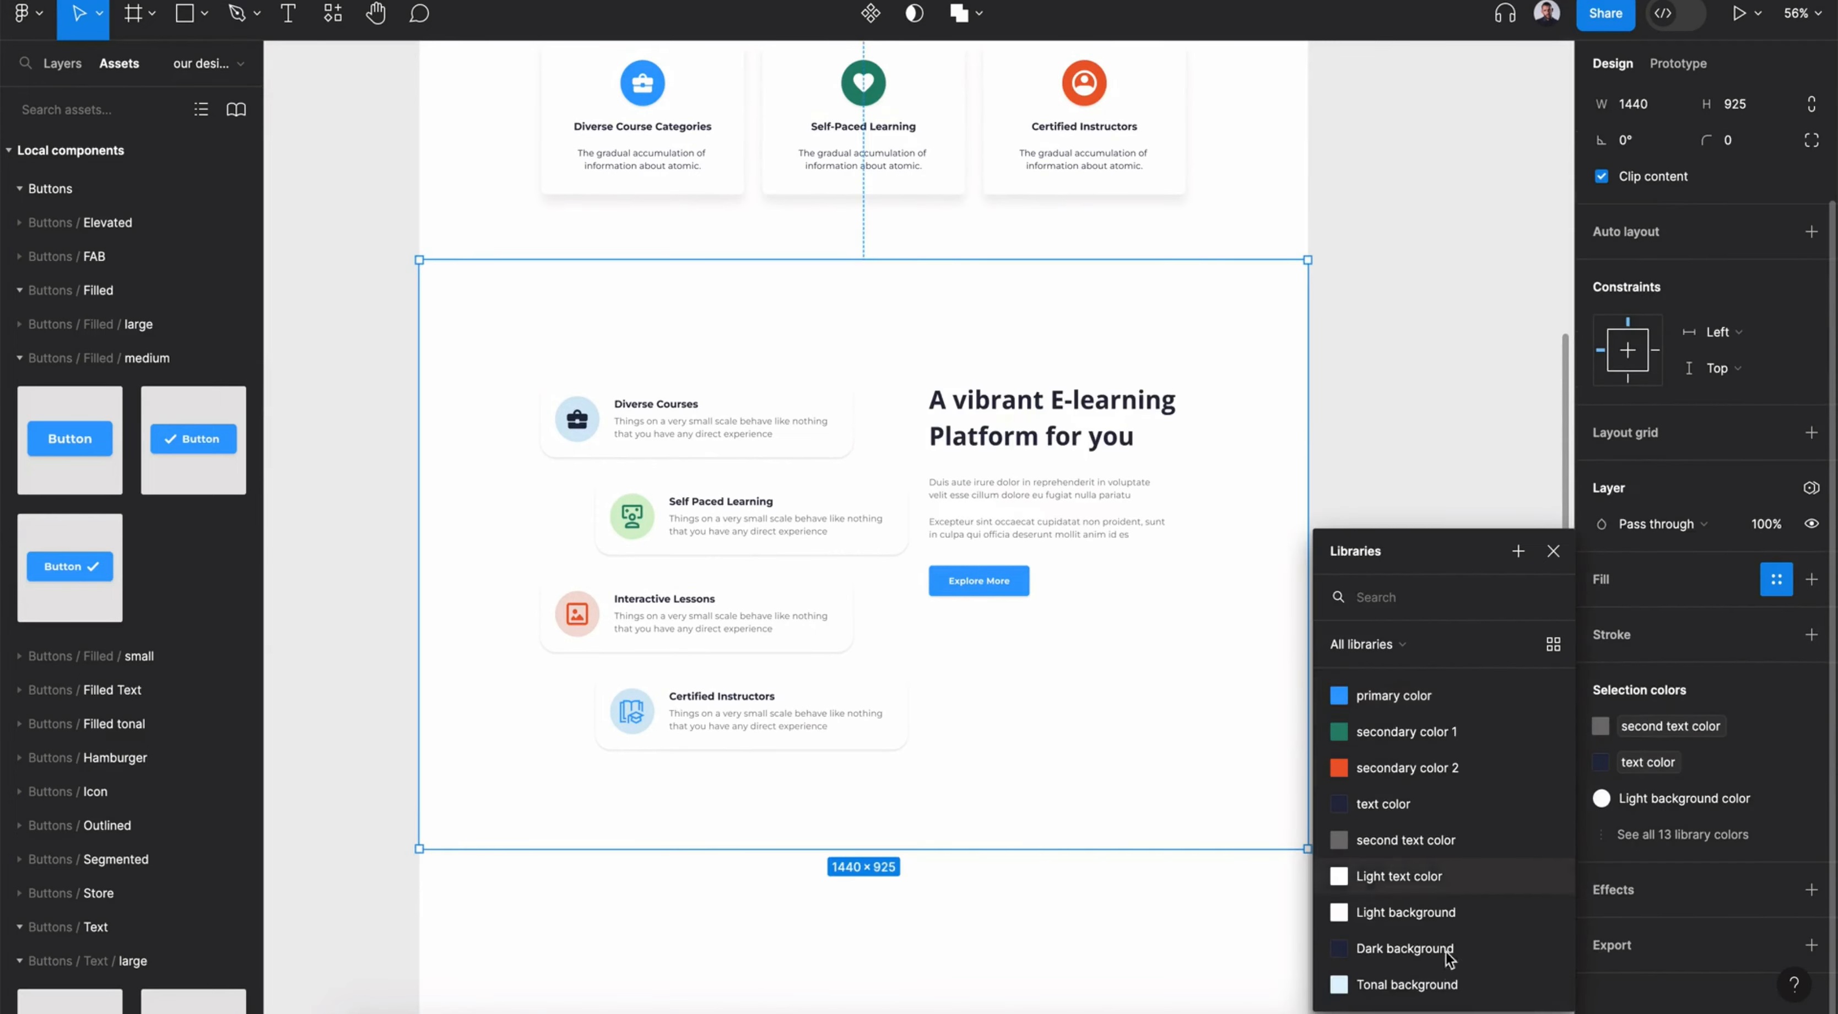
pyautogui.click(1427, 912)
# Preview another theme on the How it work frame with its Light background fill, and undo the theme change
pyautogui.click(1811, 488)
pyautogui.moveTo(1712, 561)
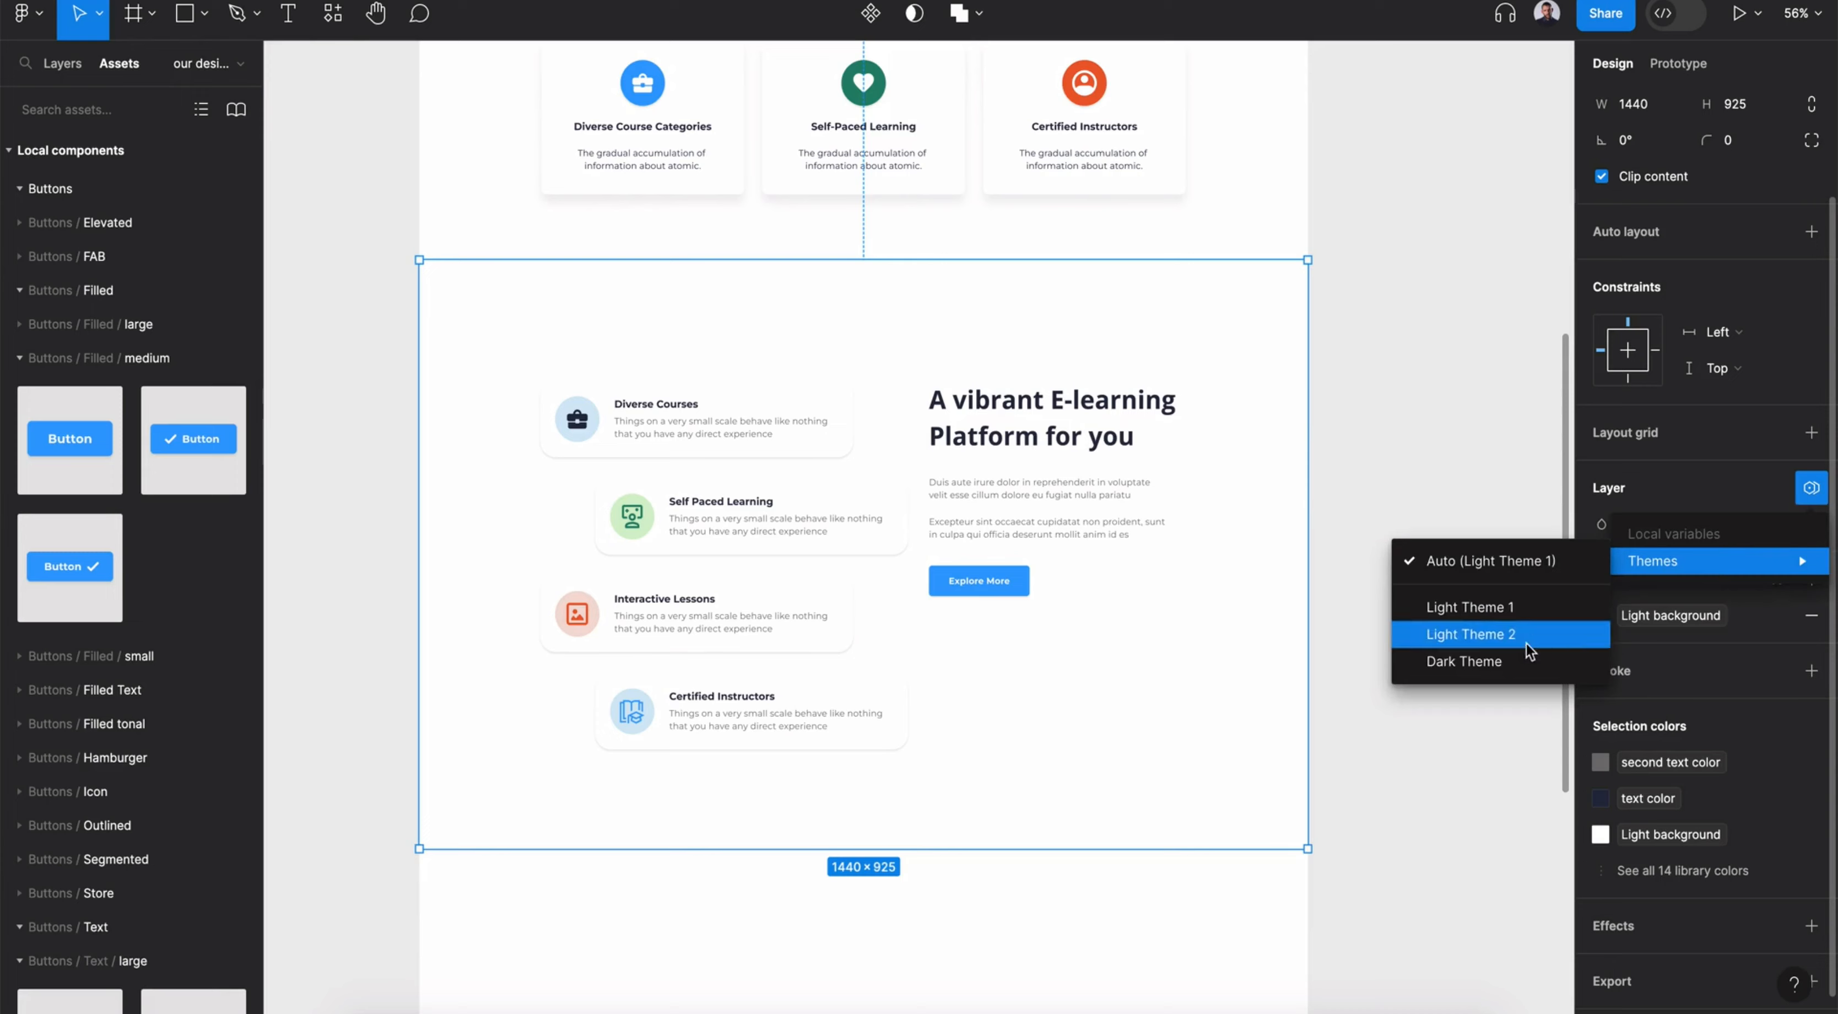
pyautogui.click(1527, 653)
pyautogui.hotkey('ctrl', 'z')
# Draw a 1440 × 727 frame directly below the How it work section and name it "Products"
pyautogui.scroll(-2, 1386, 657)
pyautogui.scroll(-3, 1387, 661)
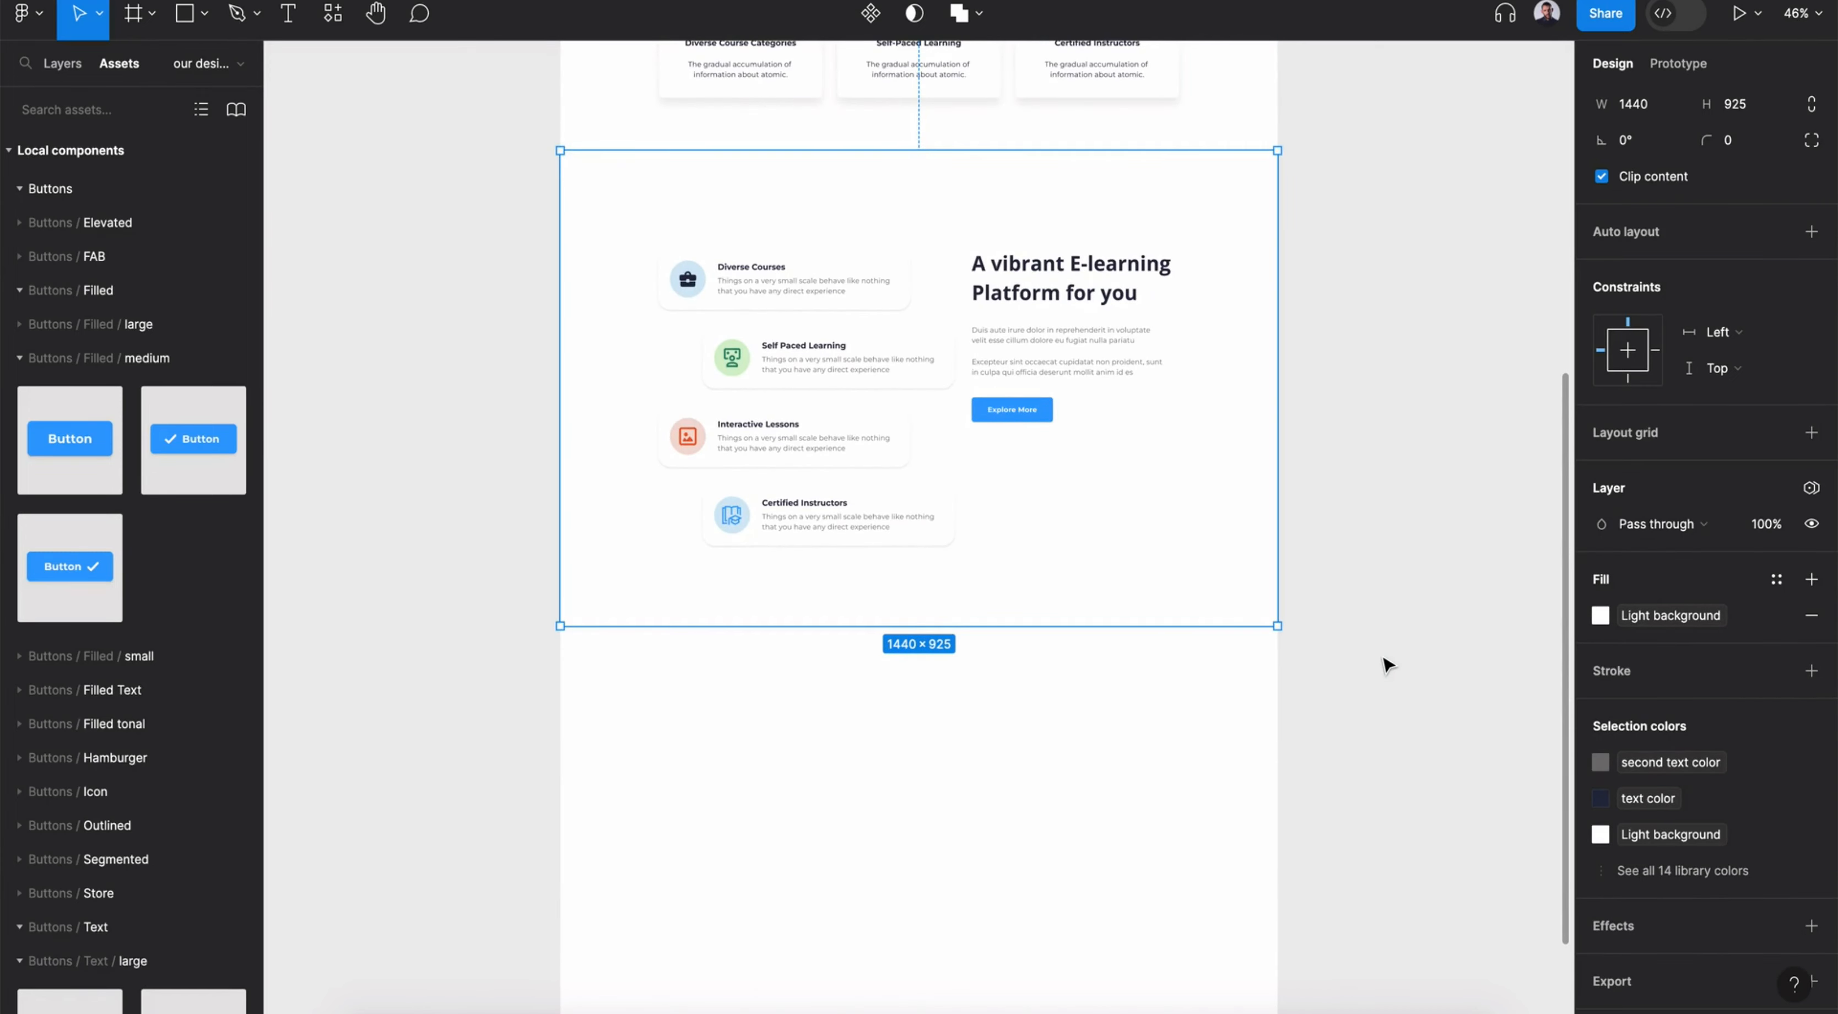
pyautogui.hotkey('alt', '1')
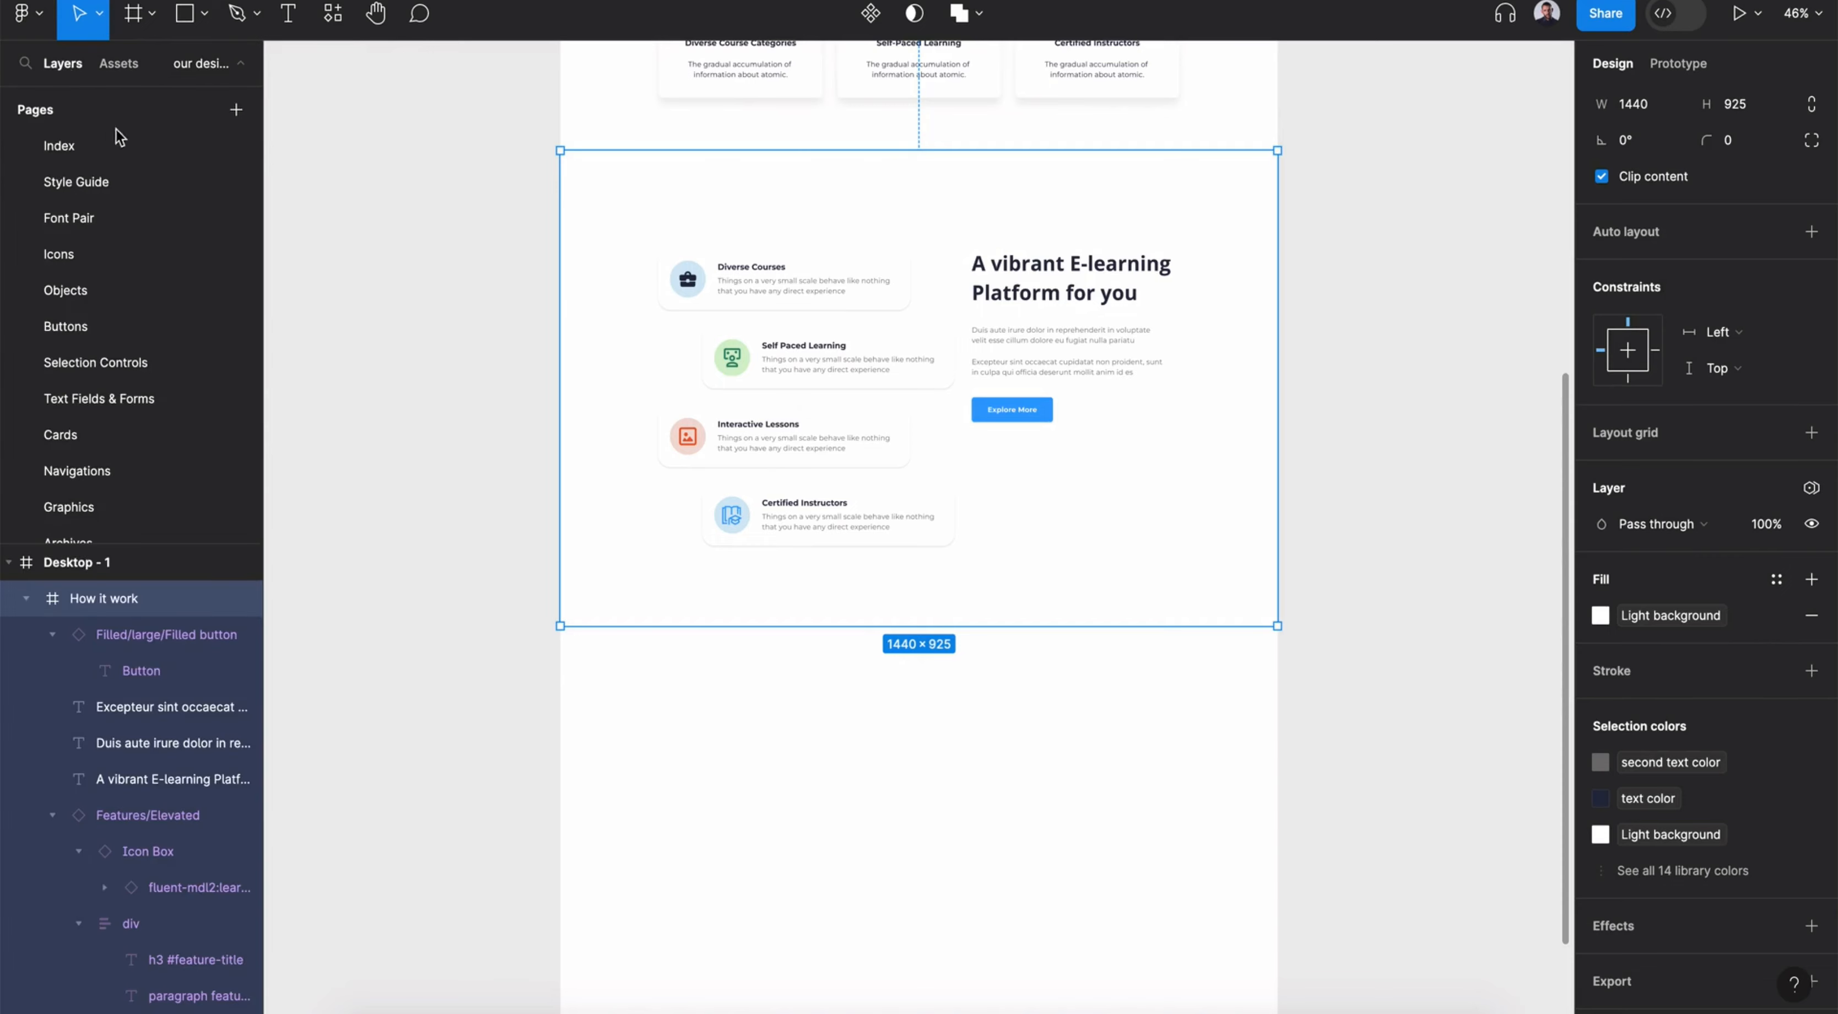
pyautogui.click(129, 27)
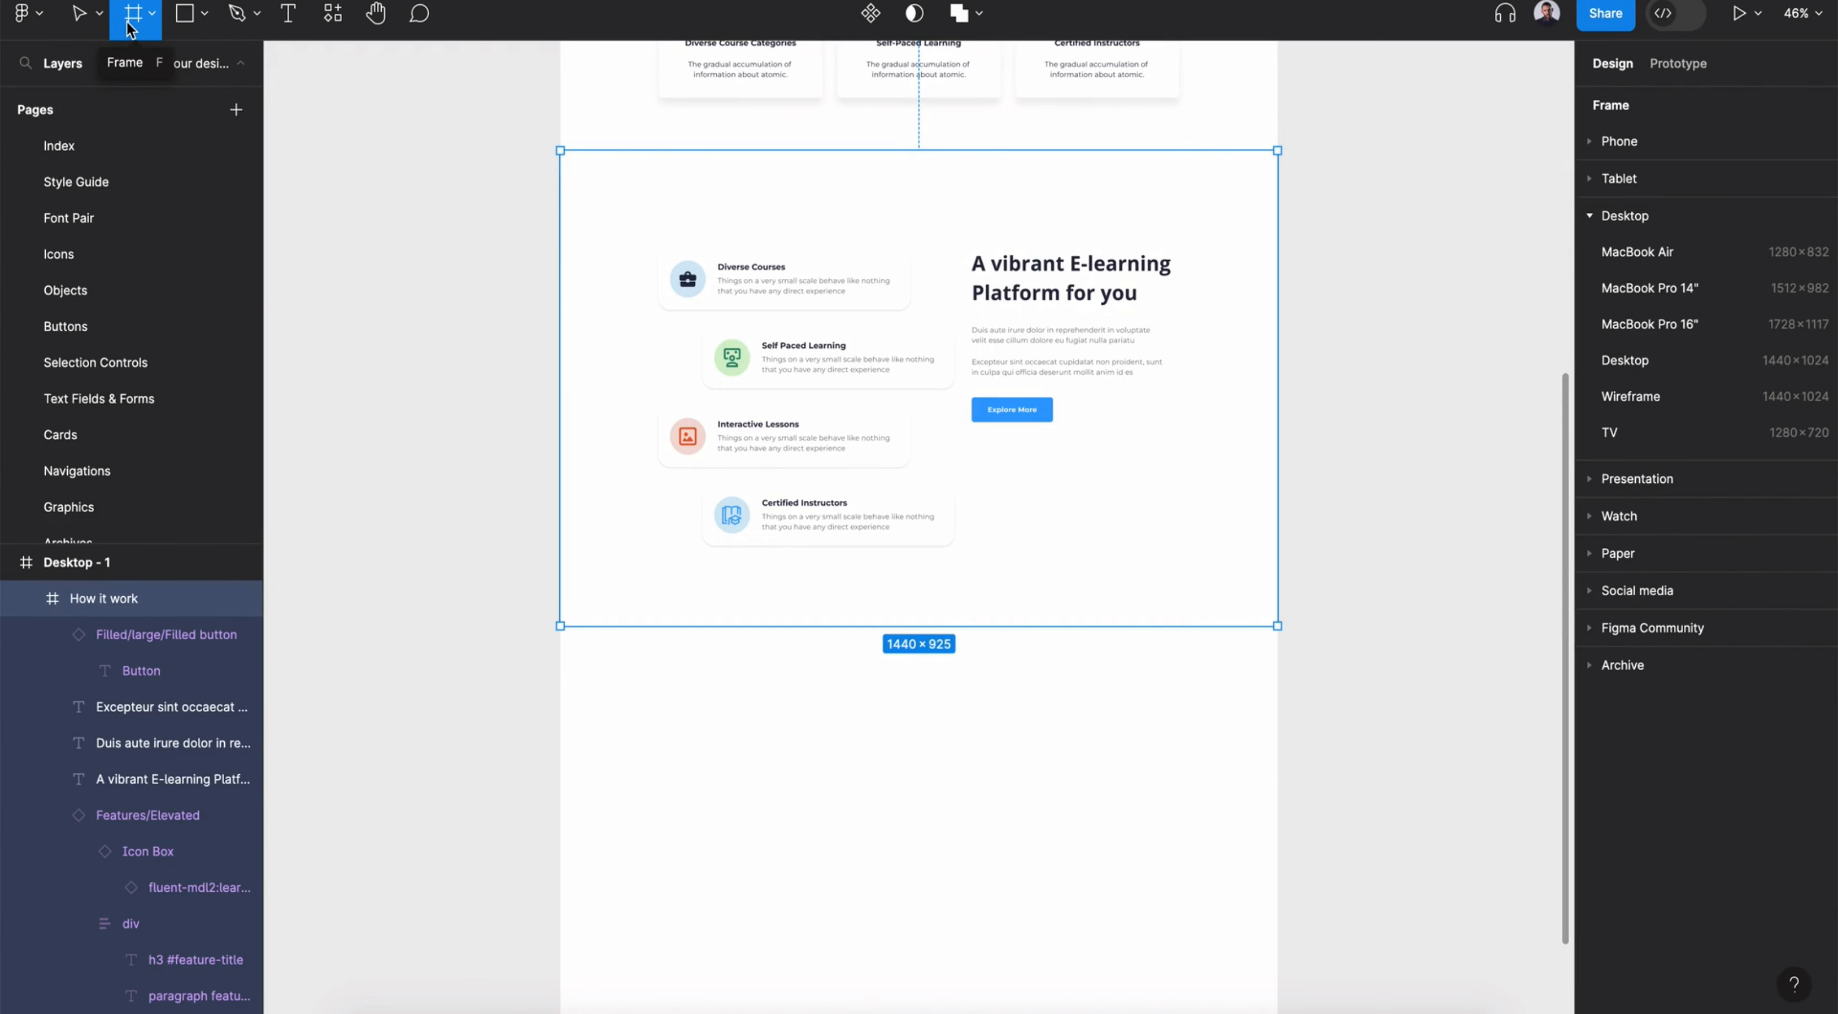
pyautogui.moveTo(561, 627); pyautogui.dragTo(1278, 818)
pyautogui.doubleClick(80, 599)
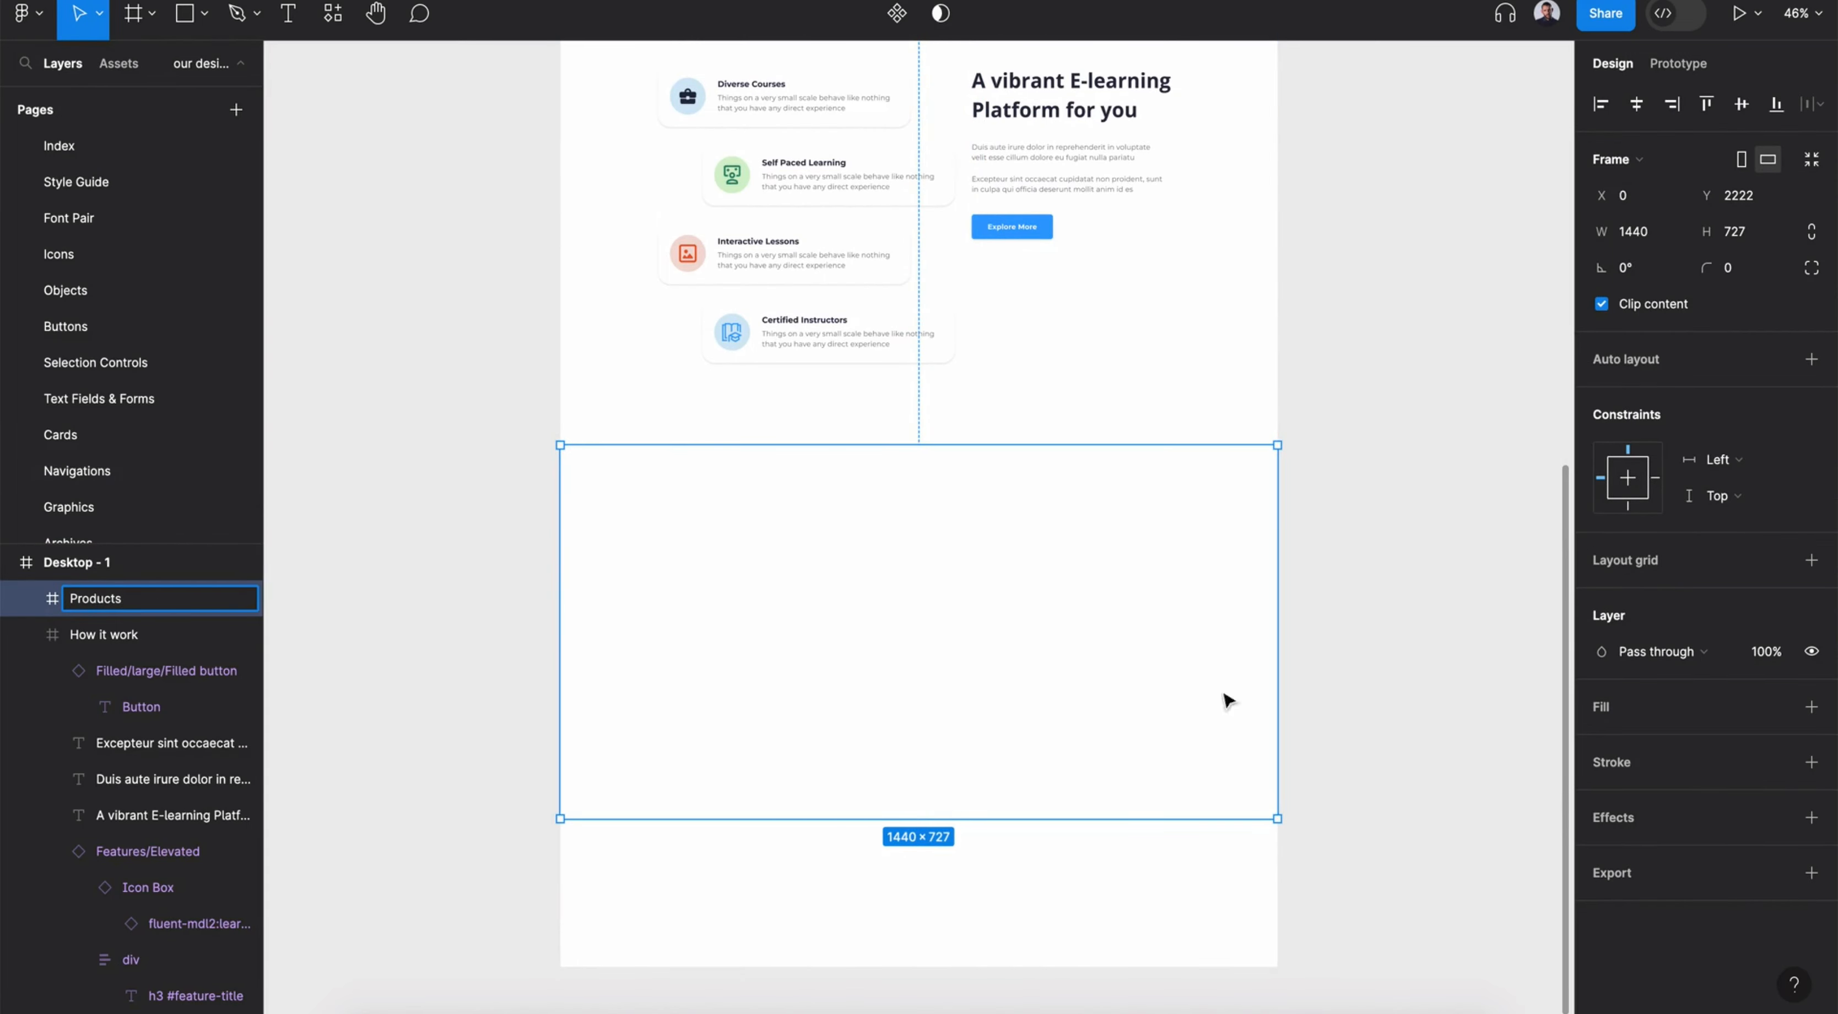
pyautogui.press('Return')
# Apply the Light background fill to the Products frame and shorten it to a height of 641
pyautogui.click(1777, 706)
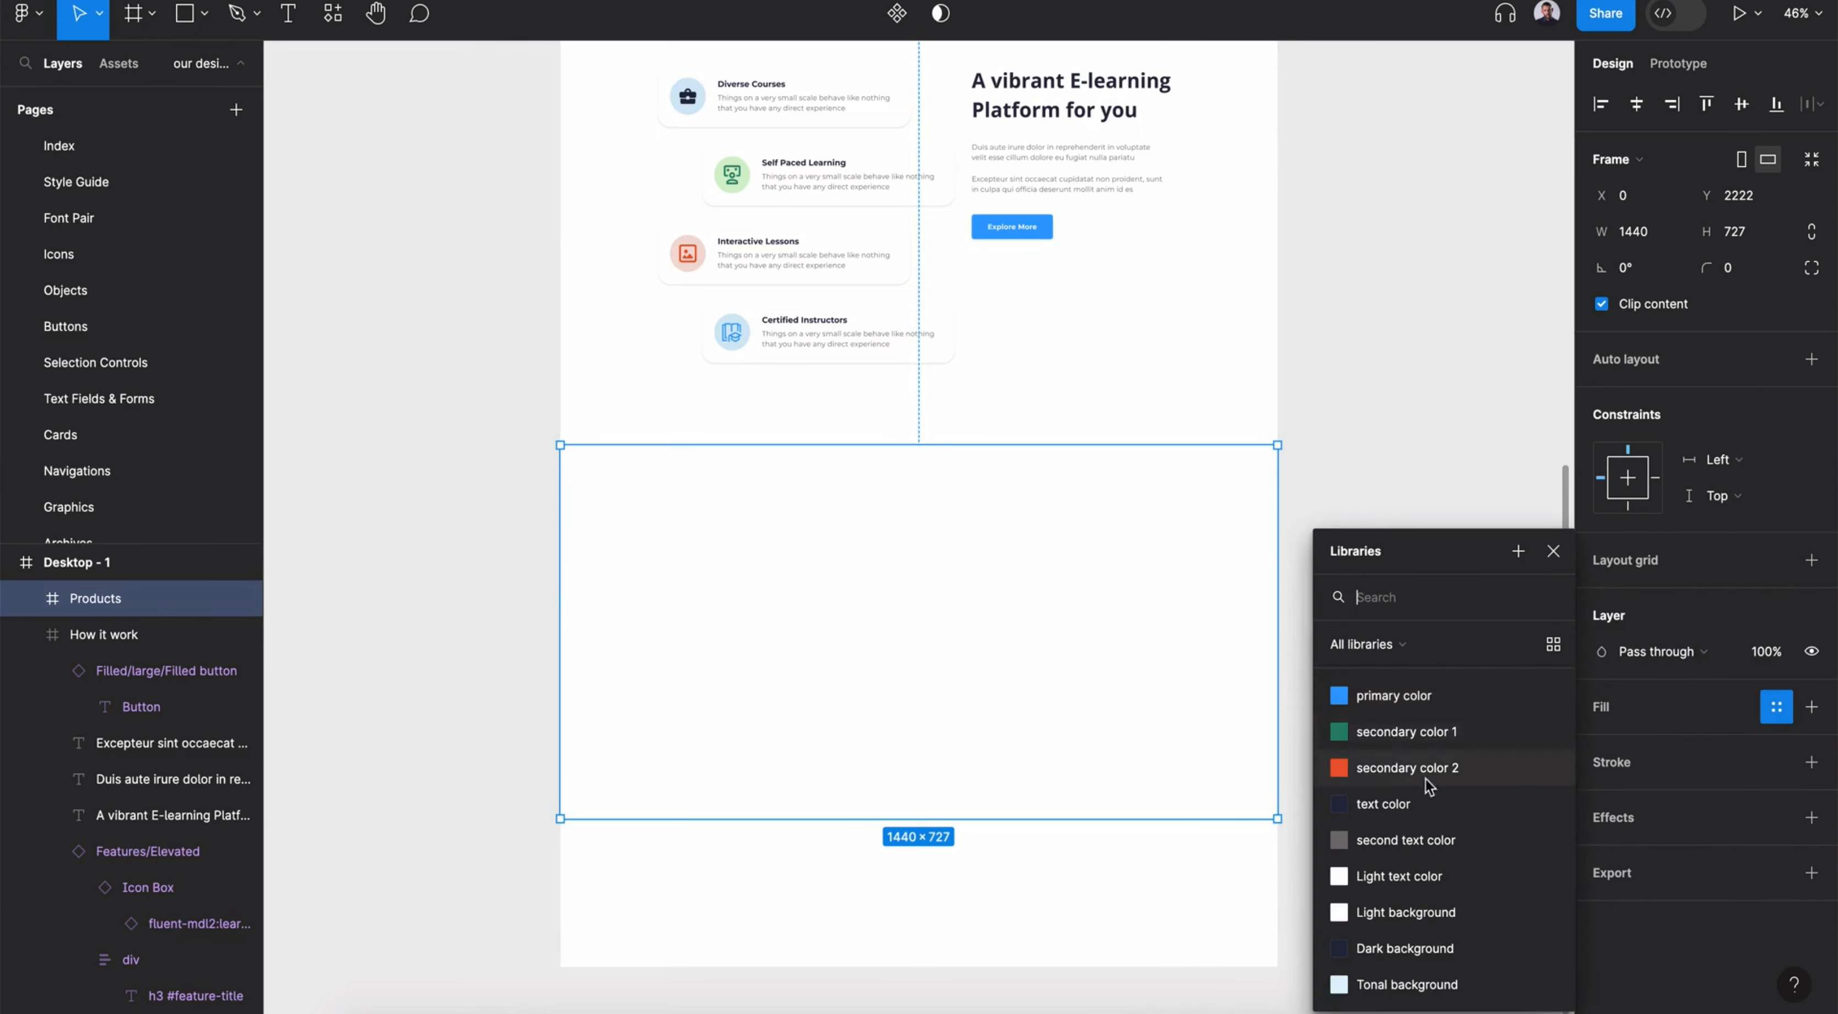
pyautogui.click(1430, 917)
pyautogui.moveTo(1040, 818); pyautogui.dragTo(1039, 775)
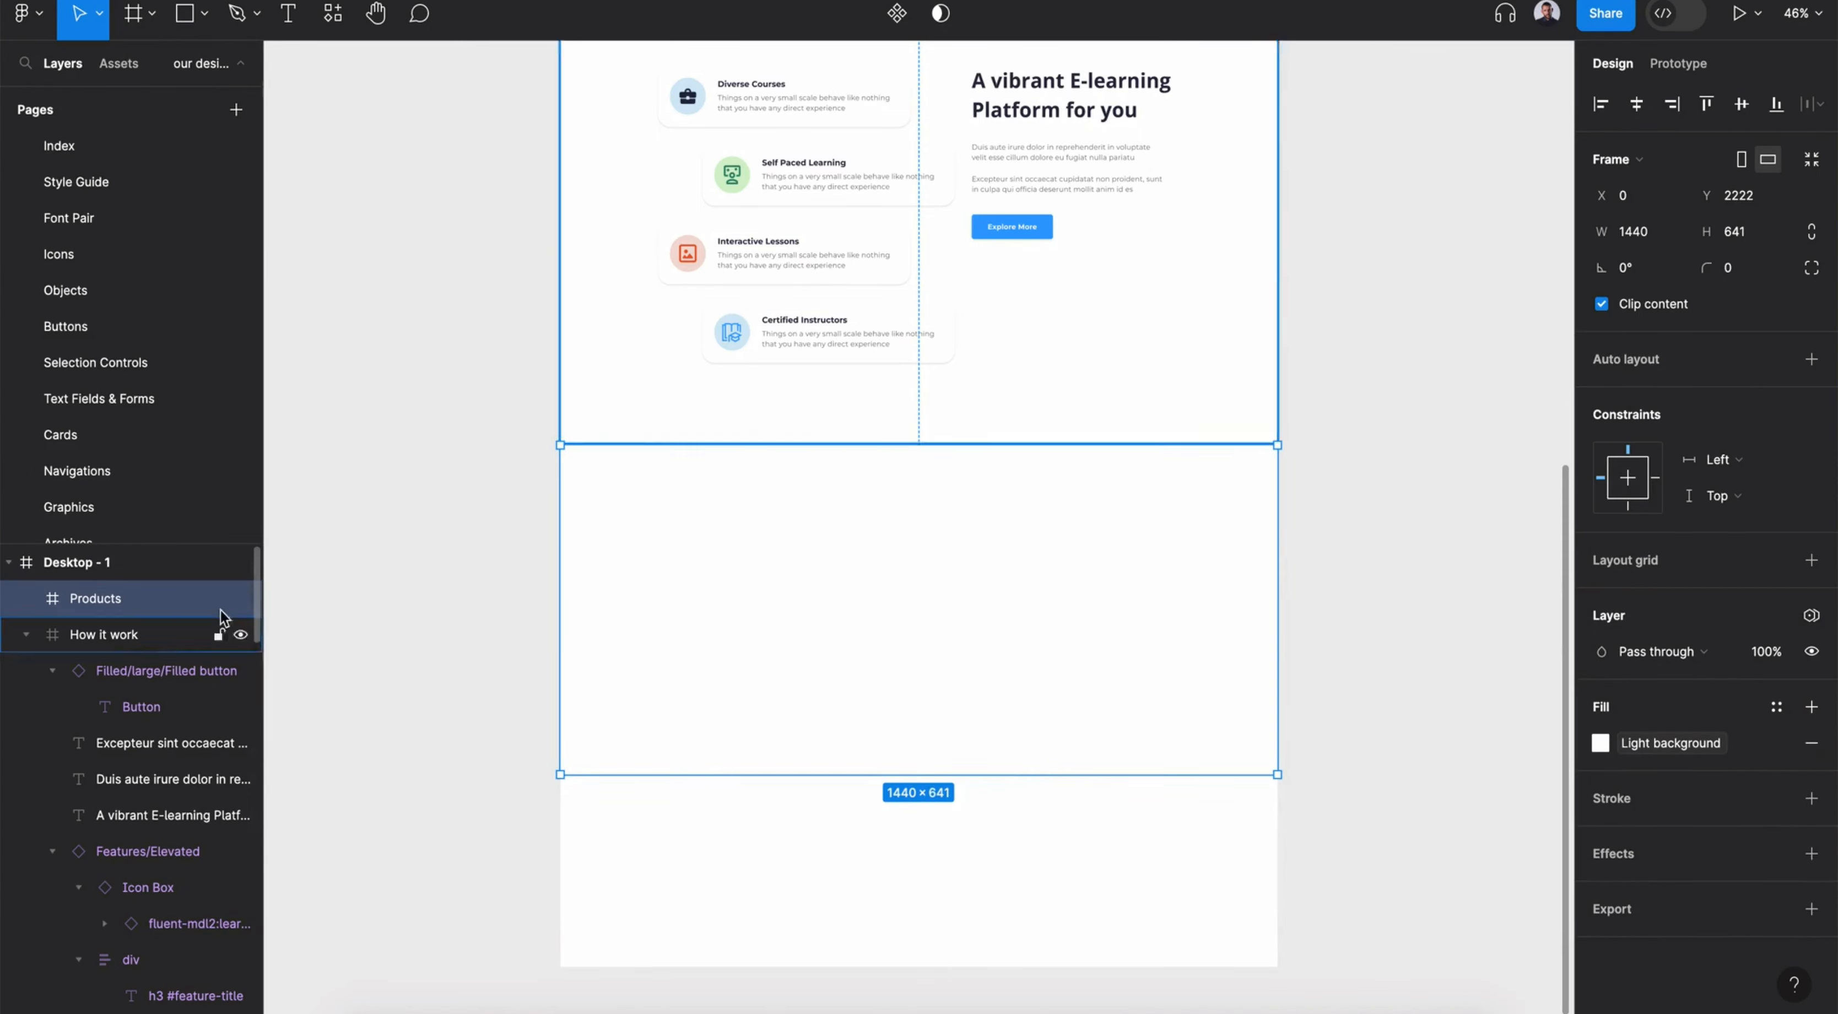
# Show the layout grid and copy the "A vibrant E-learning Platform for you" heading into the Products frame's upper left area
pyautogui.press('Escape')
pyautogui.hotkey('ctrl', 'g')
pyautogui.click(1039, 113)
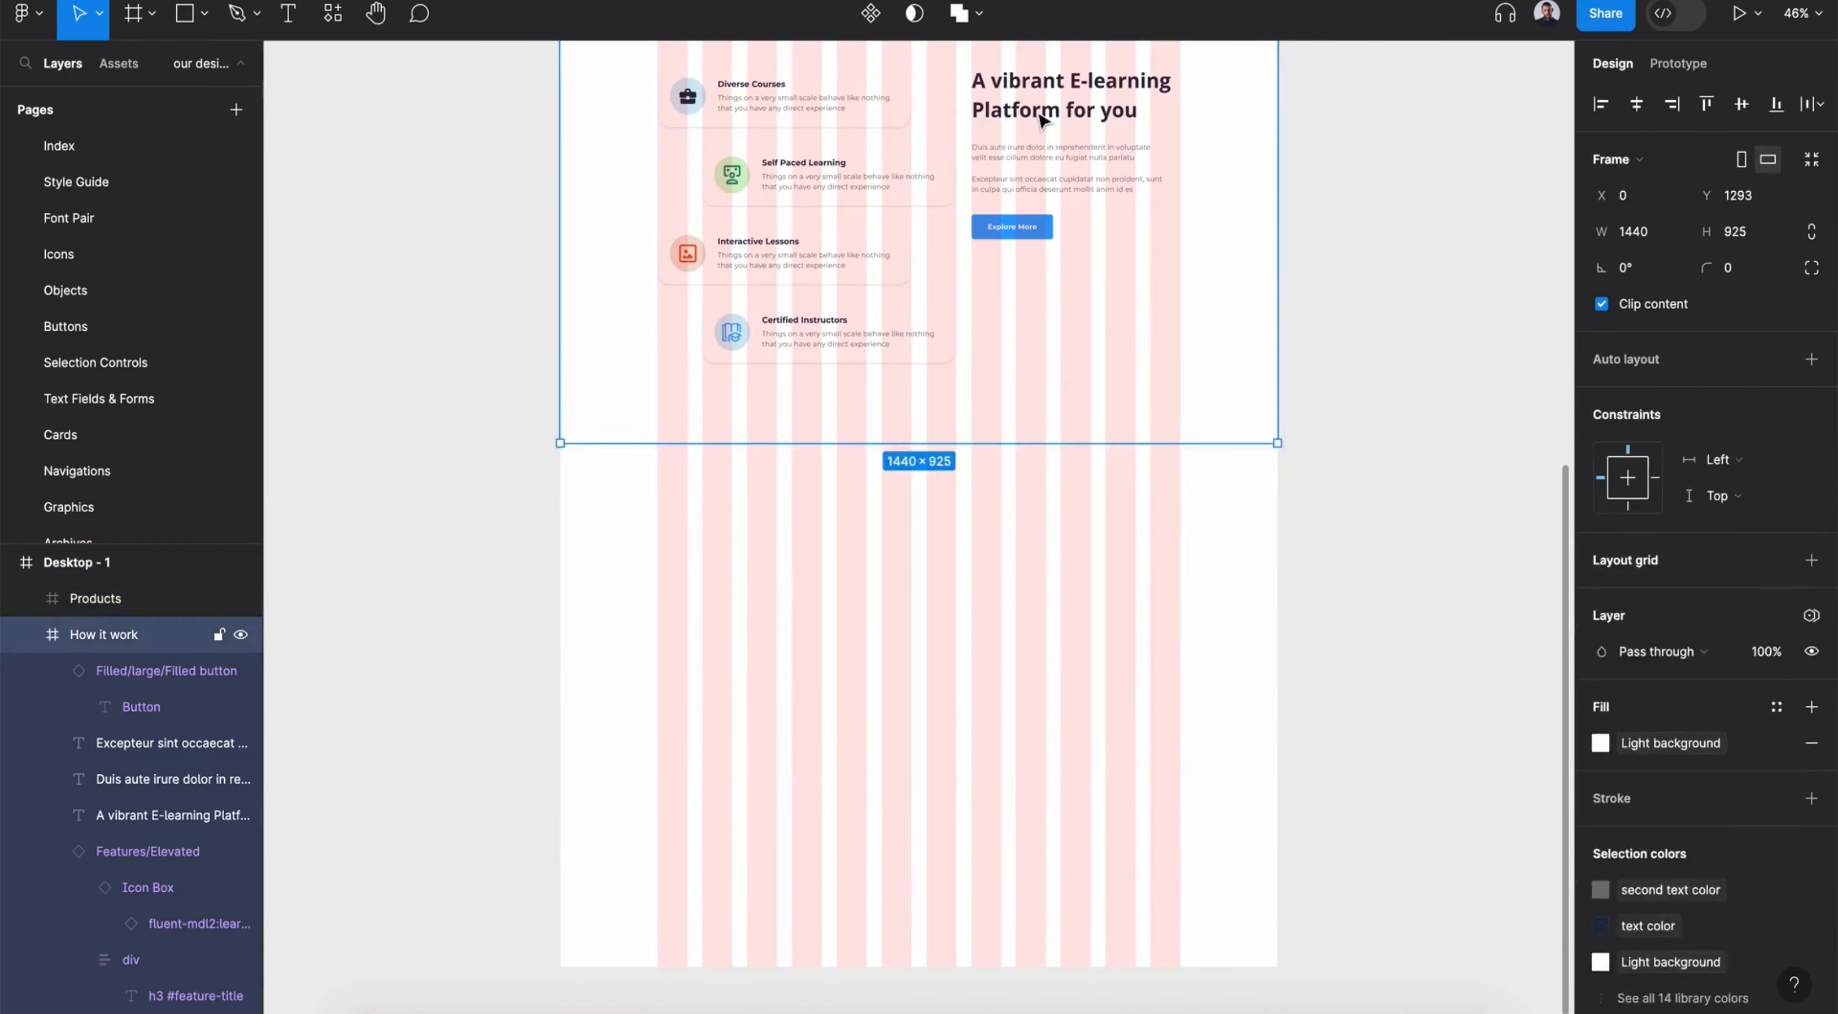
pyautogui.click(1038, 113)
pyautogui.click(819, 585)
pyautogui.hotkey('ctrl', 'v')
pyautogui.moveTo(1034, 546); pyautogui.dragTo(718, 484)
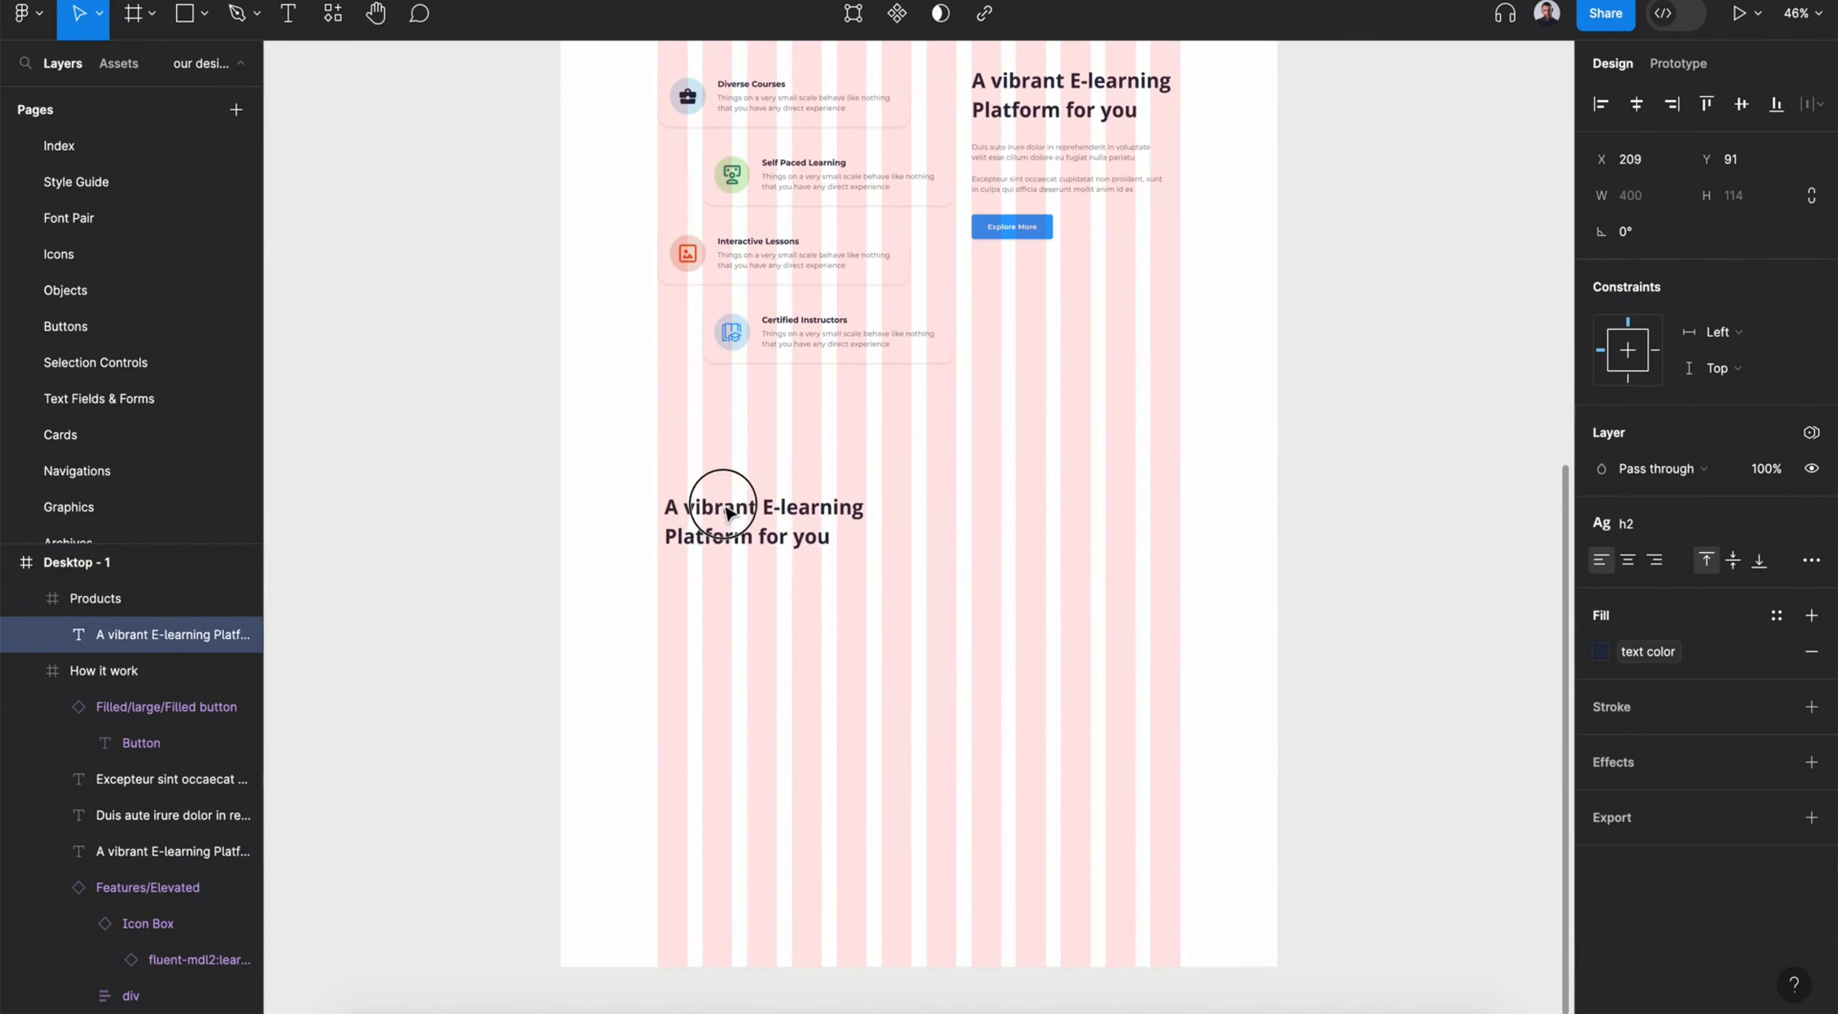
# Replace the copied heading's text in the Products frame with "Explore Featured Products"
pyautogui.press('Return')
pyautogui.write('Explore')
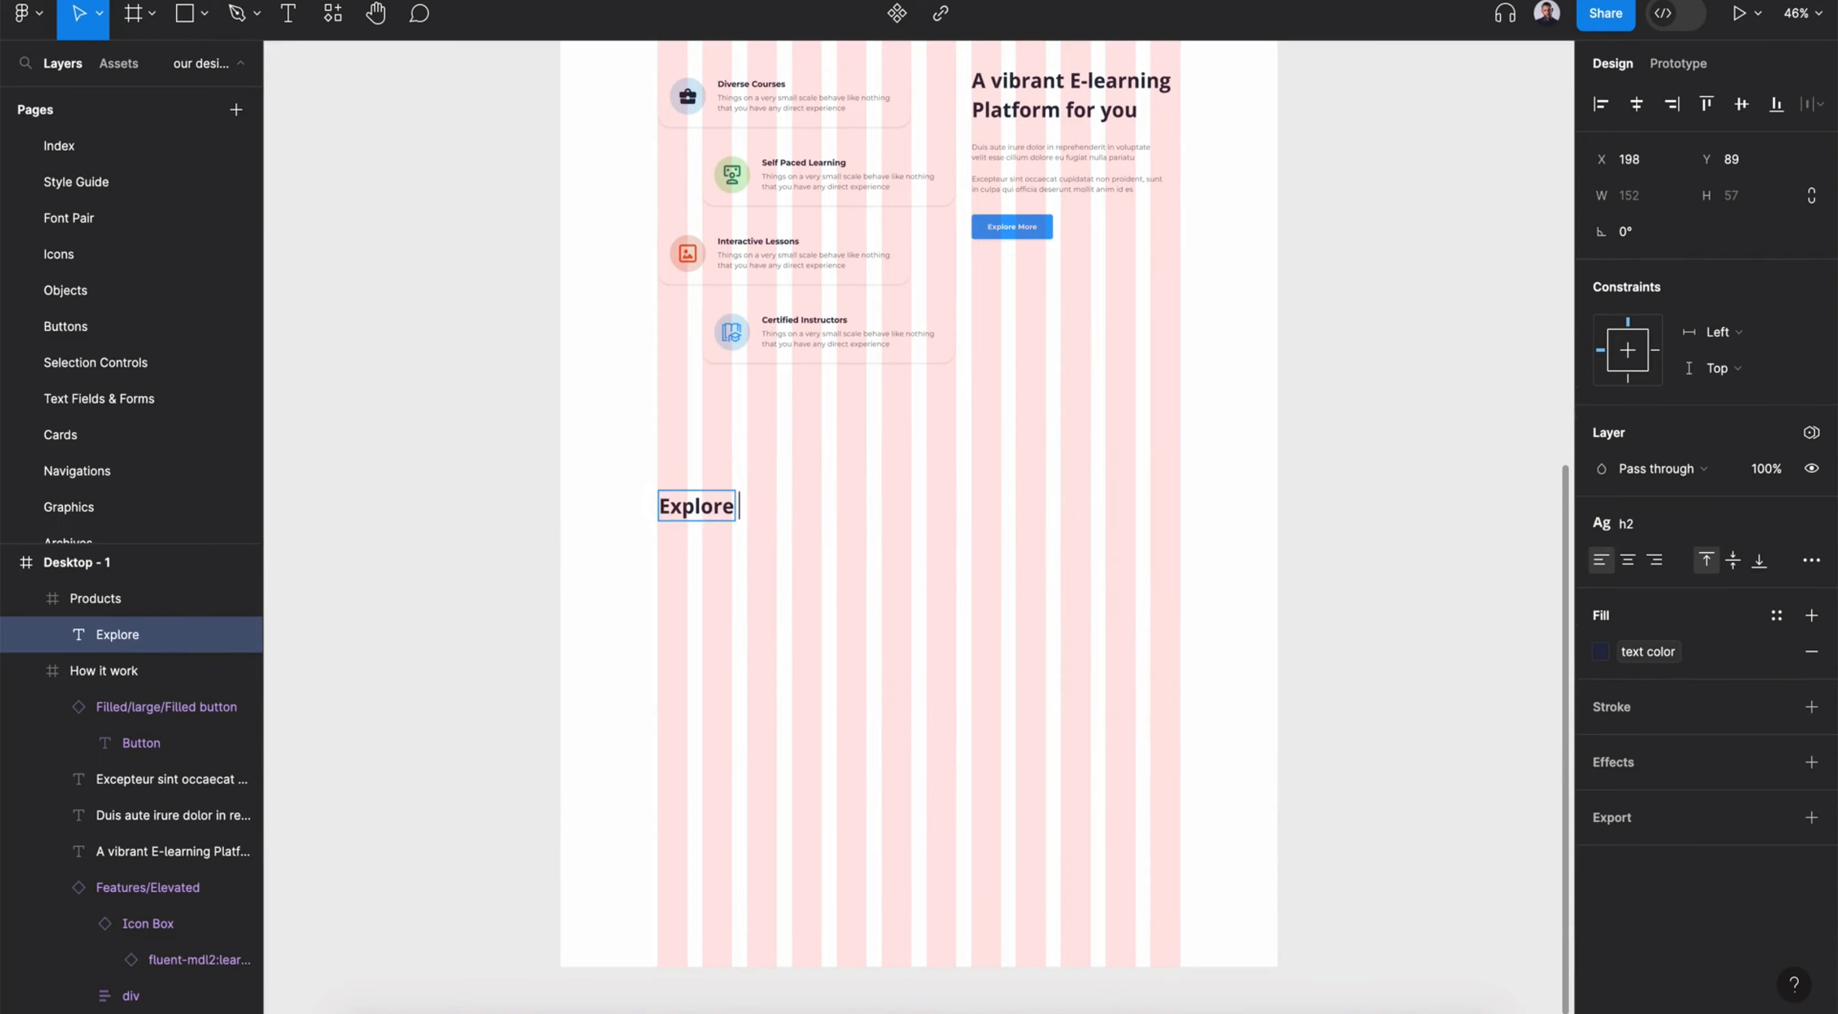
pyautogui.write('s')
pyautogui.press('Escape')
# Place a large text button with an icon on its right side opposite the Products heading and label it "View All"
pyautogui.scroll(3, 1003, 604)
pyautogui.click(119, 63)
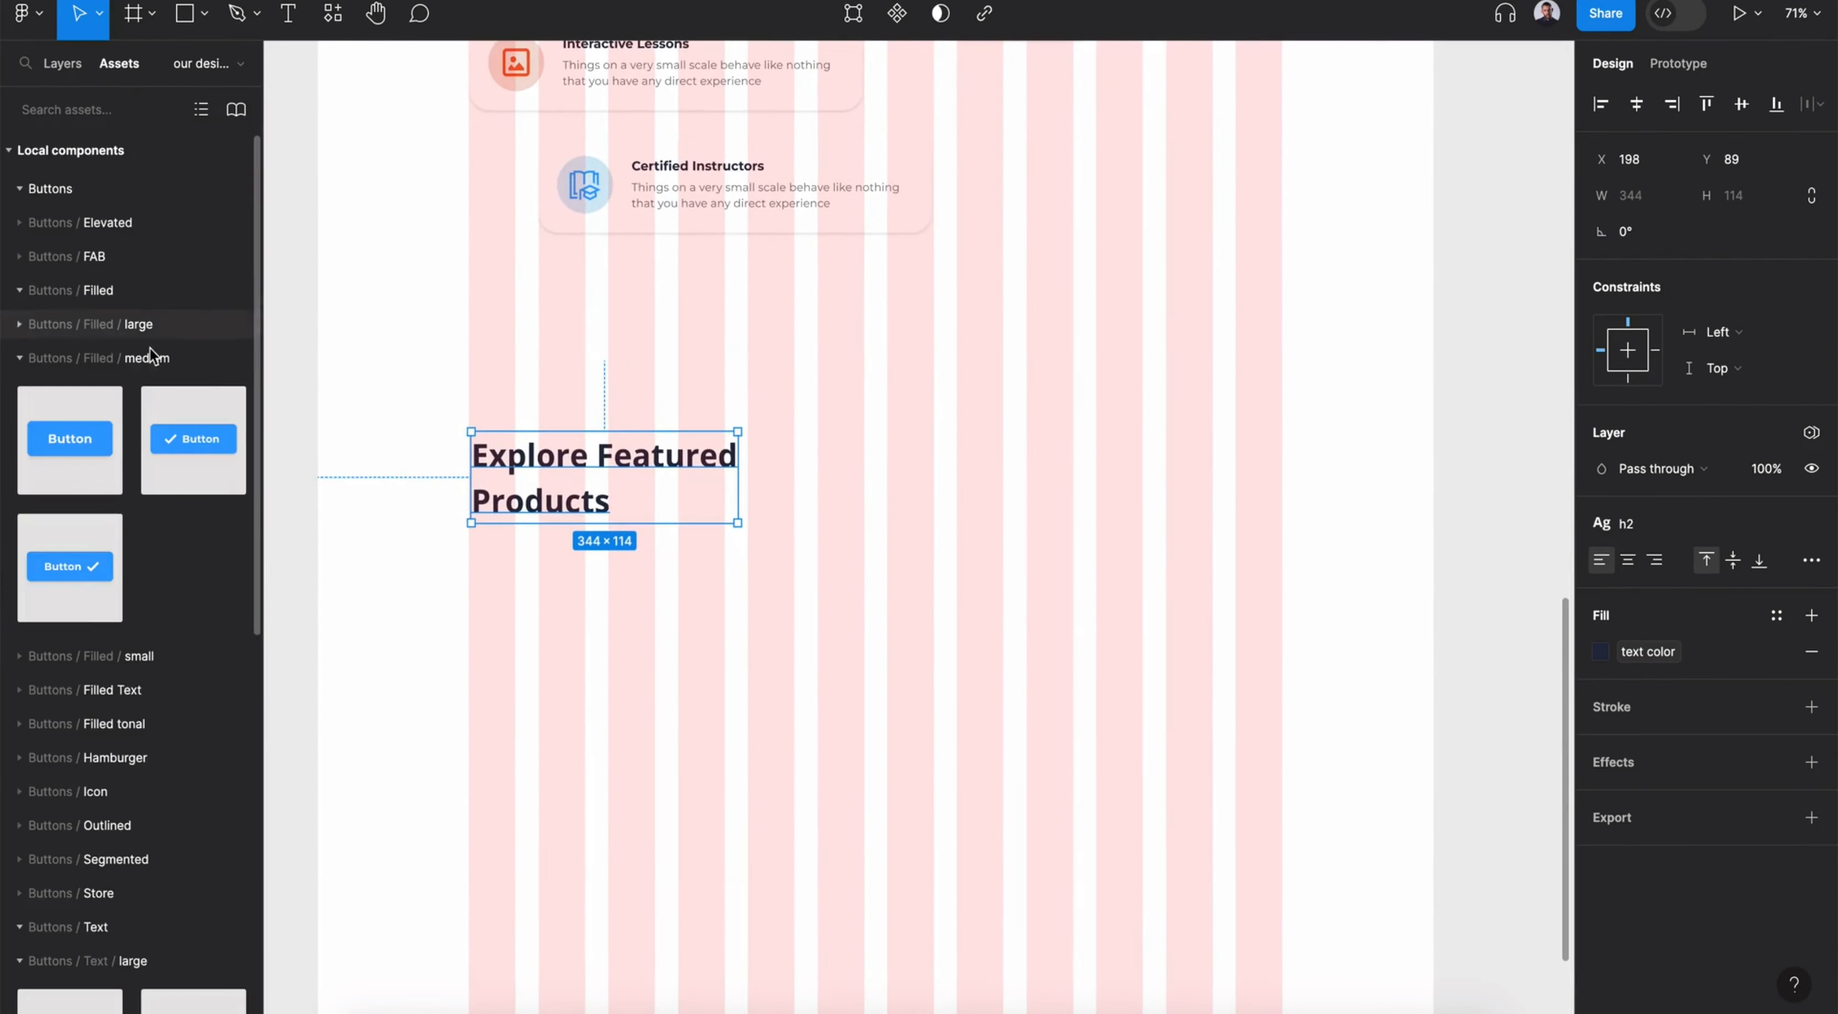
pyautogui.click(152, 343)
pyautogui.moveTo(183, 908); pyautogui.dragTo(1227, 468)
pyautogui.click(1657, 759)
pyautogui.doubleClick(1231, 472)
pyautogui.doubleClick(1231, 472)
pyautogui.click(1655, 651)
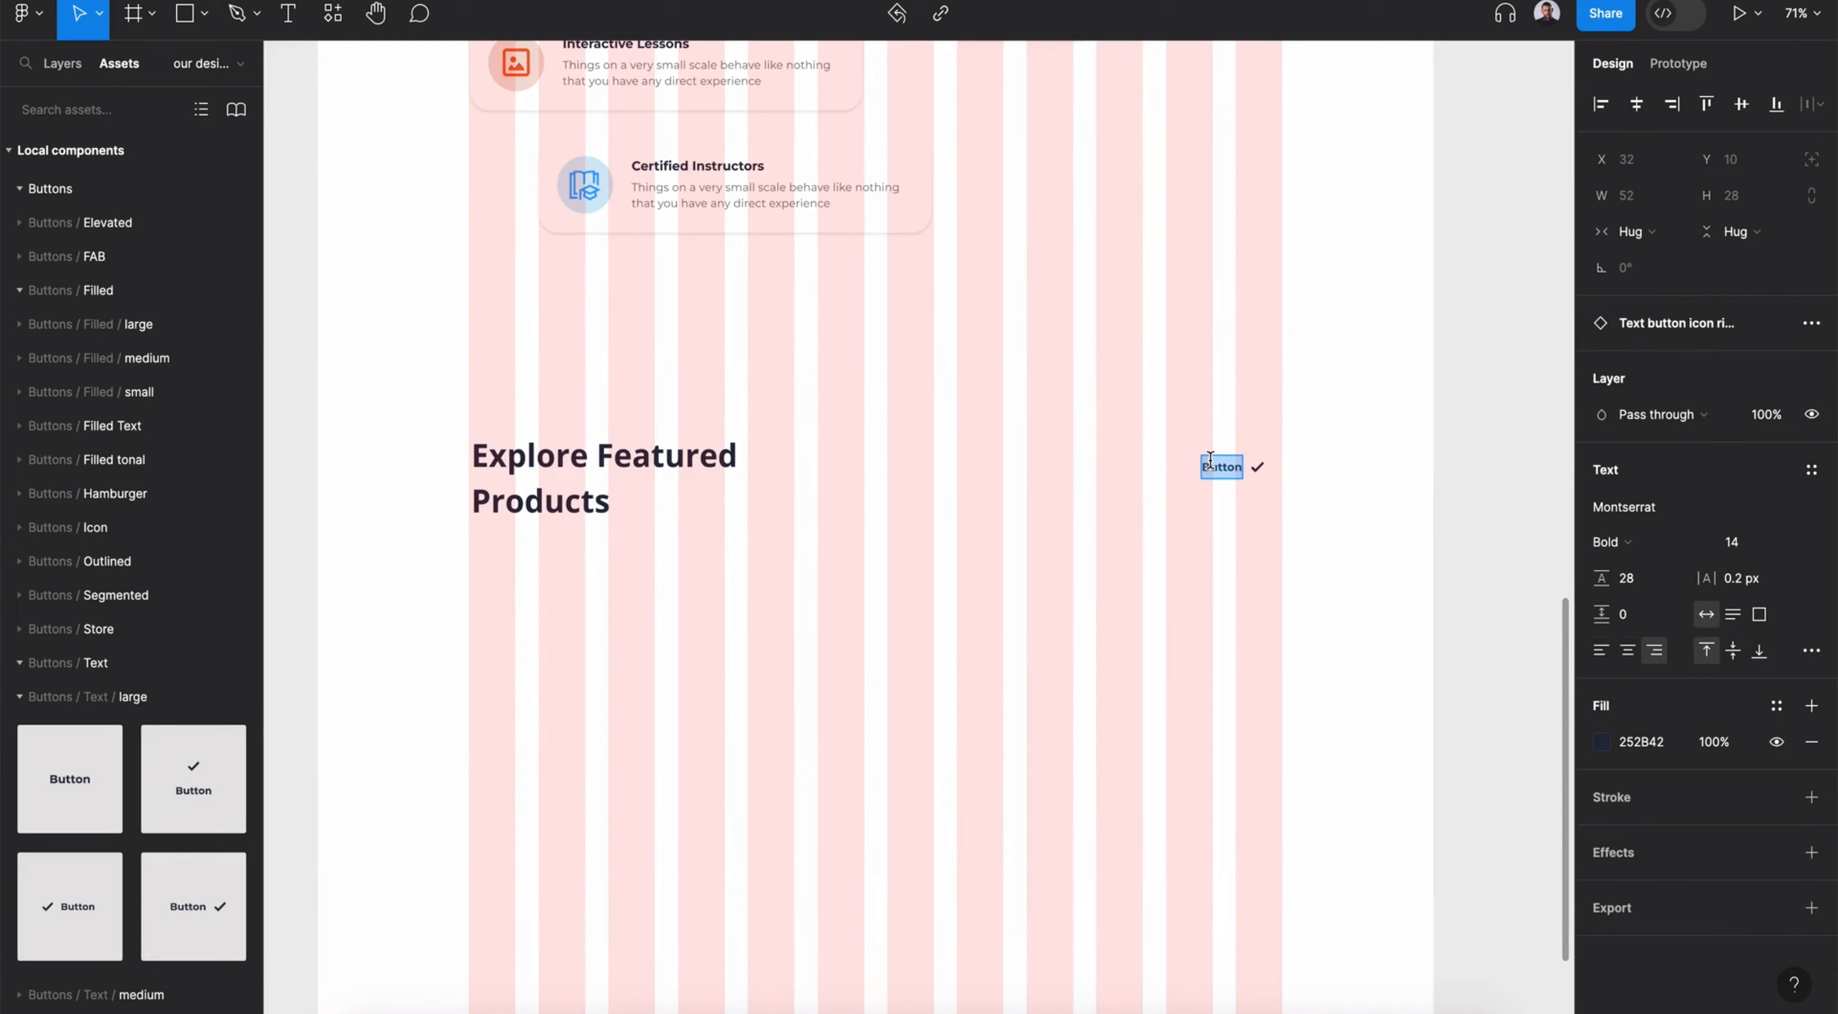
# Swap the check mark icon in the View All button for the right-pointing chevron
pyautogui.doubleClick(1264, 468)
pyautogui.click(1746, 359)
pyautogui.click(1739, 687)
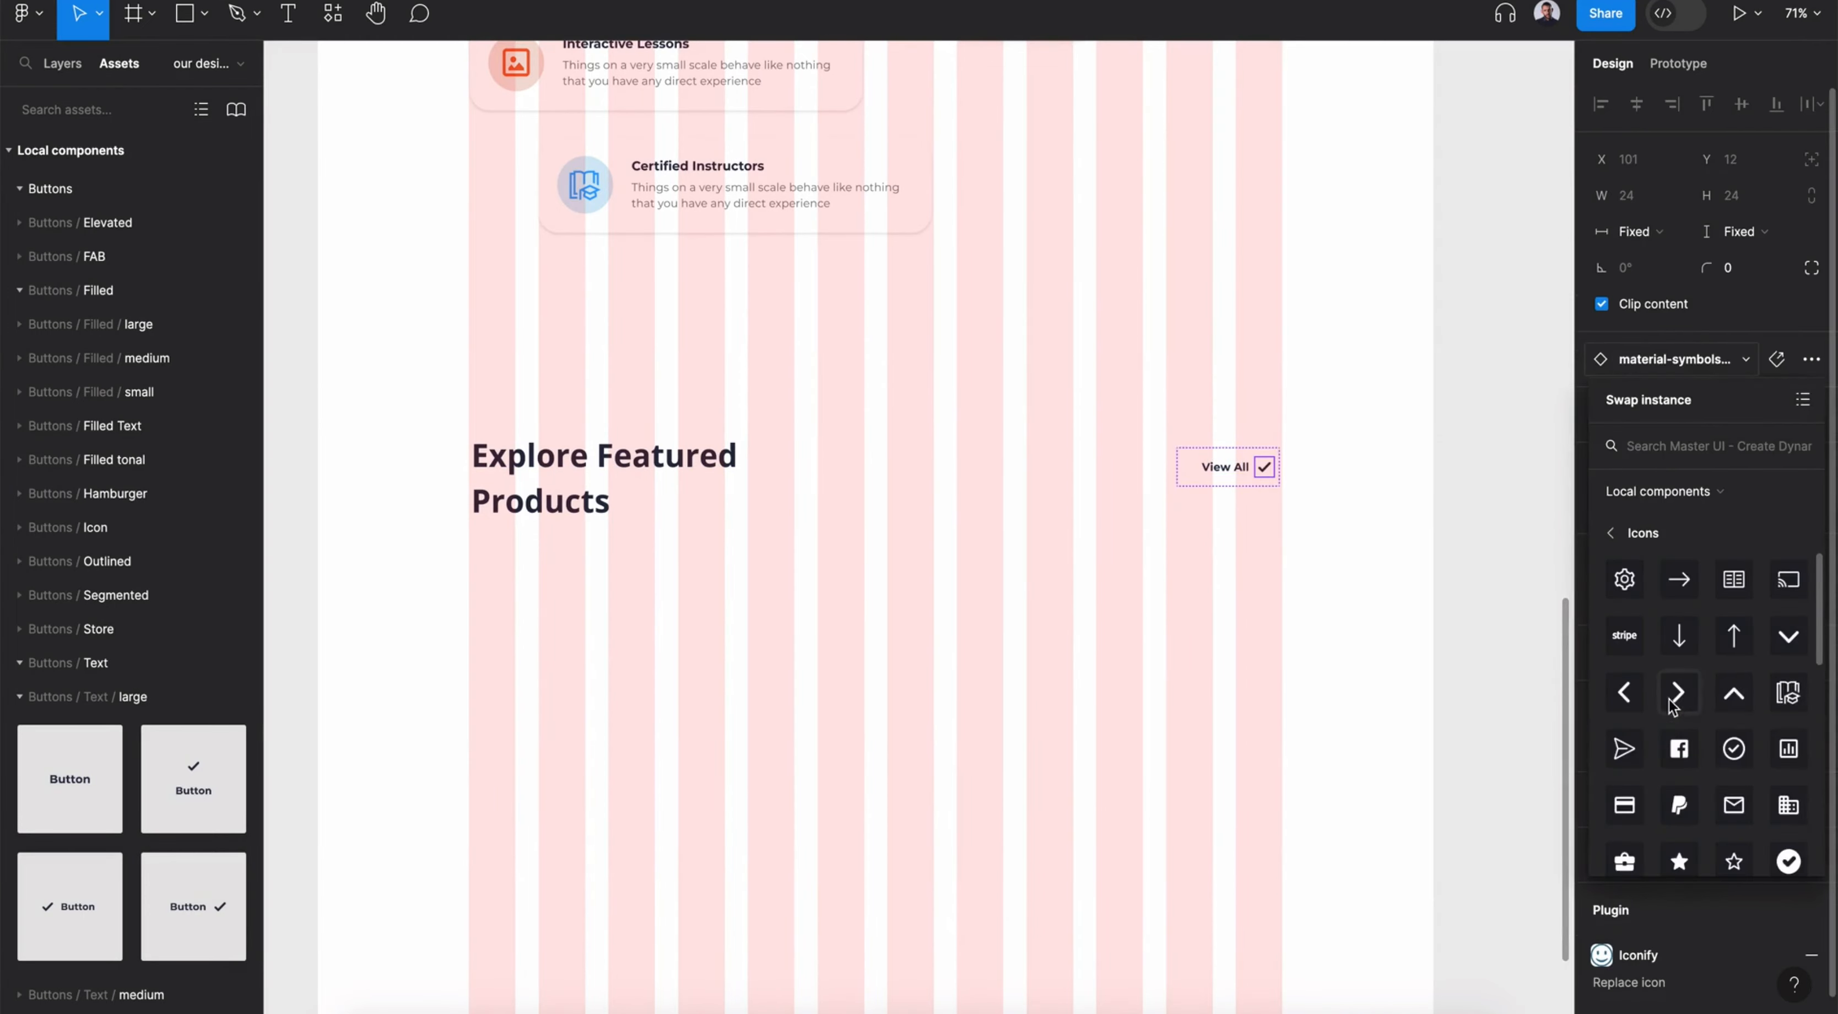
pyautogui.click(1679, 692)
# Apply the text color style to the View All button's contents
pyautogui.click(1251, 534)
pyautogui.click(1228, 468)
pyautogui.scroll(-4, 1698, 714)
pyautogui.click(1601, 834)
pyautogui.click(1449, 806)
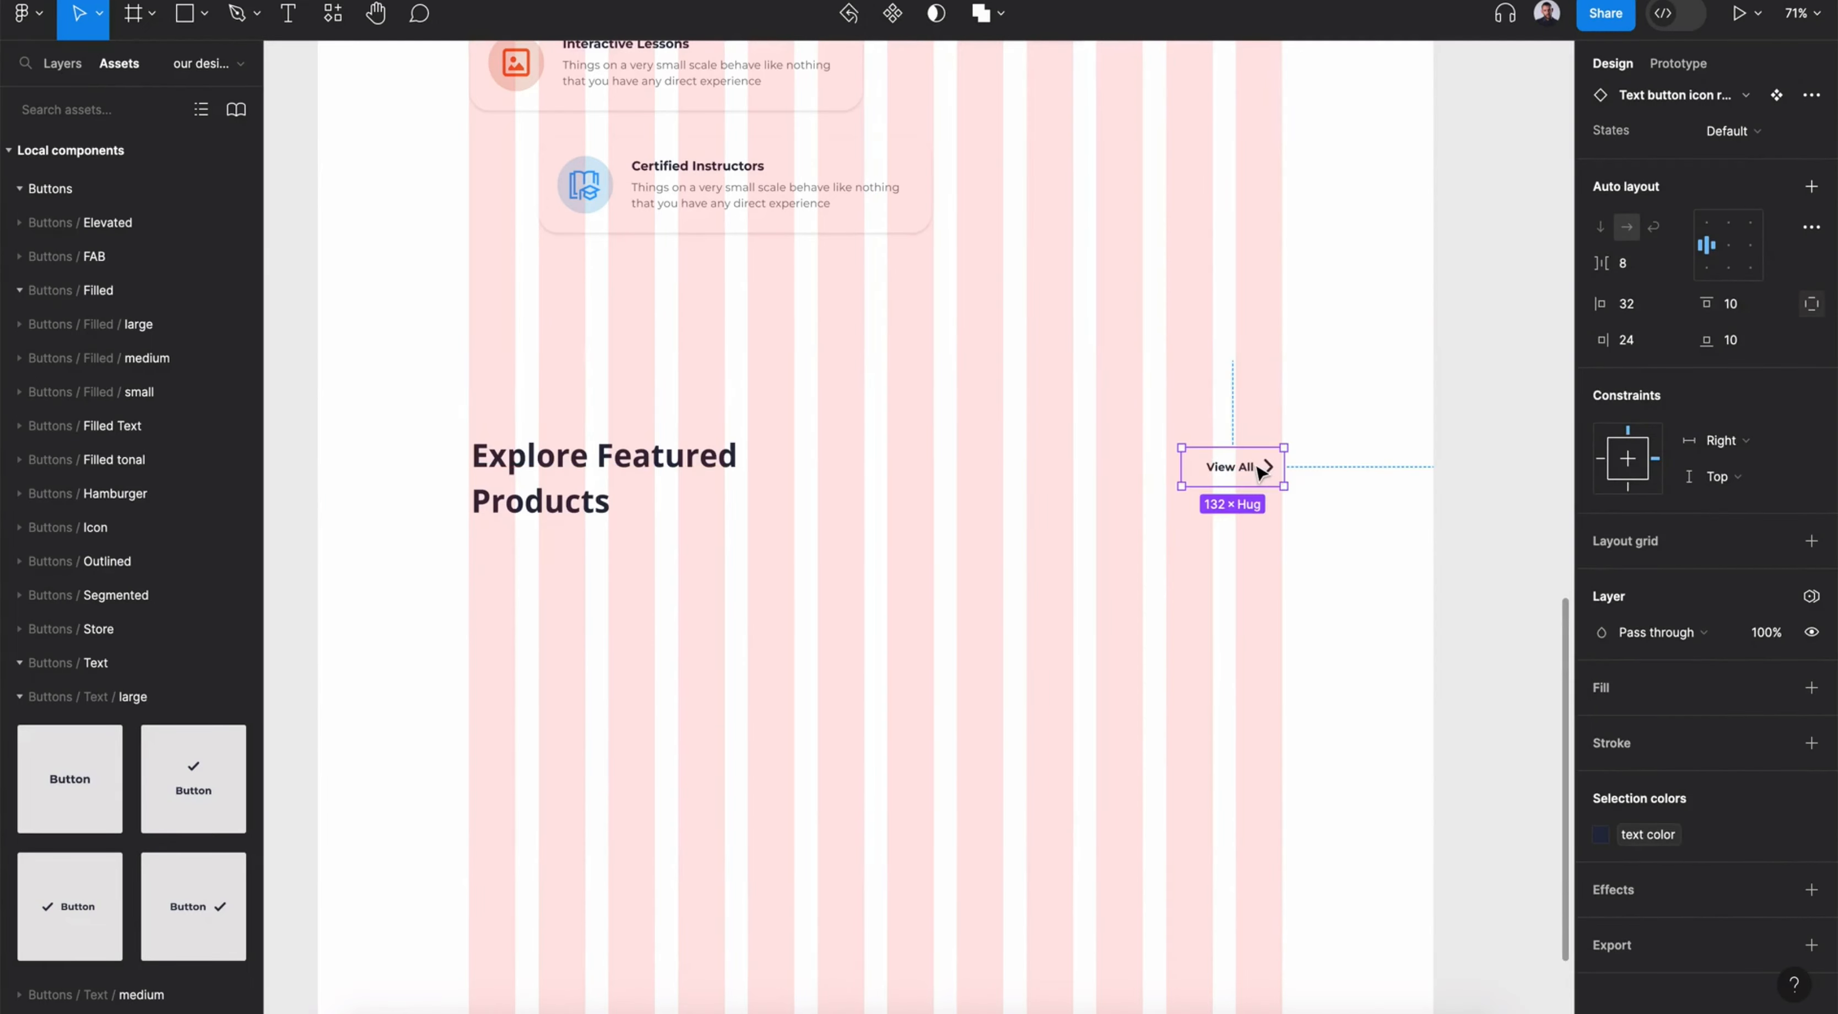
# Find the small product card among the components, place it below the Products heading and repeat it as a row of three
pyautogui.scroll(-3, 1075, 600)
pyautogui.click(771, 572)
pyautogui.click(64, 109)
pyautogui.write('prod')
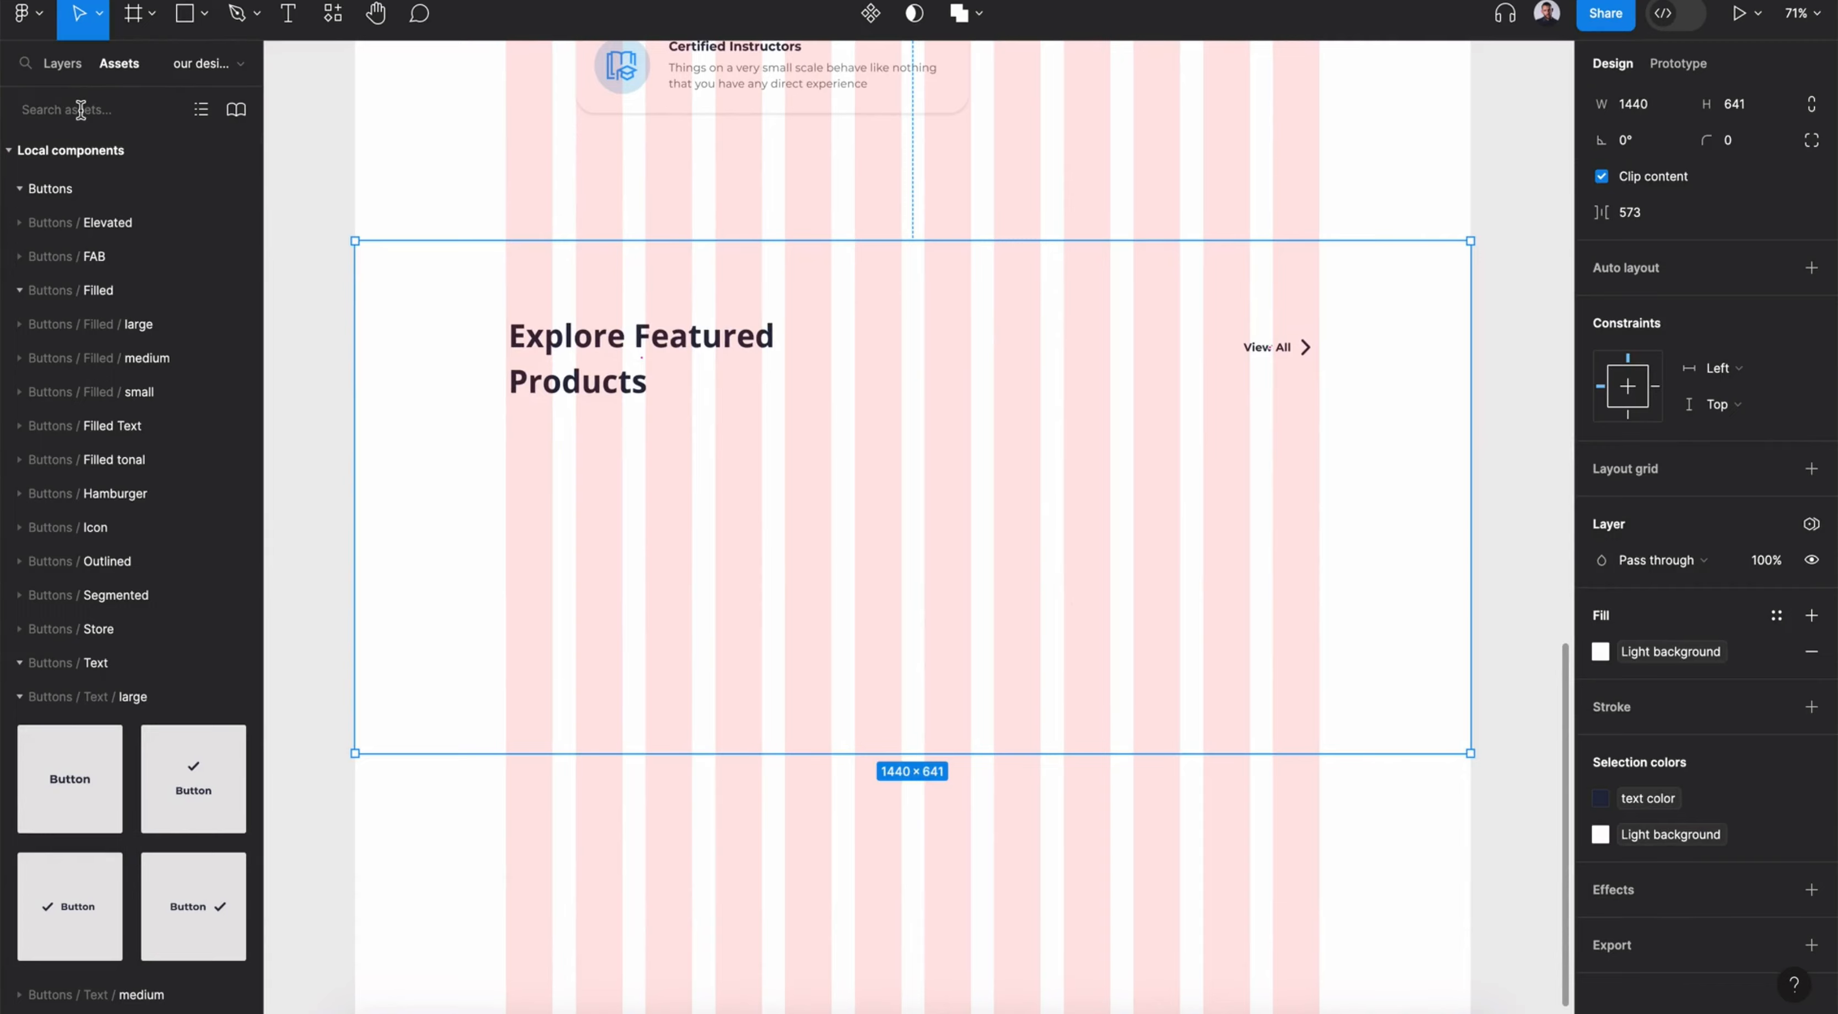
pyautogui.moveTo(194, 469); pyautogui.dragTo(590, 521)
pyautogui.moveTo(775, 556); pyautogui.dragTo(1252, 567)
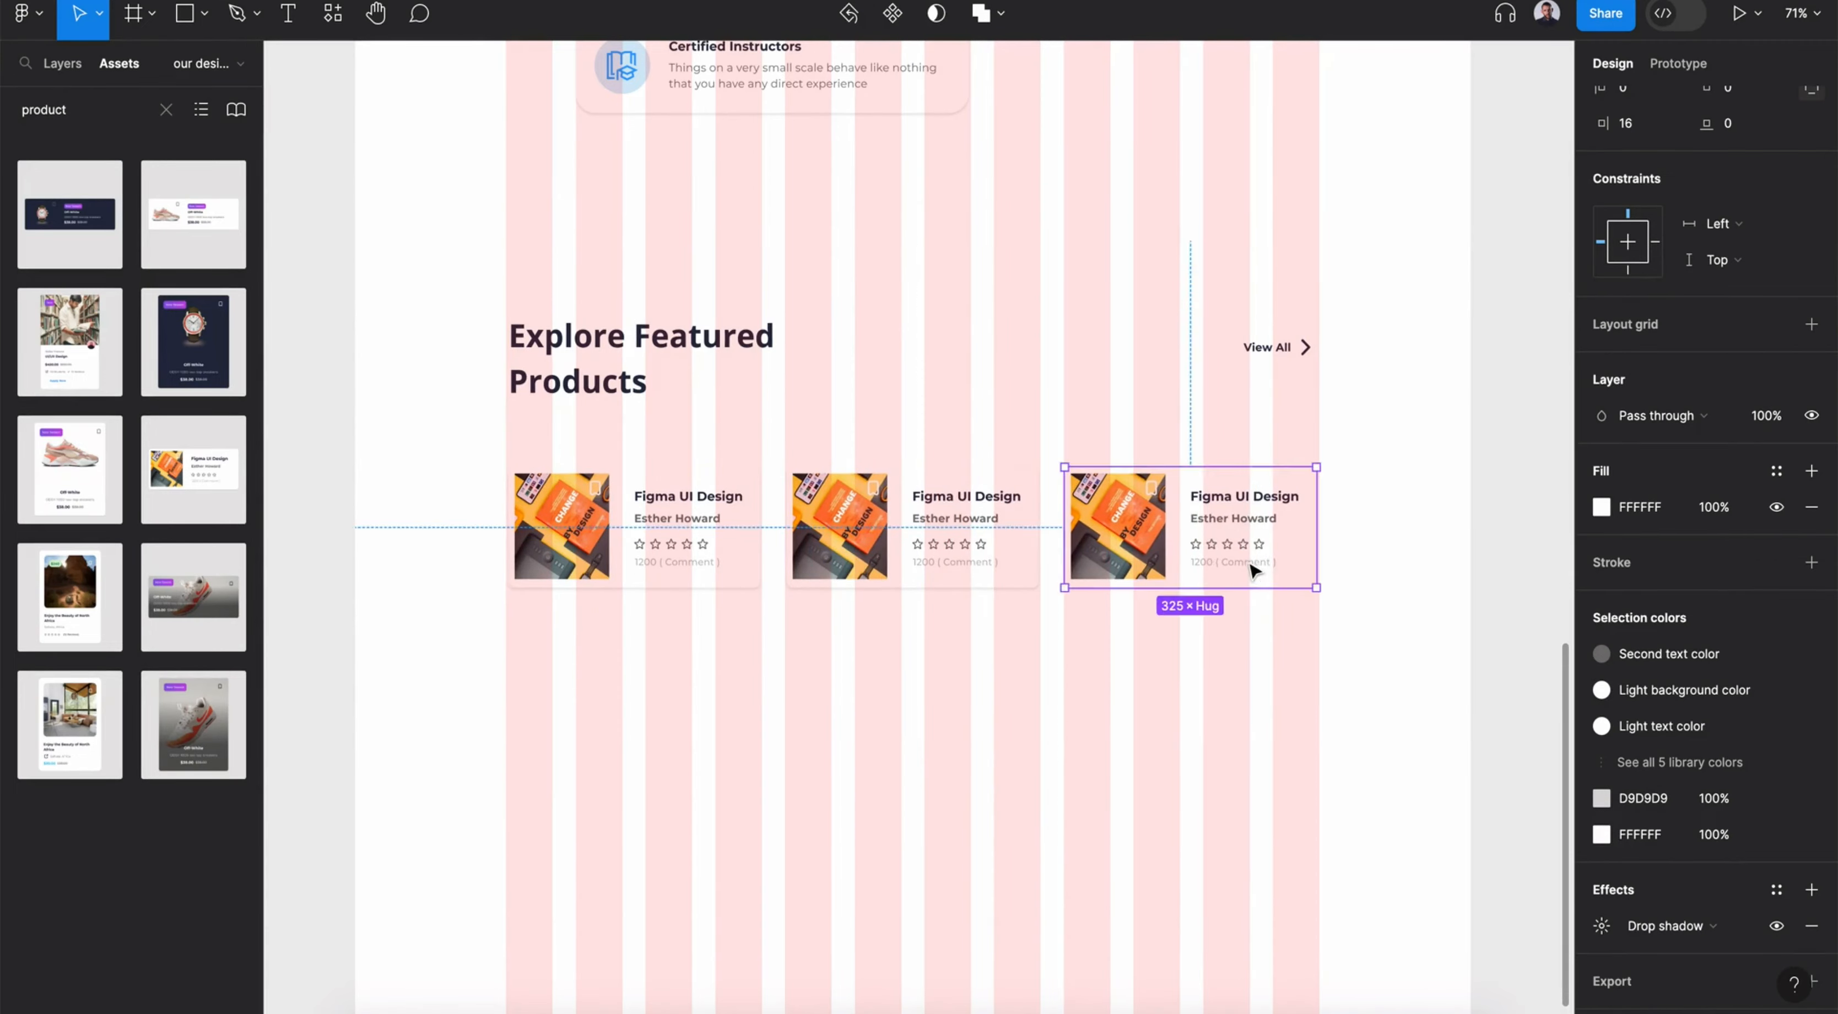
# Duplicate the row of three product cards directly below as a second row
pyautogui.keyDown('shift'); pyautogui.click(963, 516); pyautogui.keyUp('shift')
pyautogui.keyDown('shift'); pyautogui.click(691, 516); pyautogui.keyUp('shift')
pyautogui.hotkey('shift', 'a')
pyautogui.moveTo(691, 516); pyautogui.dragTo(834, 678)
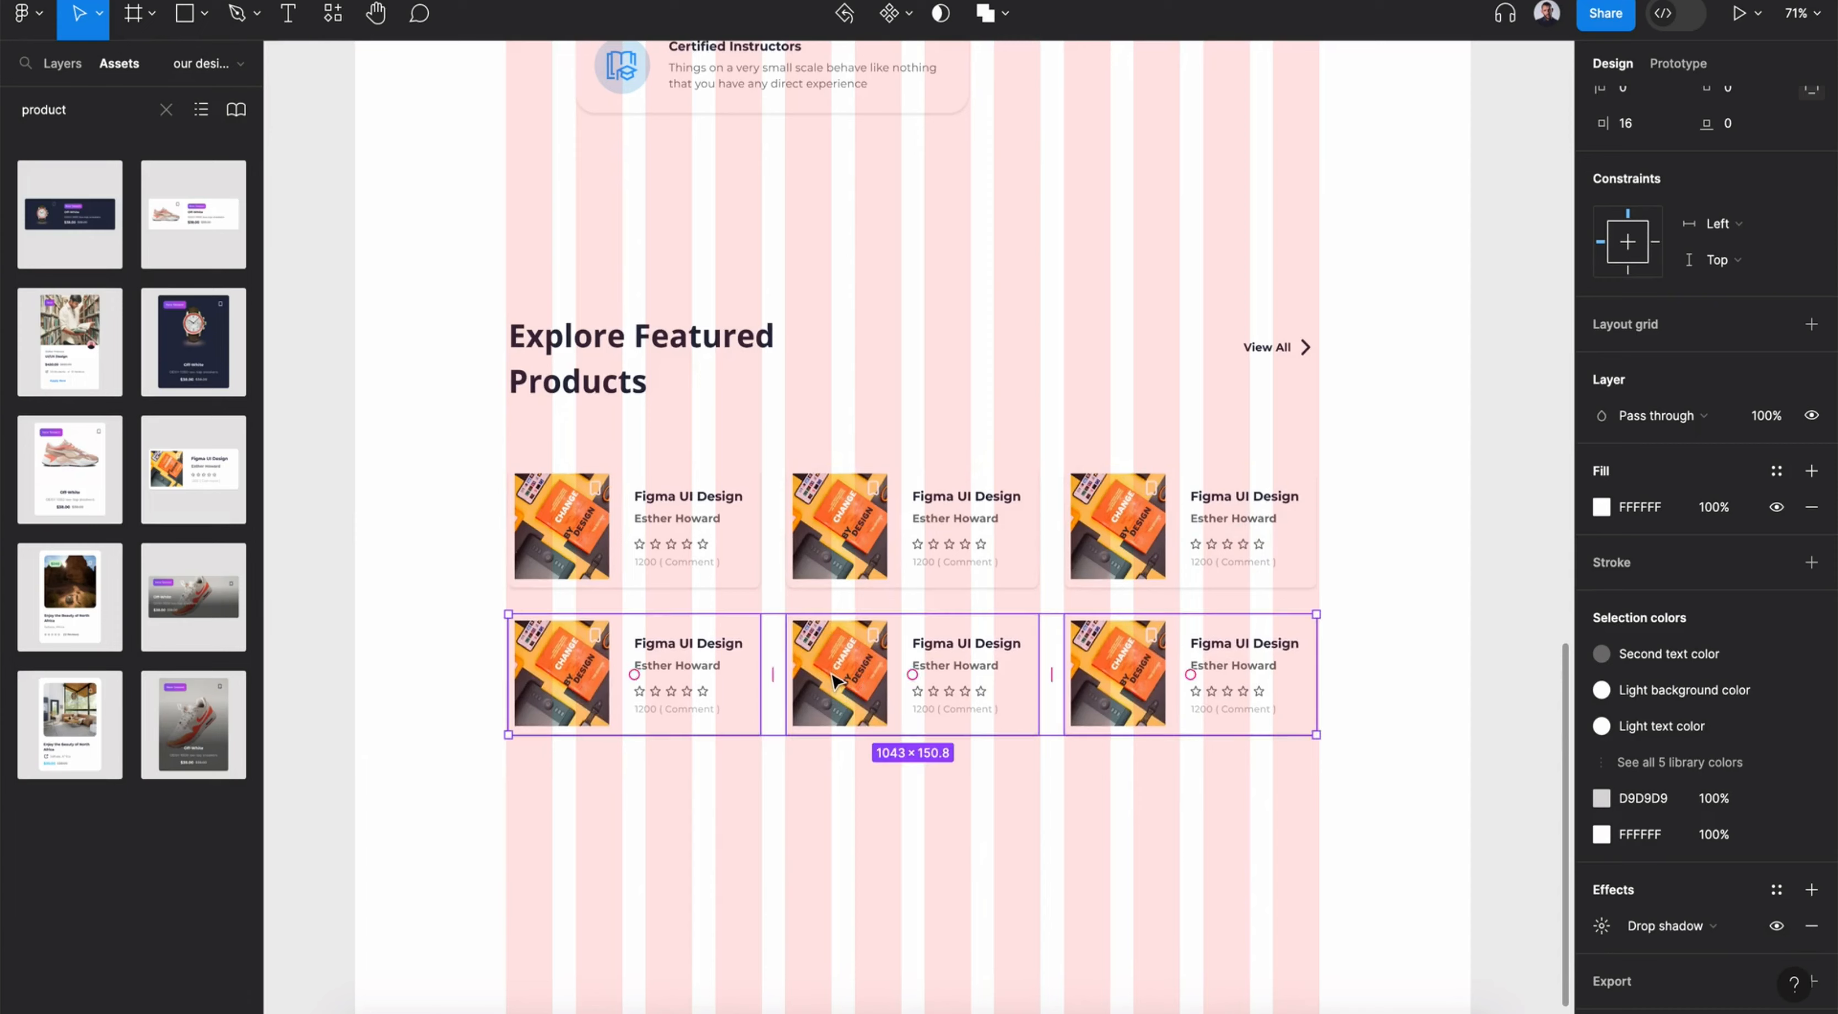
# Hide the page's layout grid and extend the Products frame to a height of 749
pyautogui.click(64, 68)
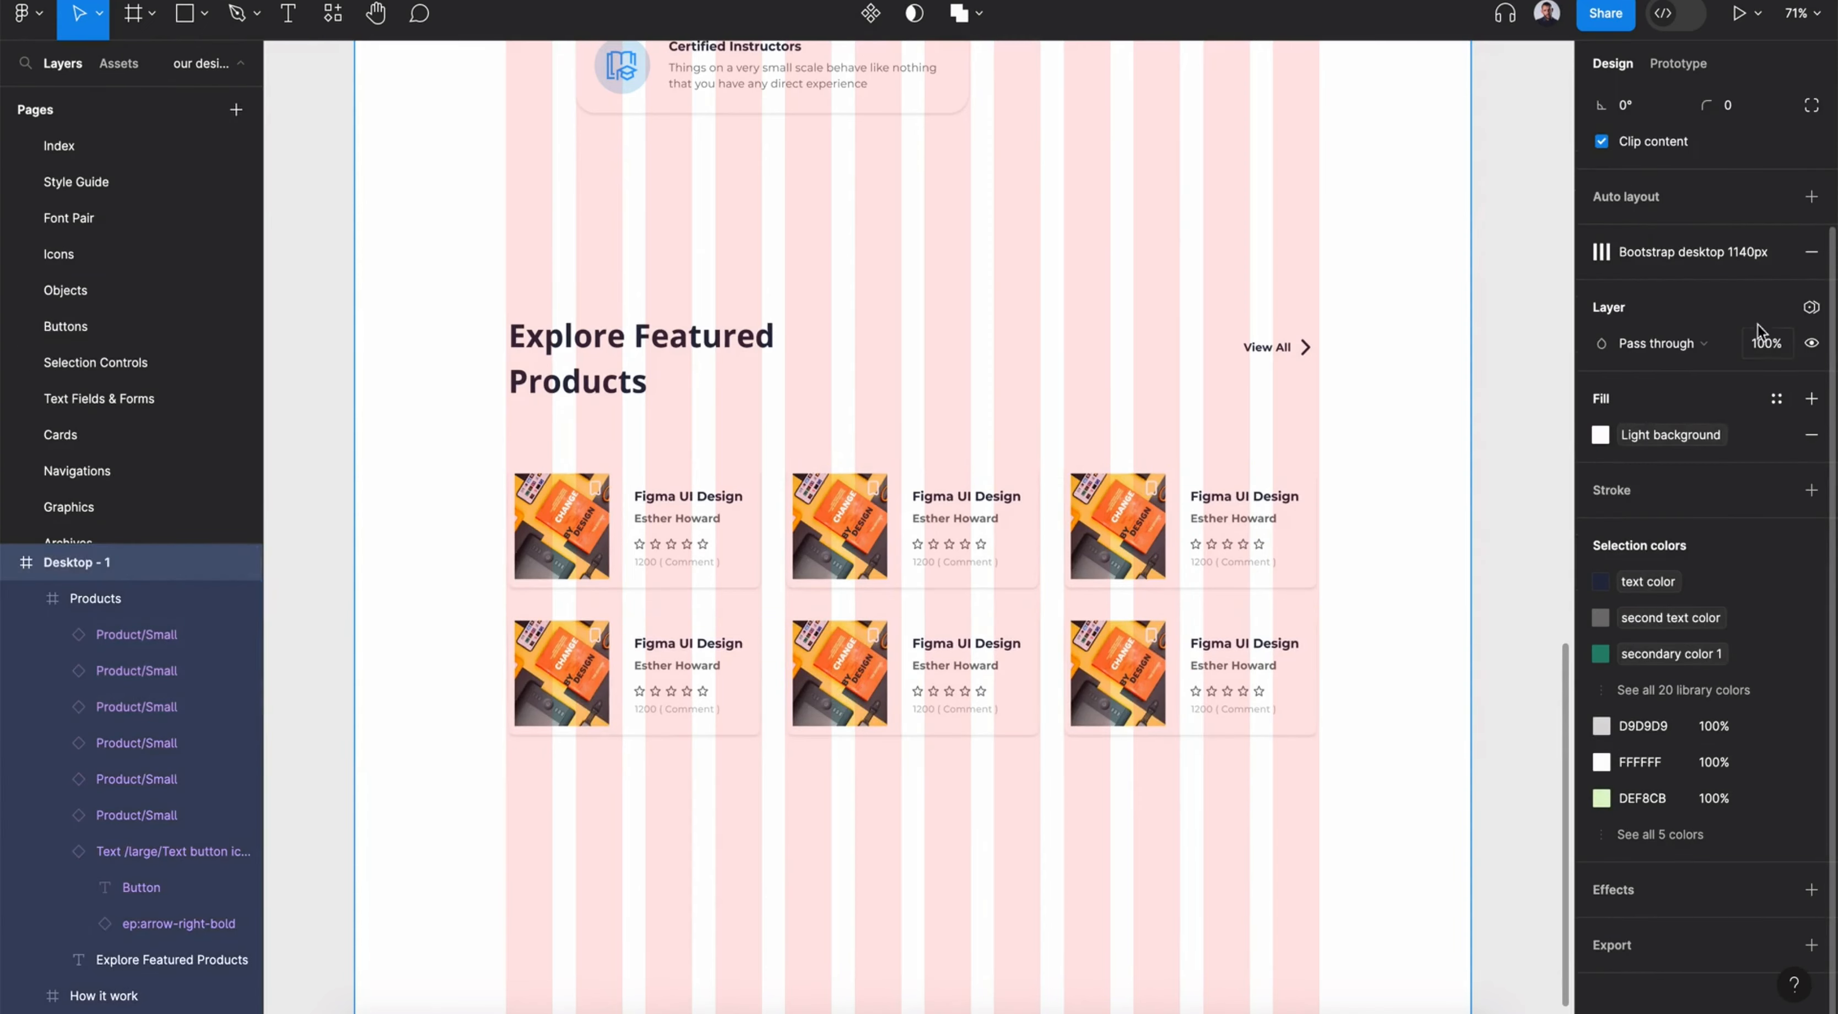
pyautogui.click(1746, 253)
pyautogui.click(1812, 307)
pyautogui.click(1313, 457)
pyautogui.moveTo(1107, 752); pyautogui.dragTo(1103, 839)
# Preview the Dark Theme on the Products frame
pyautogui.click(1812, 452)
pyautogui.moveTo(1799, 526)
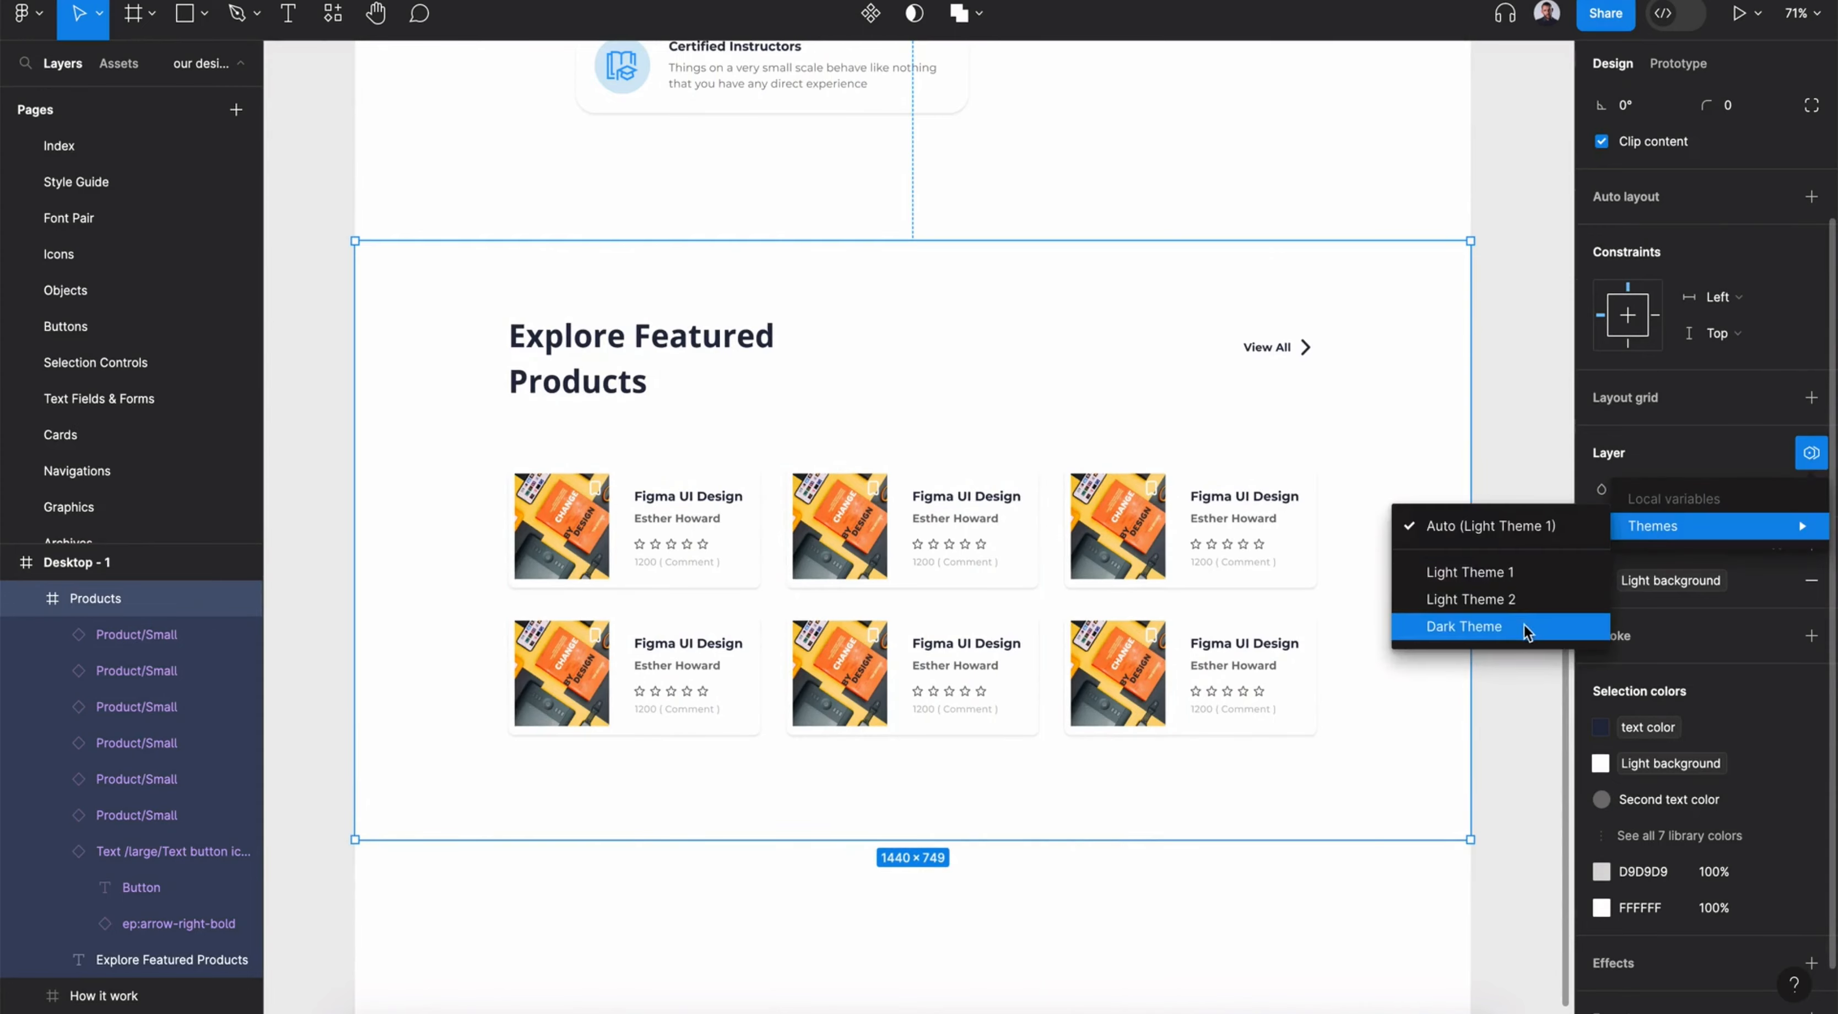
pyautogui.click(1523, 625)
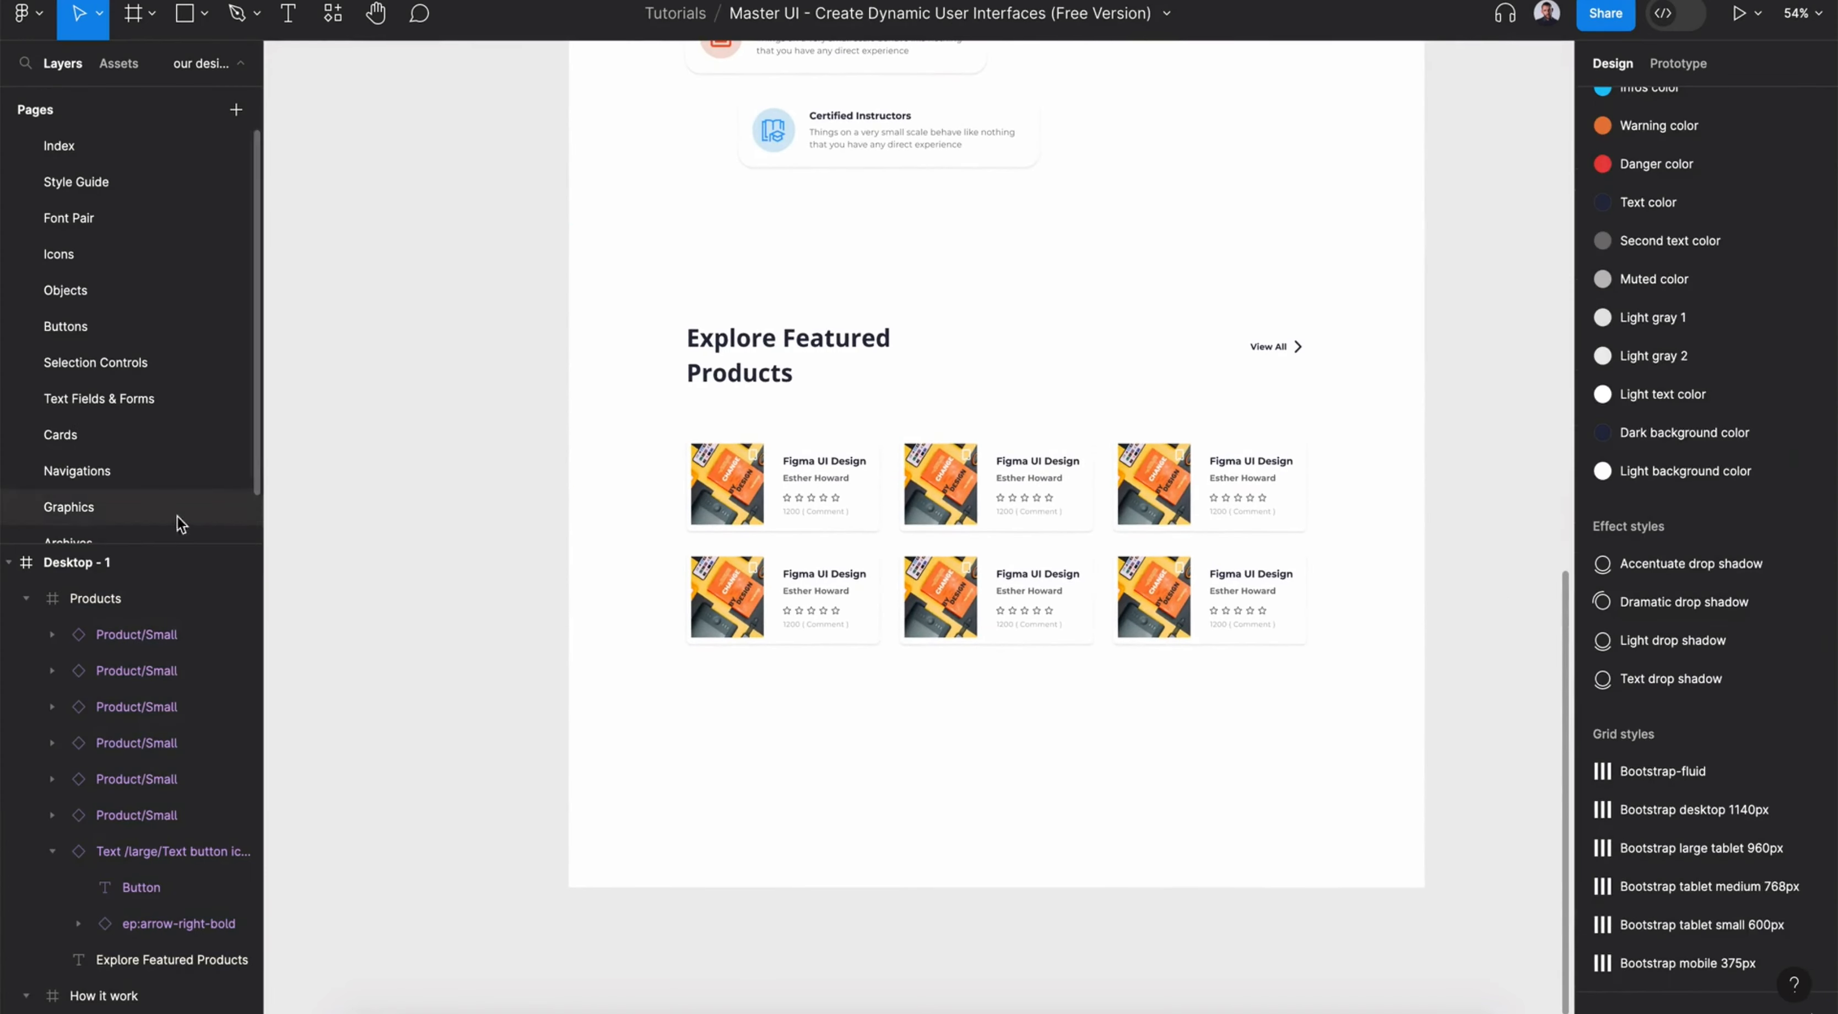
# Extend the Desktop - 1 frame downward to a height of 3704
pyautogui.click(172, 562)
pyautogui.moveTo(980, 887); pyautogui.dragTo(975, 1005)
pyautogui.scroll(-5, 976, 1005)
pyautogui.moveTo(1009, 696); pyautogui.dragTo(1009, 867)
# Review the whole page layout, checking the extents of the How it work and Products frames
pyautogui.scroll(20, 1028, 570)
pyautogui.scroll(-15, 1029, 571)
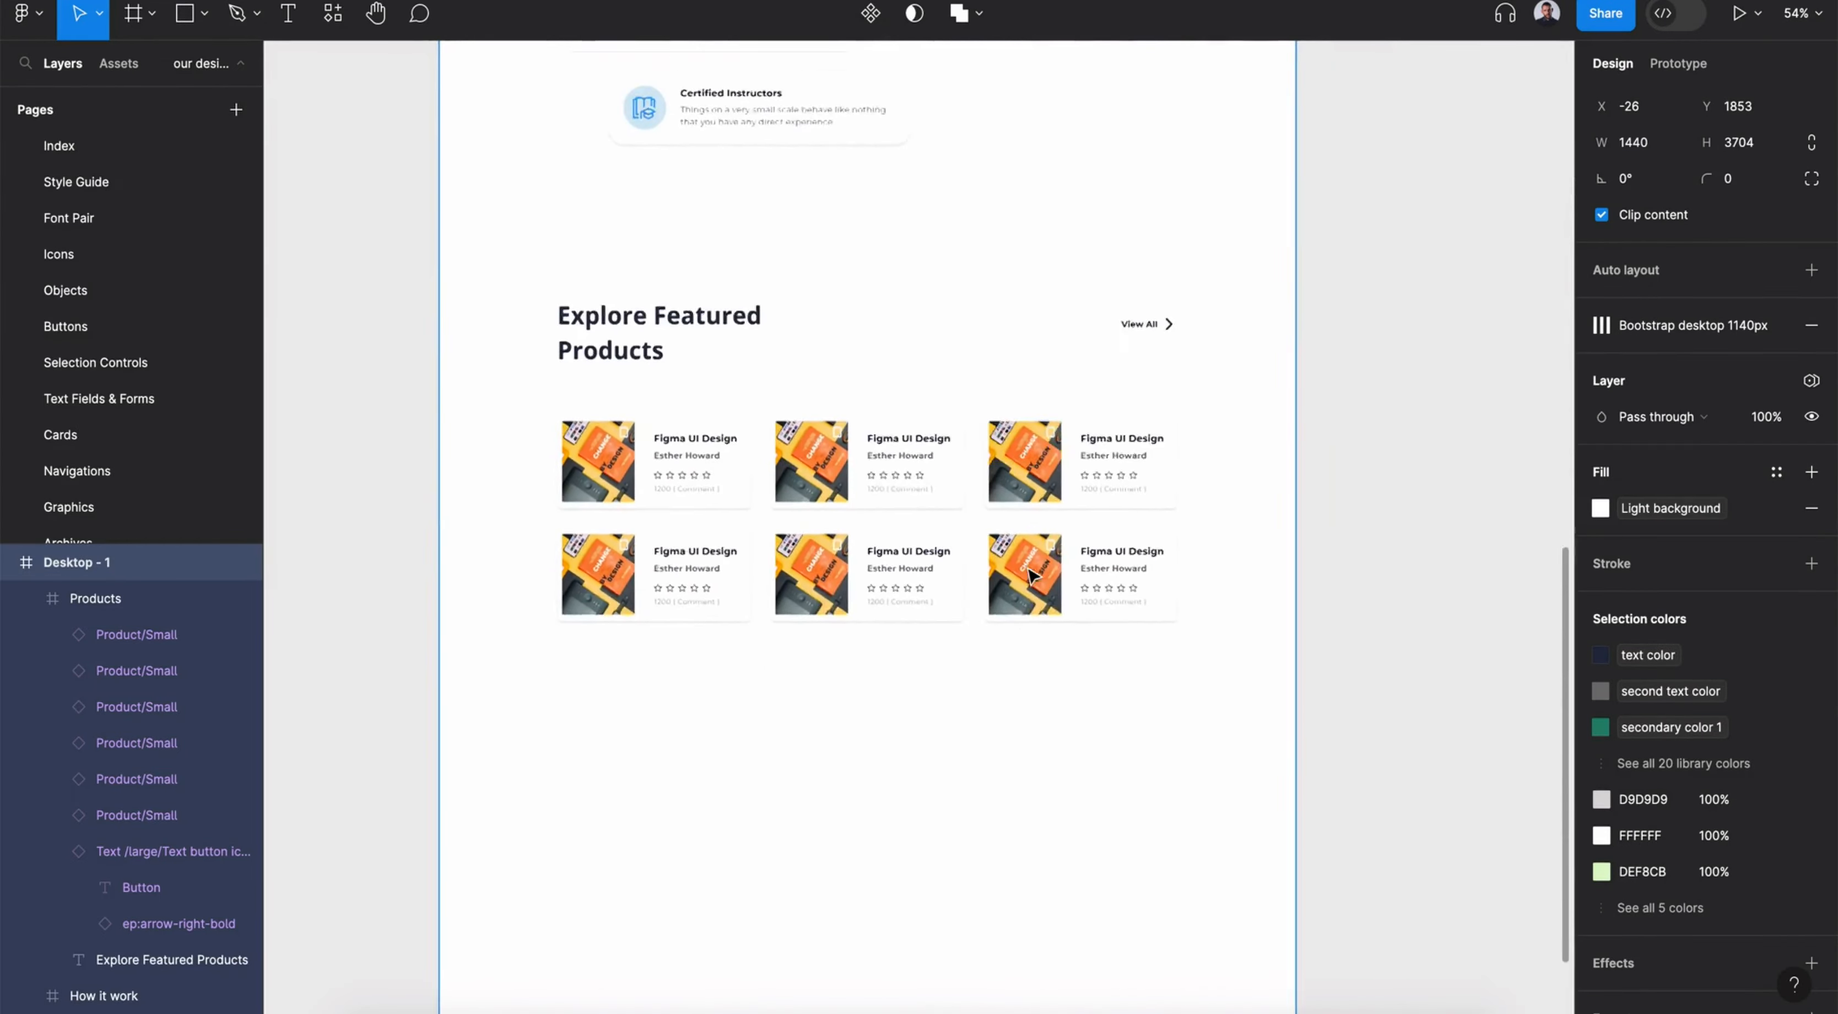
pyautogui.scroll(15, 1030, 575)
pyautogui.click(1030, 575)
pyautogui.scroll(-8, 968, 580)
pyautogui.click(858, 571)
pyautogui.scroll(-5, 858, 571)
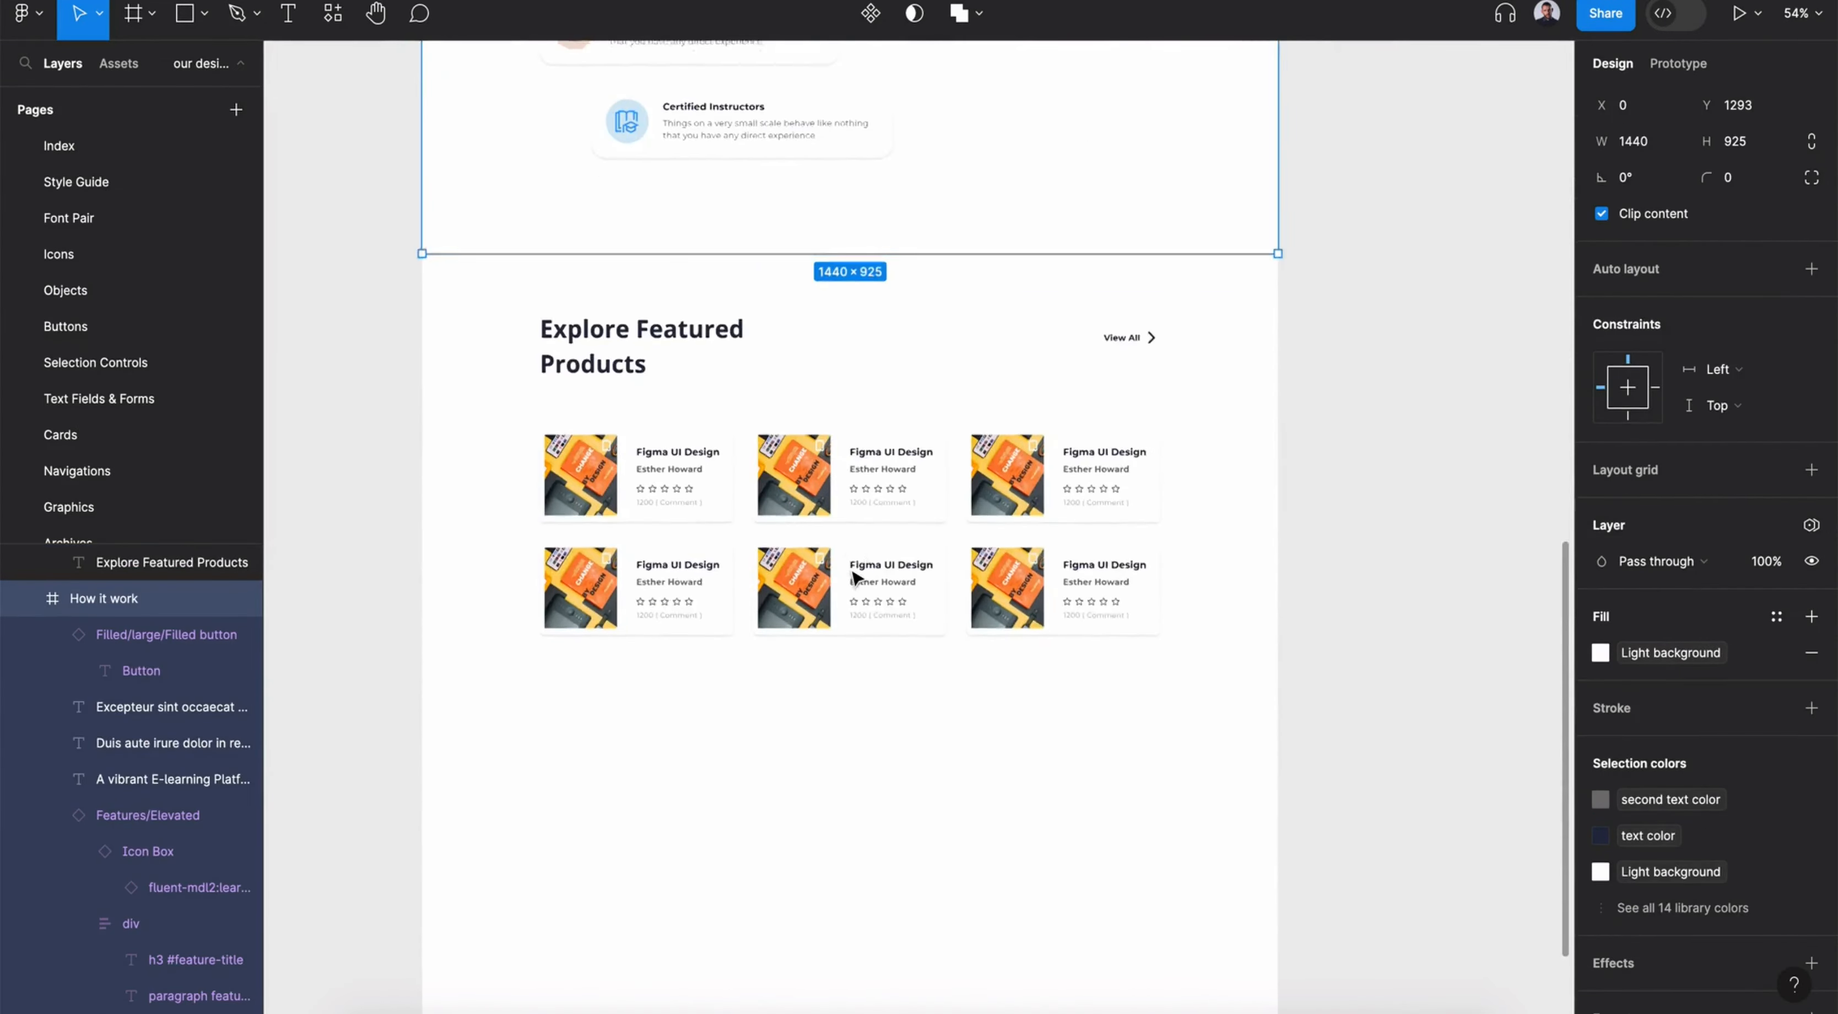
pyautogui.click(854, 575)
pyautogui.scroll(-5, 854, 576)
# Draw a 1440 × 548 frame below the Products section, name it "CTA" and show the page's layout grid
pyautogui.click(136, 14)
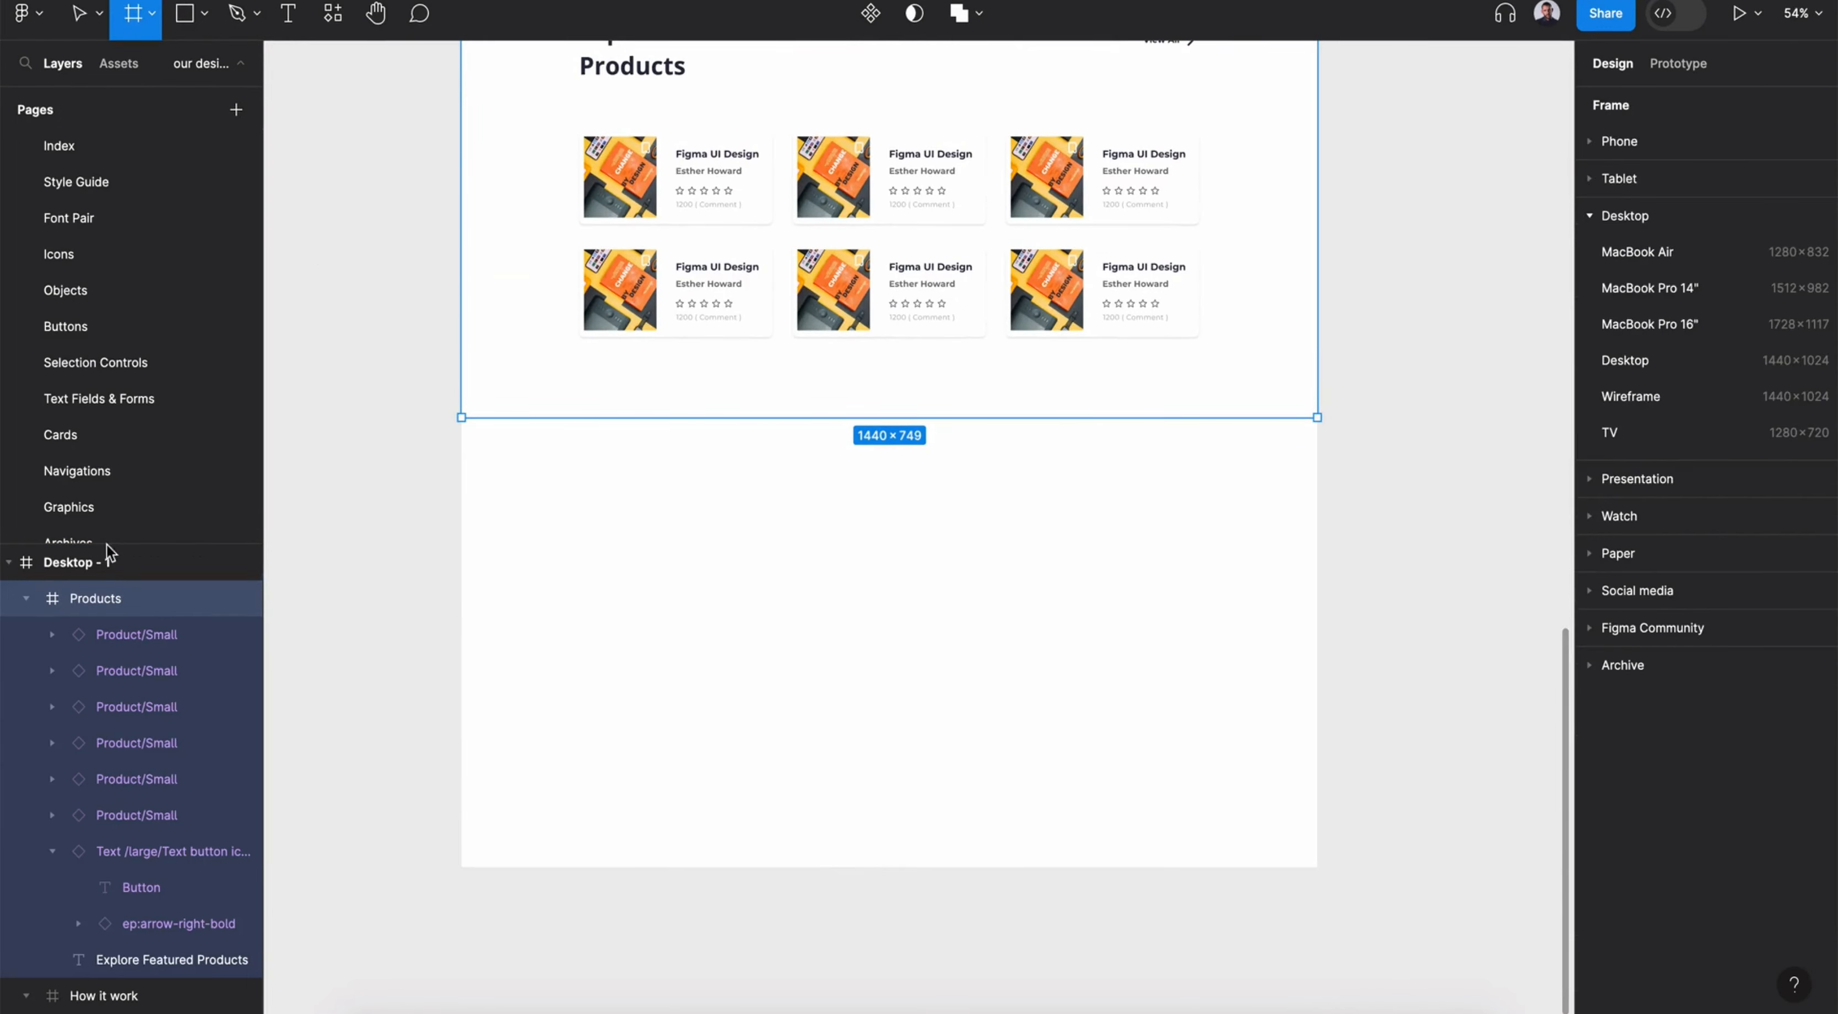
pyautogui.moveTo(462, 444); pyautogui.dragTo(1317, 780)
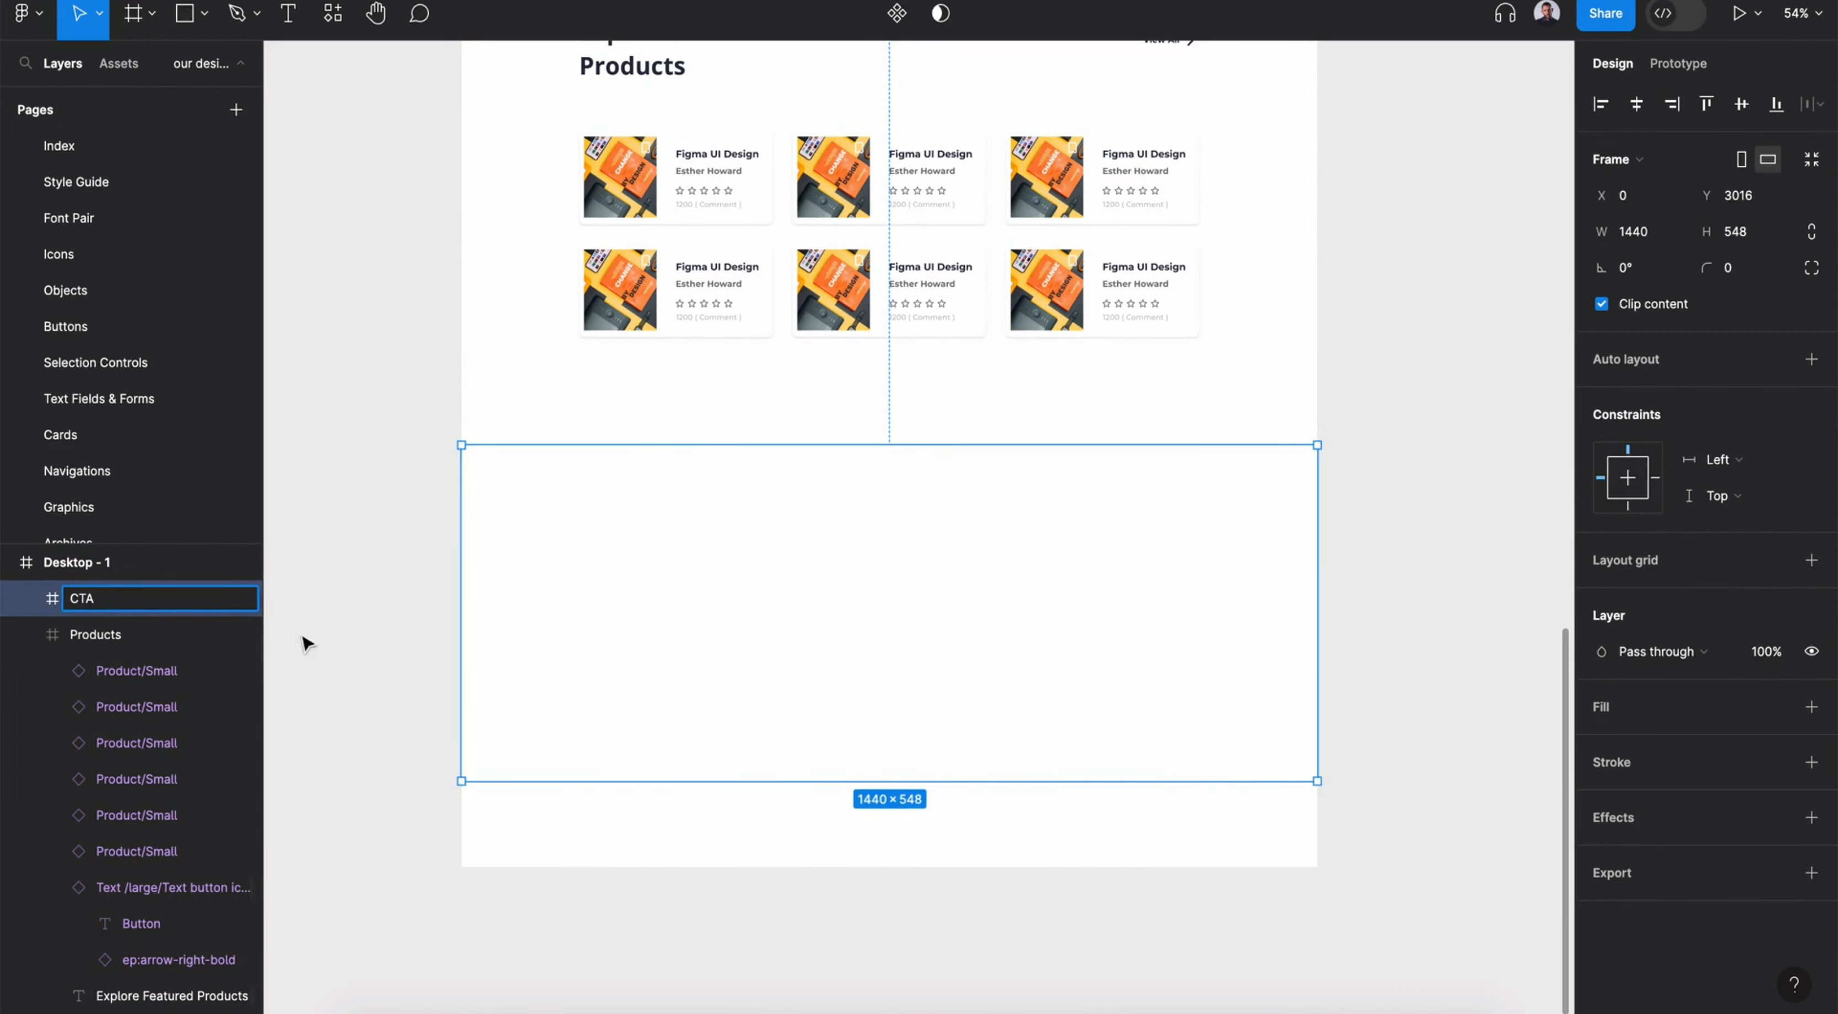
pyautogui.click(130, 19)
pyautogui.click(129, 564)
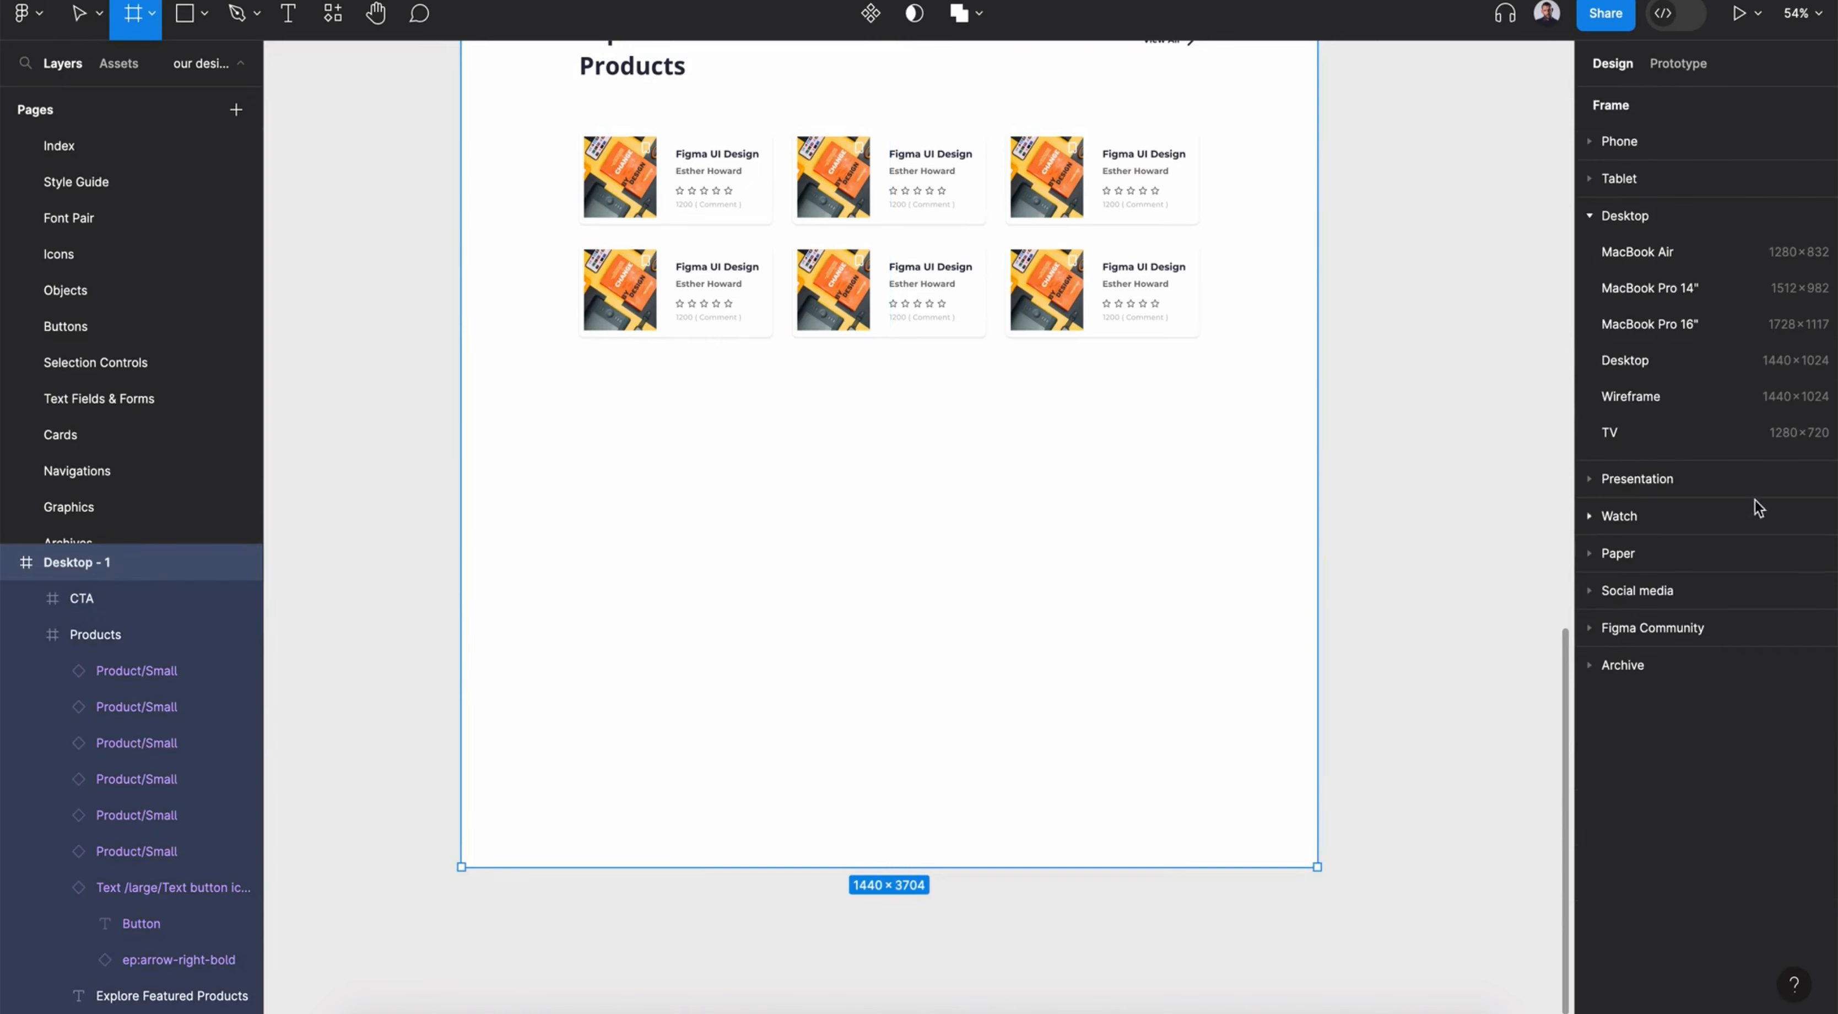
pyautogui.click(73, 14)
pyautogui.click(1751, 420)
# Draw a 1048 × 412 frame inside CTA across the grid columns, with corner radius 25 and the Tonal background fill
pyautogui.click(85, 599)
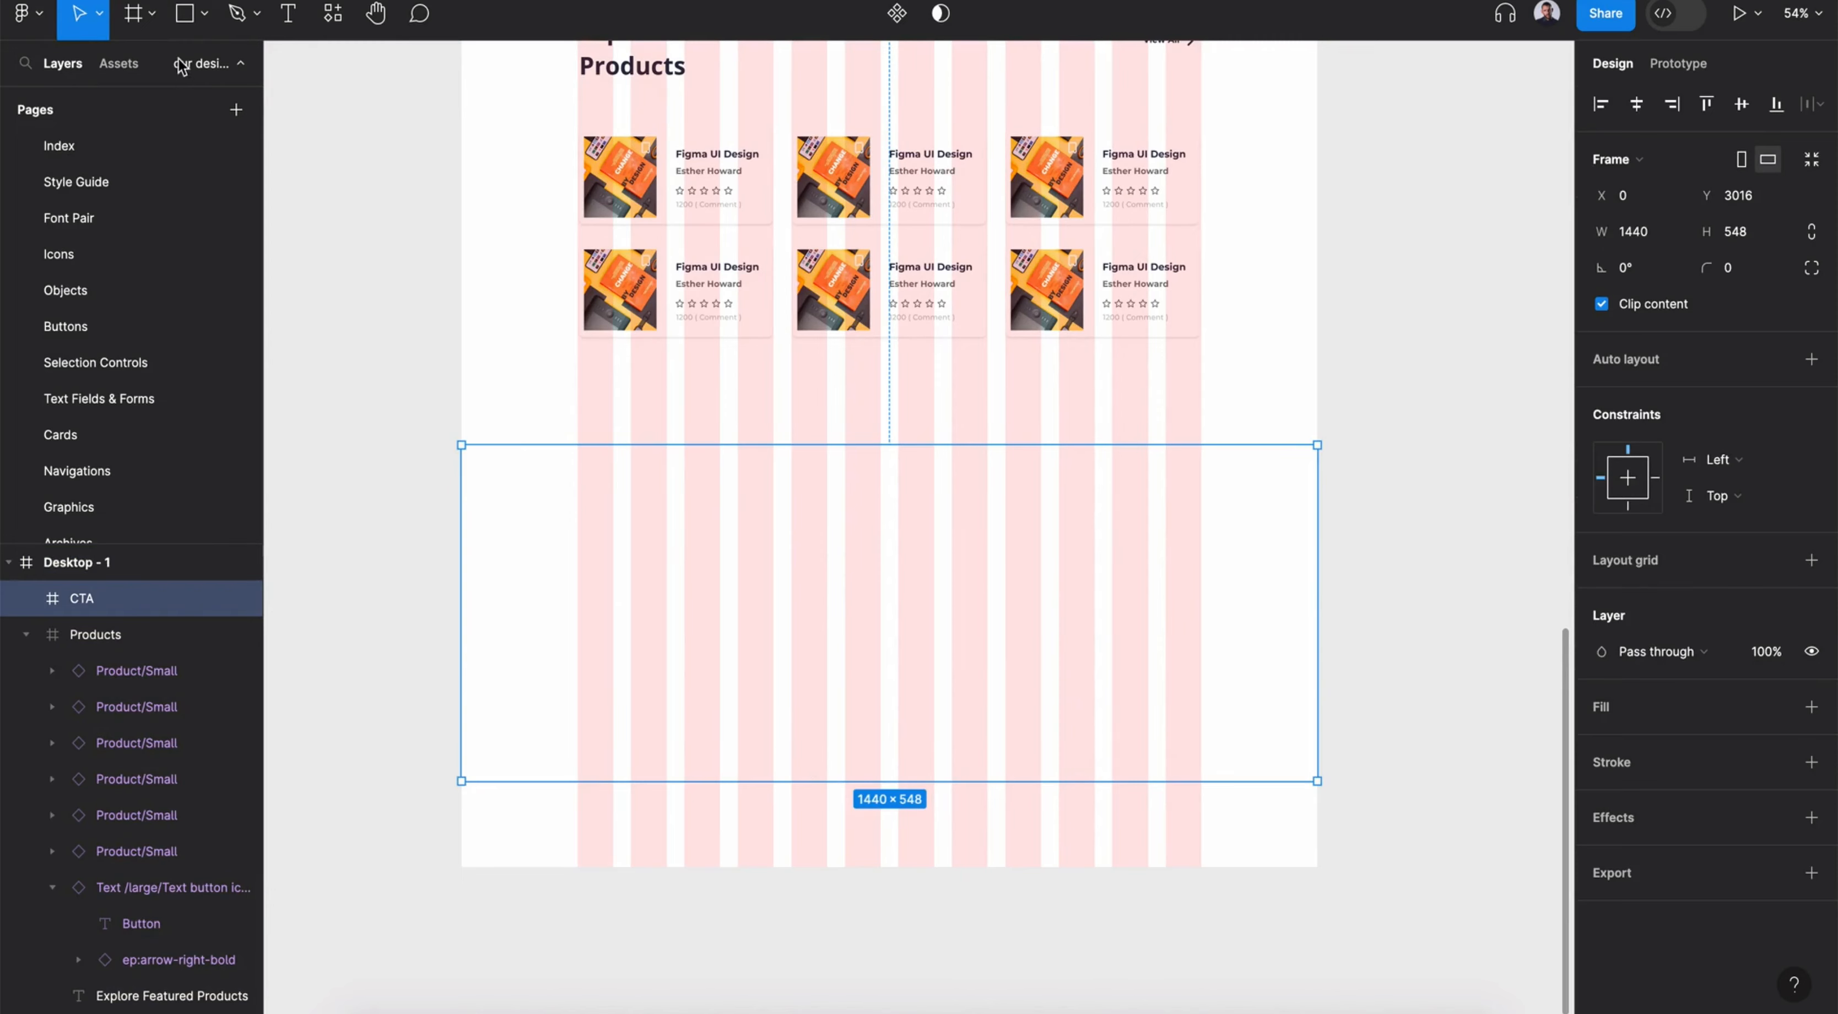
pyautogui.press('f')
pyautogui.moveTo(578, 497); pyautogui.dragTo(1200, 745)
pyautogui.click(1776, 707)
pyautogui.click(1407, 984)
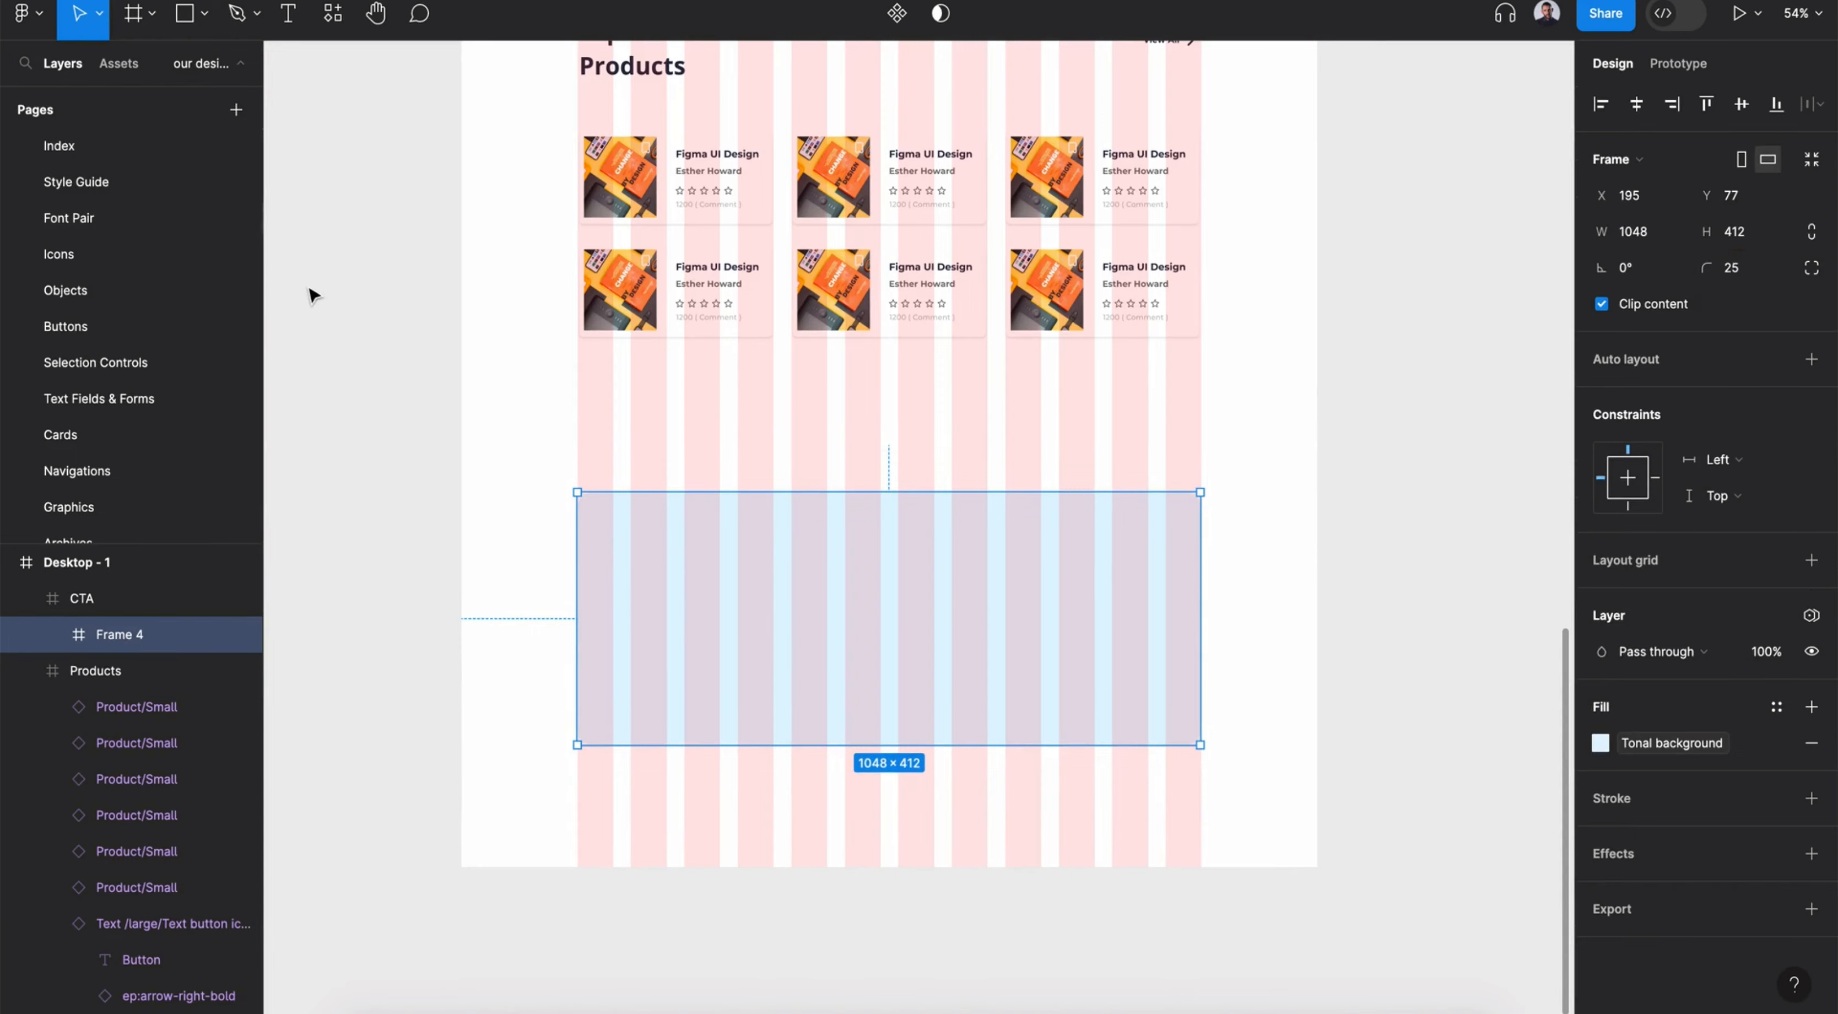
# Add the two-line text "Enroll Now and Unleash Your Potential!" inside the blue CTA card
pyautogui.scroll(2, 661, 185)
pyautogui.scroll(-2, 644, 707)
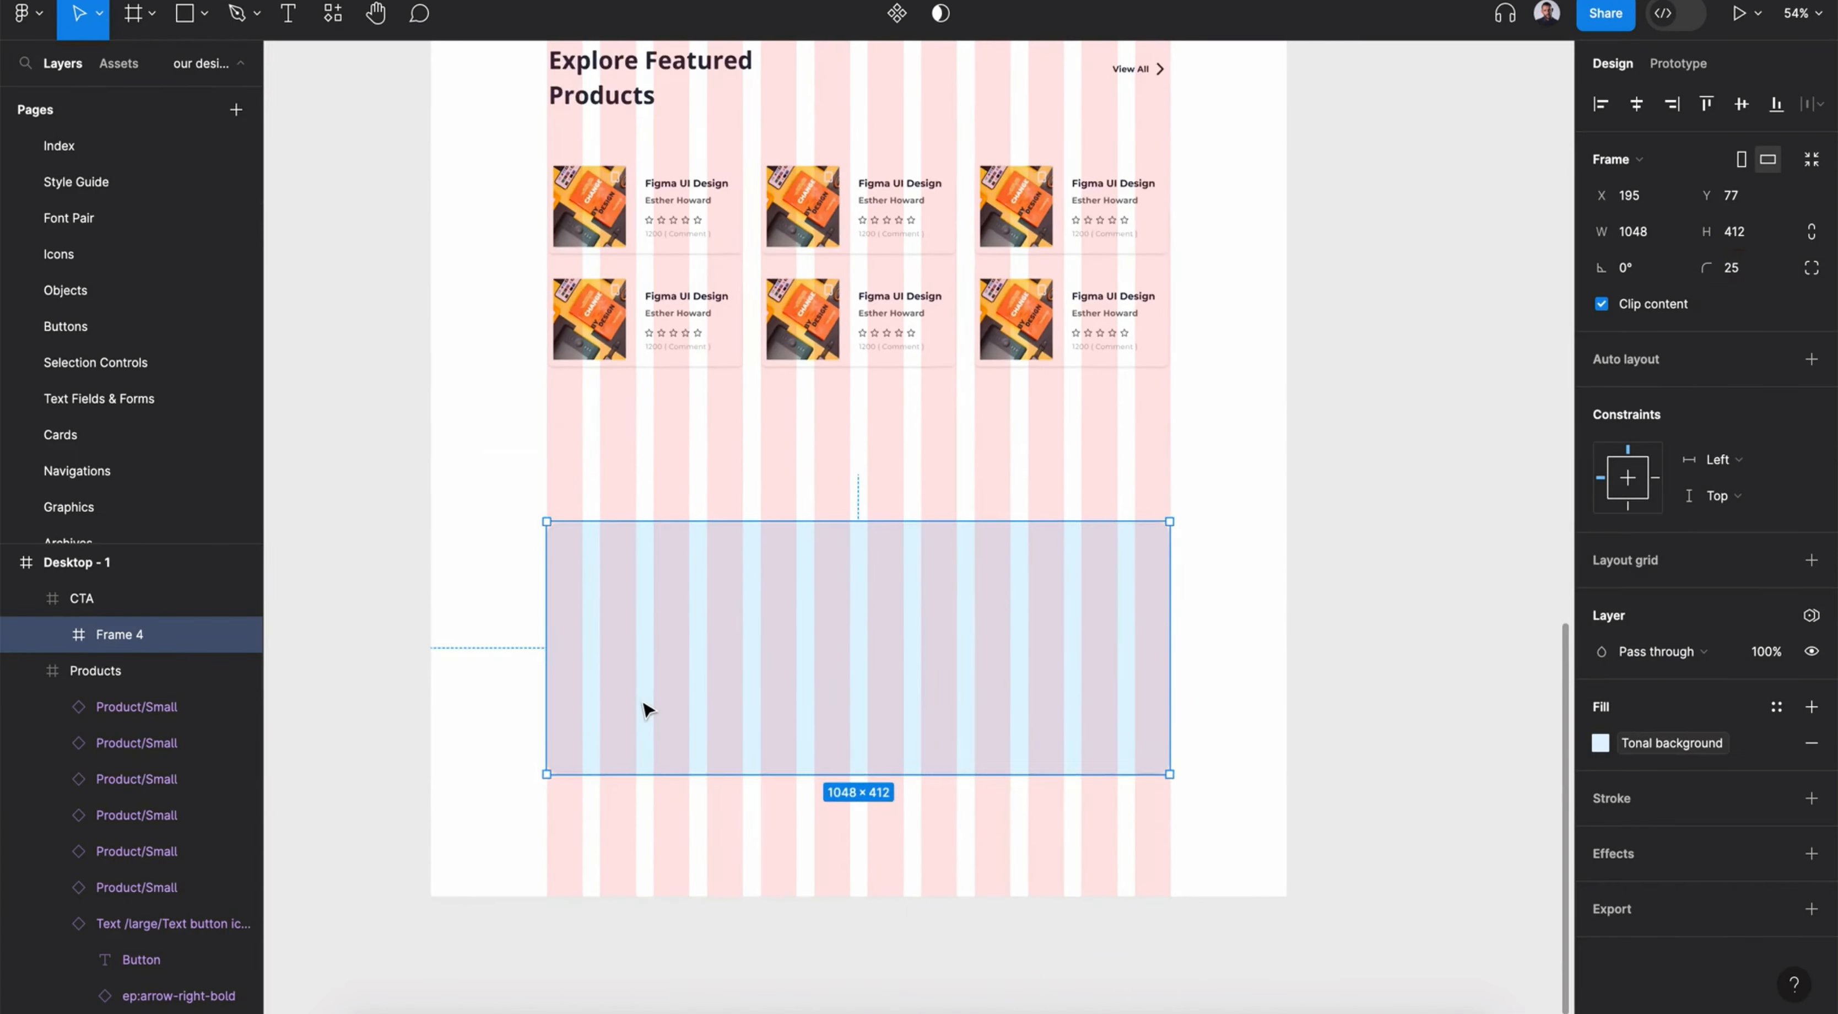
pyautogui.keyDown('ctrl'); pyautogui.scroll(5, 645, 706); pyautogui.keyUp('ctrl')
pyautogui.press('t')
pyautogui.click(557, 535)
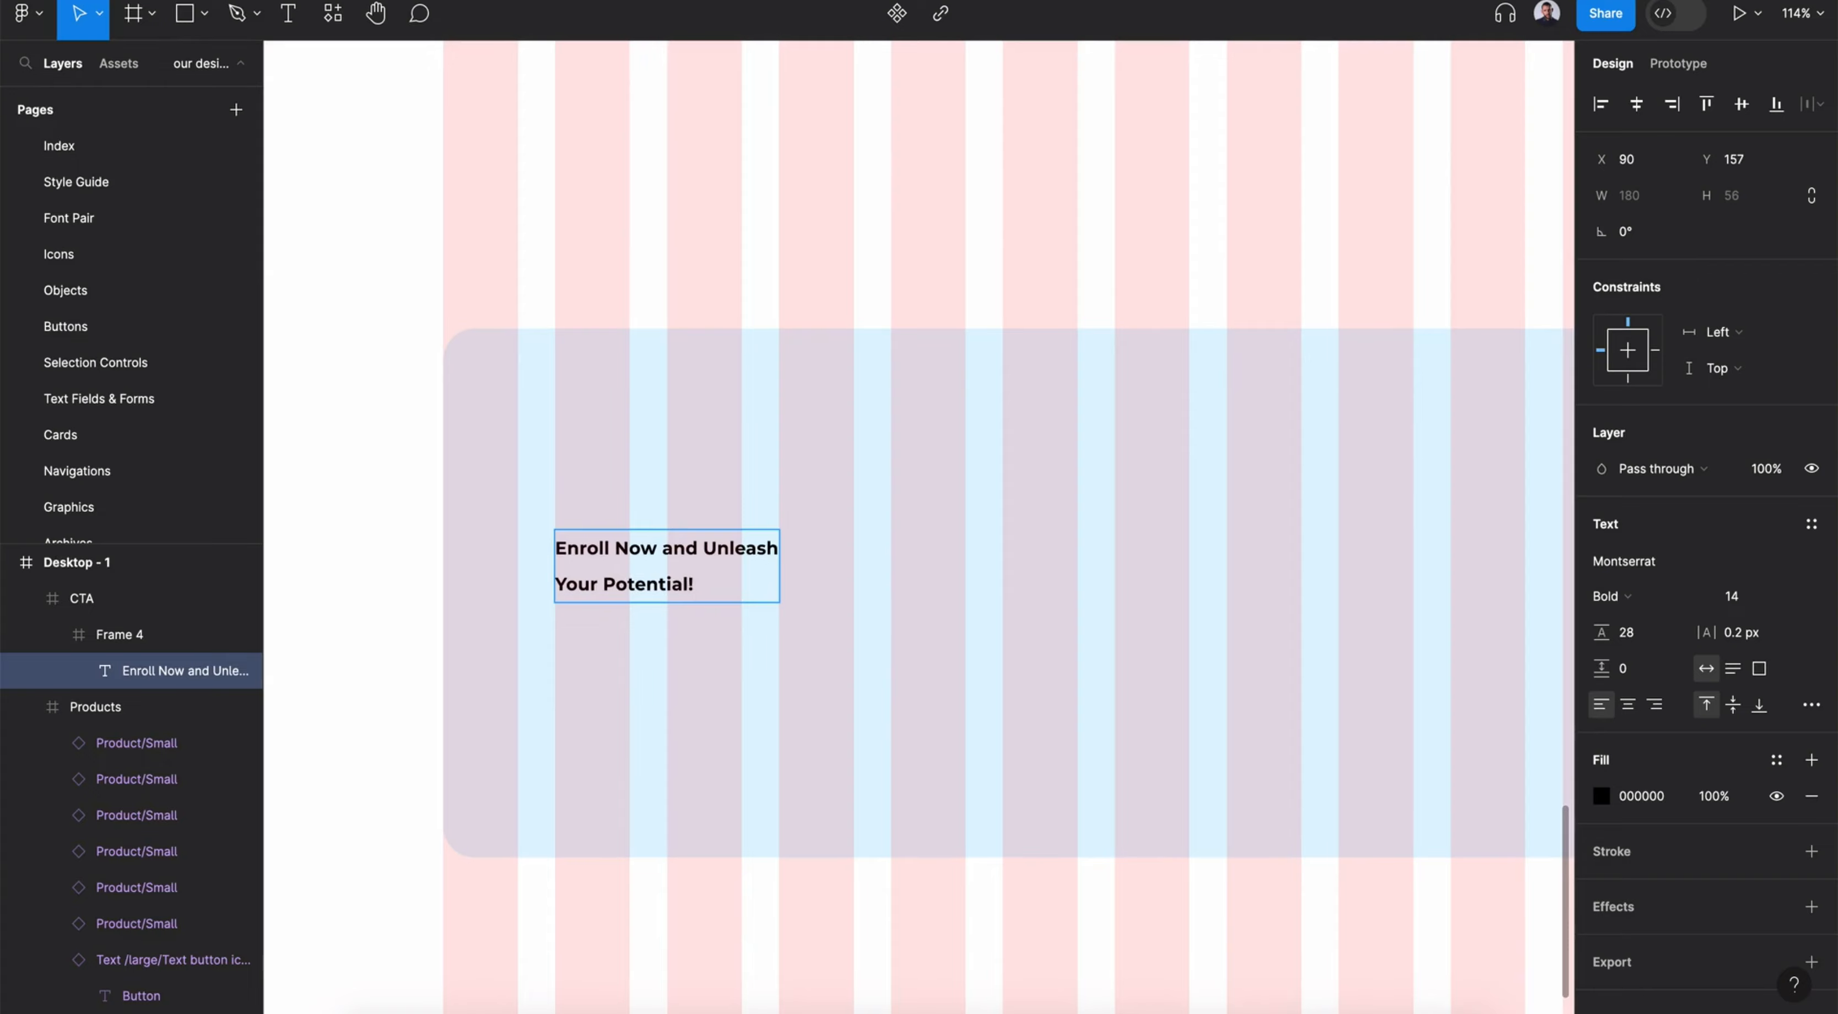
pyautogui.press('Escape')
# Give the CTA text the h2 style and text color fill, placing it at X 88, Y 105 in the card
pyautogui.click(1812, 523)
pyautogui.click(1663, 686)
pyautogui.moveTo(719, 544); pyautogui.dragTo(721, 516)
pyautogui.click(1776, 613)
pyautogui.click(1437, 801)
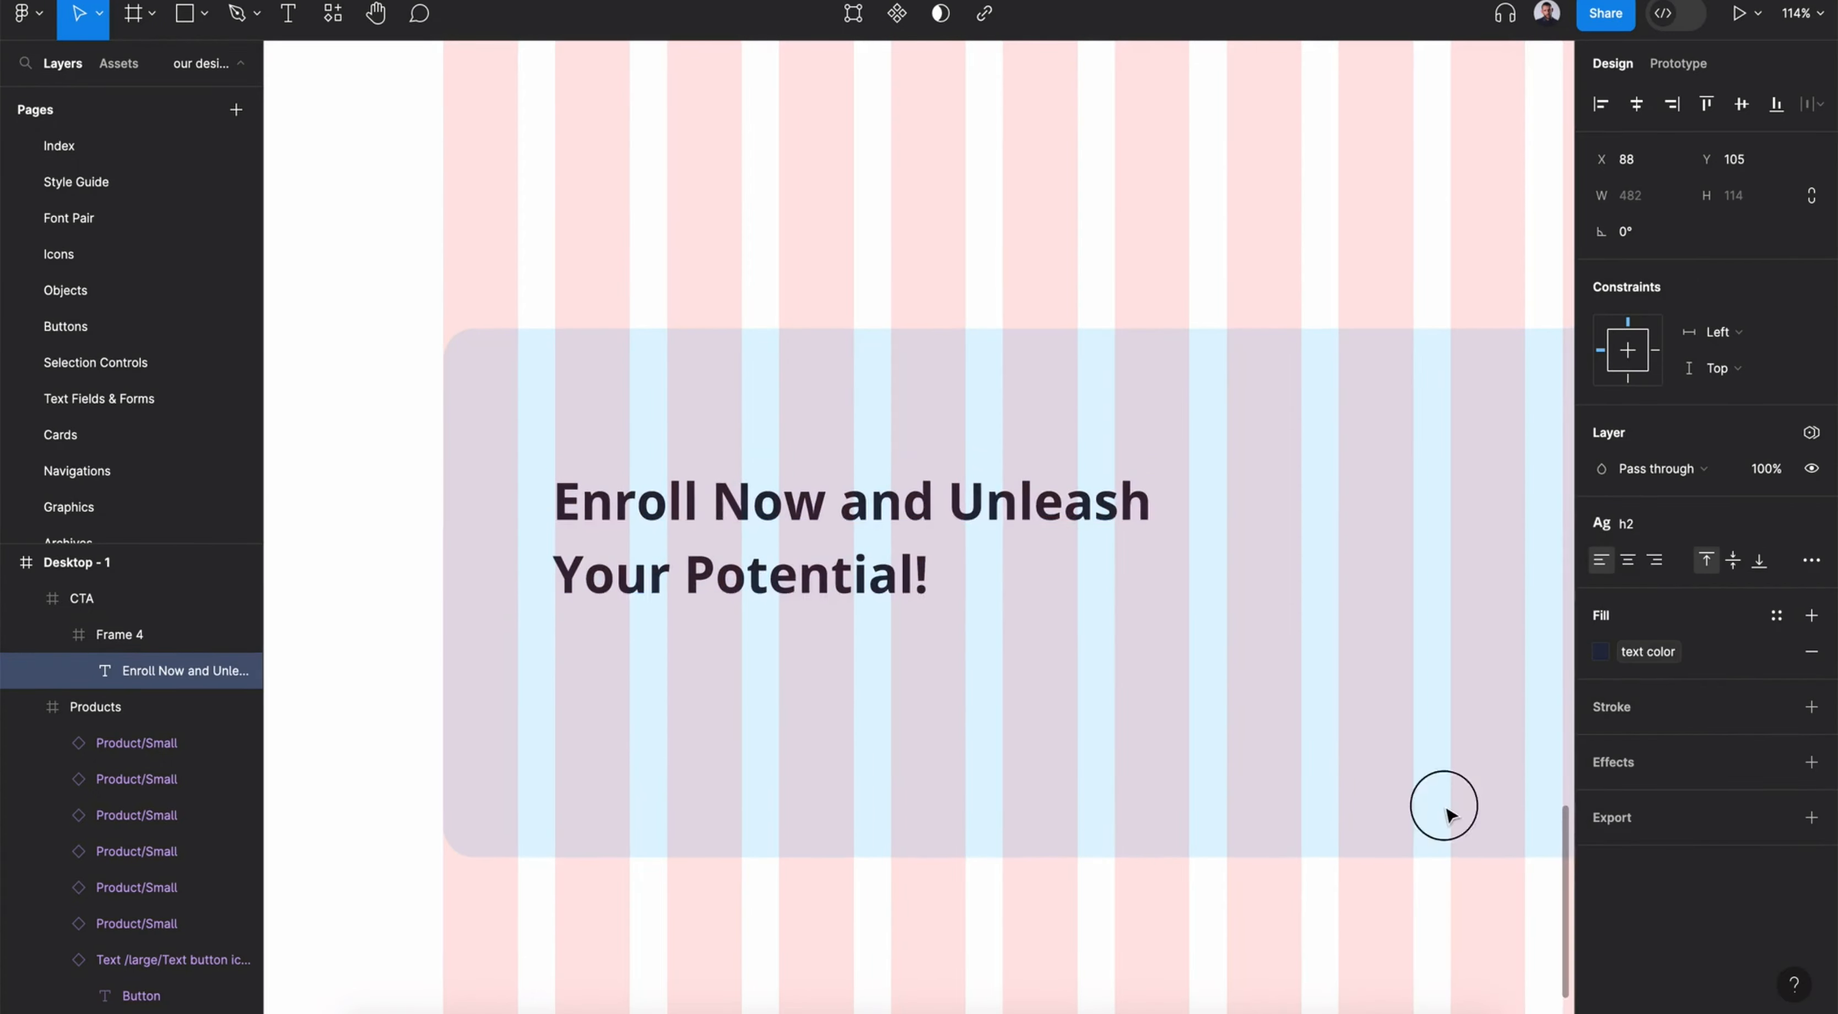
# Hide the layout grid on the Desktop - 1 frame
pyautogui.click(1287, 657)
pyautogui.press('Escape')
pyautogui.press('Escape')
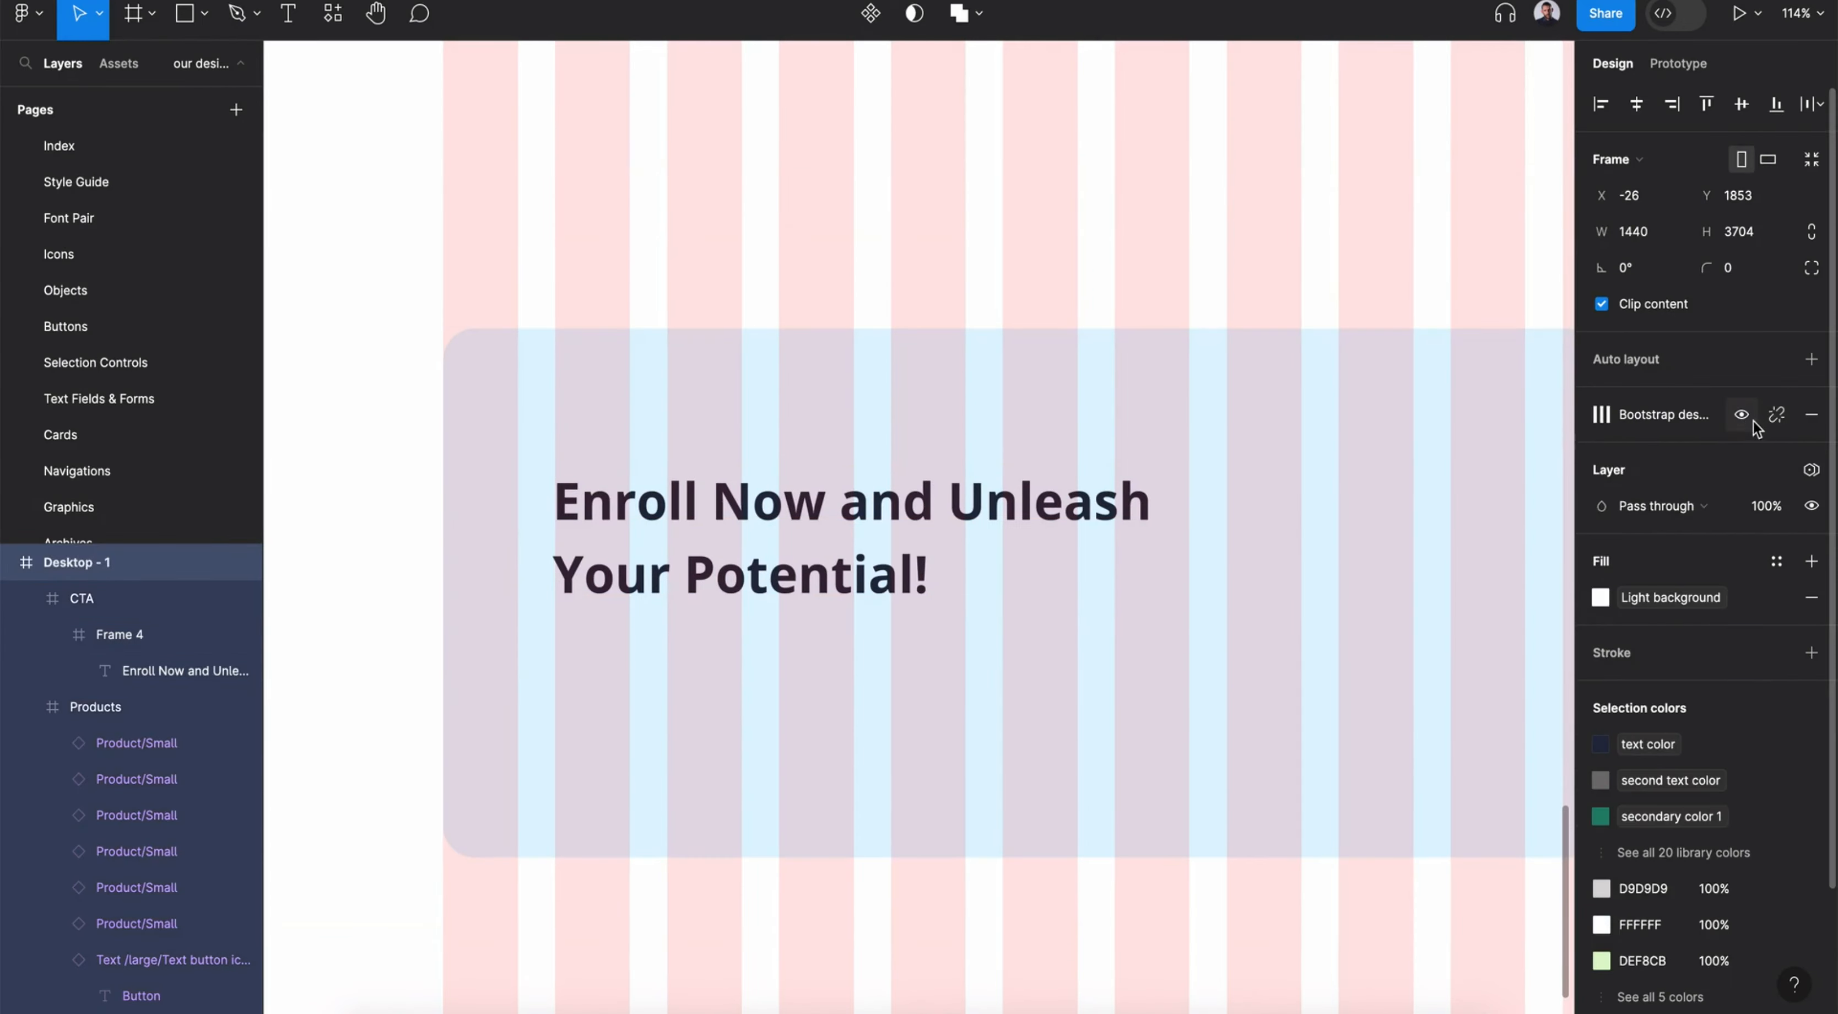
pyautogui.click(1745, 417)
# Place a large filled button below the CTA heading and label it "Get Started Now"
pyautogui.click(119, 63)
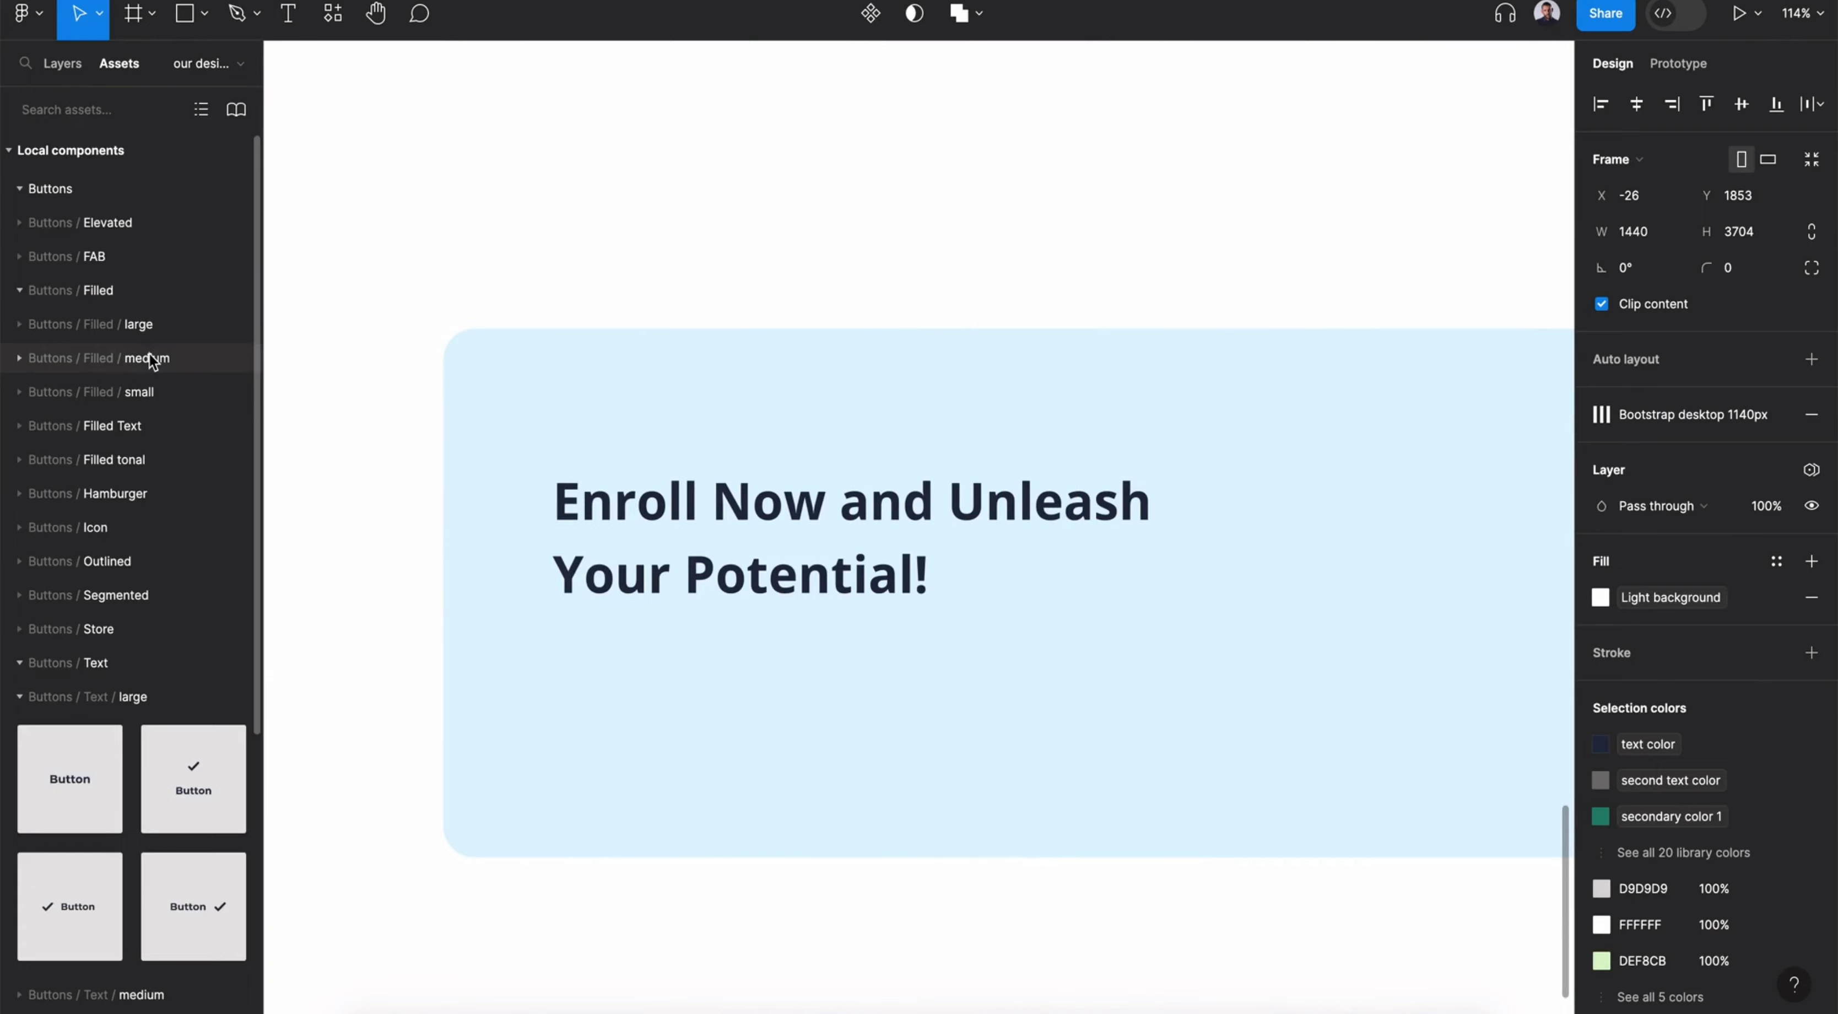
pyautogui.click(109, 325)
pyautogui.moveTo(70, 405); pyautogui.dragTo(640, 686)
pyautogui.doubleClick(636, 672)
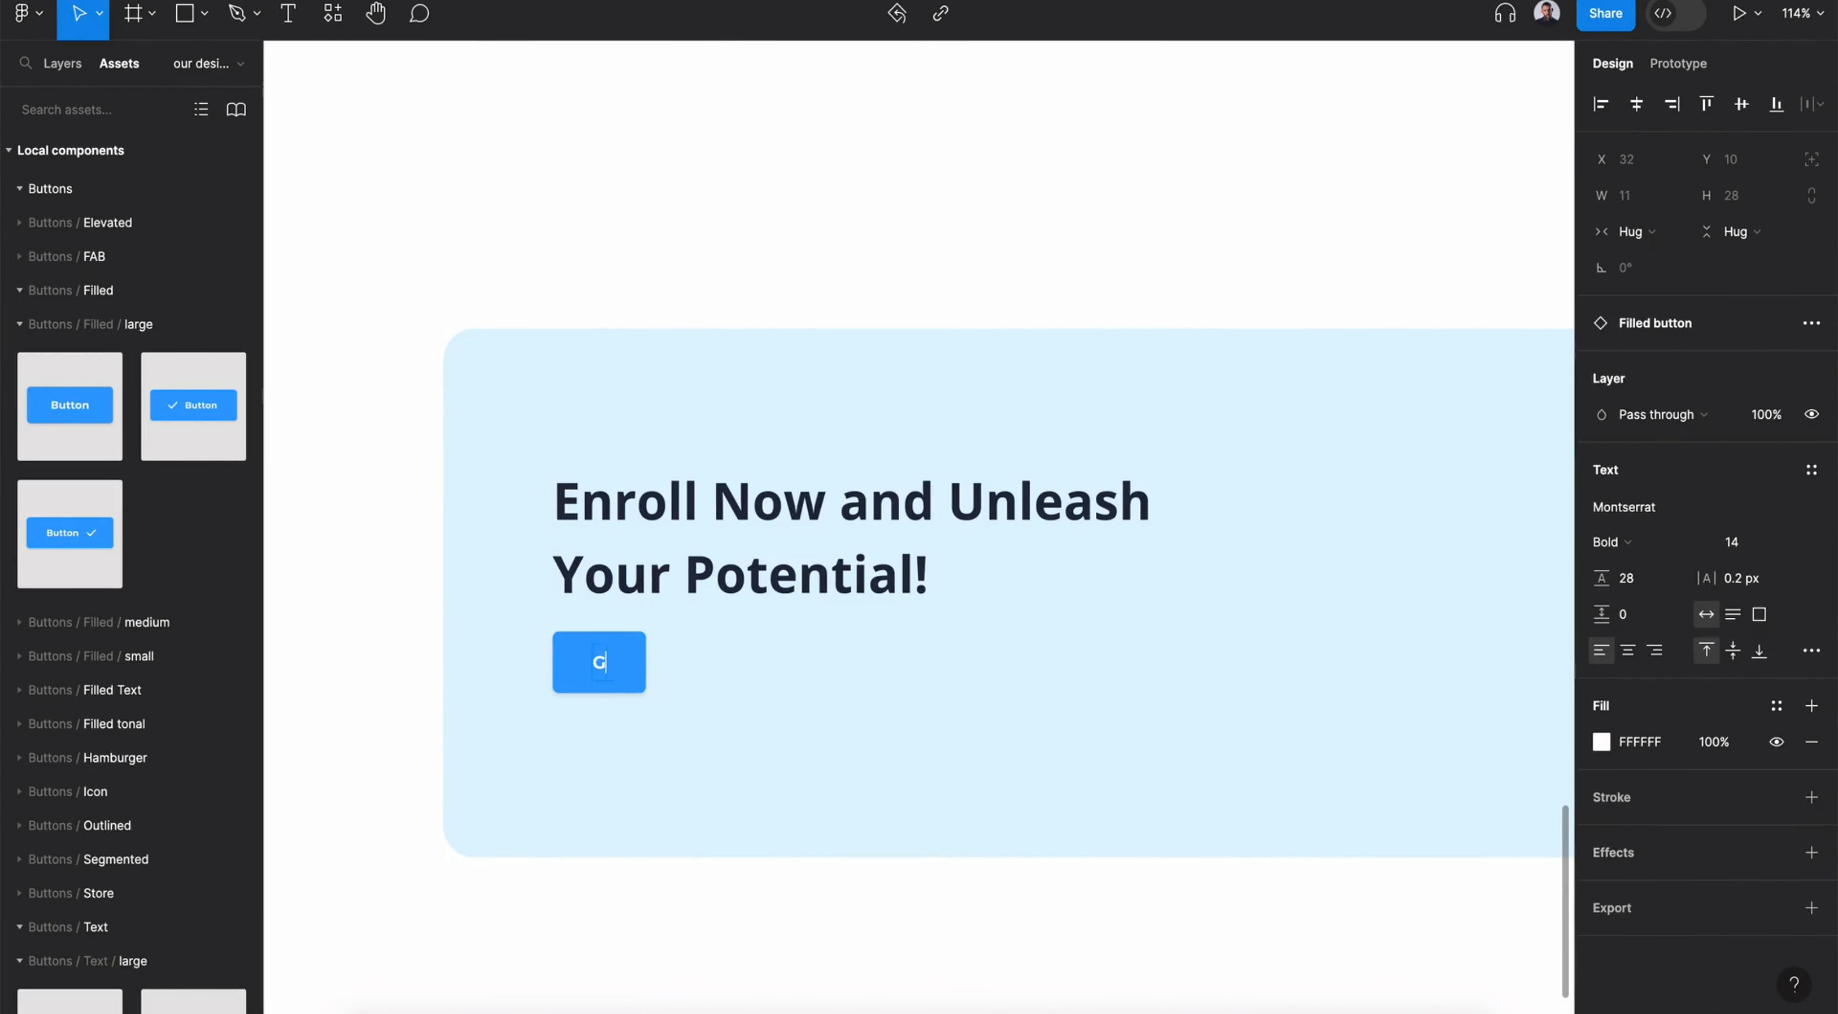
pyautogui.click(771, 719)
pyautogui.moveTo(772, 677); pyautogui.dragTo(771, 707)
pyautogui.press('Escape')
# Place a large outlined button beside Get Started Now and label it "Stay Connected"
pyautogui.click(75, 324)
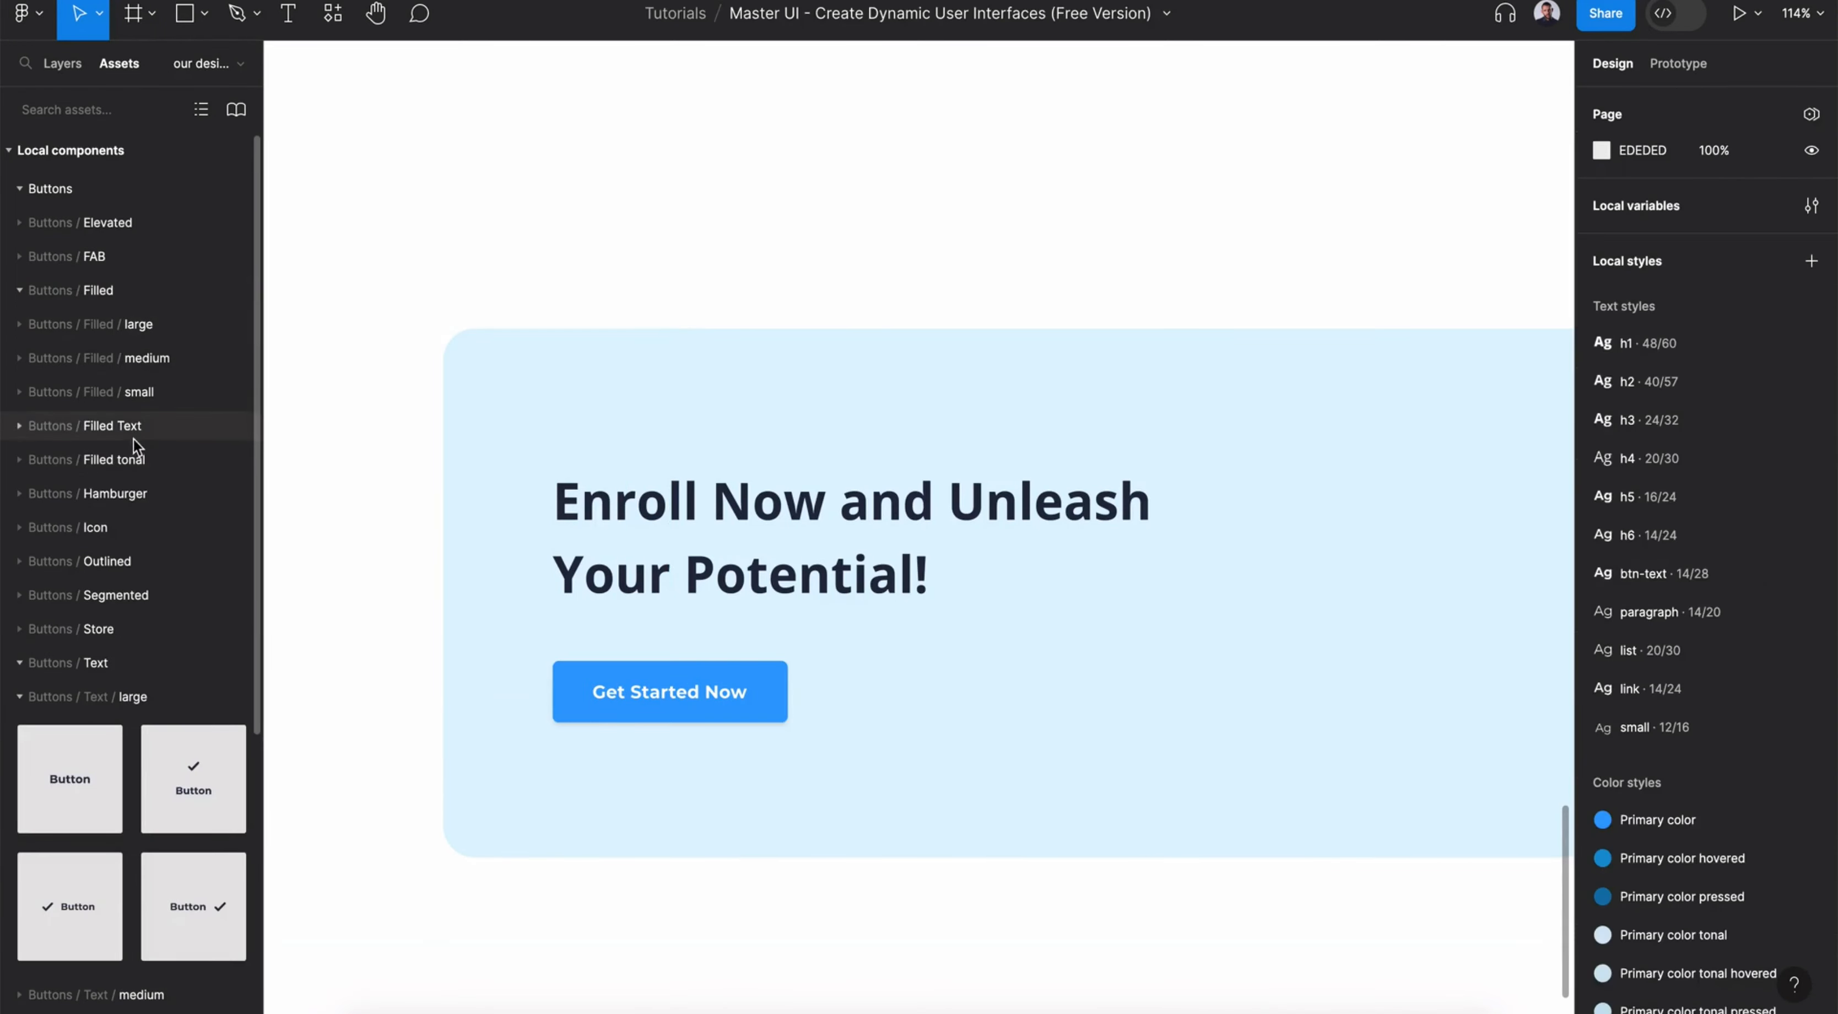
pyautogui.click(130, 562)
pyautogui.click(125, 596)
pyautogui.moveTo(101, 684); pyautogui.dragTo(874, 703)
pyautogui.doubleClick(878, 694)
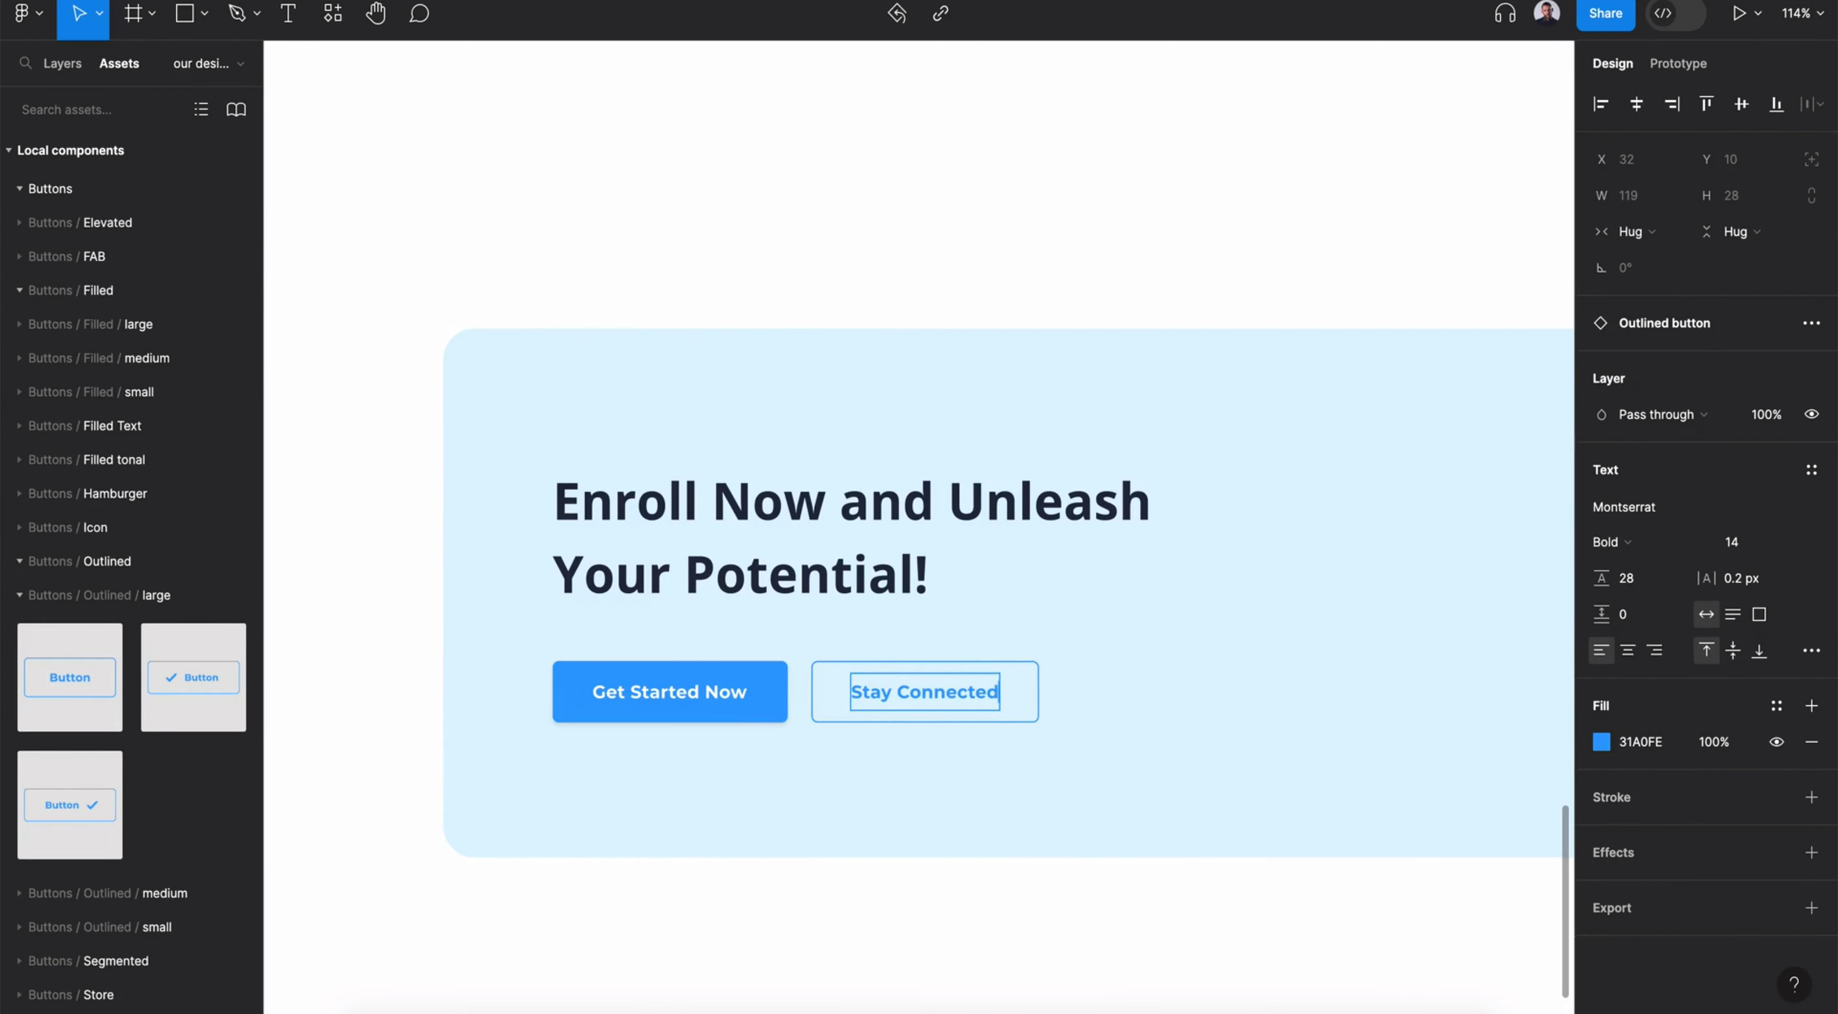
pyautogui.click(1071, 713)
# Apply a library color to the blue shared by the Get Started Now and Stay Connected buttons
pyautogui.scroll(-1, 1071, 713)
pyautogui.doubleClick(979, 711)
pyautogui.keyDown('shift'); pyautogui.click(792, 704); pyautogui.keyUp('shift')
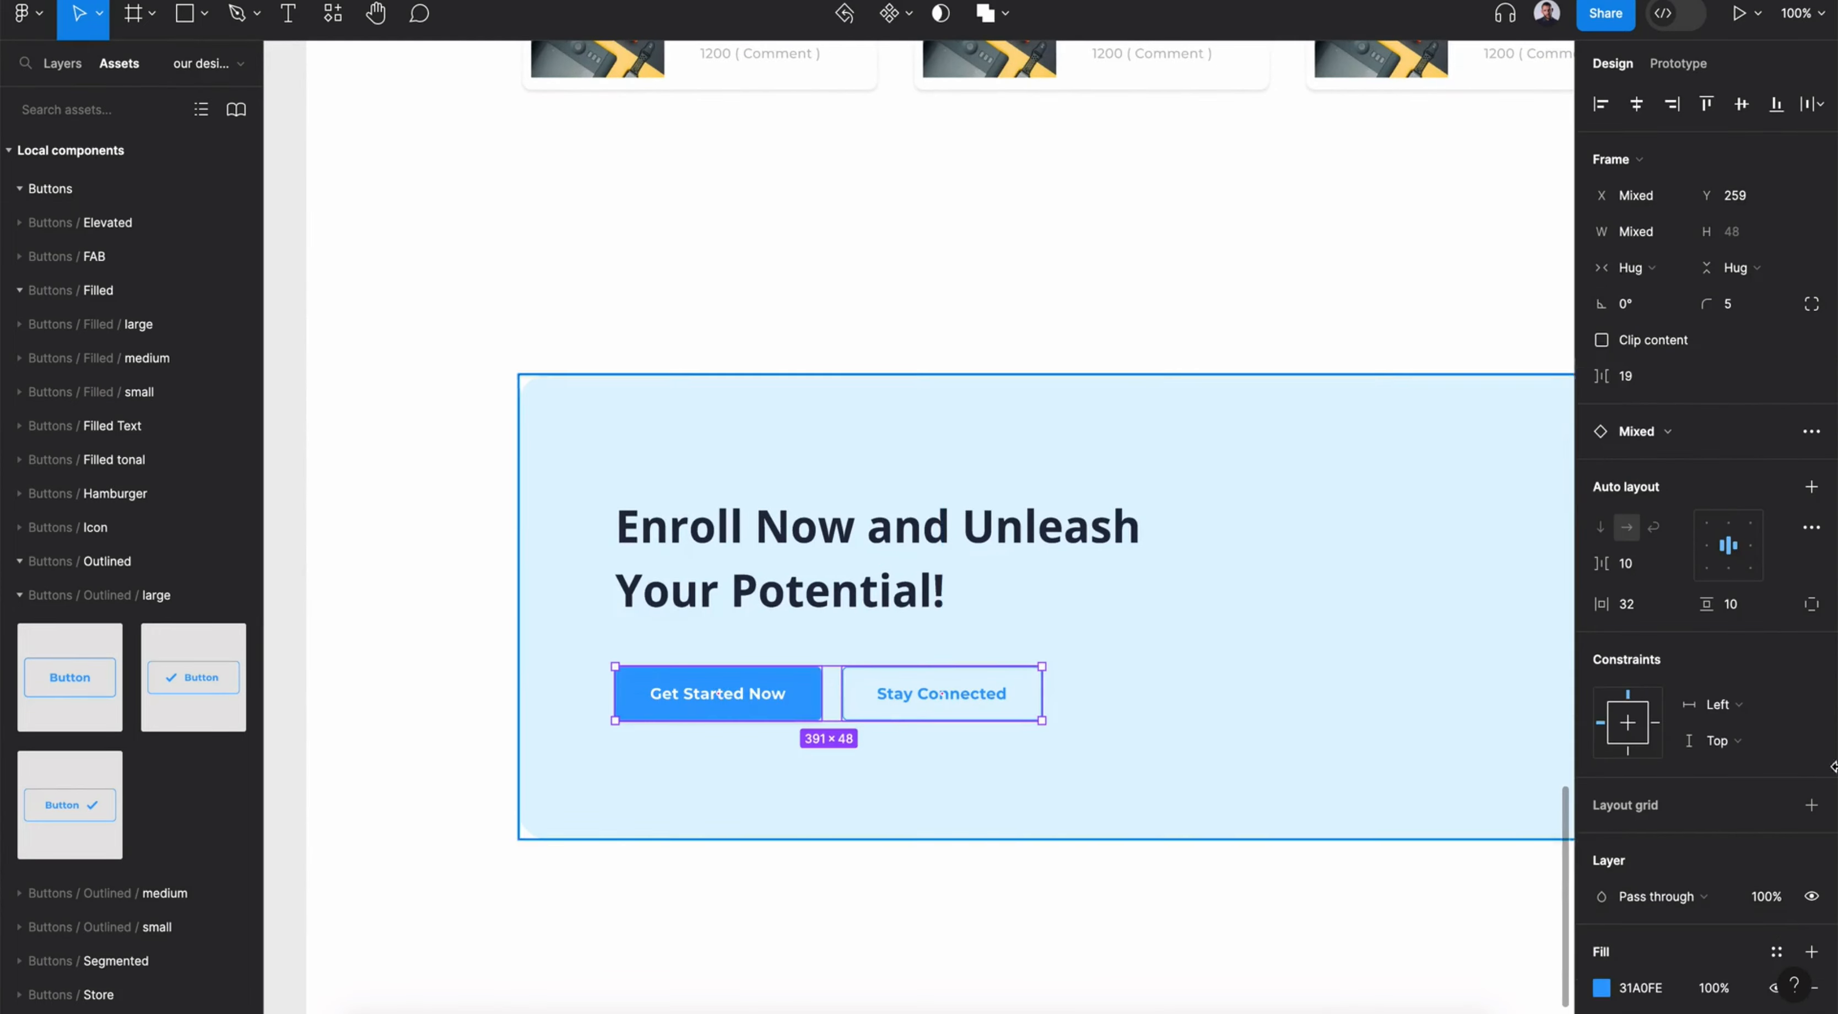
pyautogui.scroll(-2, 1712, 785)
pyautogui.click(1777, 834)
pyautogui.click(1423, 741)
pyautogui.hotkey('ctrl', 'z')
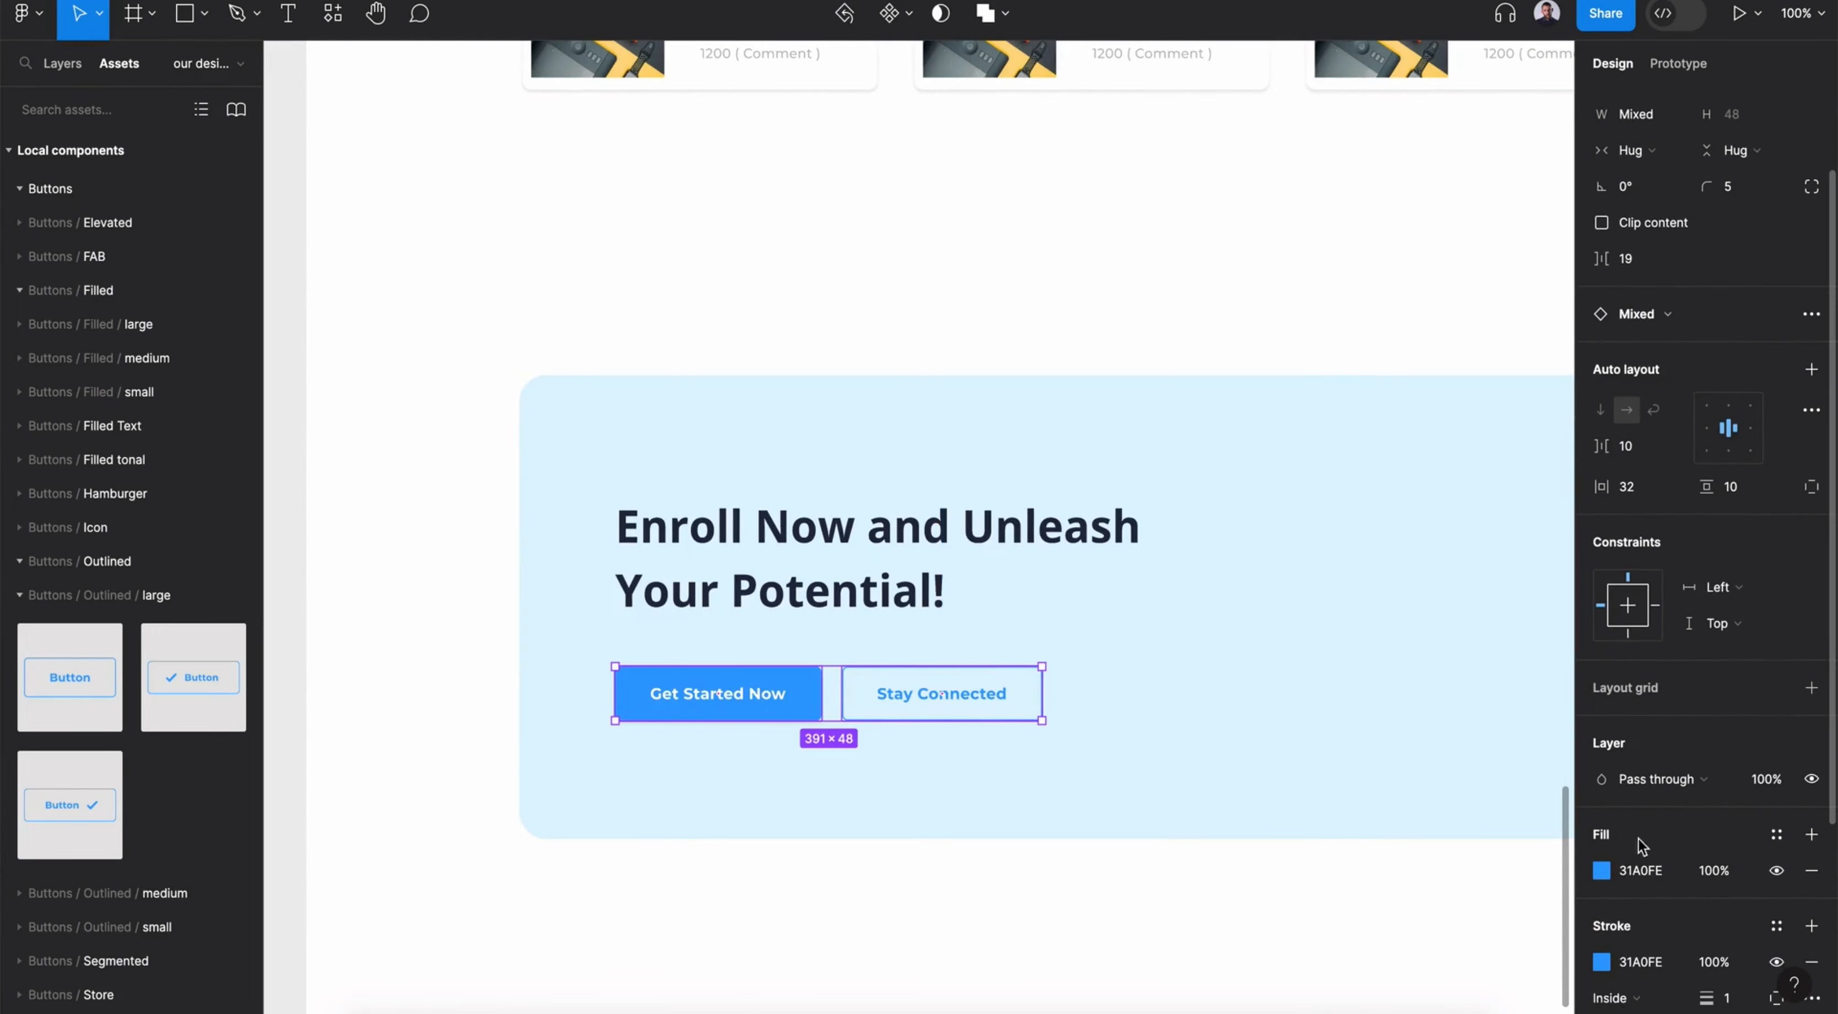
pyautogui.scroll(-3, 1777, 939)
pyautogui.click(1678, 847)
pyautogui.click(1431, 695)
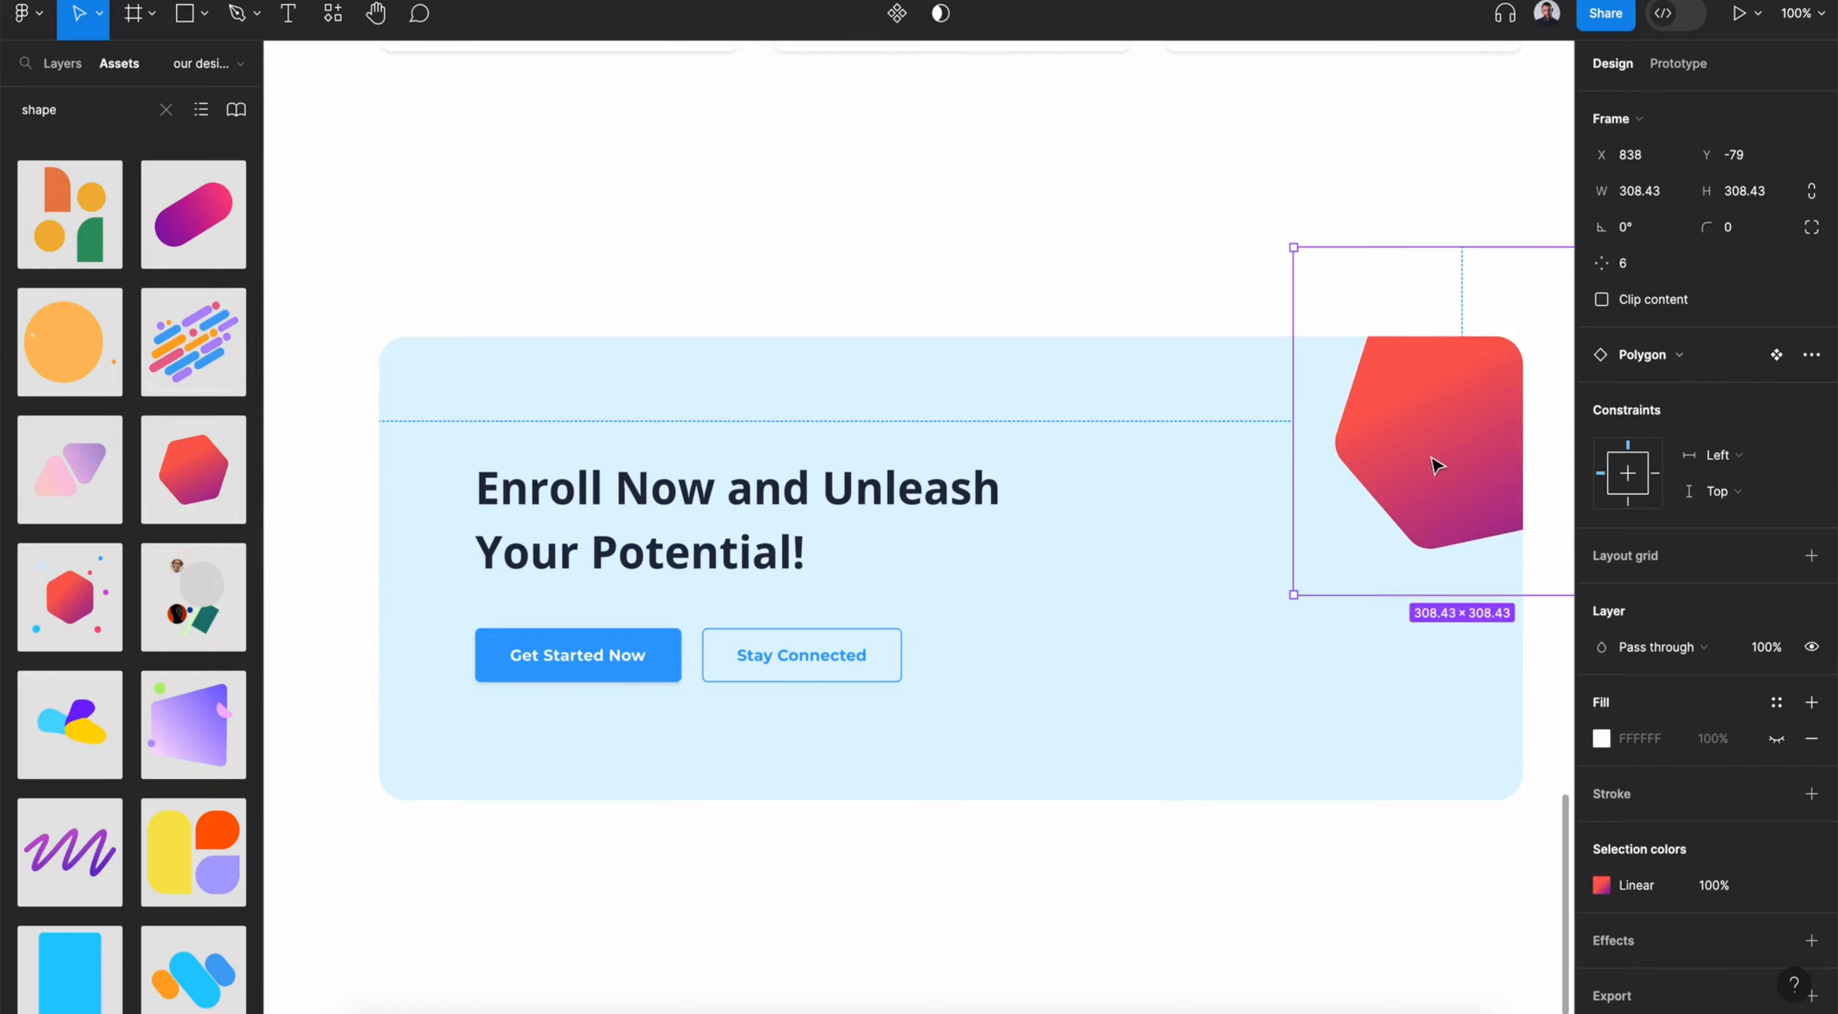
# Position the Polygon shape over the CTA card's upper right corner and set its first gradient stop to D9D9D9
pyautogui.moveTo(1433, 464); pyautogui.dragTo(1444, 440)
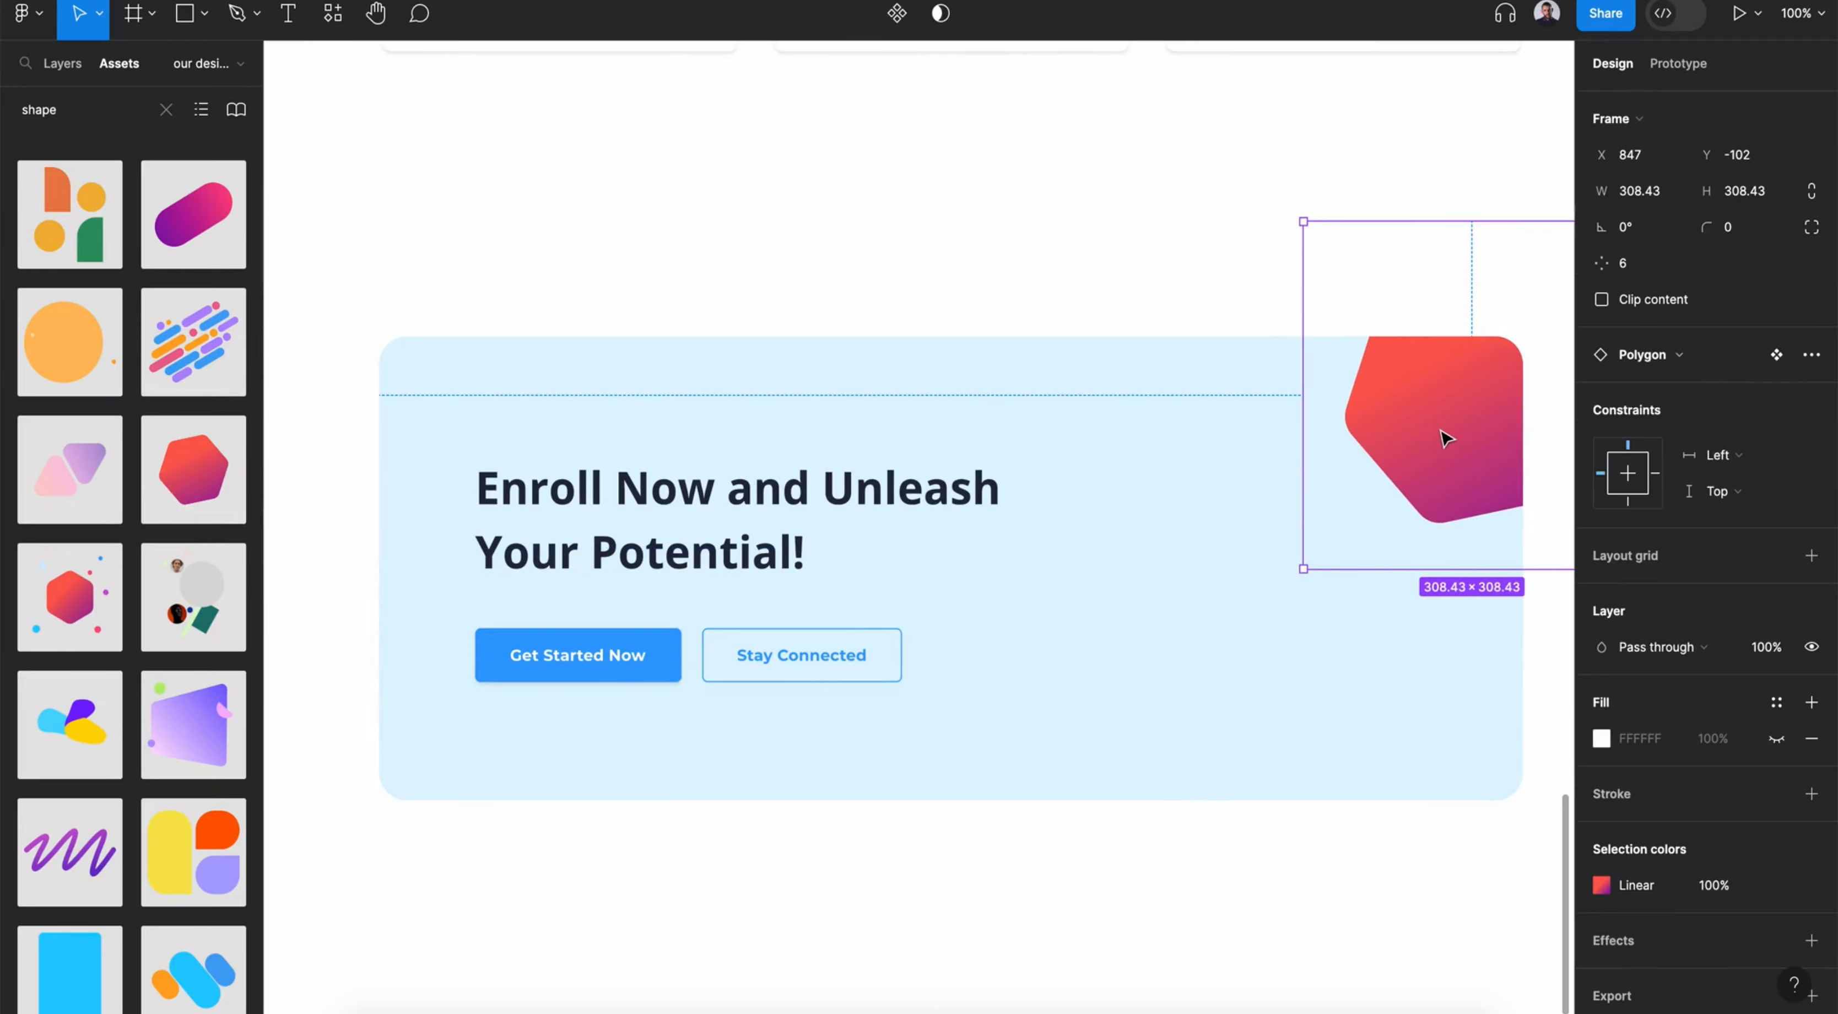
pyautogui.click(1606, 886)
pyautogui.click(1364, 934)
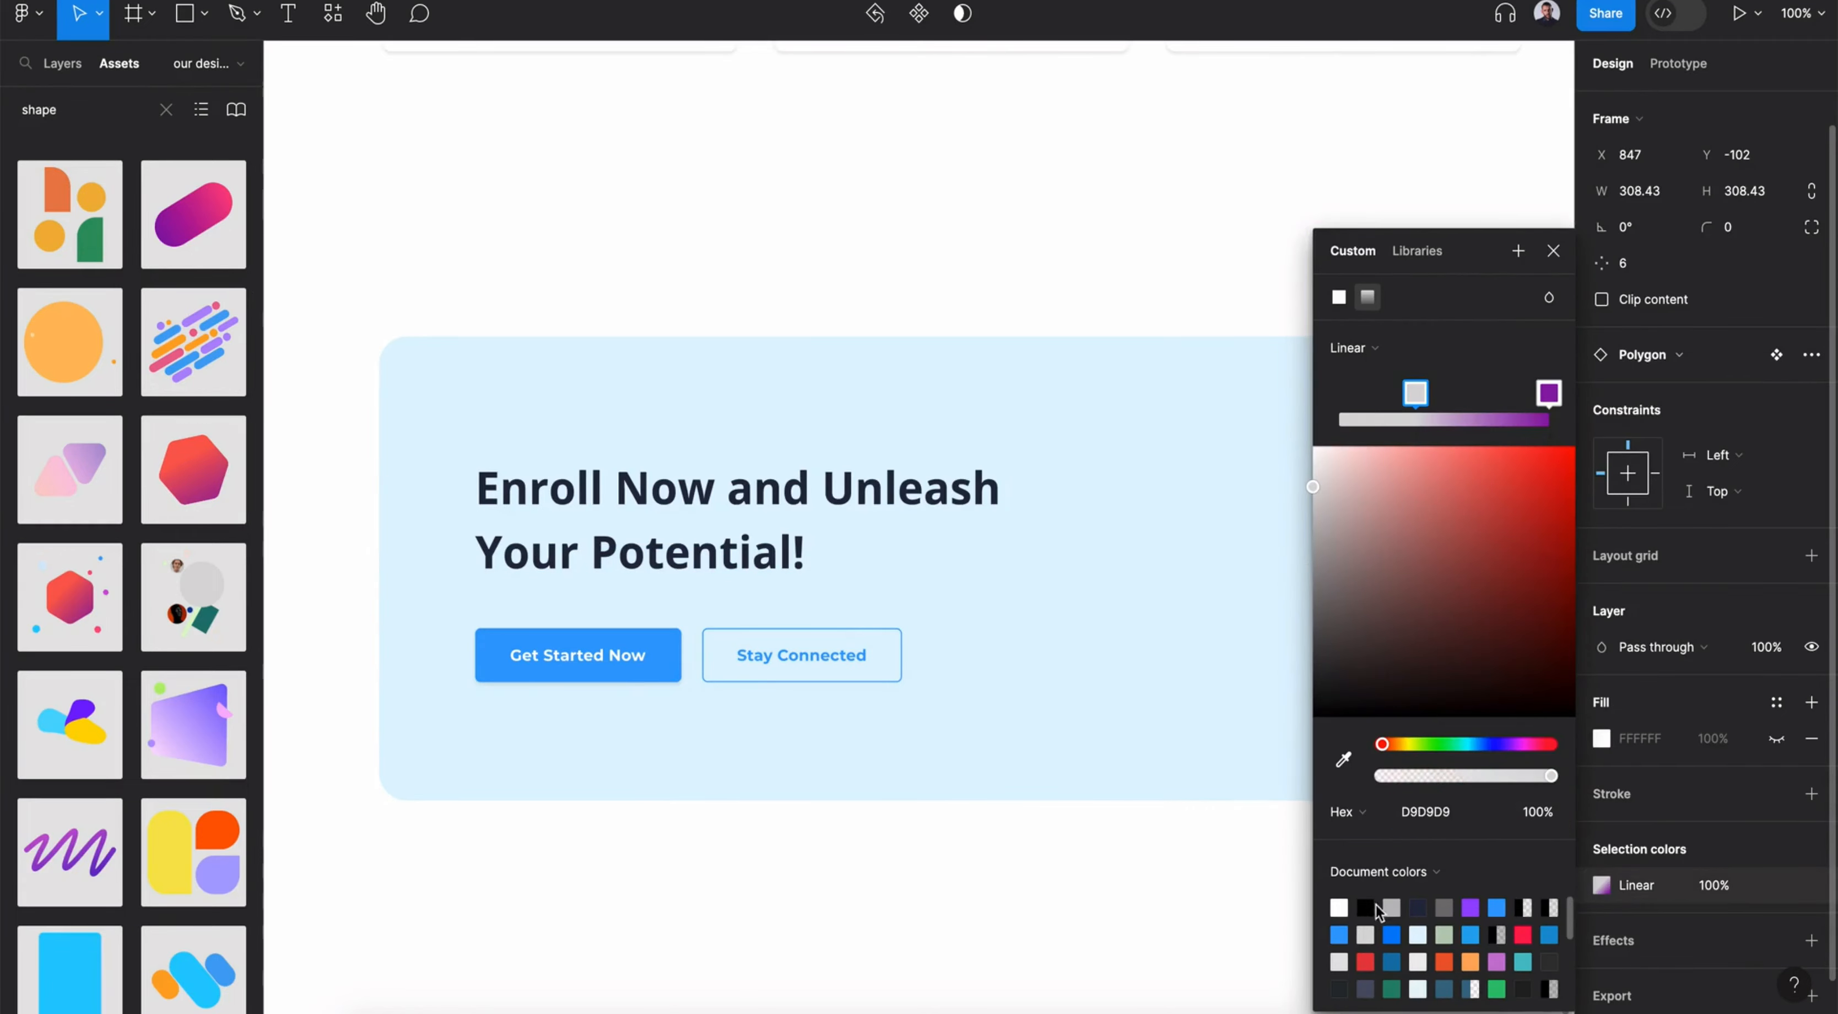
# Scale the Polygon shape in the CTA card to 350 × 350
pyautogui.hscroll(5, 1085, 443)
pyautogui.press('k')
pyautogui.moveTo(997, 531); pyautogui.dragTo(954, 577)
pyautogui.scroll(-5, 967, 569)
pyautogui.press('v')
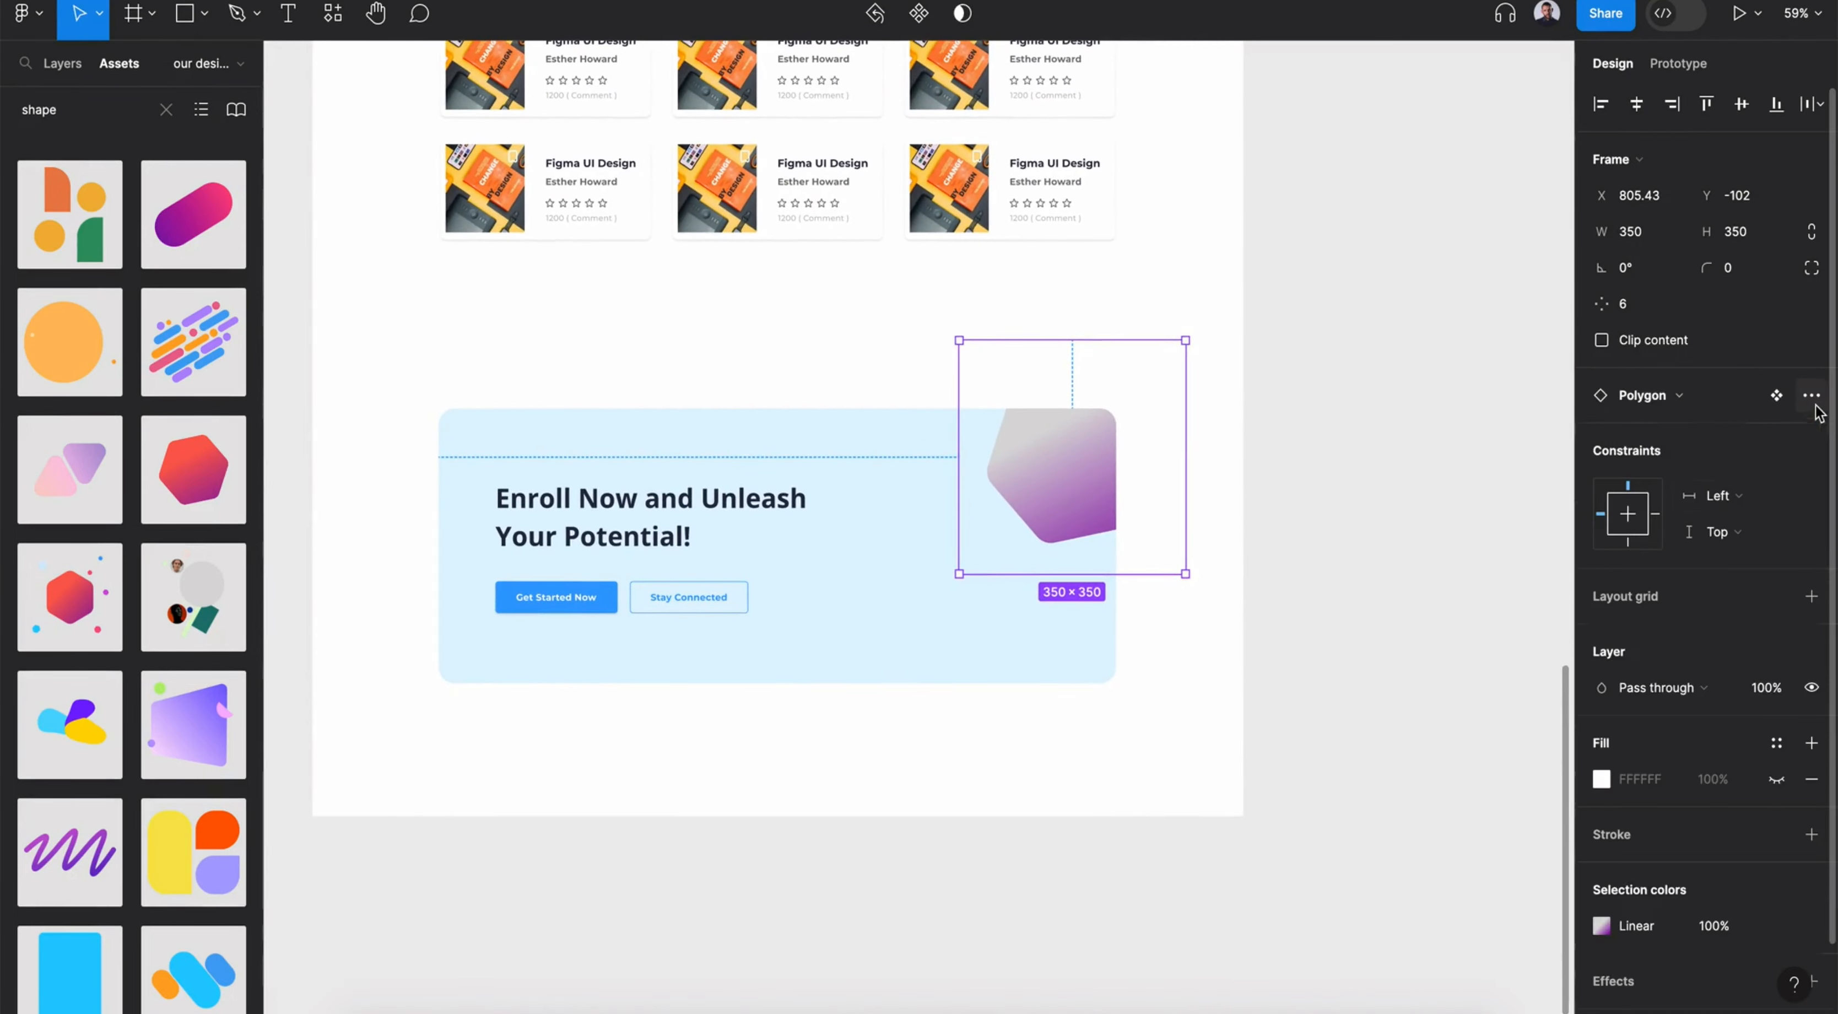
# Replace the Polygon shape's gradient with the solid light blue CEE9FF
pyautogui.click(1605, 922)
pyautogui.click(1340, 299)
pyautogui.click(1367, 807)
pyautogui.moveTo(1470, 370); pyautogui.dragTo(1359, 308)
pyautogui.press('Escape')
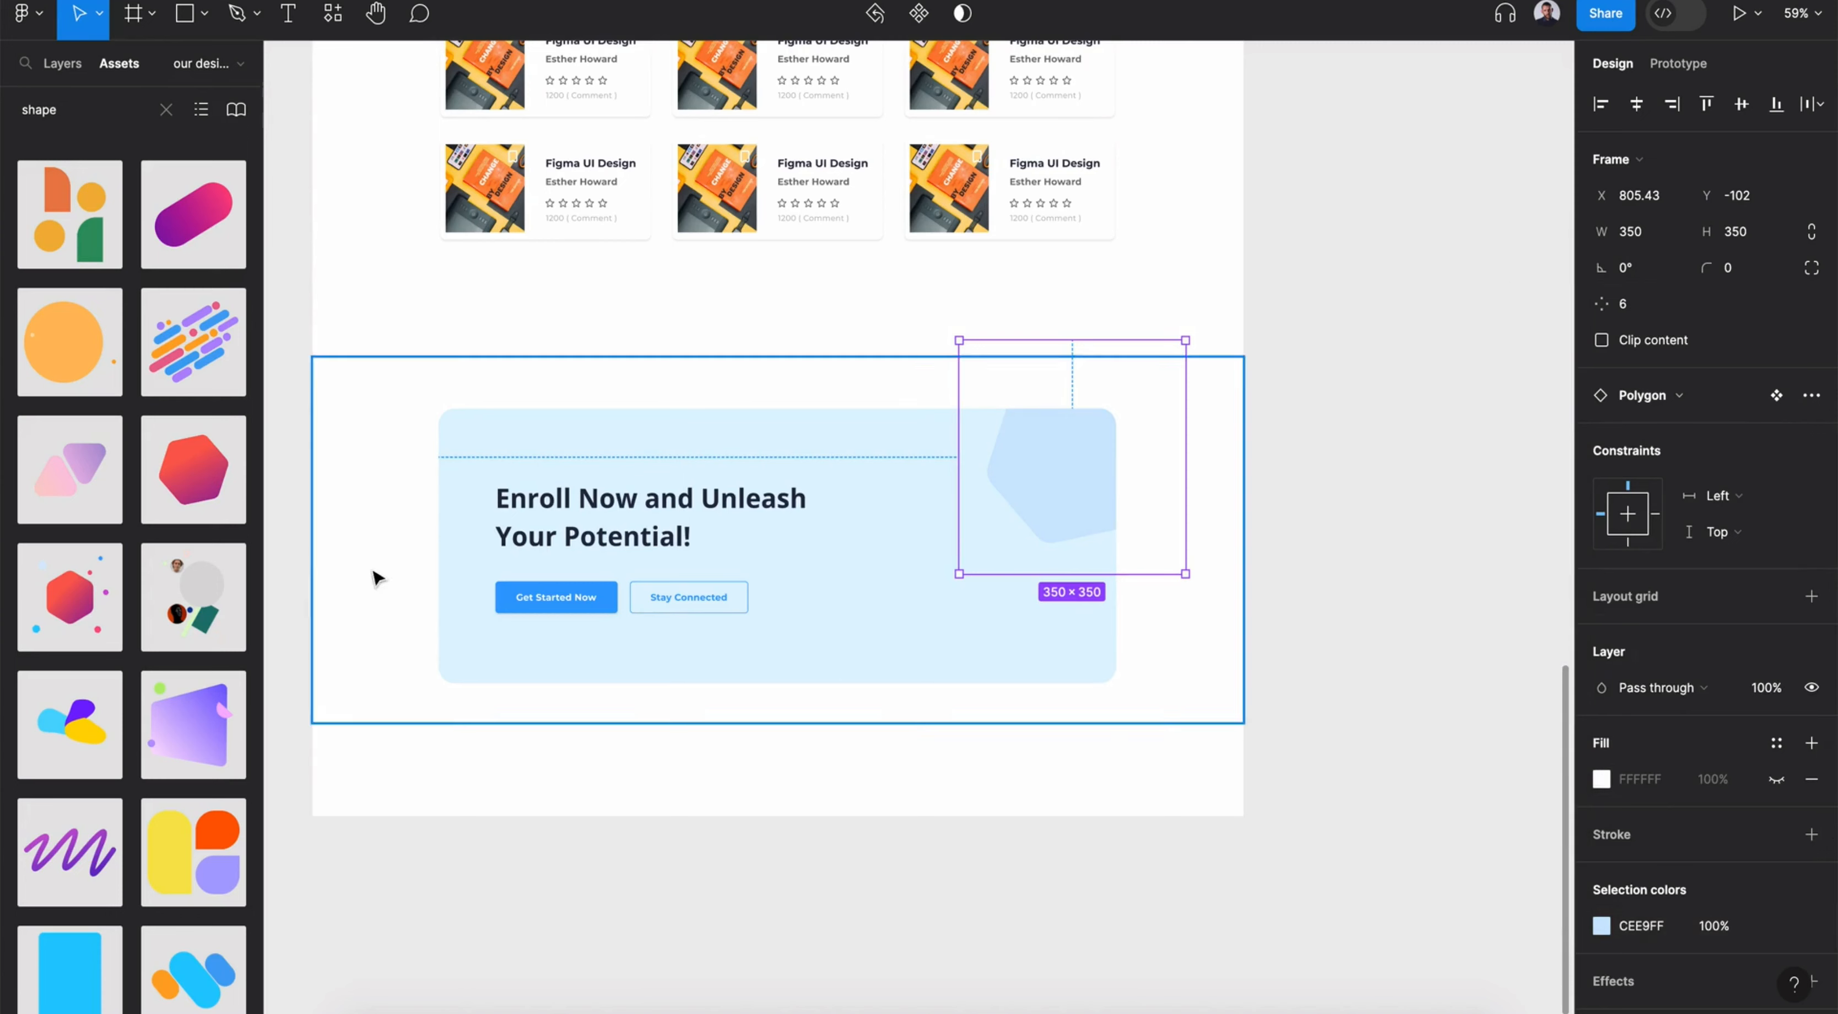
pyautogui.scroll(1, 129, 673)
pyautogui.moveTo(200, 594); pyautogui.dragTo(861, 613)
pyautogui.press('Delete')
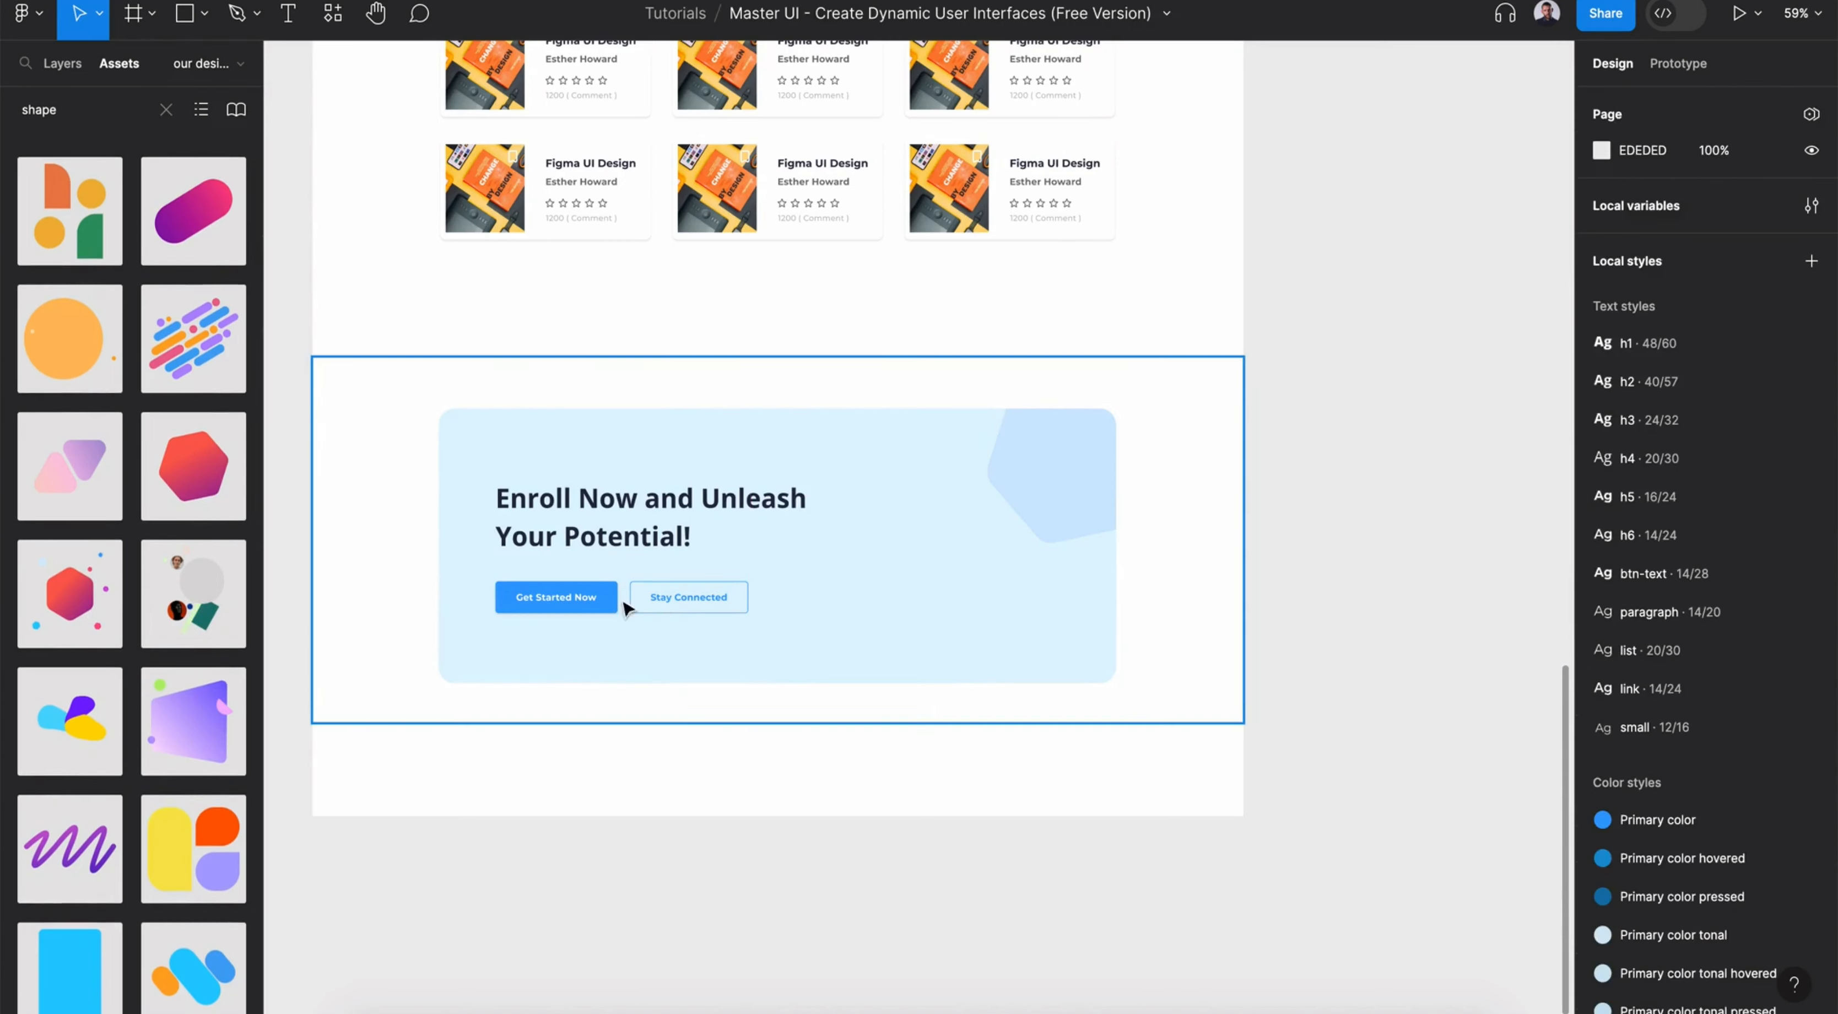
# Draw an 81 × 81 circle near the CTA card's upper edge, between the heading and the polygon
pyautogui.click(209, 13)
pyautogui.click(191, 140)
pyautogui.moveTo(823, 419); pyautogui.dragTo(873, 474)
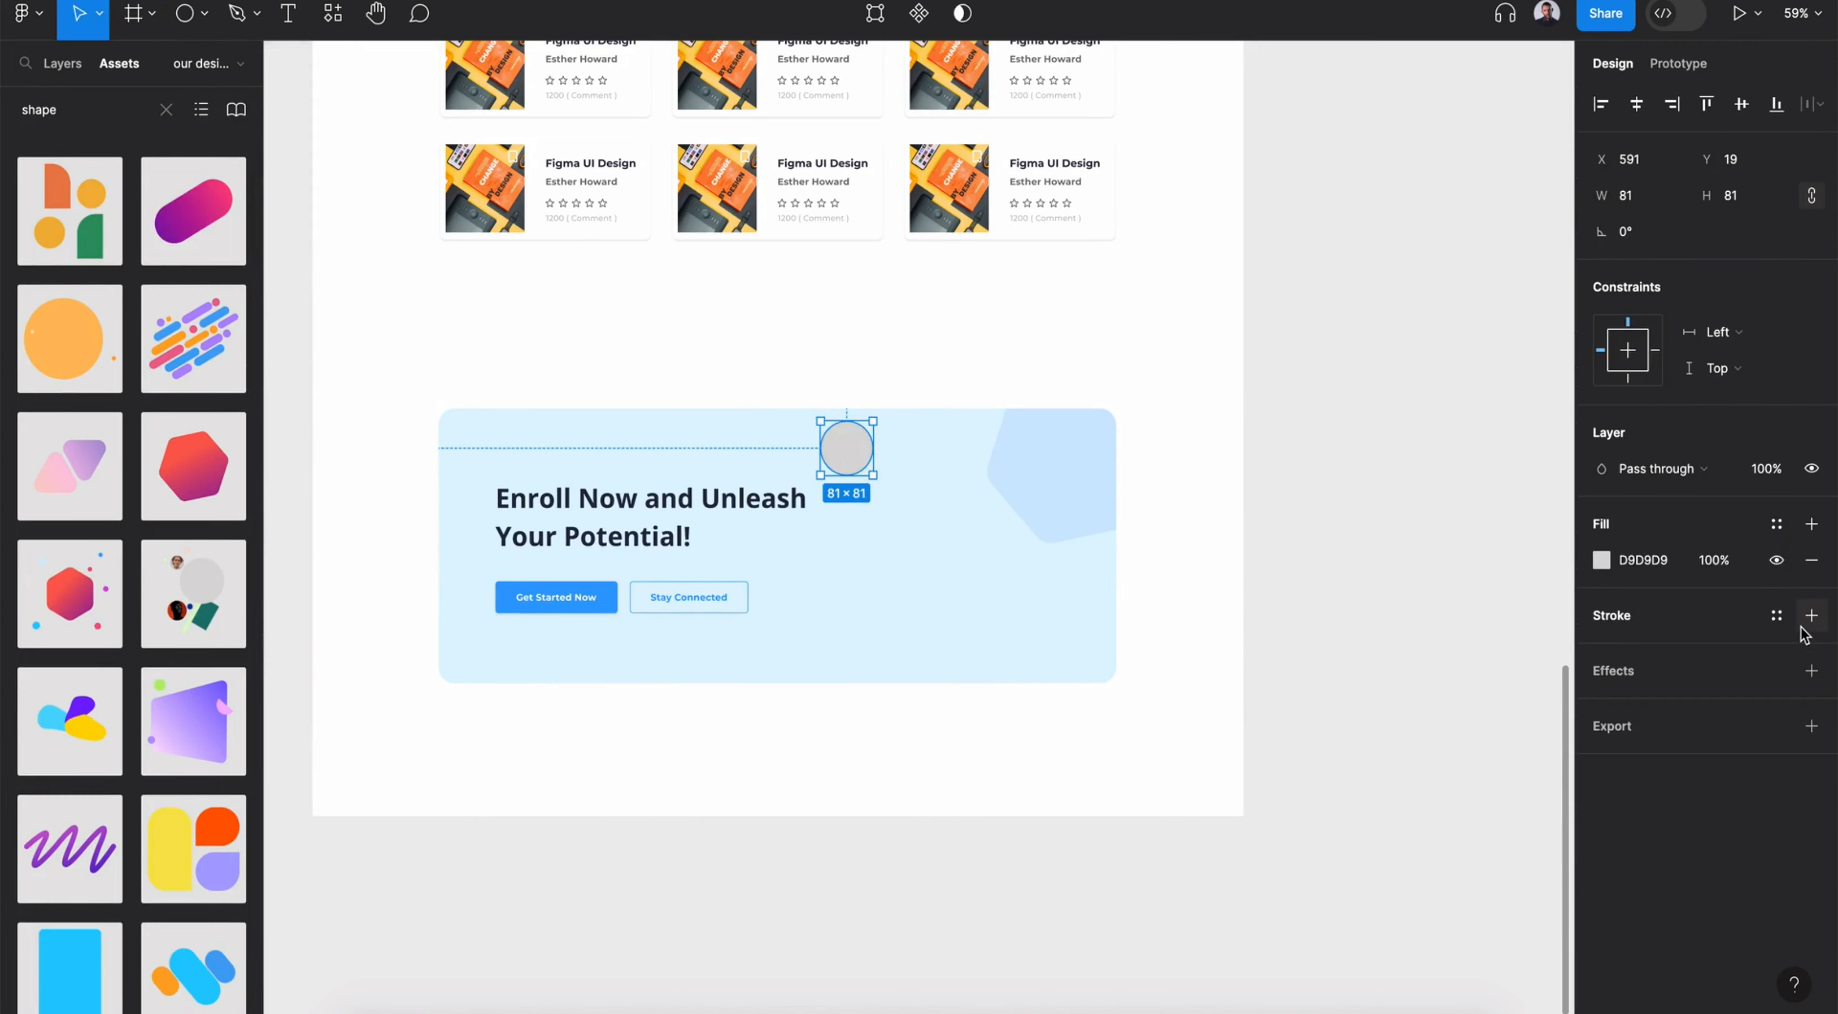
# Give the circle a stroke instead of a fill, move it above the CTA heading and shrink it to about 57 × 57
pyautogui.click(1811, 615)
pyautogui.click(1812, 560)
pyautogui.moveTo(828, 466); pyautogui.dragTo(643, 444)
pyautogui.scroll(5, 642, 444)
pyautogui.moveTo(671, 372); pyautogui.dragTo(667, 387)
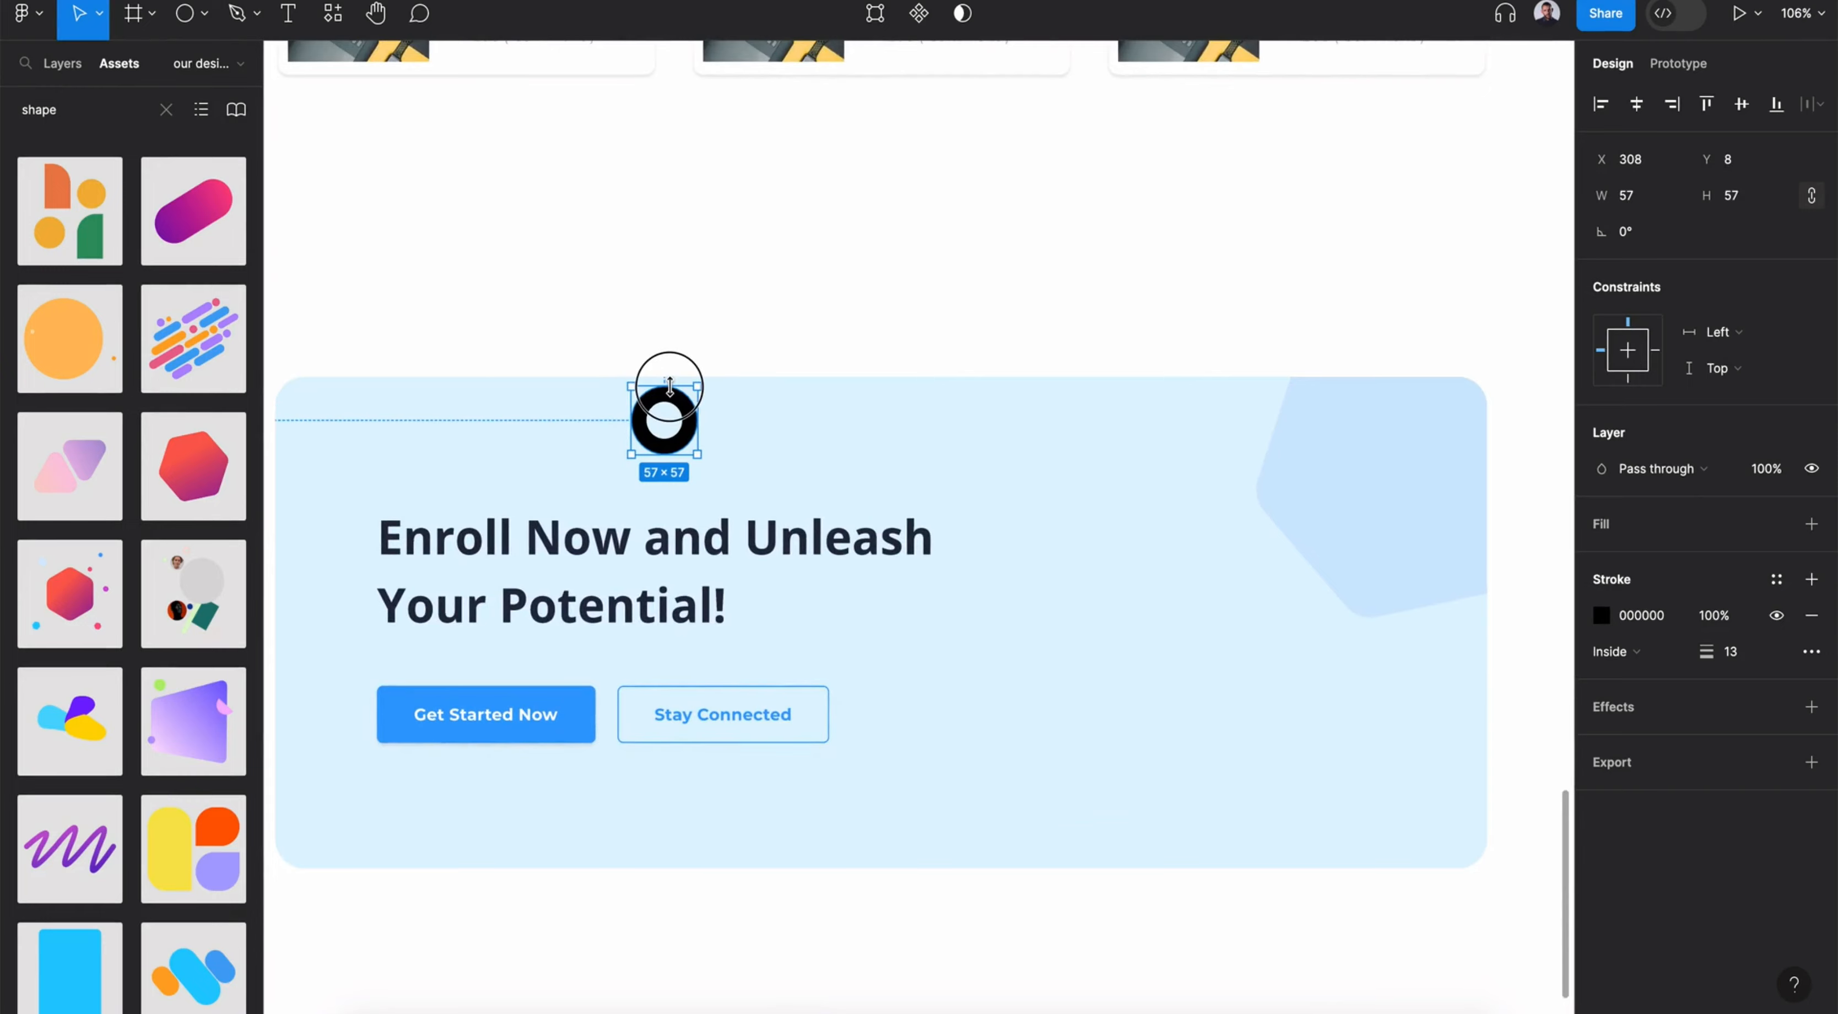
# Set the ring's stroke weight to 10 and apply the Secondary color tonal 2 style to its stroke
pyautogui.moveTo(1705, 652); pyautogui.dragTo(1691, 651)
pyautogui.click(1773, 618)
pyautogui.scroll(-5, 1428, 821)
pyautogui.click(1392, 833)
# Duplicate the ring to the CTA card's lower edge, enlarge the copy to about 113 × 113 and set its stroke weight to 14
pyautogui.moveTo(675, 431)
pyautogui.keyDown('alt'); pyautogui.mouseDown()
pyautogui.moveTo(839, 513)
pyautogui.moveTo(1149, 786)
pyautogui.moveTo(1067, 832)
pyautogui.moveTo(1036, 876)
pyautogui.mouseUp(); pyautogui.keyUp('alt')
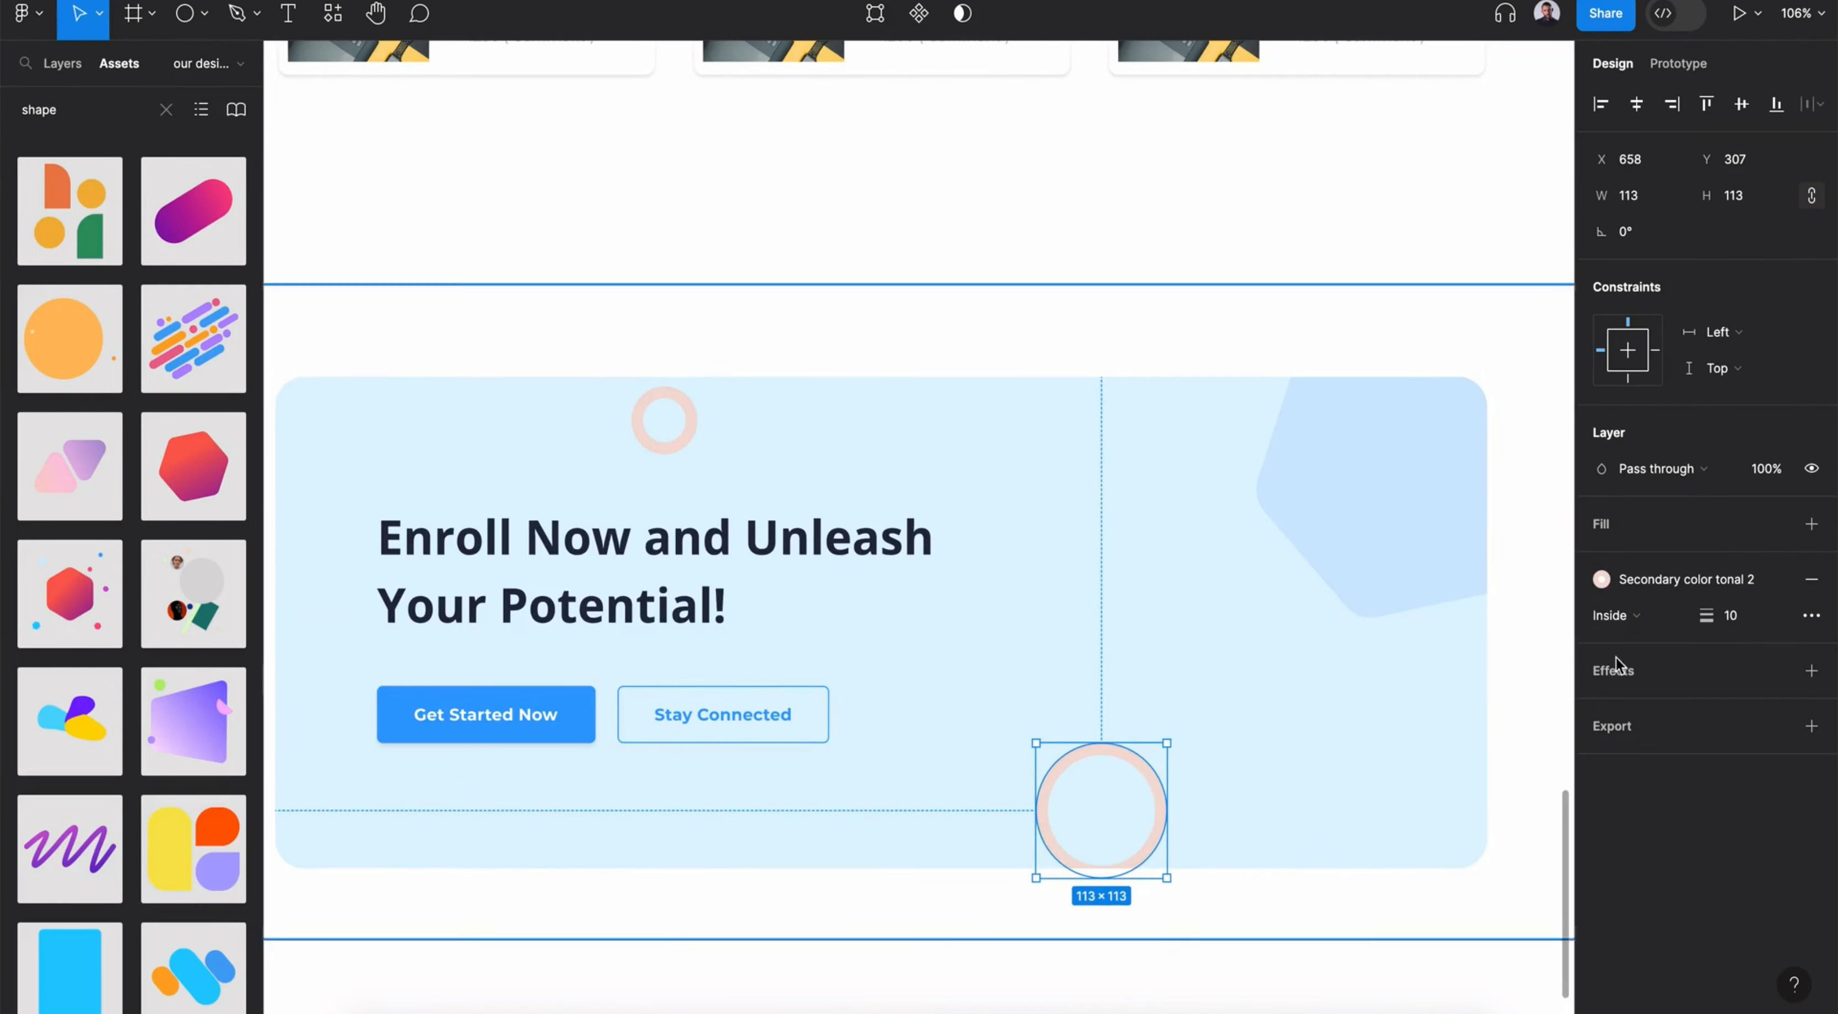
pyautogui.moveTo(1706, 616); pyautogui.dragTo(1720, 616)
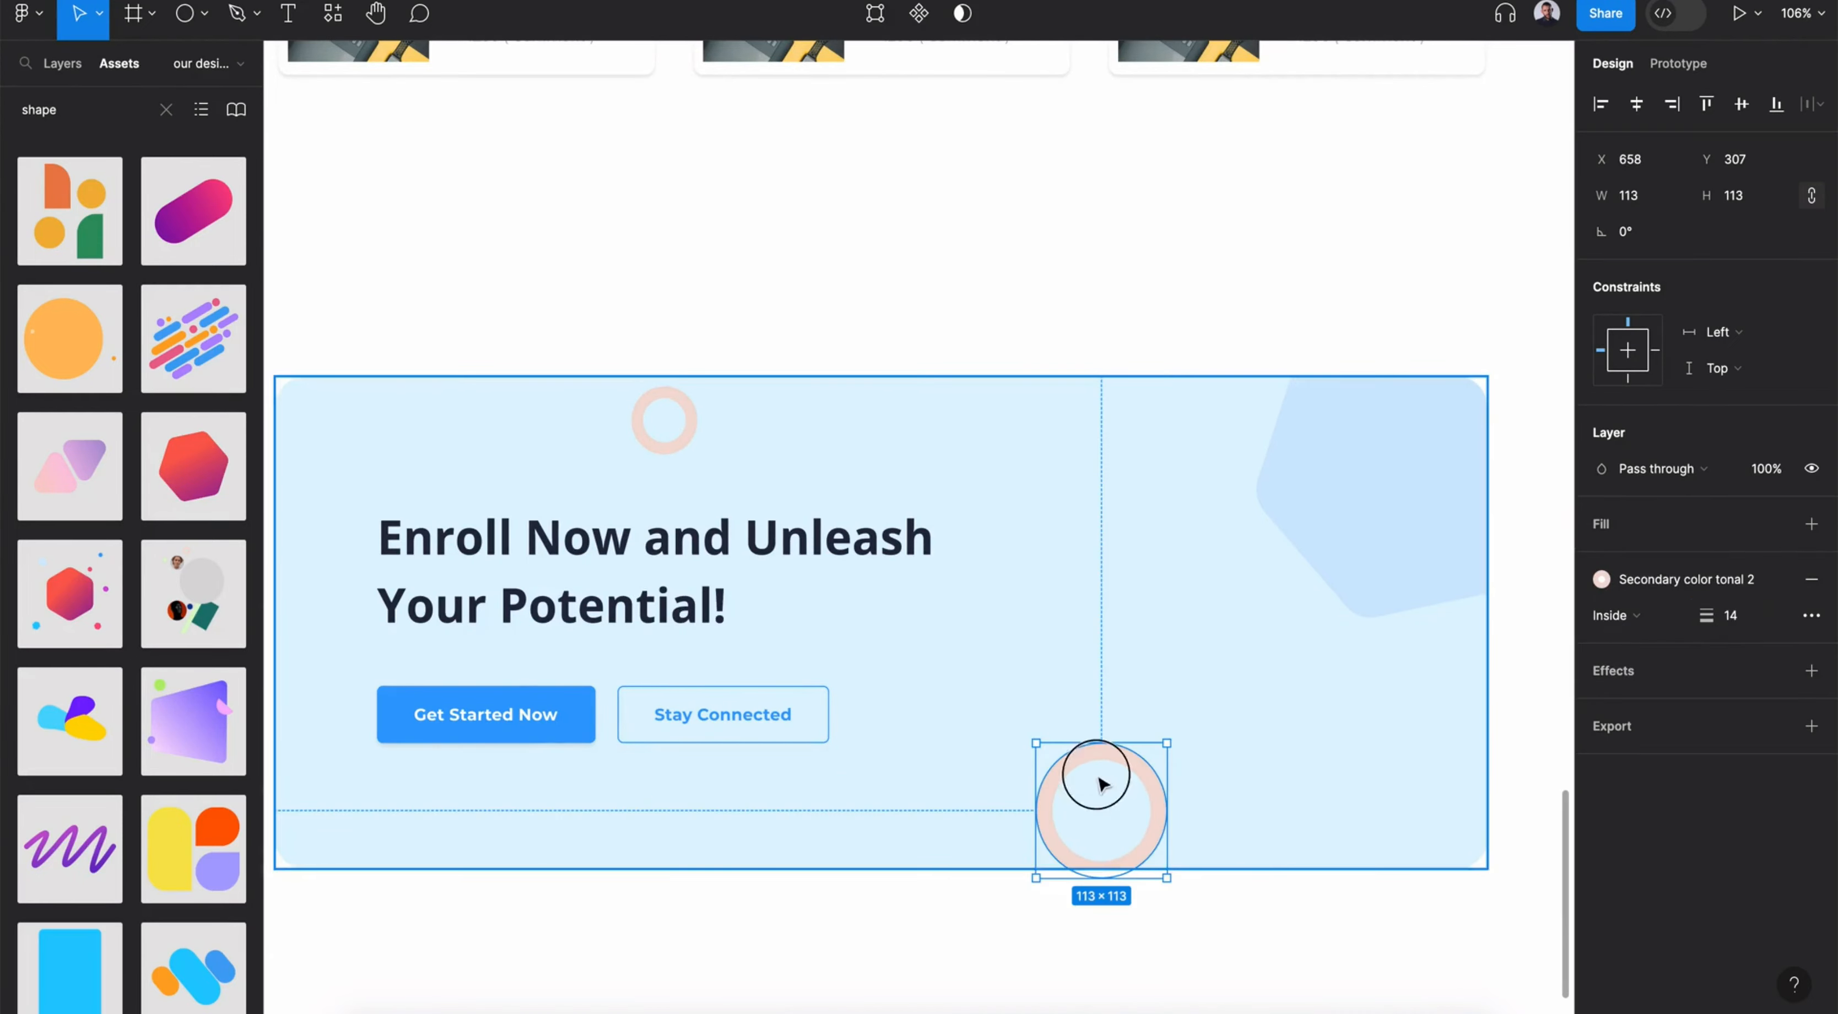
# Duplicate the large ring below the polygon, shrink the copy to about 26 × 26 and color its stroke with Secondary color tonal 1
pyautogui.keyDown('alt'); pyautogui.moveTo(1099, 784); pyautogui.dragTo(1309, 687); pyautogui.keyUp('alt')
pyautogui.moveTo(1377, 780); pyautogui.dragTo(1278, 679)
pyautogui.click(1684, 579)
pyautogui.scroll(1, 1451, 821)
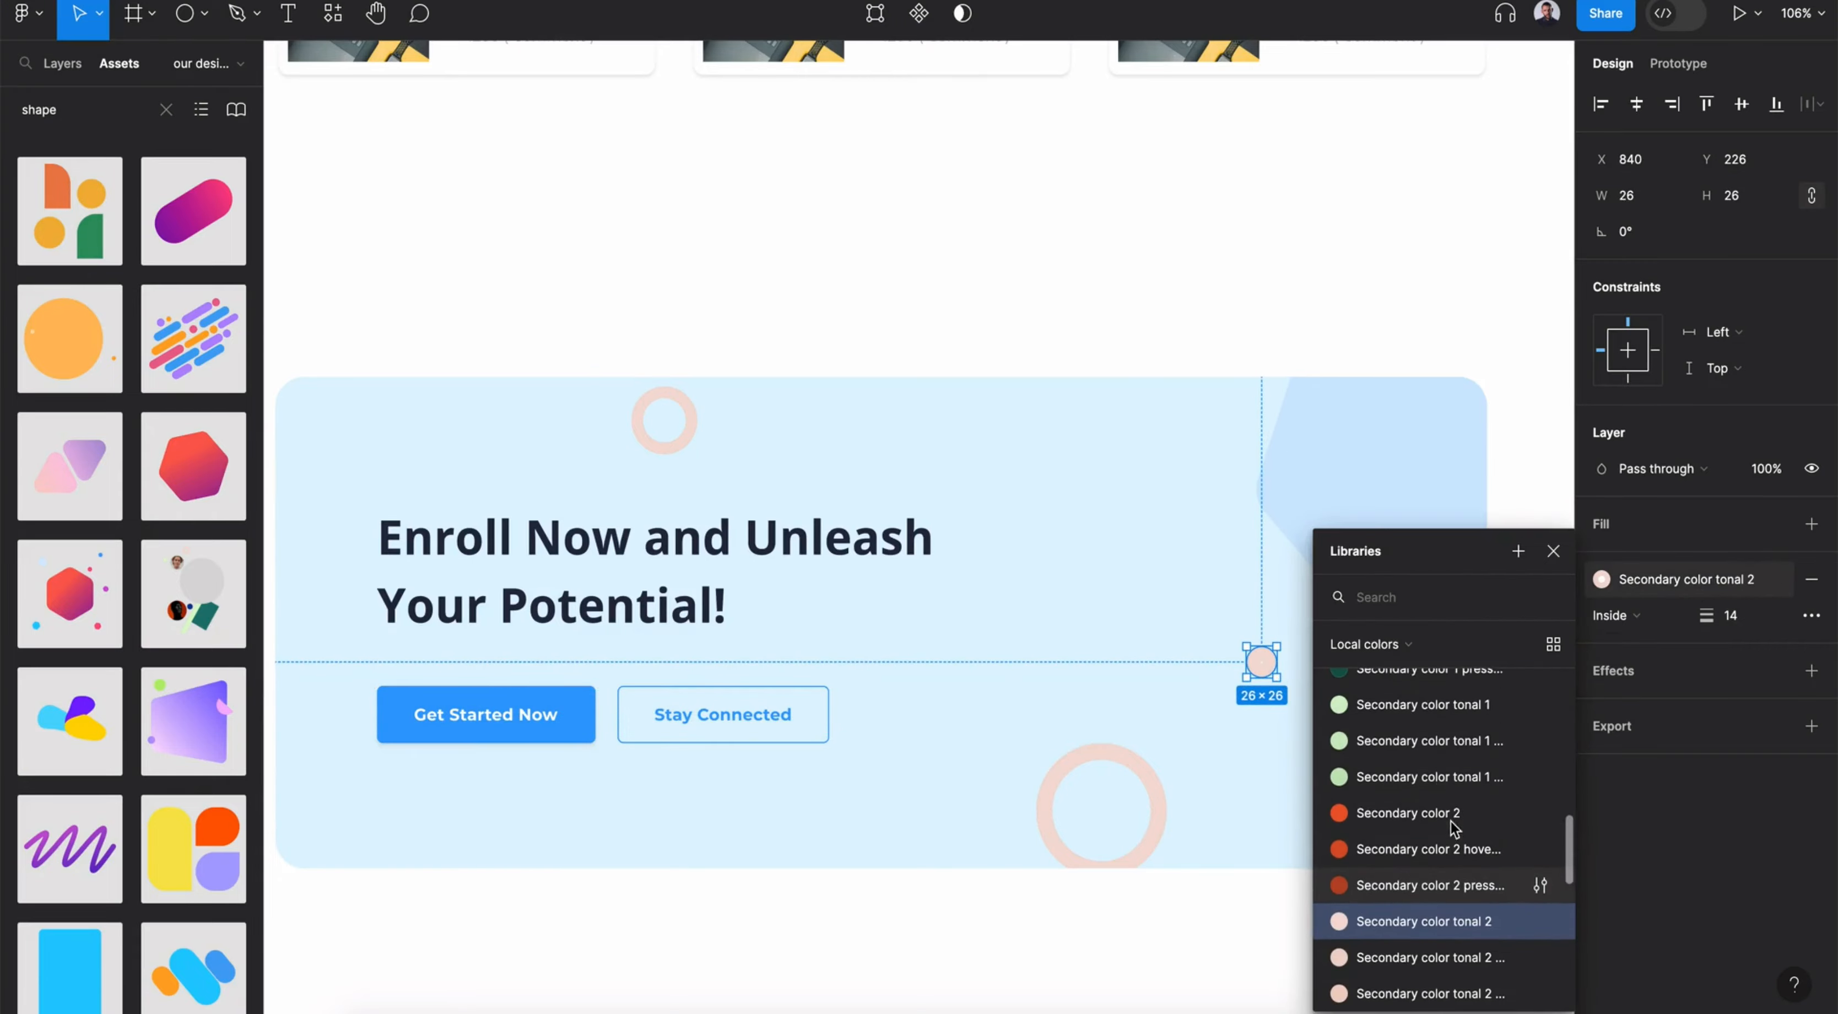
pyautogui.click(1432, 714)
pyautogui.click(1282, 929)
# Extend the CTA frame downward below the card to a height of about 599
pyautogui.scroll(-4, 1280, 936)
pyautogui.scroll(-4, 1280, 936)
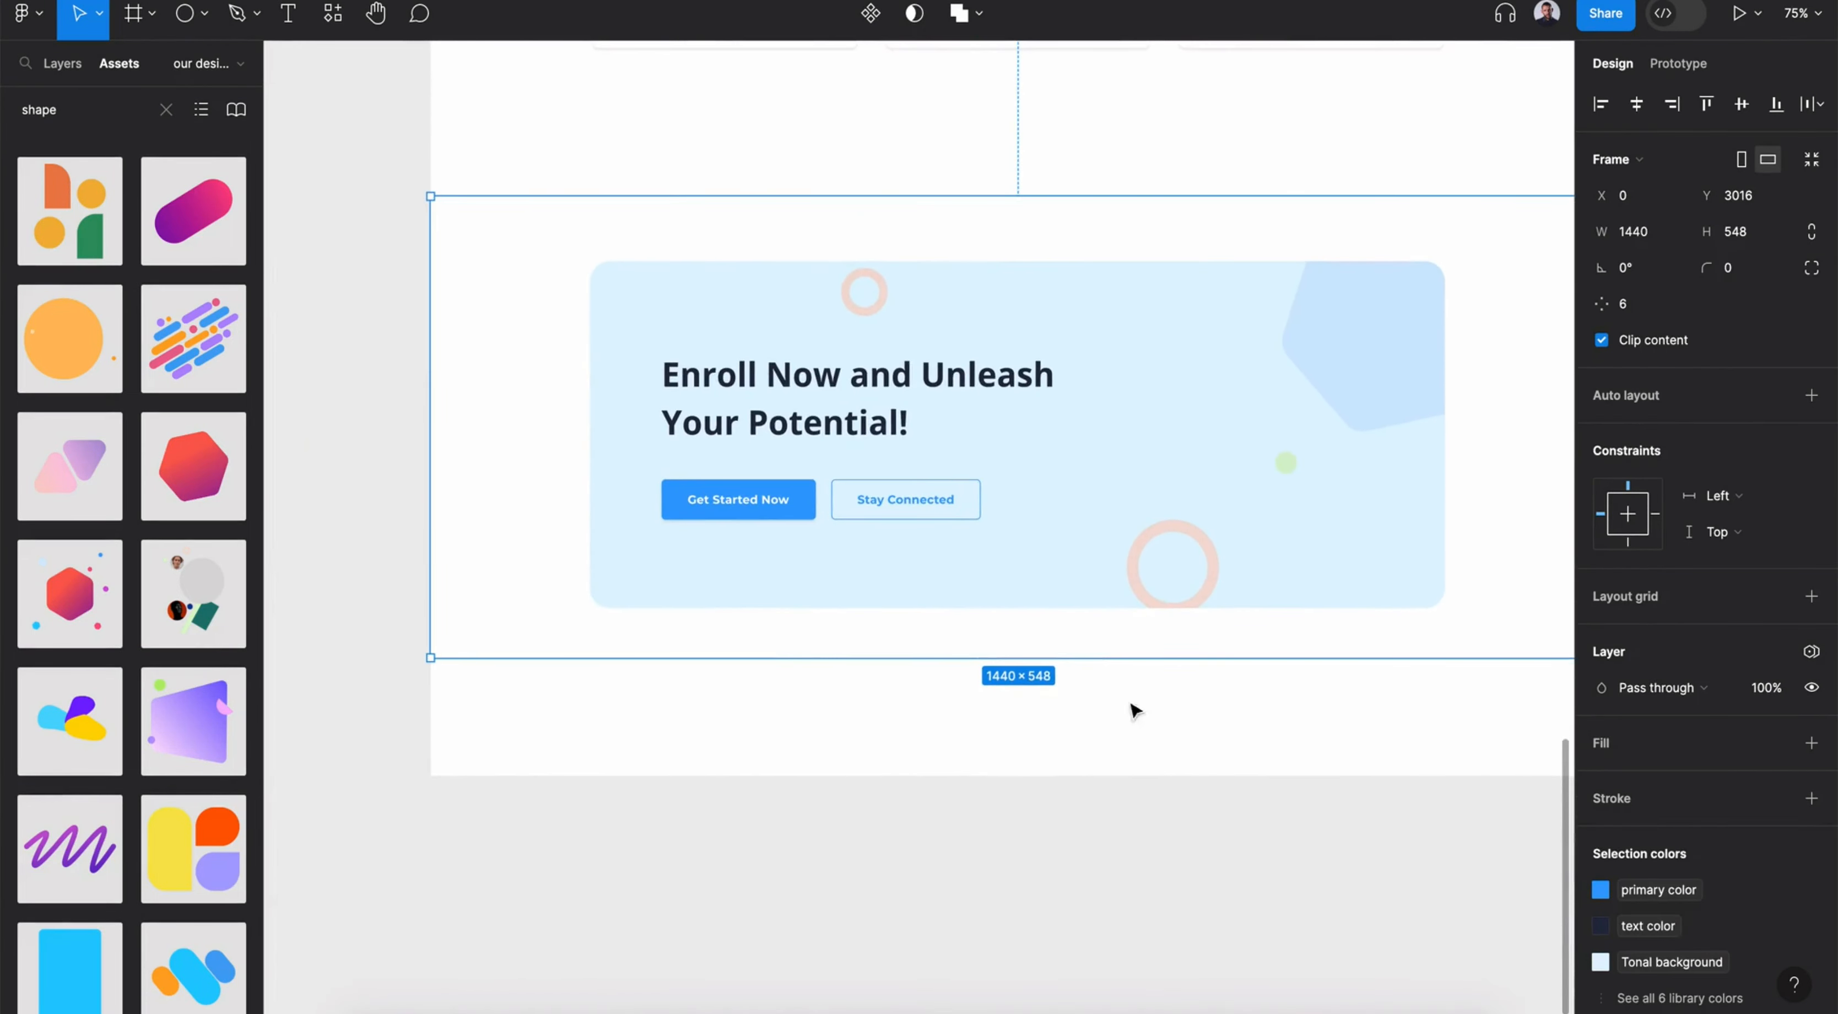
pyautogui.click(1116, 555)
pyautogui.click(505, 271)
pyautogui.moveTo(968, 657); pyautogui.dragTo(968, 724)
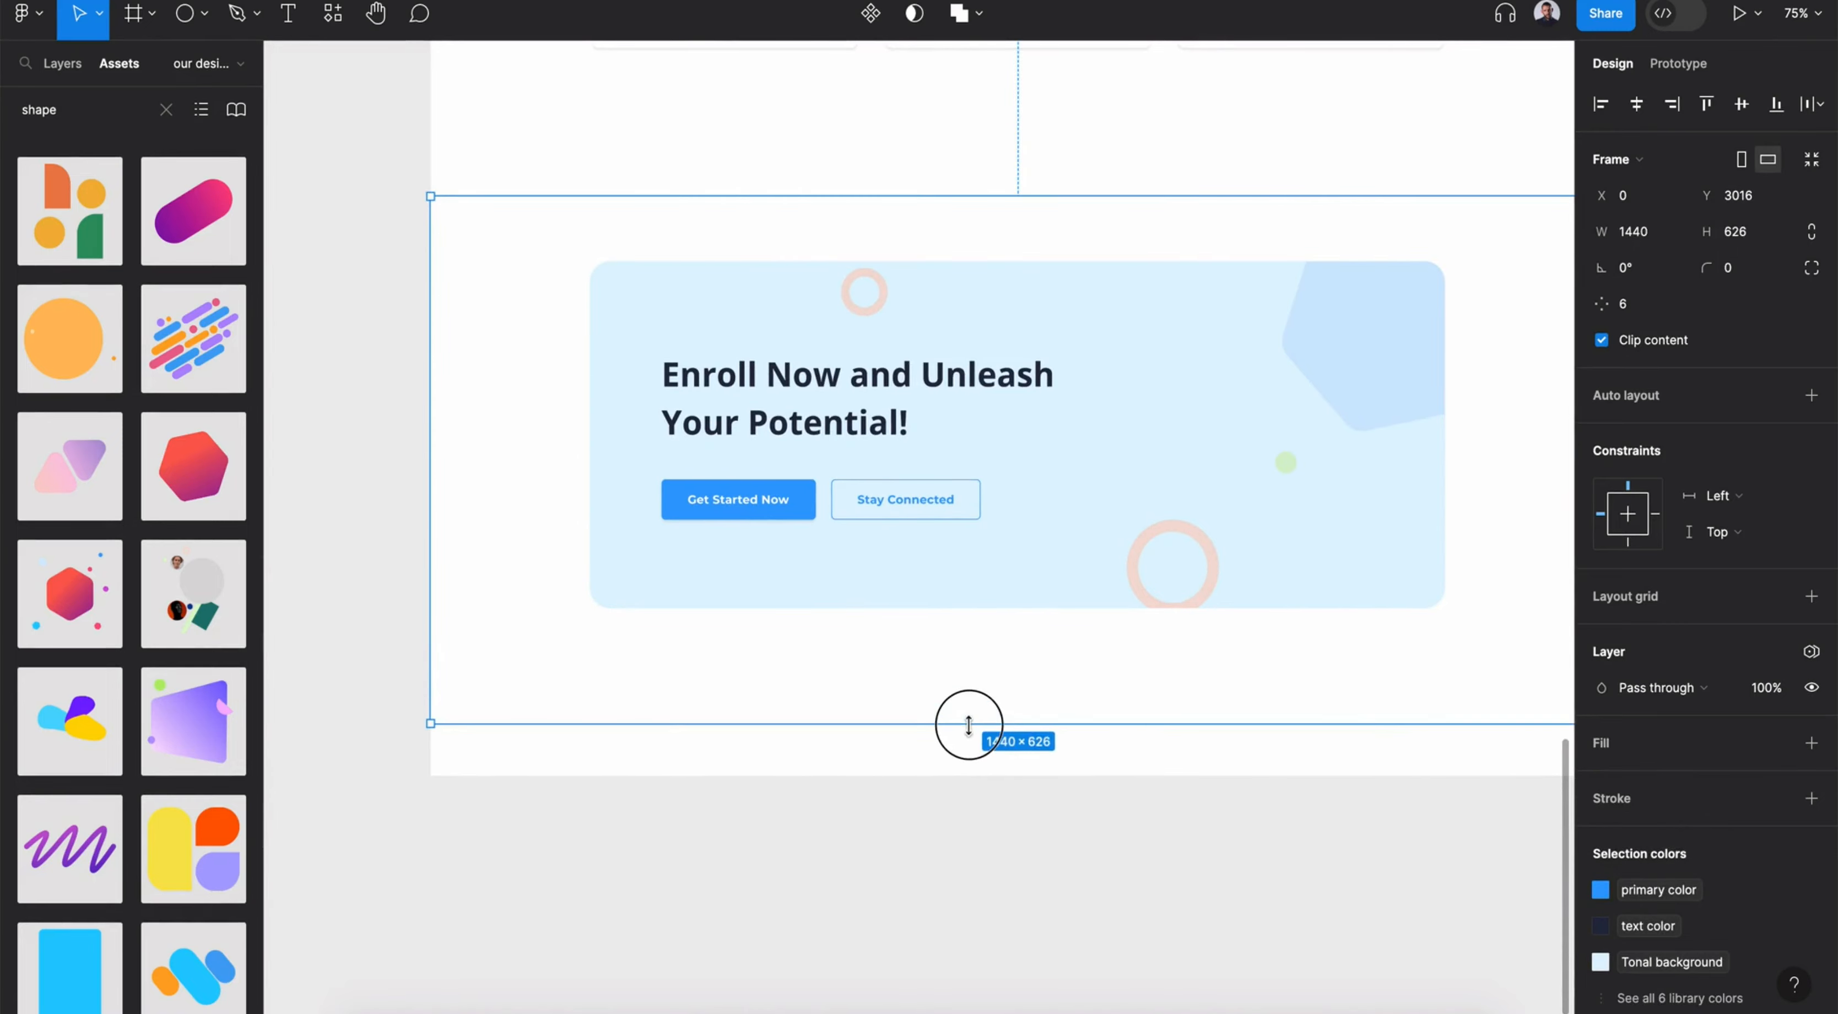
# Move the CTA card's two buttons slightly down, and shift the heading down to about Y 125
pyautogui.click(854, 492)
pyautogui.click(888, 503)
pyautogui.moveTo(885, 504); pyautogui.dragTo(888, 516)
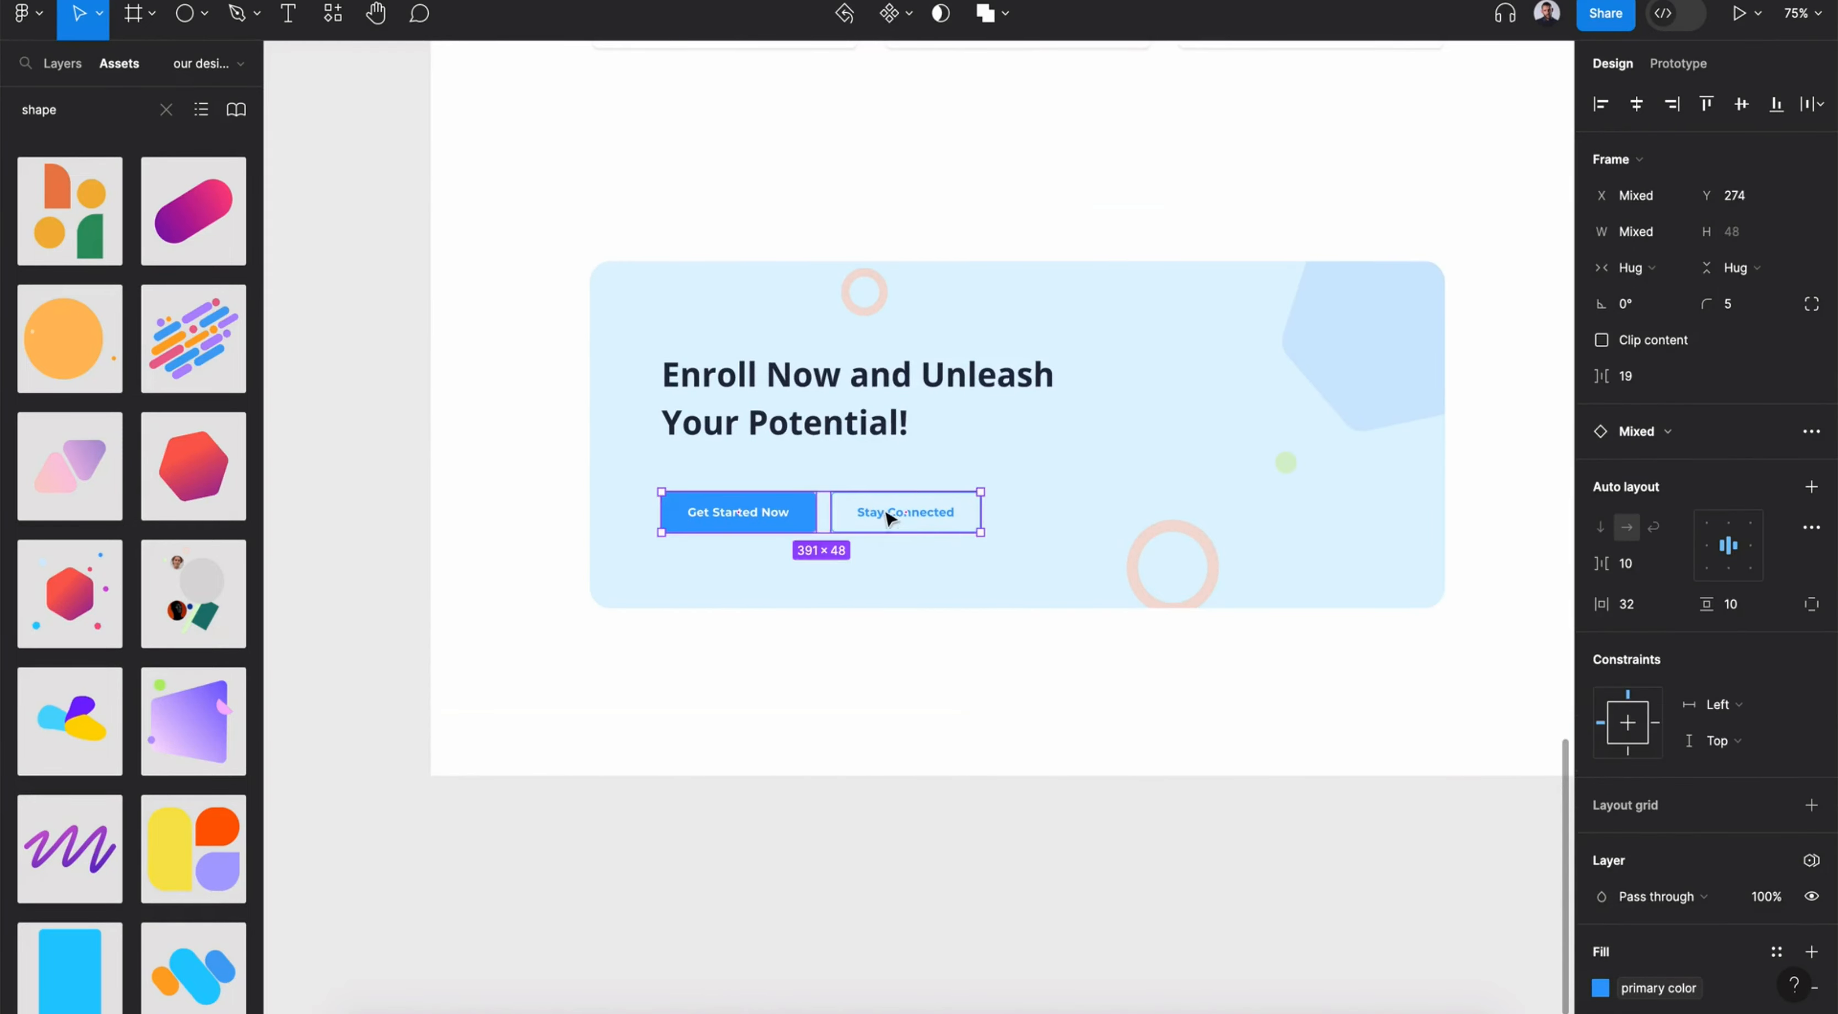
pyautogui.click(861, 390)
pyautogui.moveTo(861, 390); pyautogui.dragTo(870, 408)
pyautogui.hscroll(3, 869, 615)
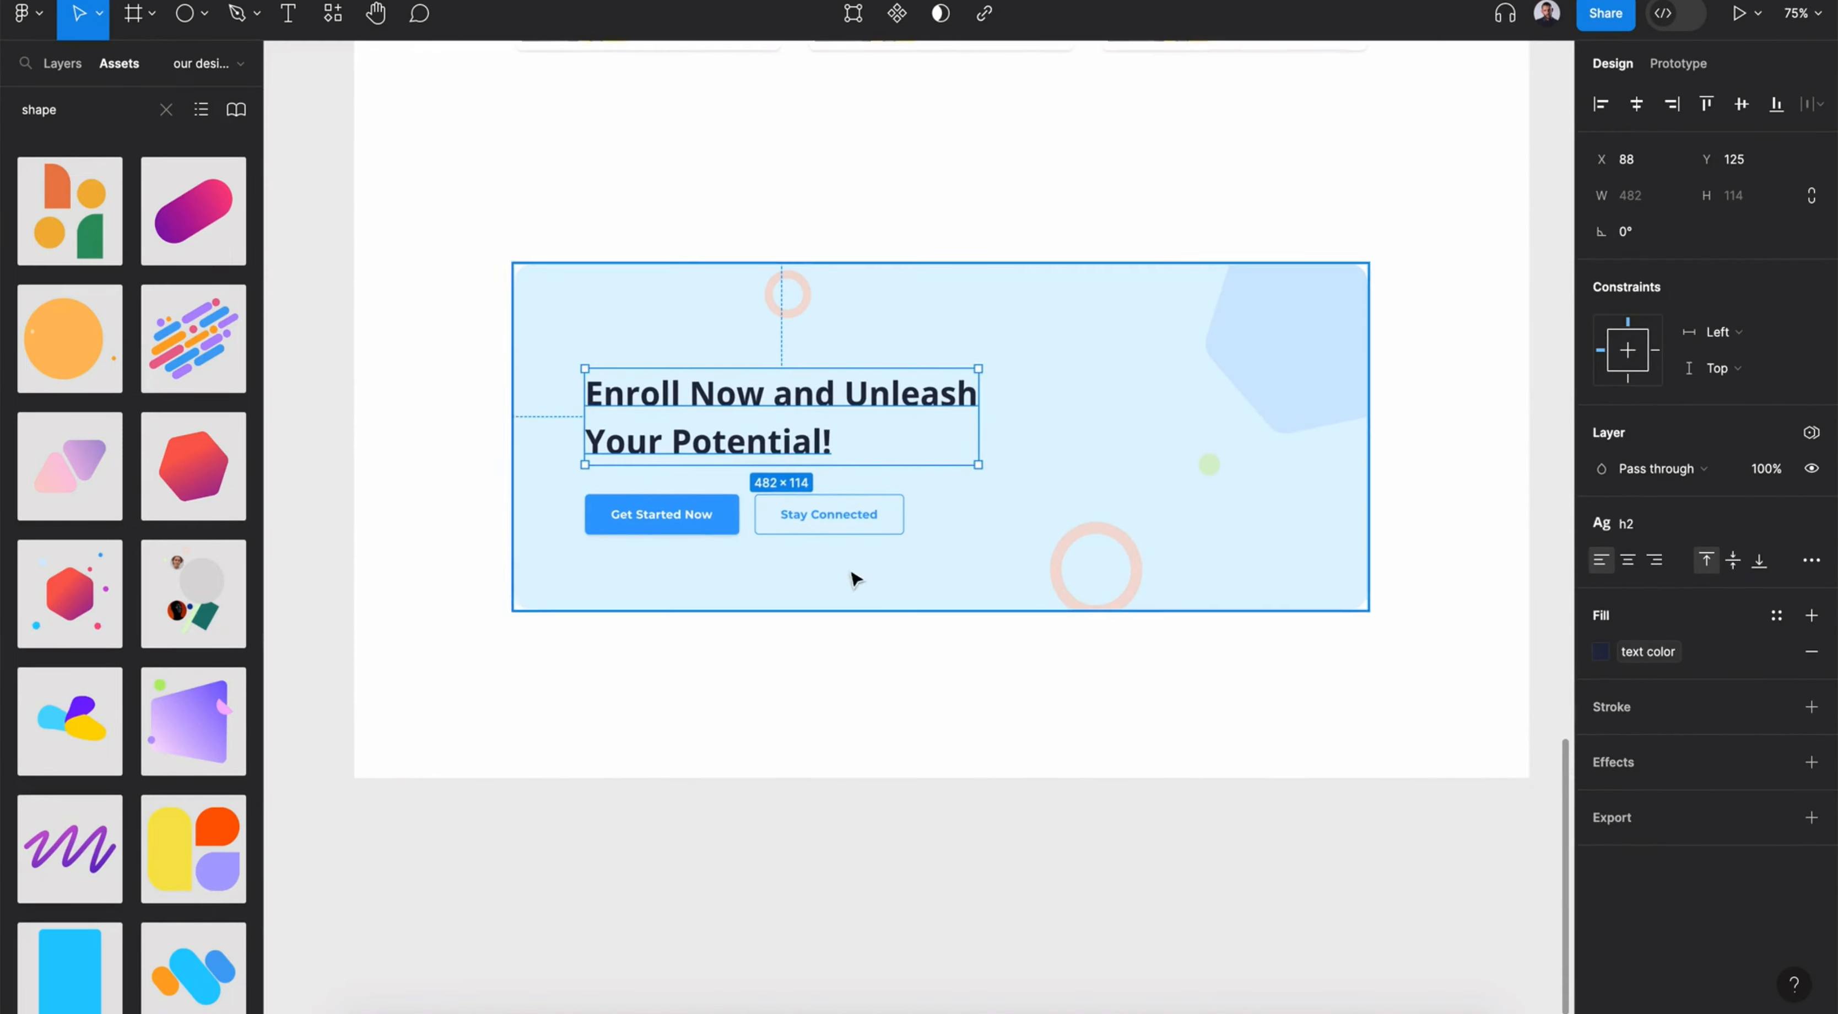
# Change the primary color of both CTA buttons to secondary color 1
pyautogui.click(656, 513)
pyautogui.scroll(-3, 1649, 794)
pyautogui.scroll(-2, 1649, 795)
pyautogui.click(1645, 903)
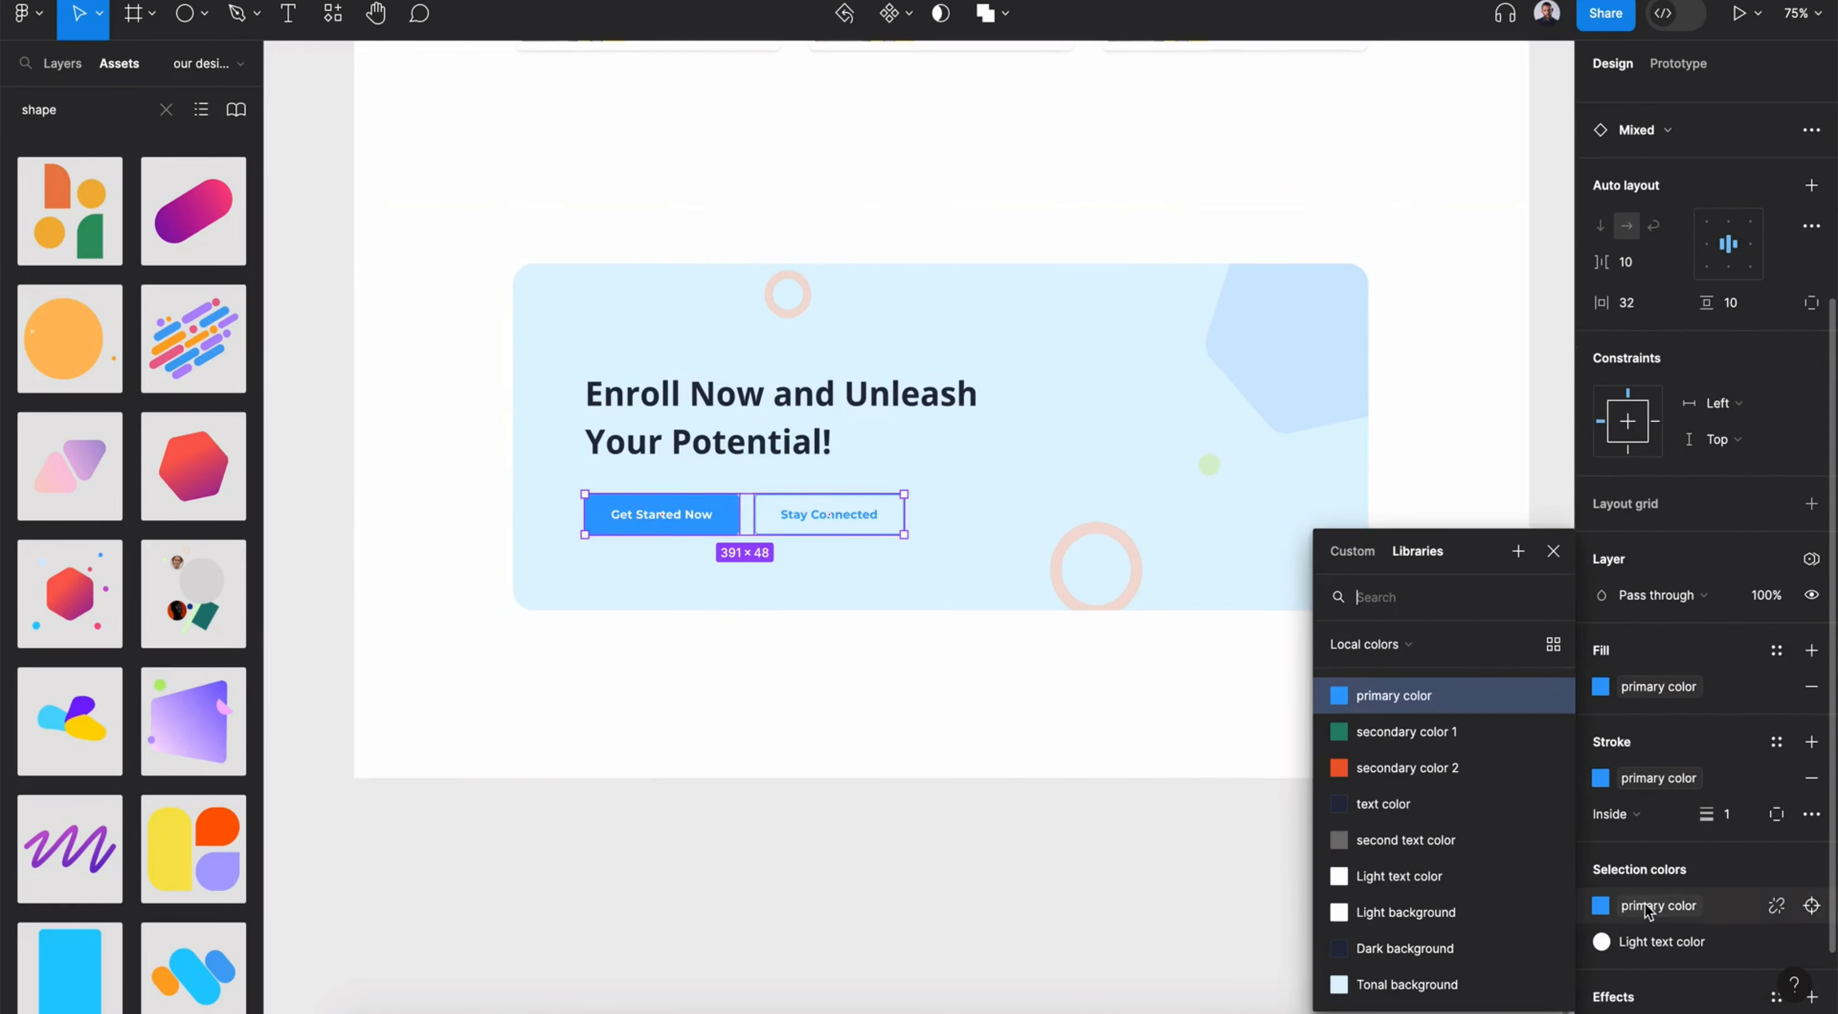
pyautogui.click(1424, 732)
# Move the CTA heading and both buttons slightly up together within the card
pyautogui.keyDown('shift'); pyautogui.click(767, 444); pyautogui.keyUp('shift')
pyautogui.moveTo(767, 444); pyautogui.dragTo(774, 428)
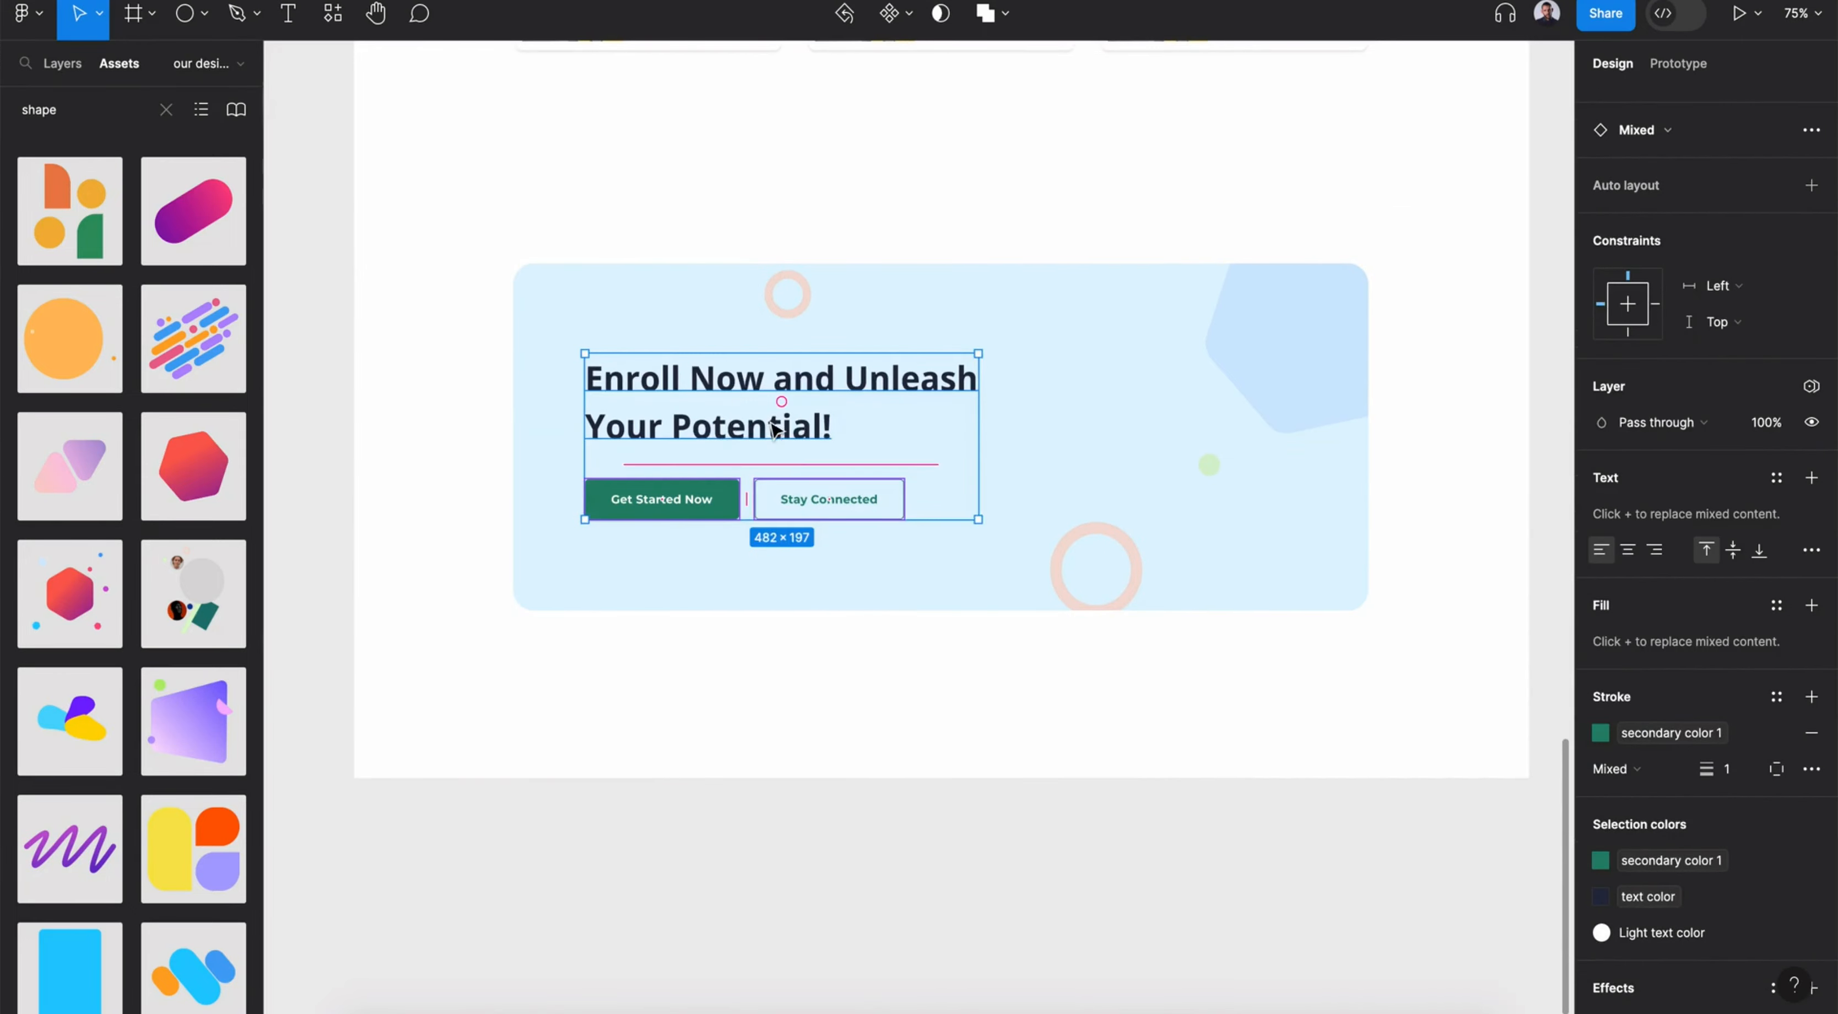
pyautogui.click(911, 801)
# Fill the CTA frame with the Light background color
pyautogui.scroll(-3, 911, 801)
pyautogui.click(1270, 584)
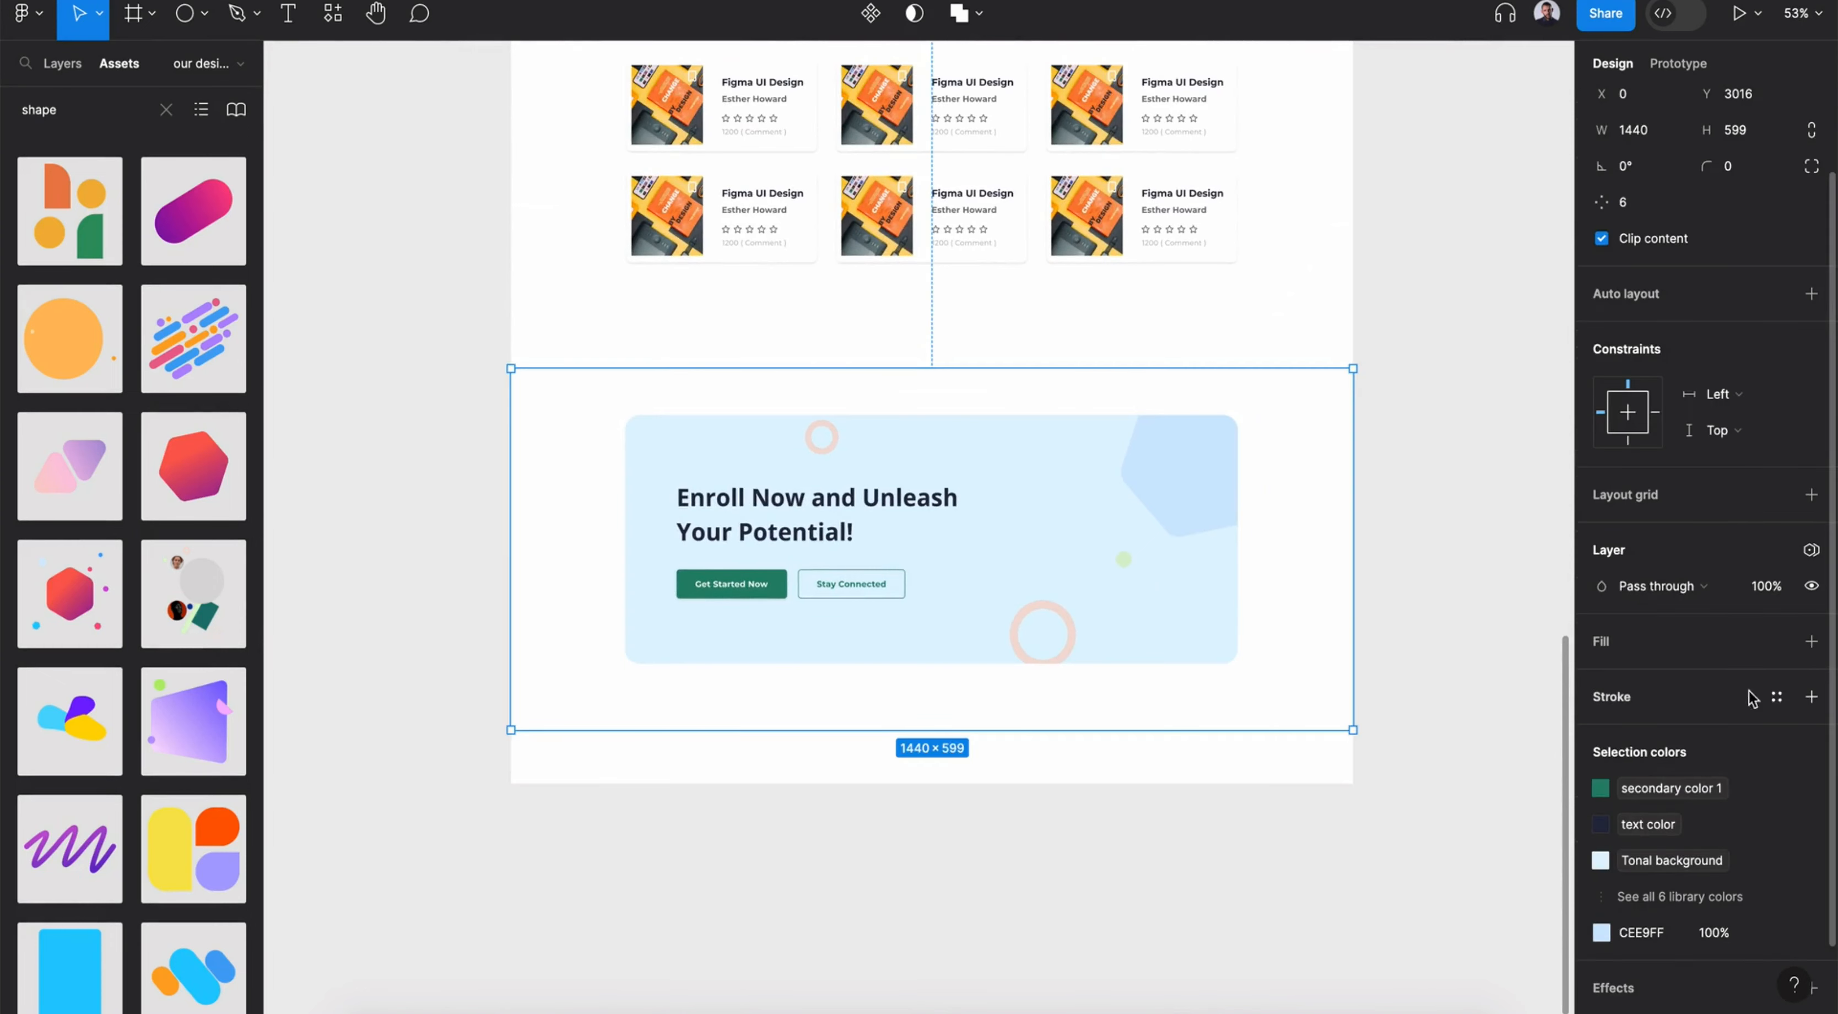
pyautogui.click(1777, 640)
pyautogui.click(1398, 910)
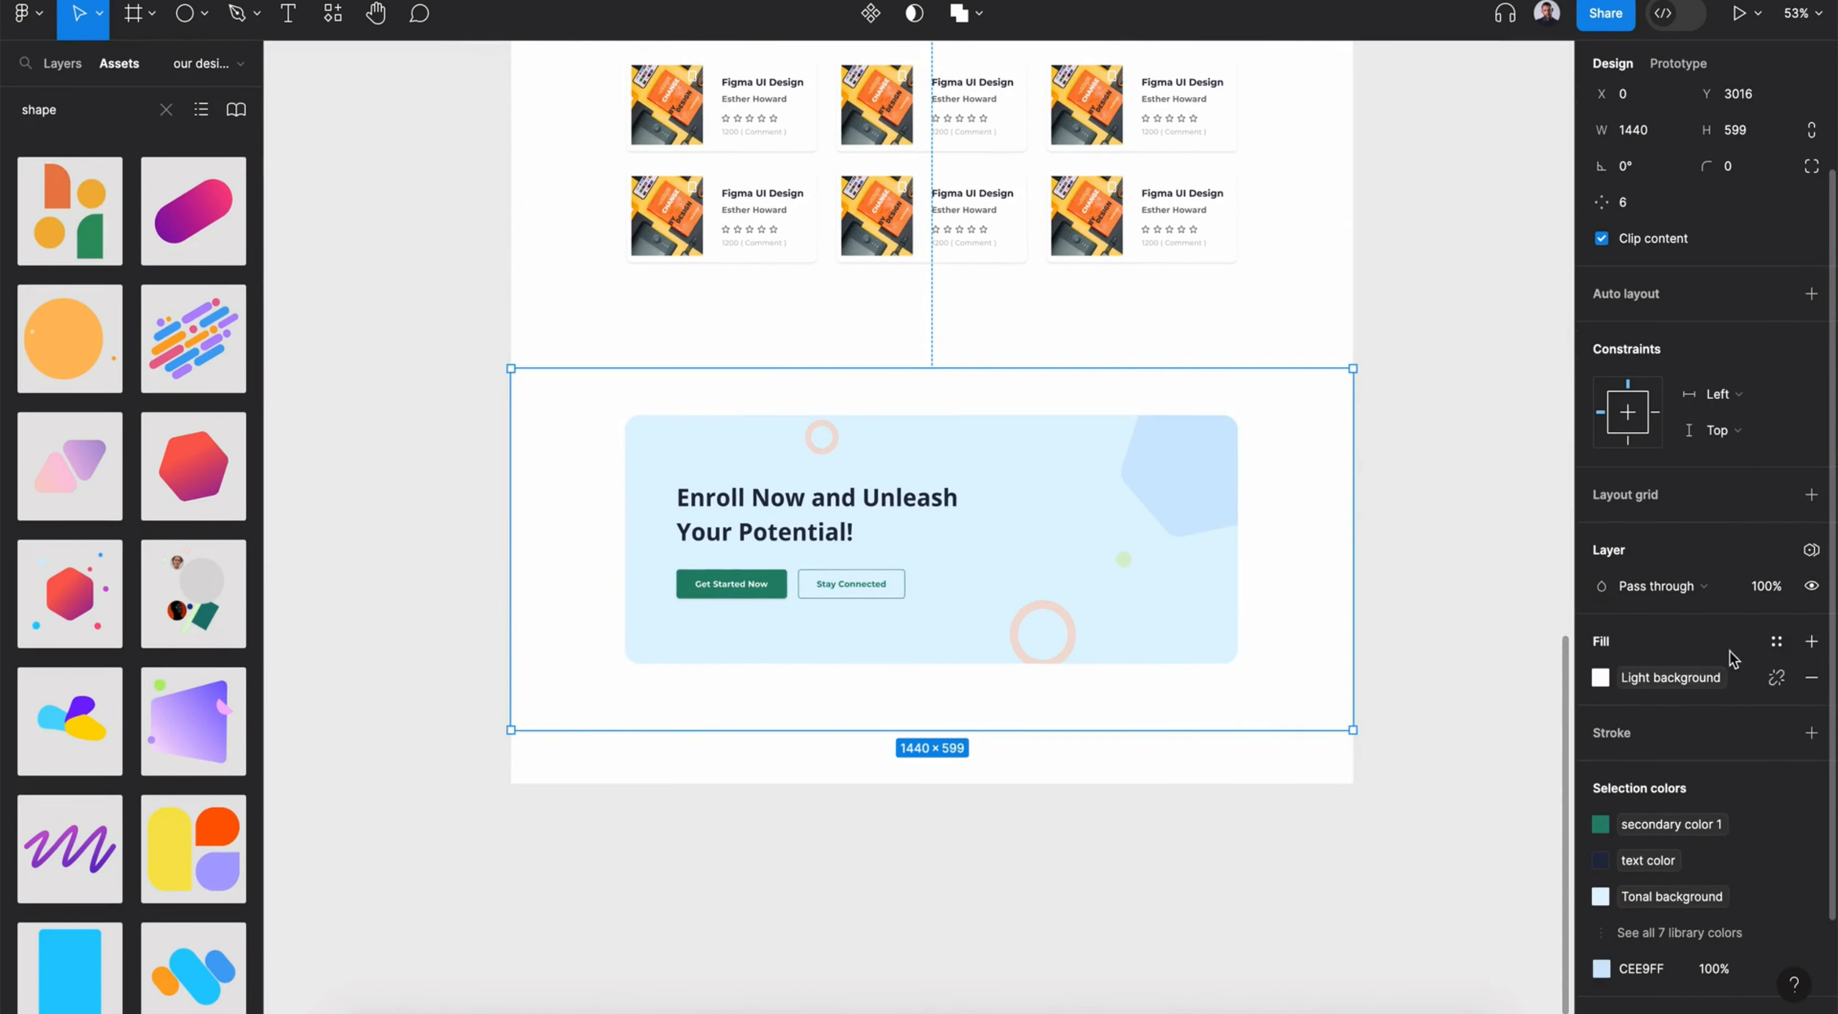
# Try the Dark Theme mode on the CTA frame and undo it
pyautogui.click(1809, 551)
pyautogui.click(1522, 725)
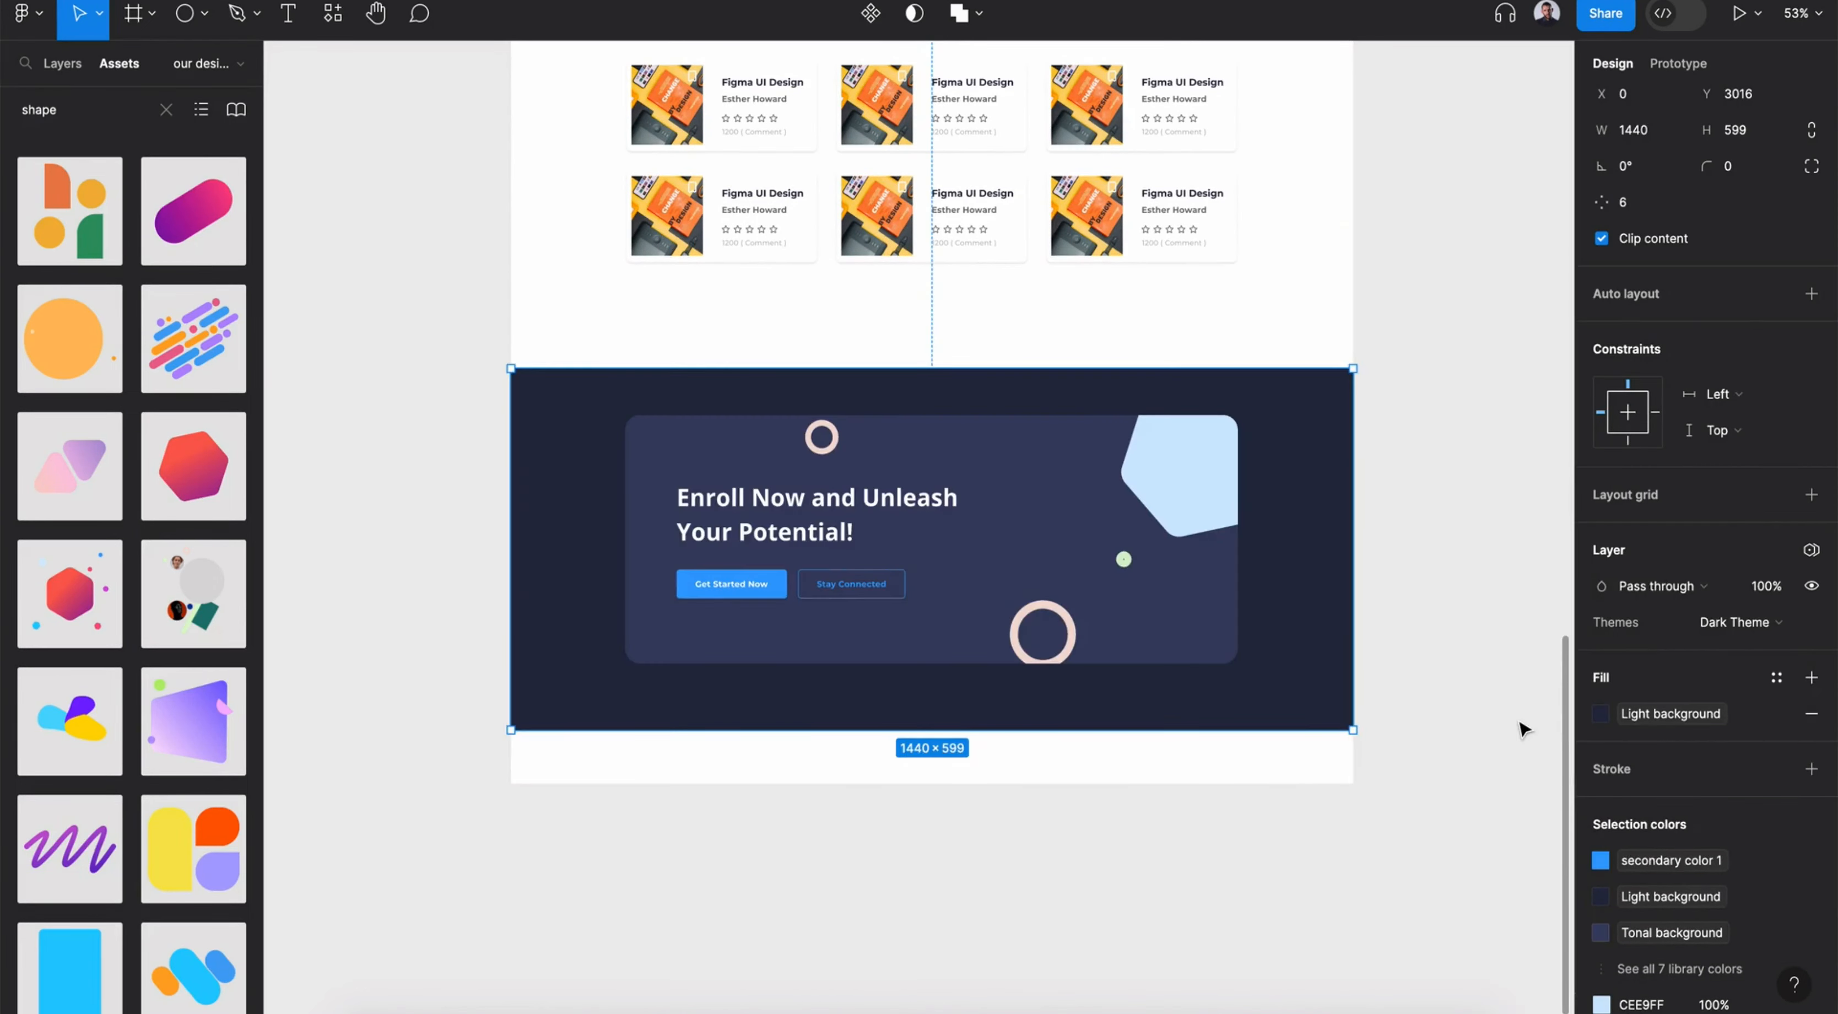
pyautogui.hotkey('ctrl', 'z')
# Resize the CTA frame to a height of about 570 and extend the Desktop - 1 frame downward to a height of about 4079
pyautogui.moveTo(996, 722); pyautogui.dragTo(996, 714)
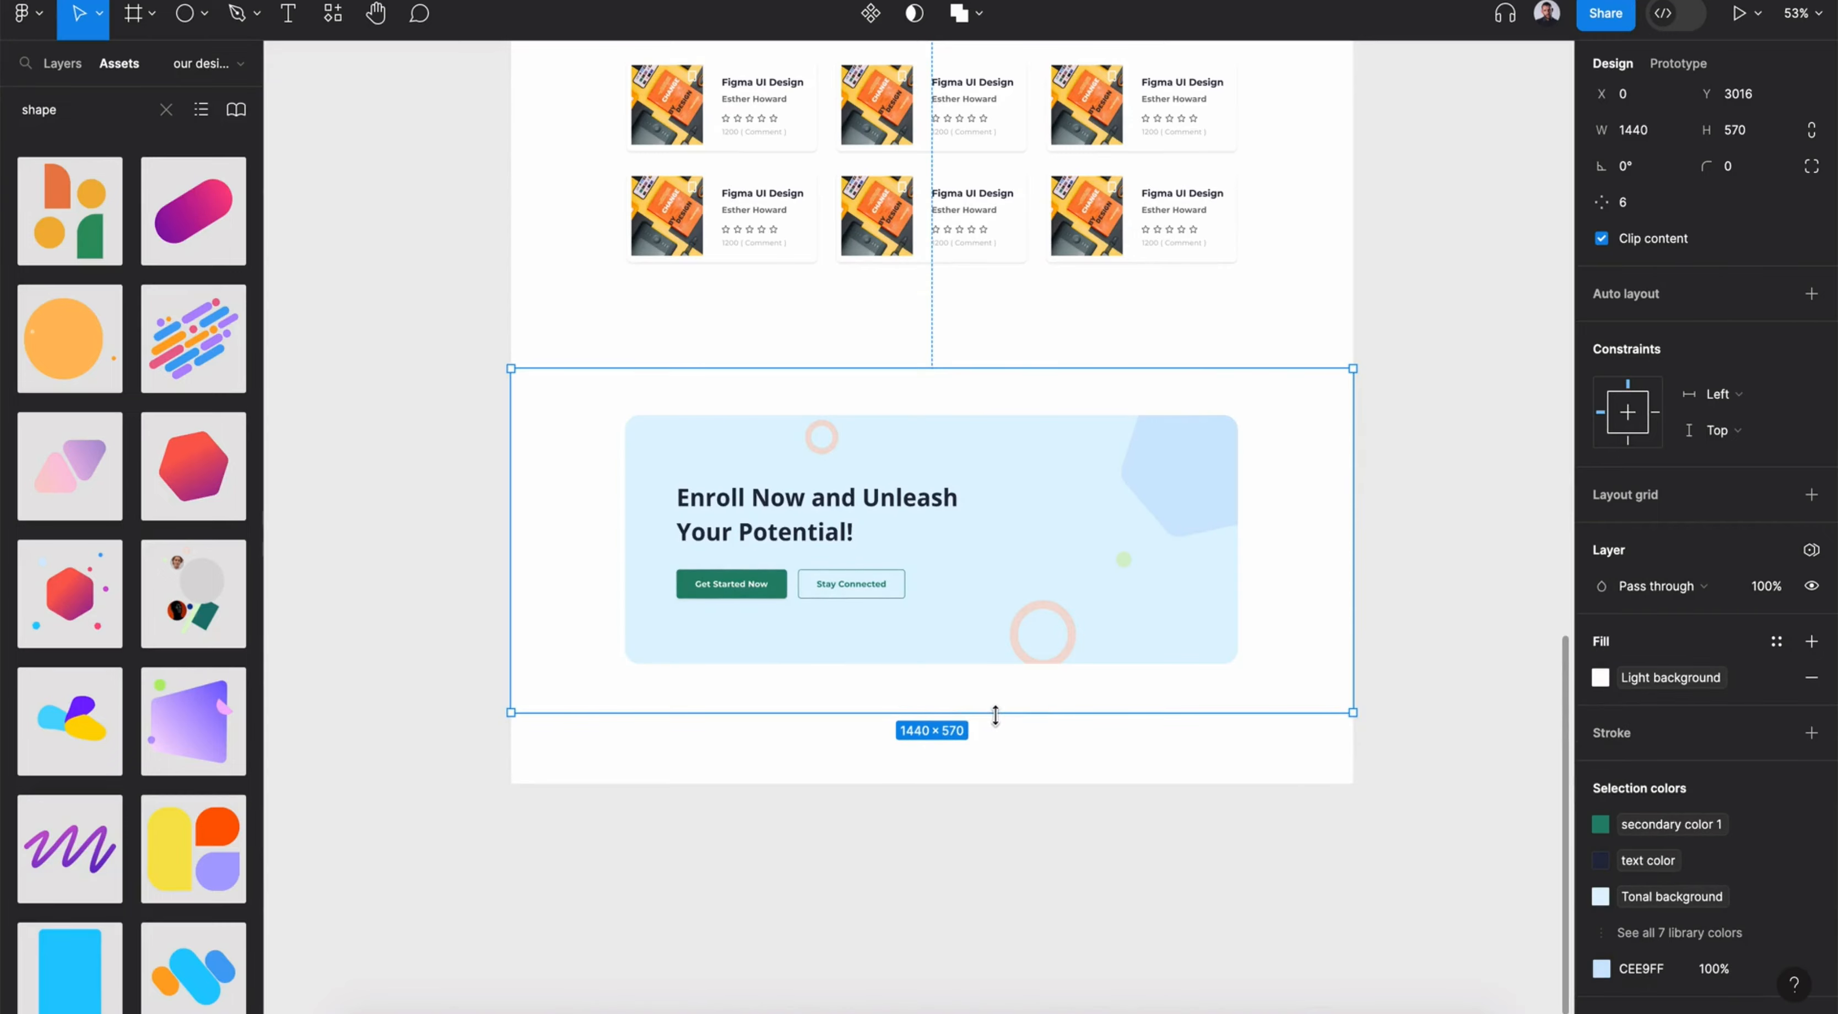
pyautogui.click(80, 70)
pyautogui.scroll(-5, 390, 341)
pyautogui.scroll(10, 390, 340)
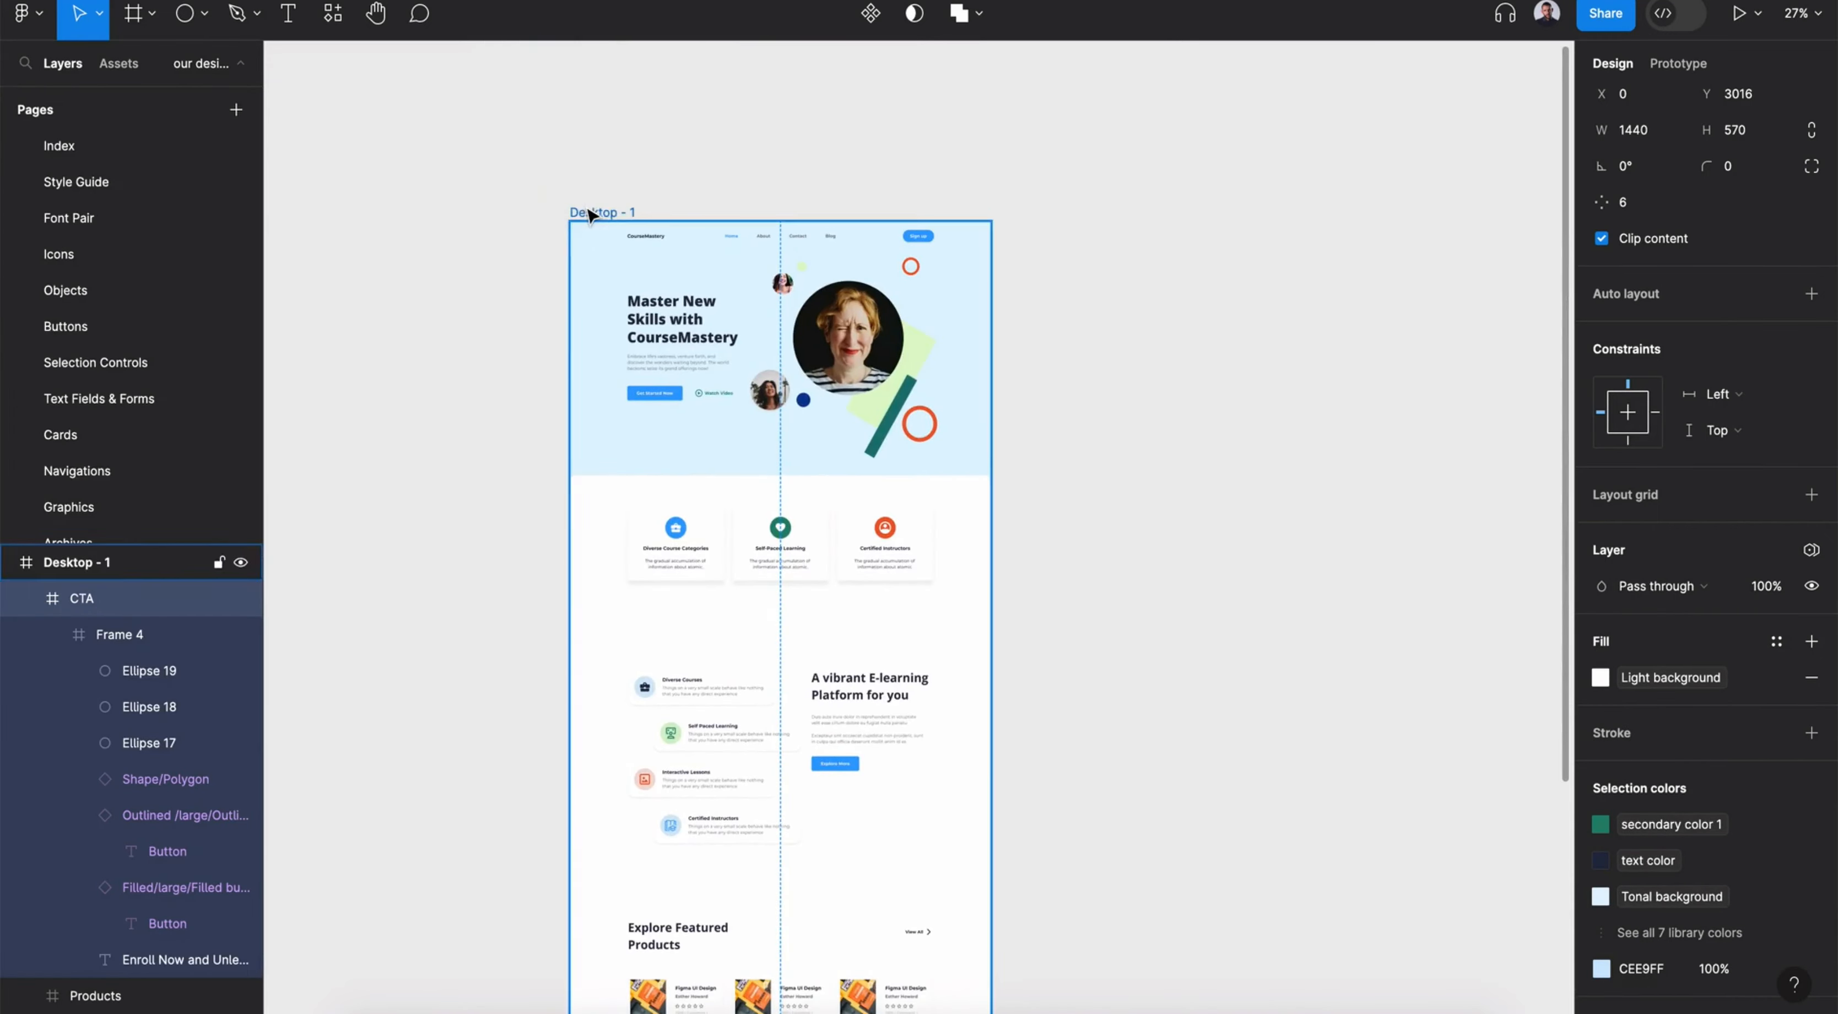
pyautogui.click(595, 213)
pyautogui.scroll(-12, 595, 213)
pyautogui.moveTo(782, 432); pyautogui.dragTo(830, 545)
# Search the assets for "footer" and place the Desktop/Footer 1 component at the bottom of the Desktop - 1 frame
pyautogui.click(118, 63)
pyautogui.write('footer')
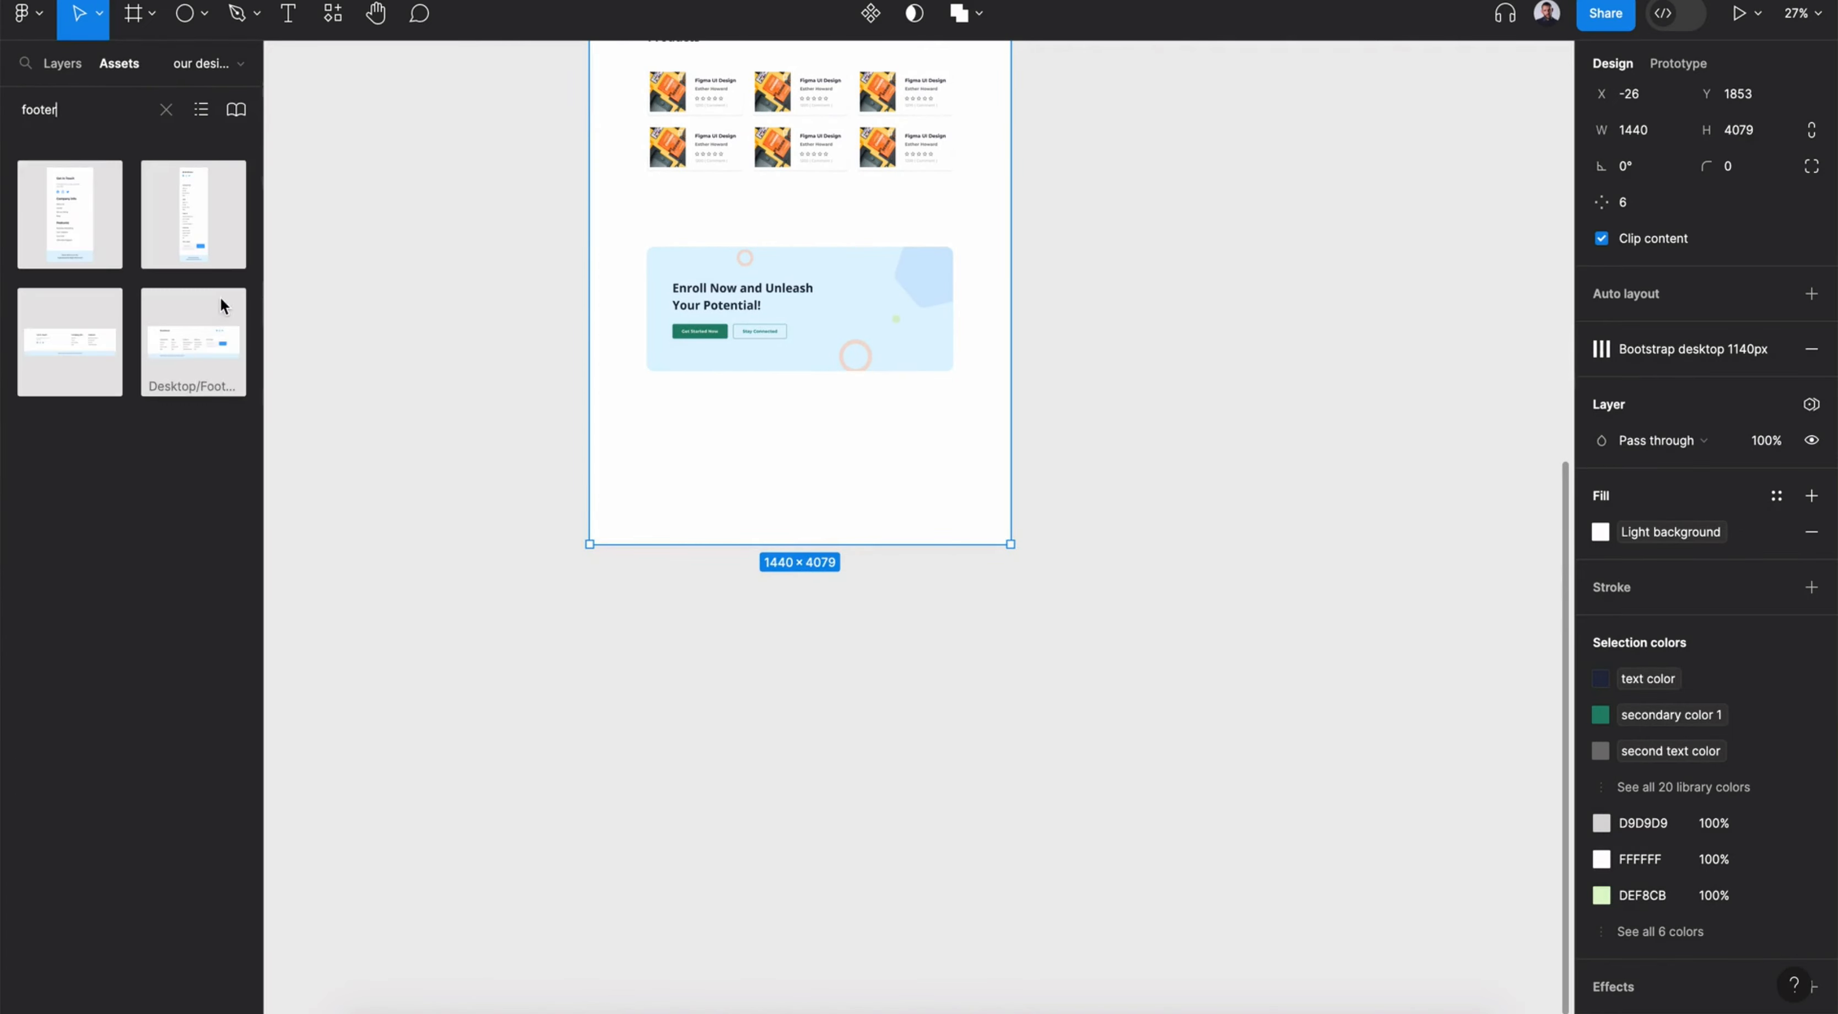
pyautogui.moveTo(204, 373); pyautogui.dragTo(796, 524)
# Tidy the layer list and set the Header frame's Themes mode to Auto
pyautogui.click(63, 62)
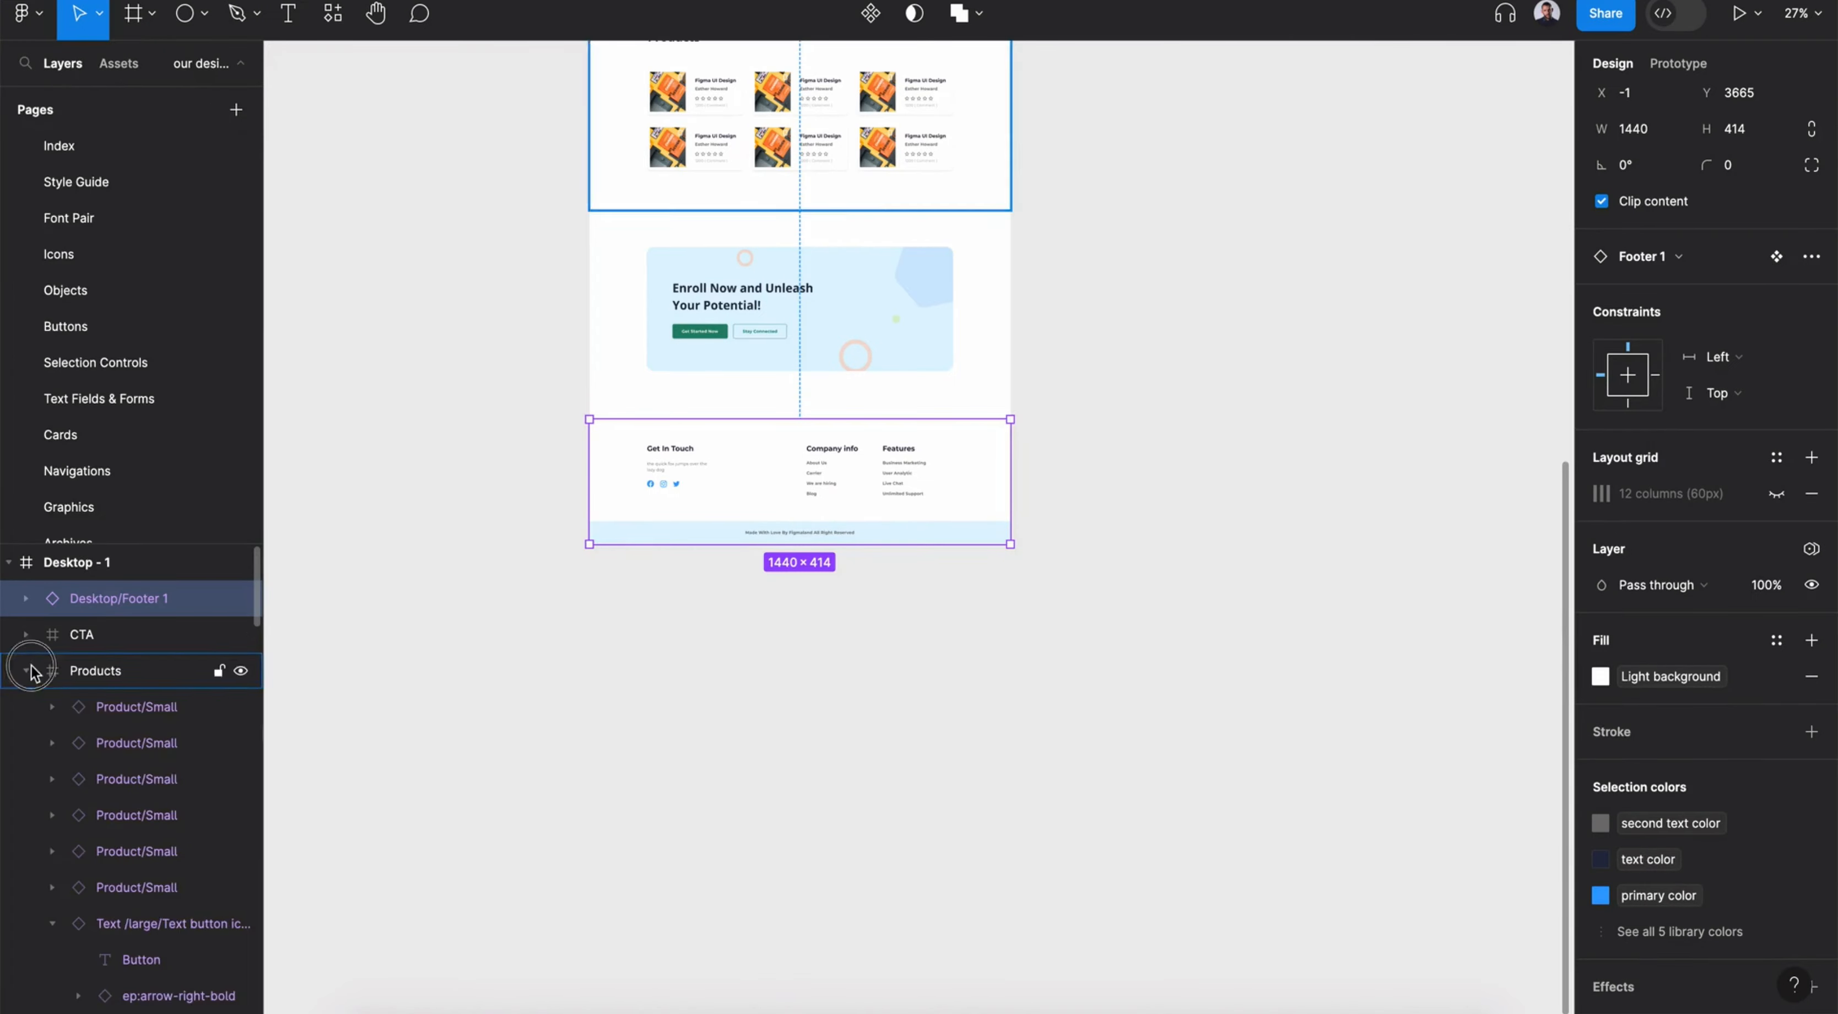
pyautogui.click(102, 780)
pyautogui.click(1757, 439)
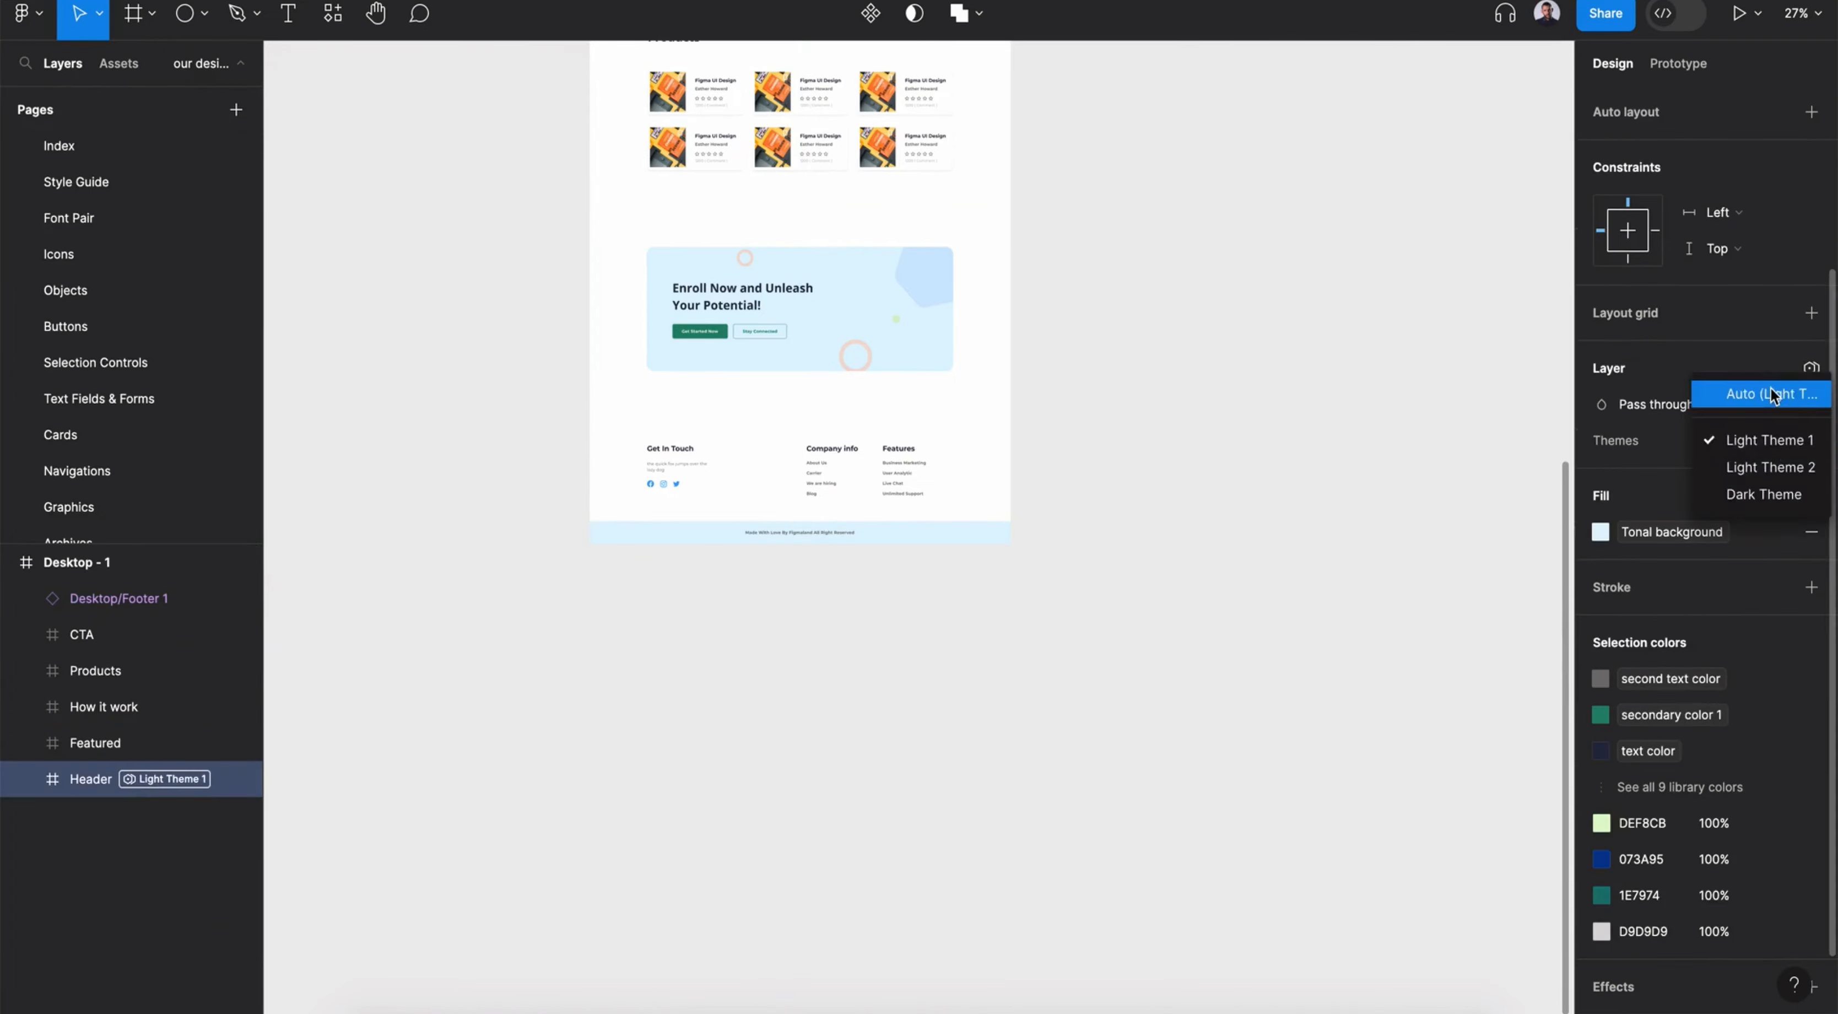
pyautogui.click(1776, 394)
# Set the horizontal constraint of all sections from Header to Desktop/Footer 1 to Left and right
pyautogui.keyDown('shift'); pyautogui.click(118, 598); pyautogui.keyUp('shift')
pyautogui.click(1720, 248)
pyautogui.click(1670, 301)
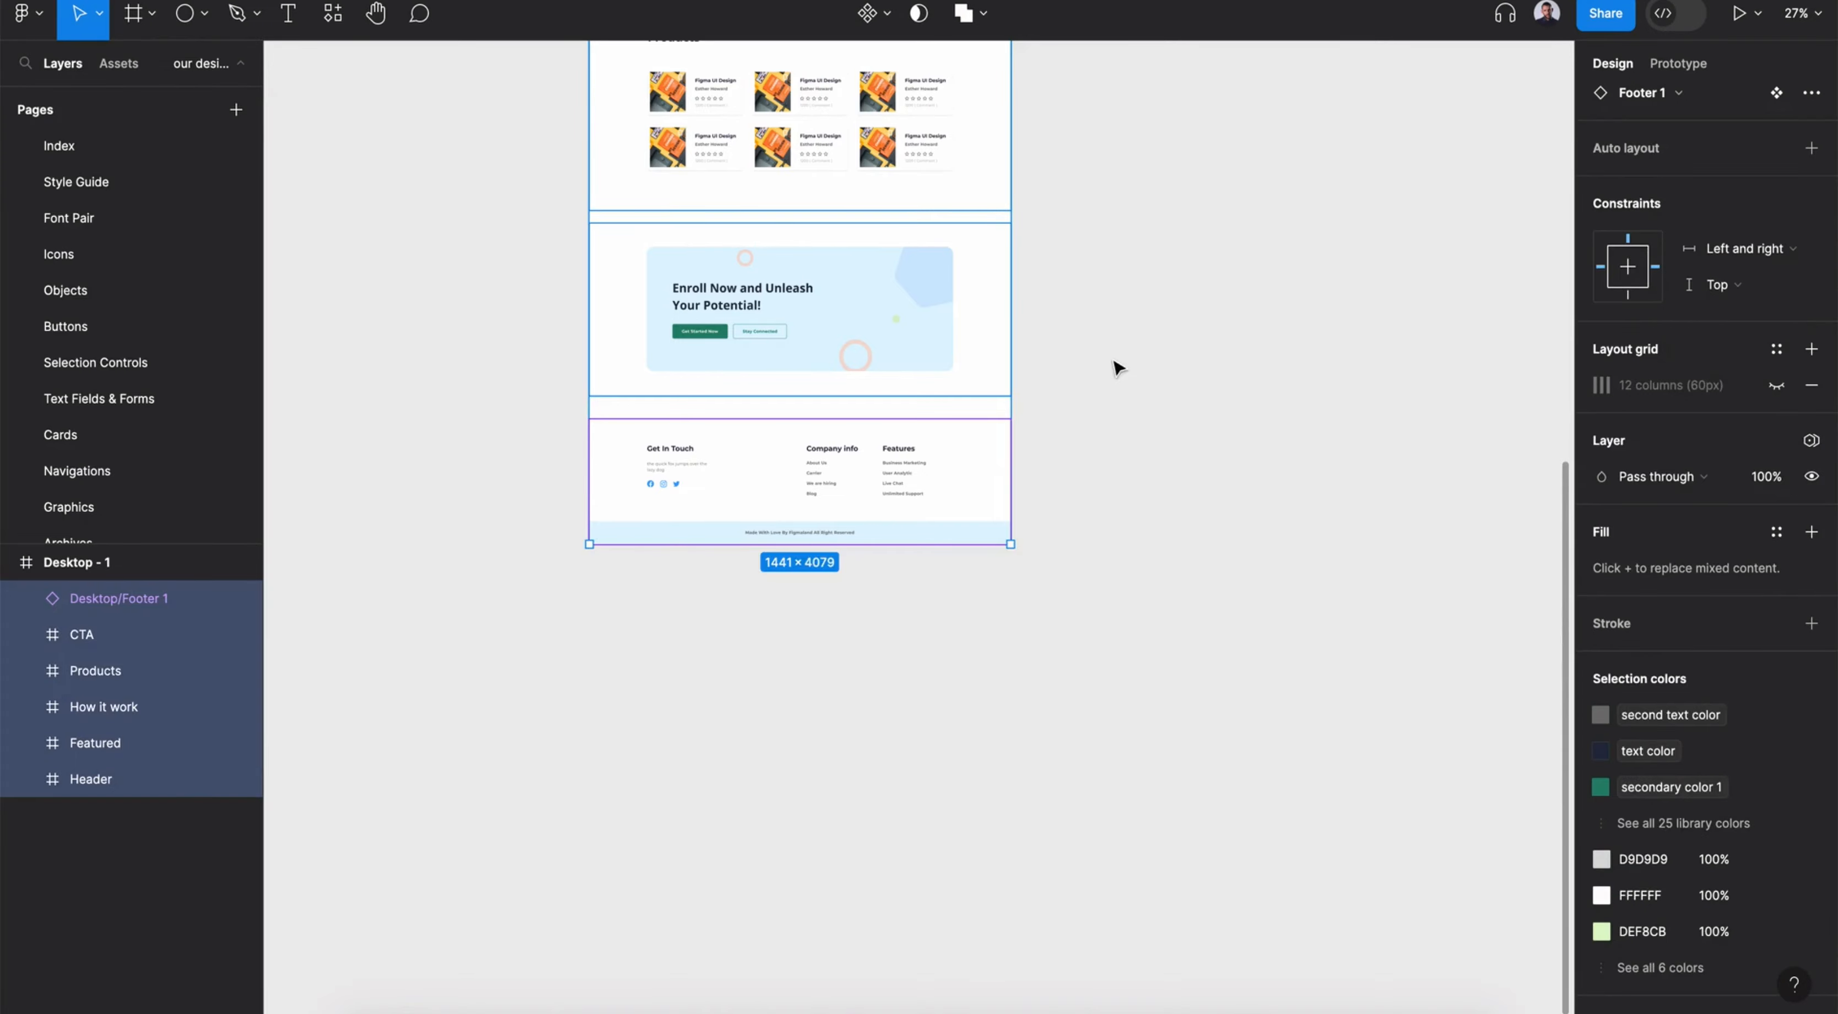
# Apply vertical auto layout to the Desktop - 1 frame with a gap of 0 between the sections
pyautogui.scroll(5, 1106, 370)
pyautogui.scroll(4, 1720, 186)
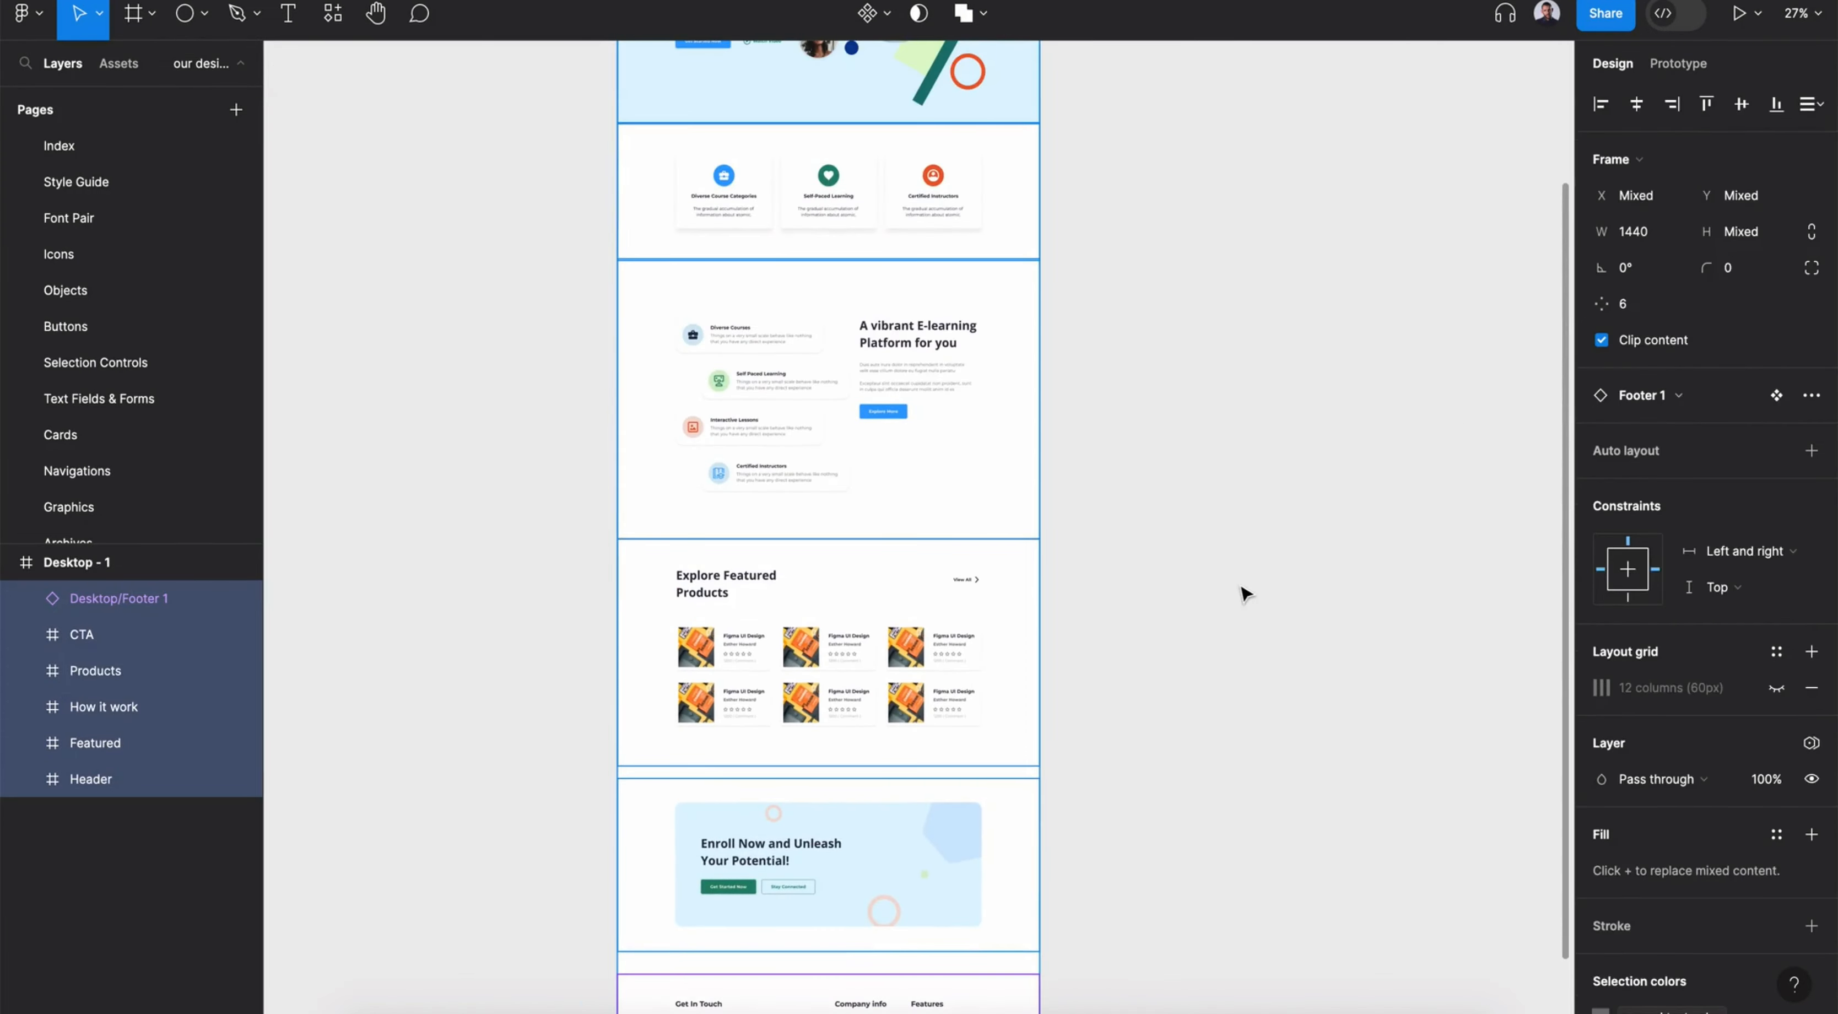
pyautogui.scroll(7, 674, 443)
pyautogui.click(589, 389)
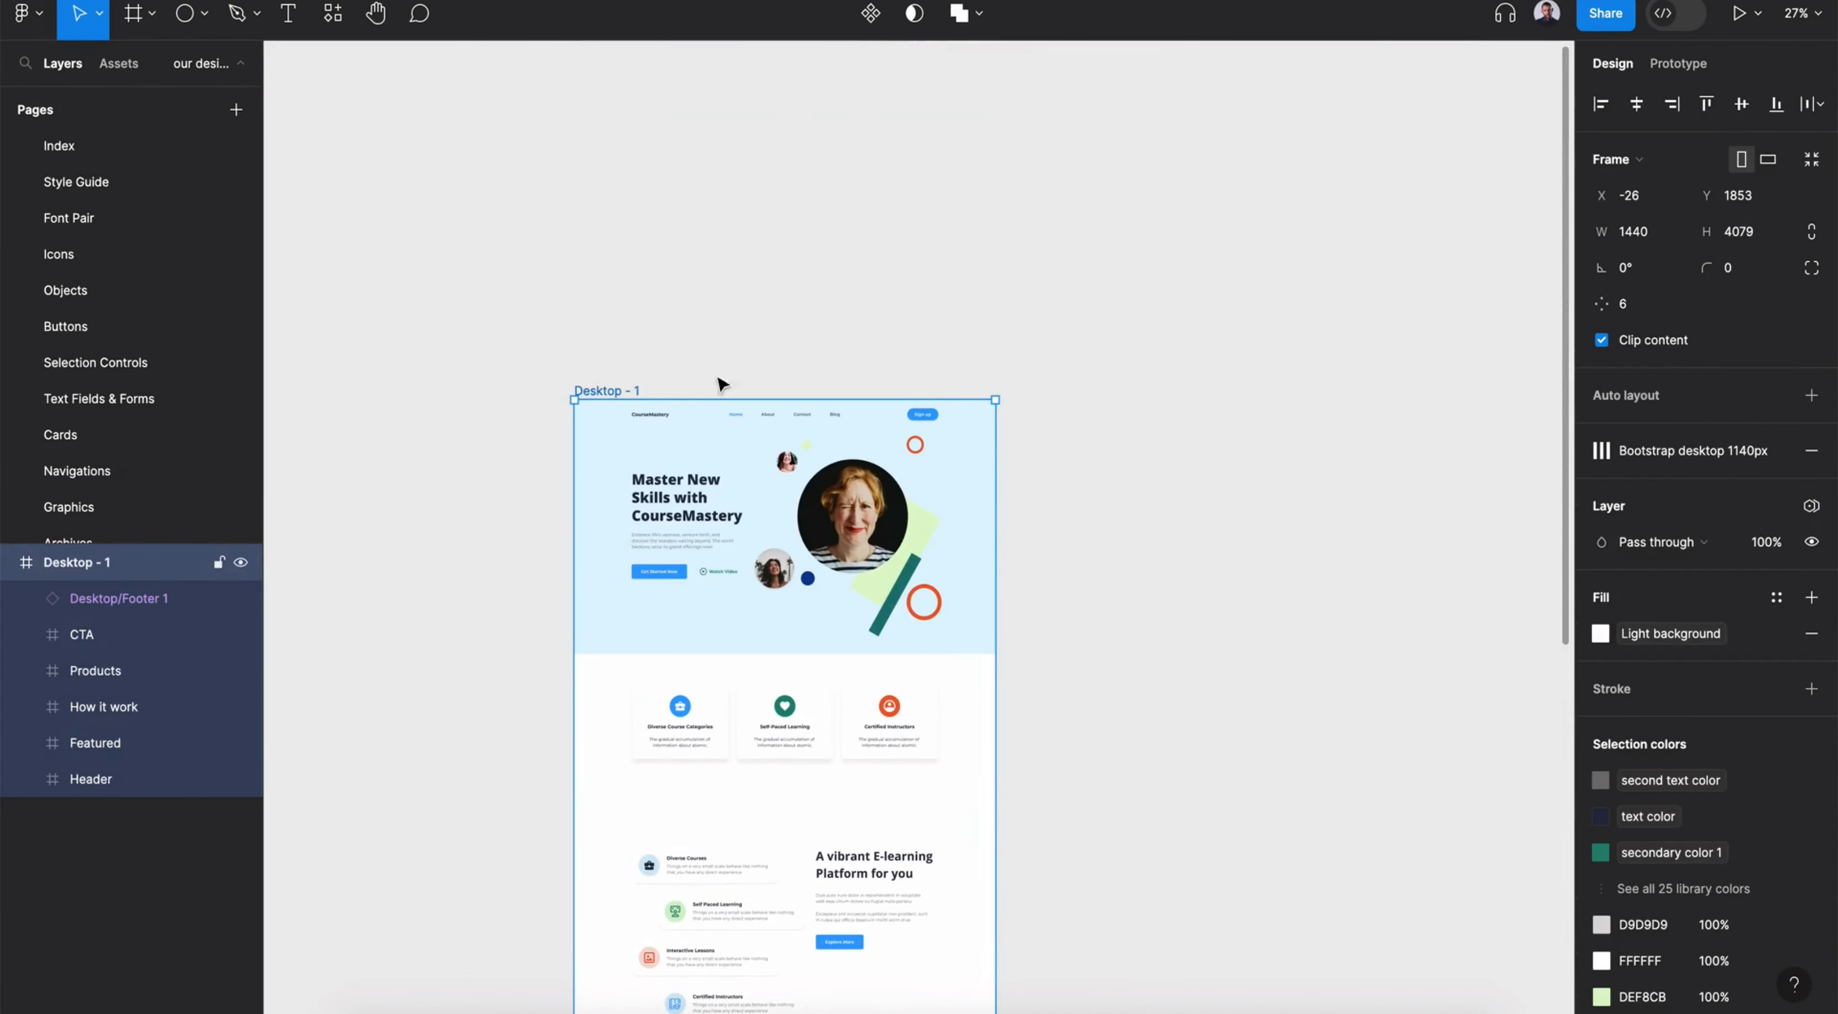
pyautogui.click(1812, 396)
pyautogui.click(1632, 508)
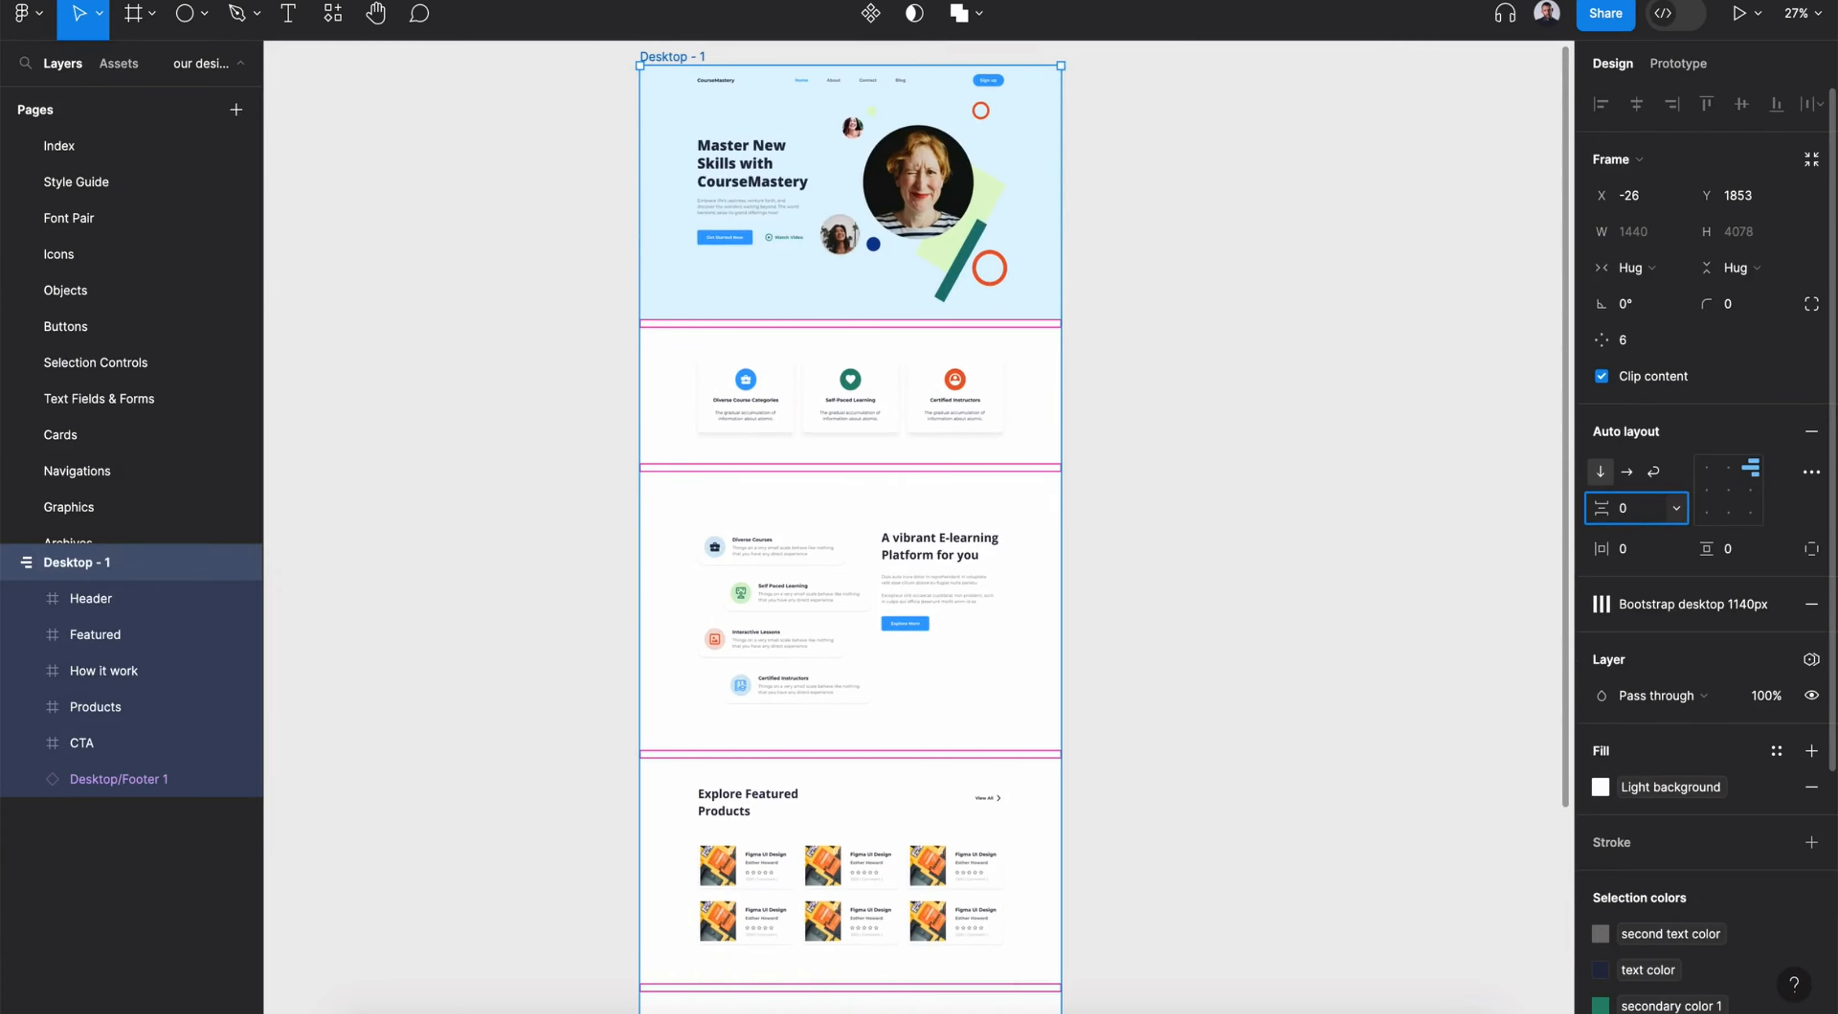
pyautogui.click(1260, 488)
# Switch both Themes variable modes of the Desktop - 1 frame to Dark Theme and review the page down to the footer
pyautogui.scroll(-6, 1260, 489)
pyautogui.scroll(6, 1260, 488)
pyautogui.scroll(4, 1263, 490)
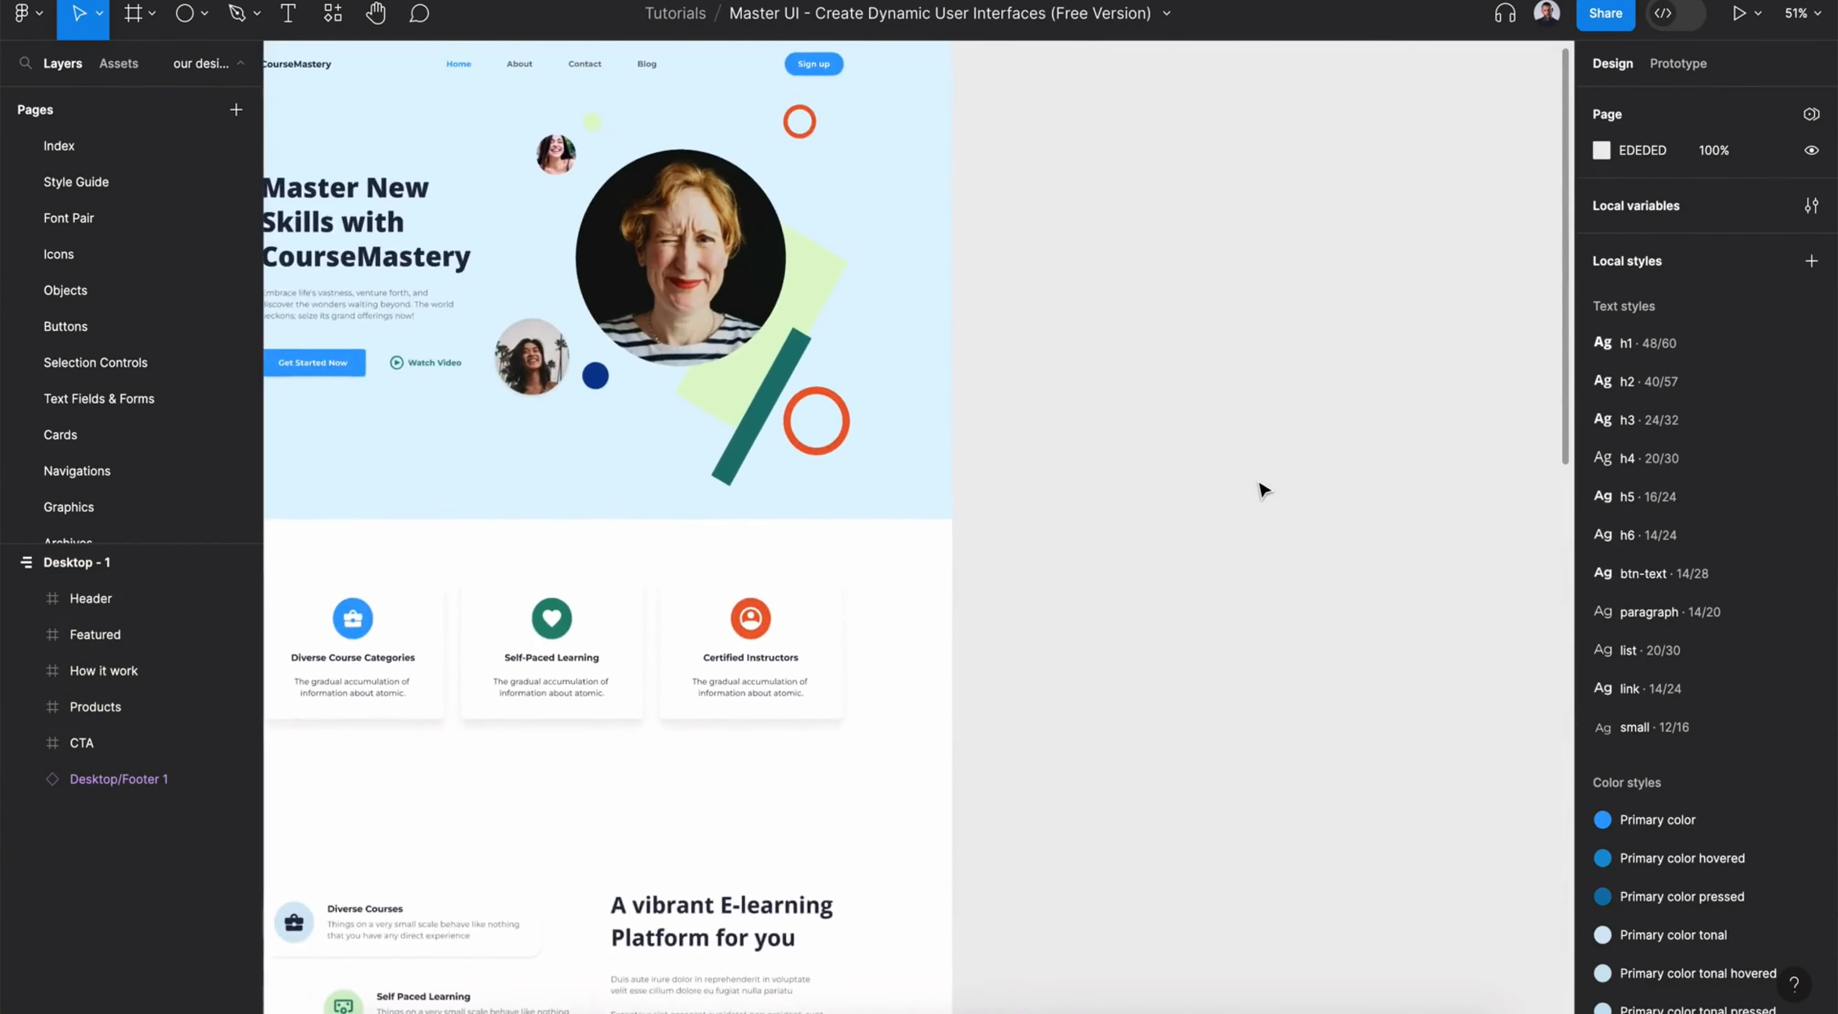
pyautogui.scroll(2, 1260, 489)
pyautogui.hscroll(-3, 1260, 489)
pyautogui.click(379, 128)
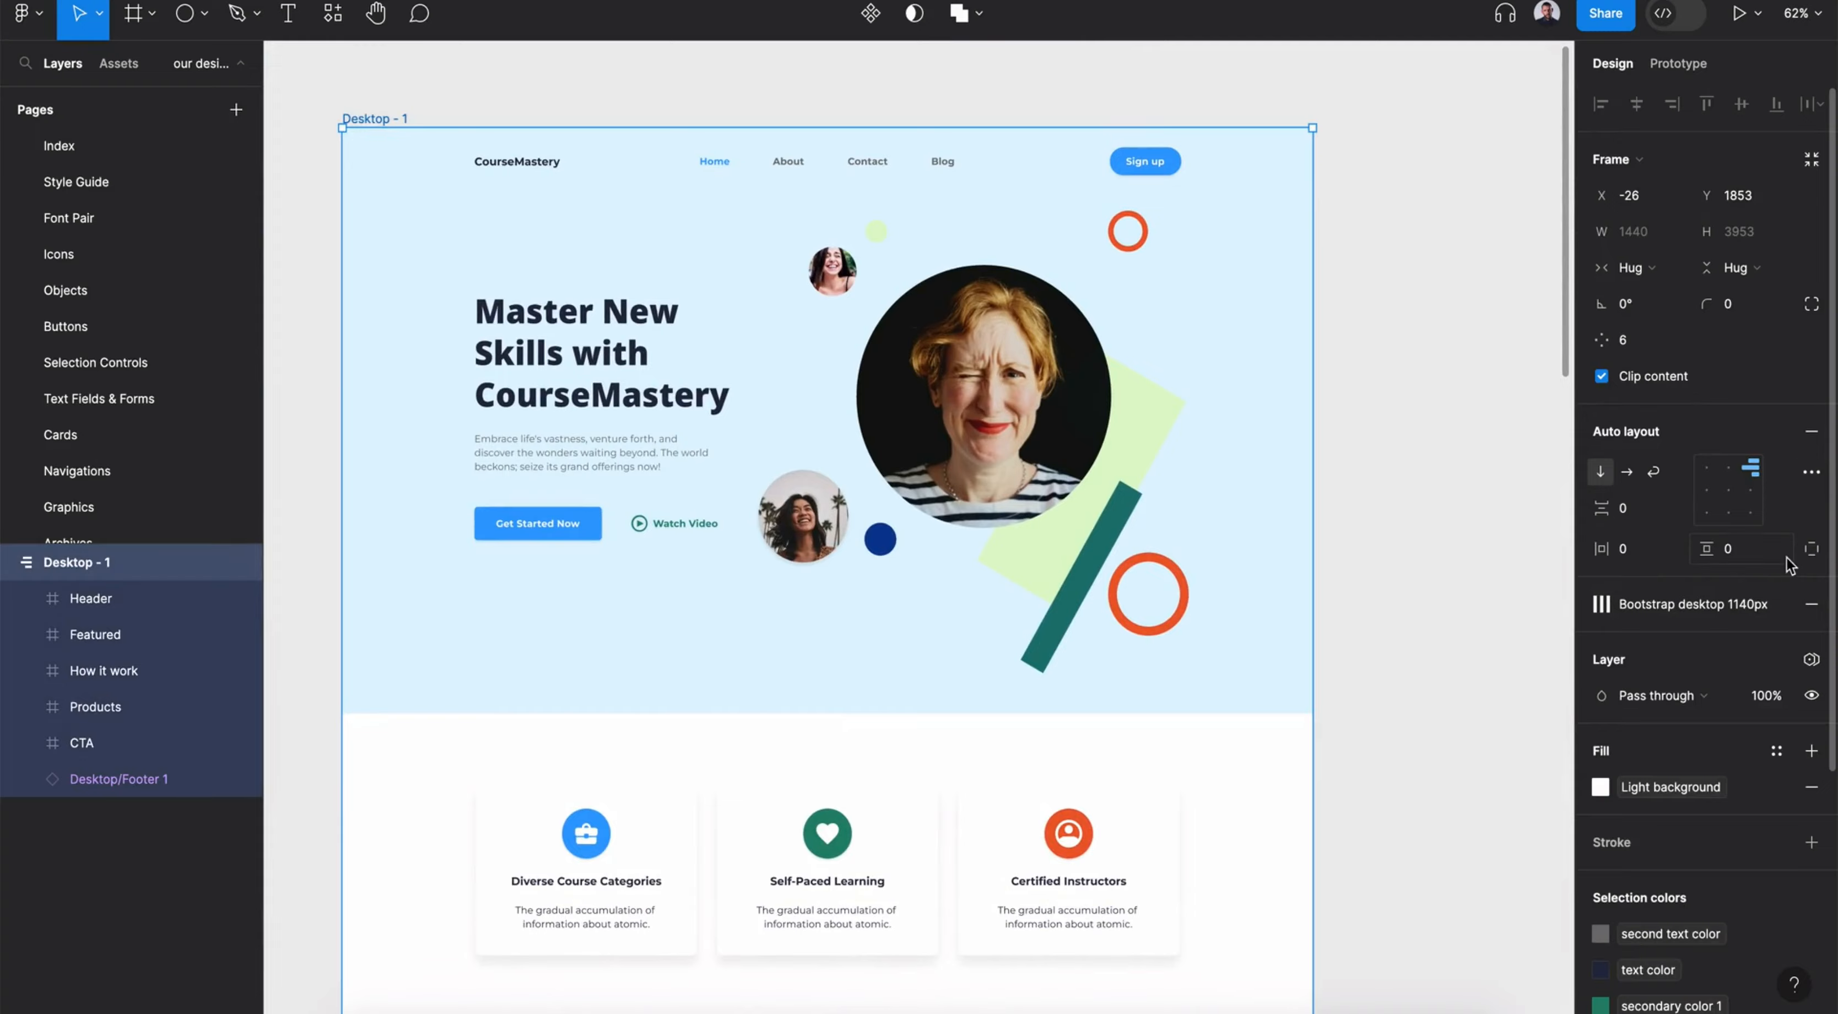
pyautogui.click(1812, 658)
pyautogui.moveTo(1748, 732)
pyautogui.click(1464, 833)
pyautogui.click(1812, 658)
pyautogui.moveTo(1727, 805)
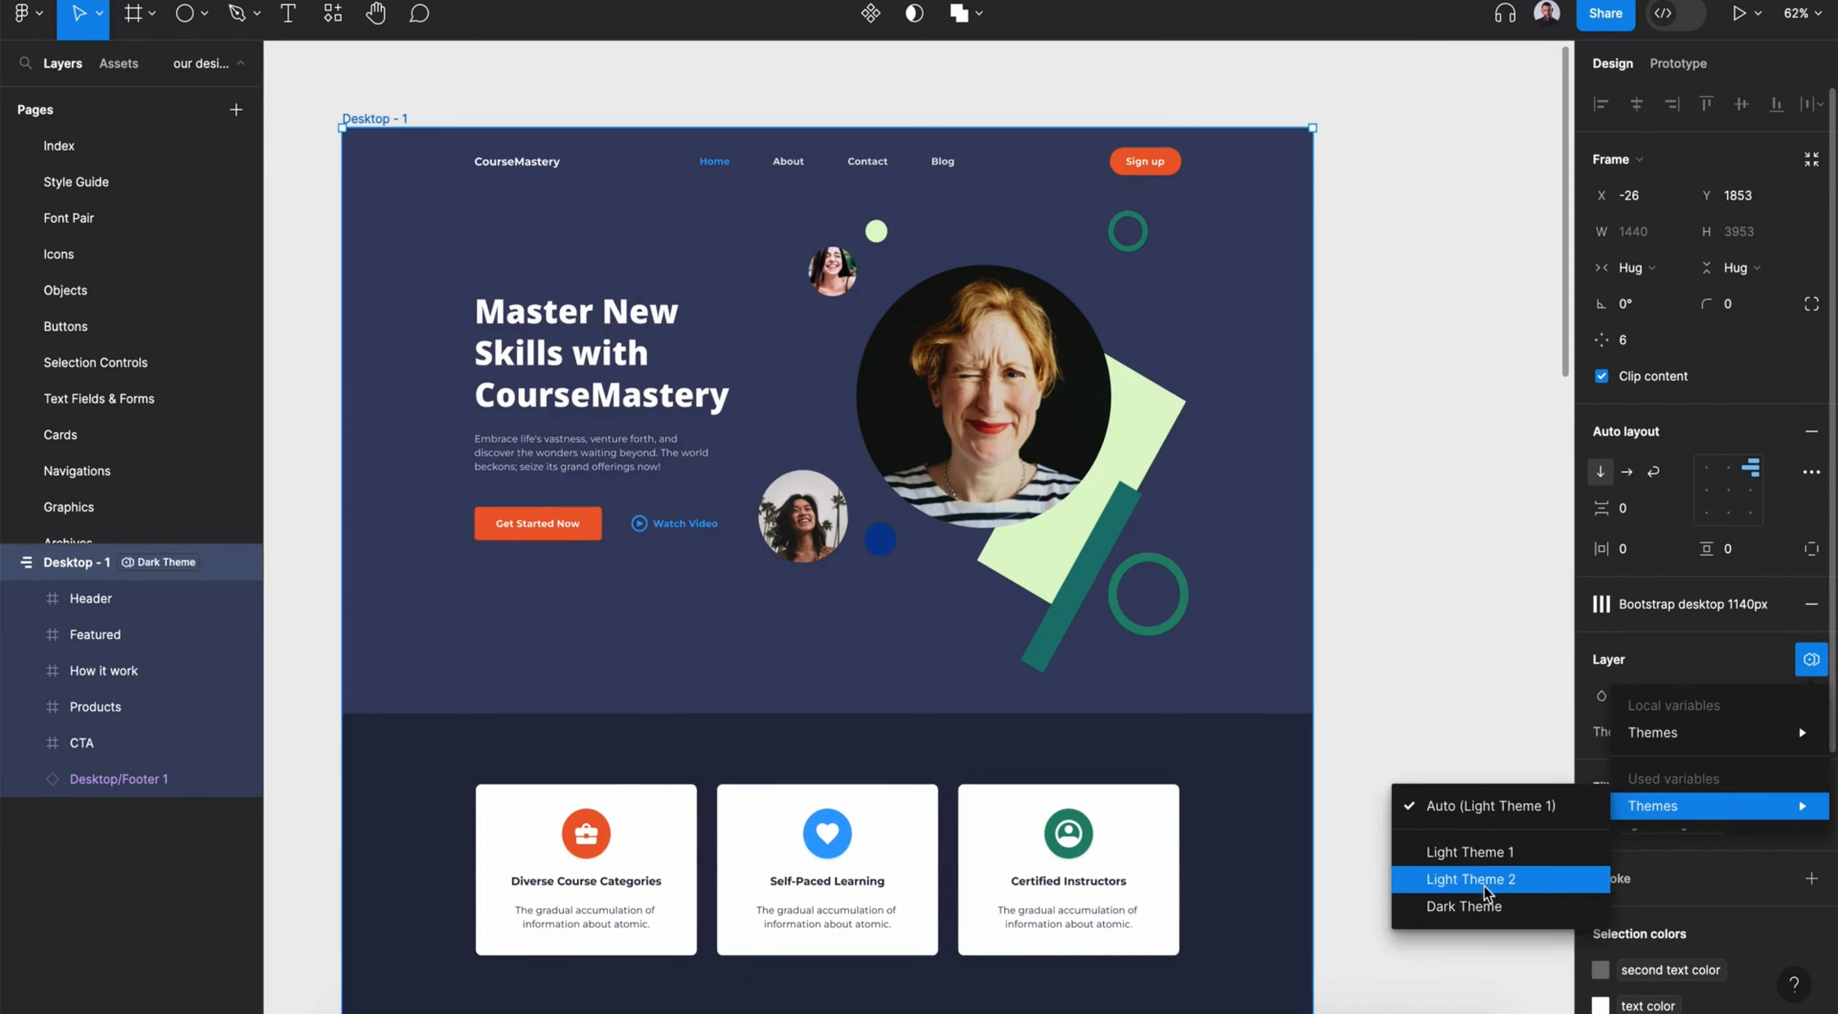
pyautogui.click(1466, 906)
pyautogui.scroll(-10, 1398, 789)
pyautogui.hscroll(-2, 1398, 789)
pyautogui.scroll(-15, 1400, 785)
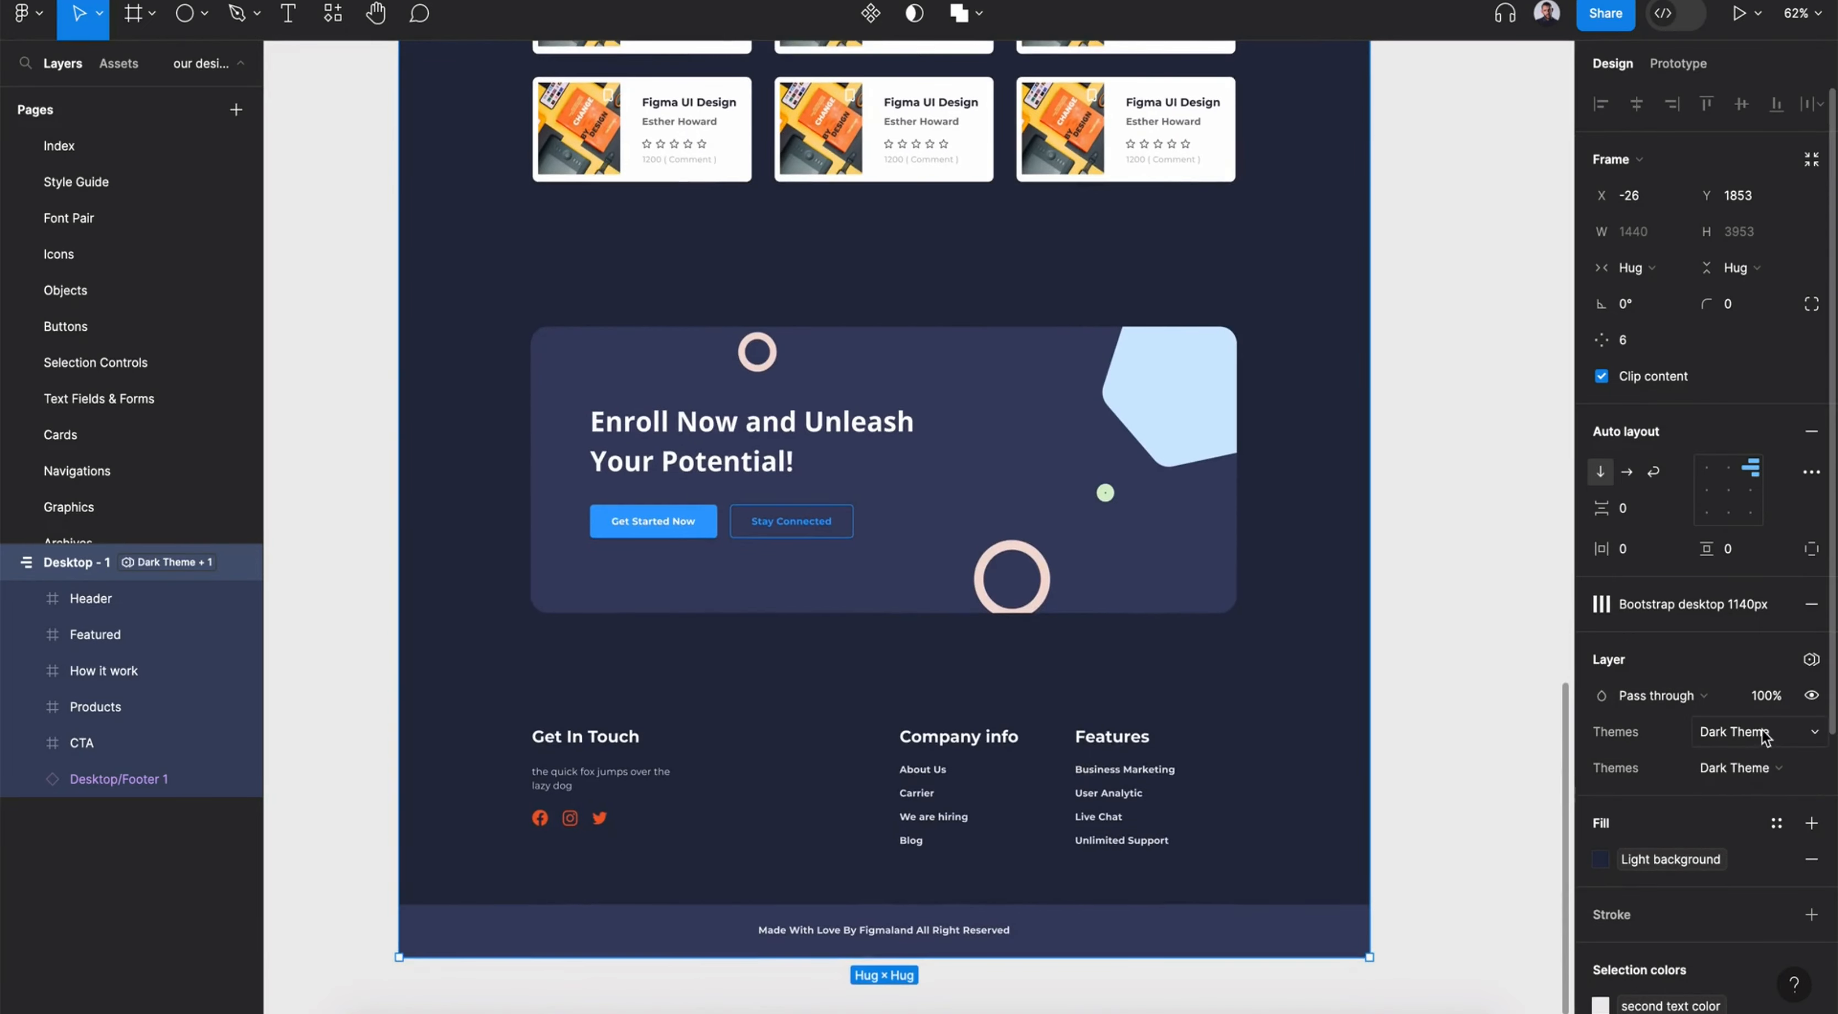
# Reset both Themes modes of the Desktop - 1 frame to Auto and review the page back up to the header
pyautogui.click(1764, 736)
pyautogui.click(1751, 648)
pyautogui.click(1746, 768)
pyautogui.click(1747, 632)
pyautogui.scroll(3, 1440, 589)
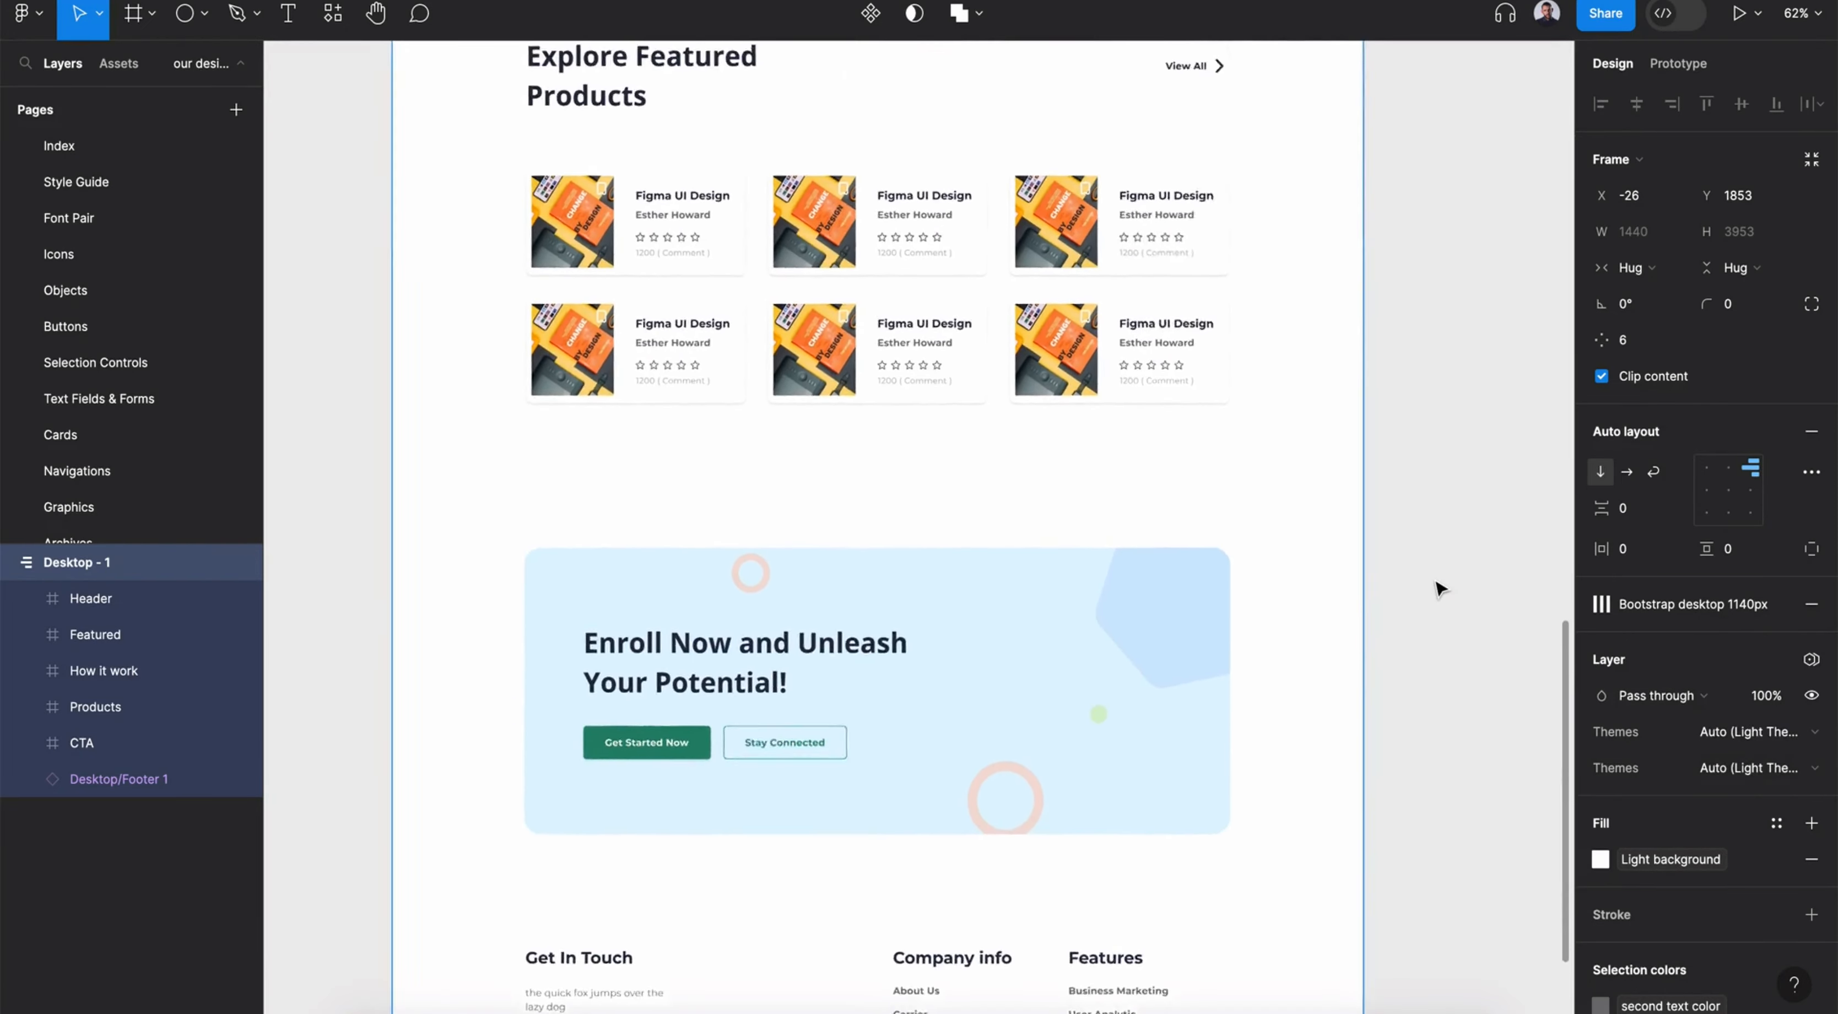
pyautogui.scroll(15, 1439, 590)
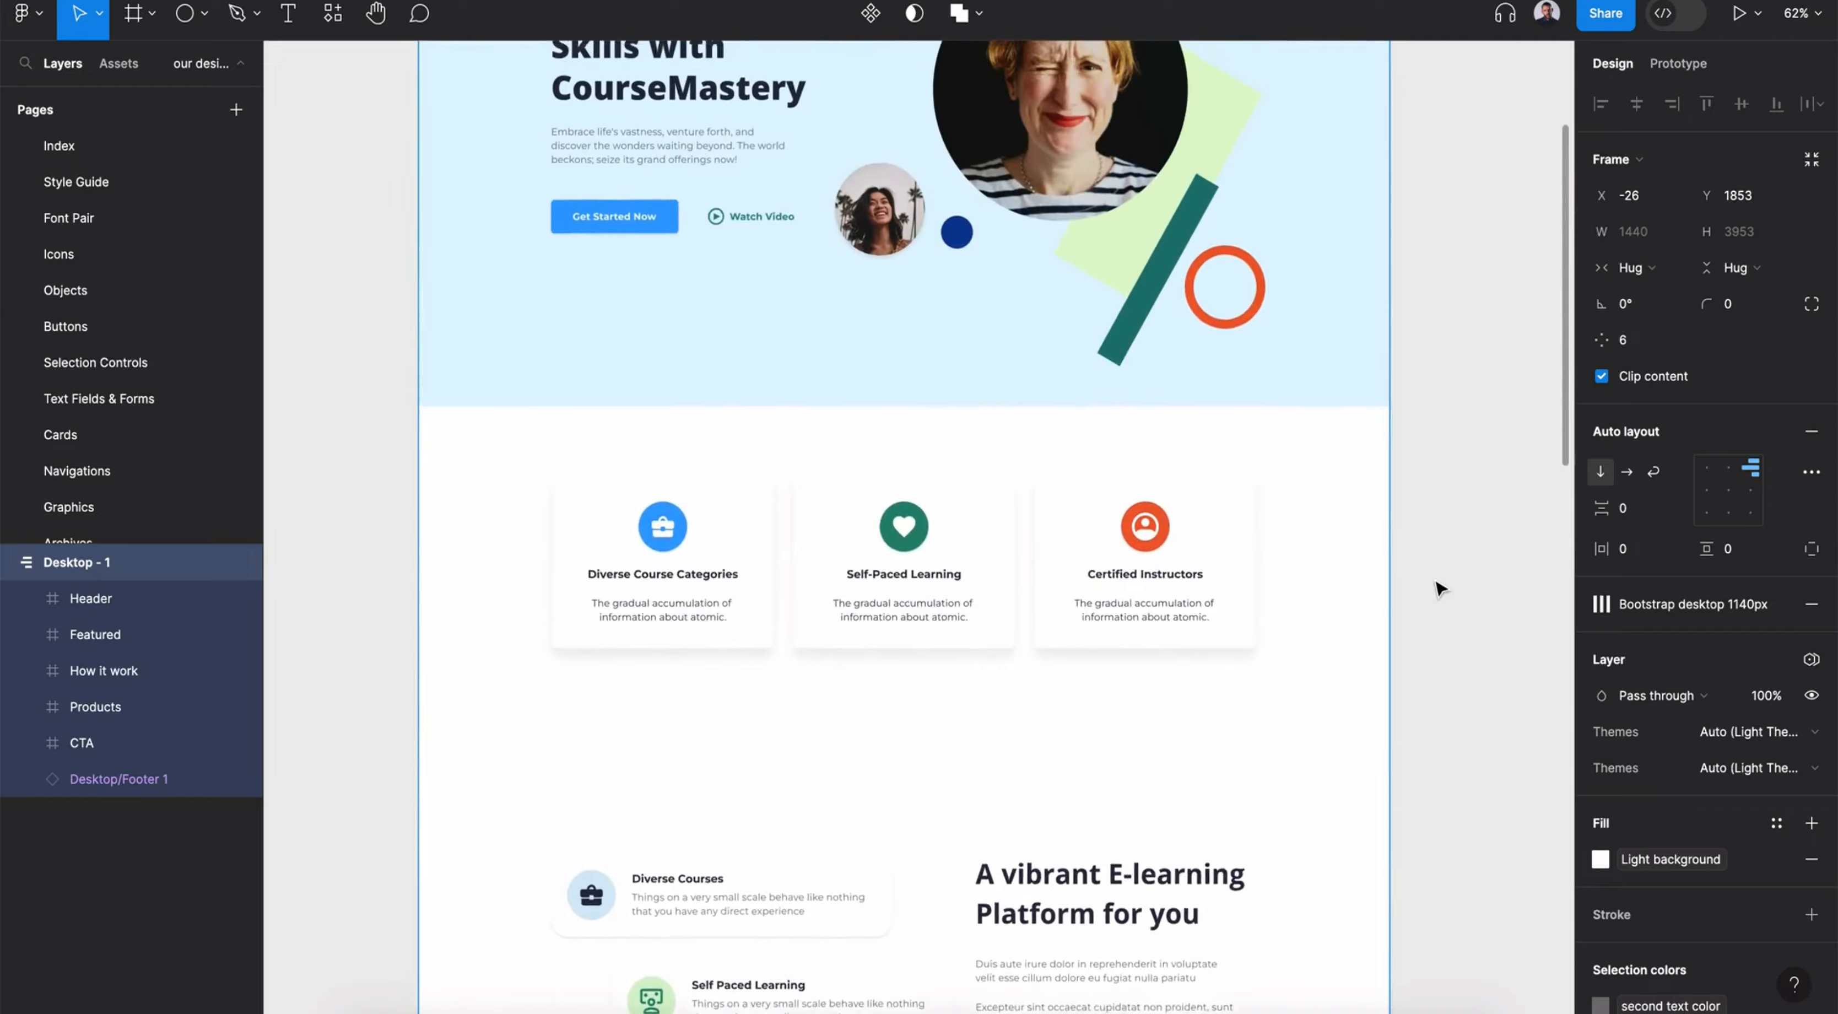